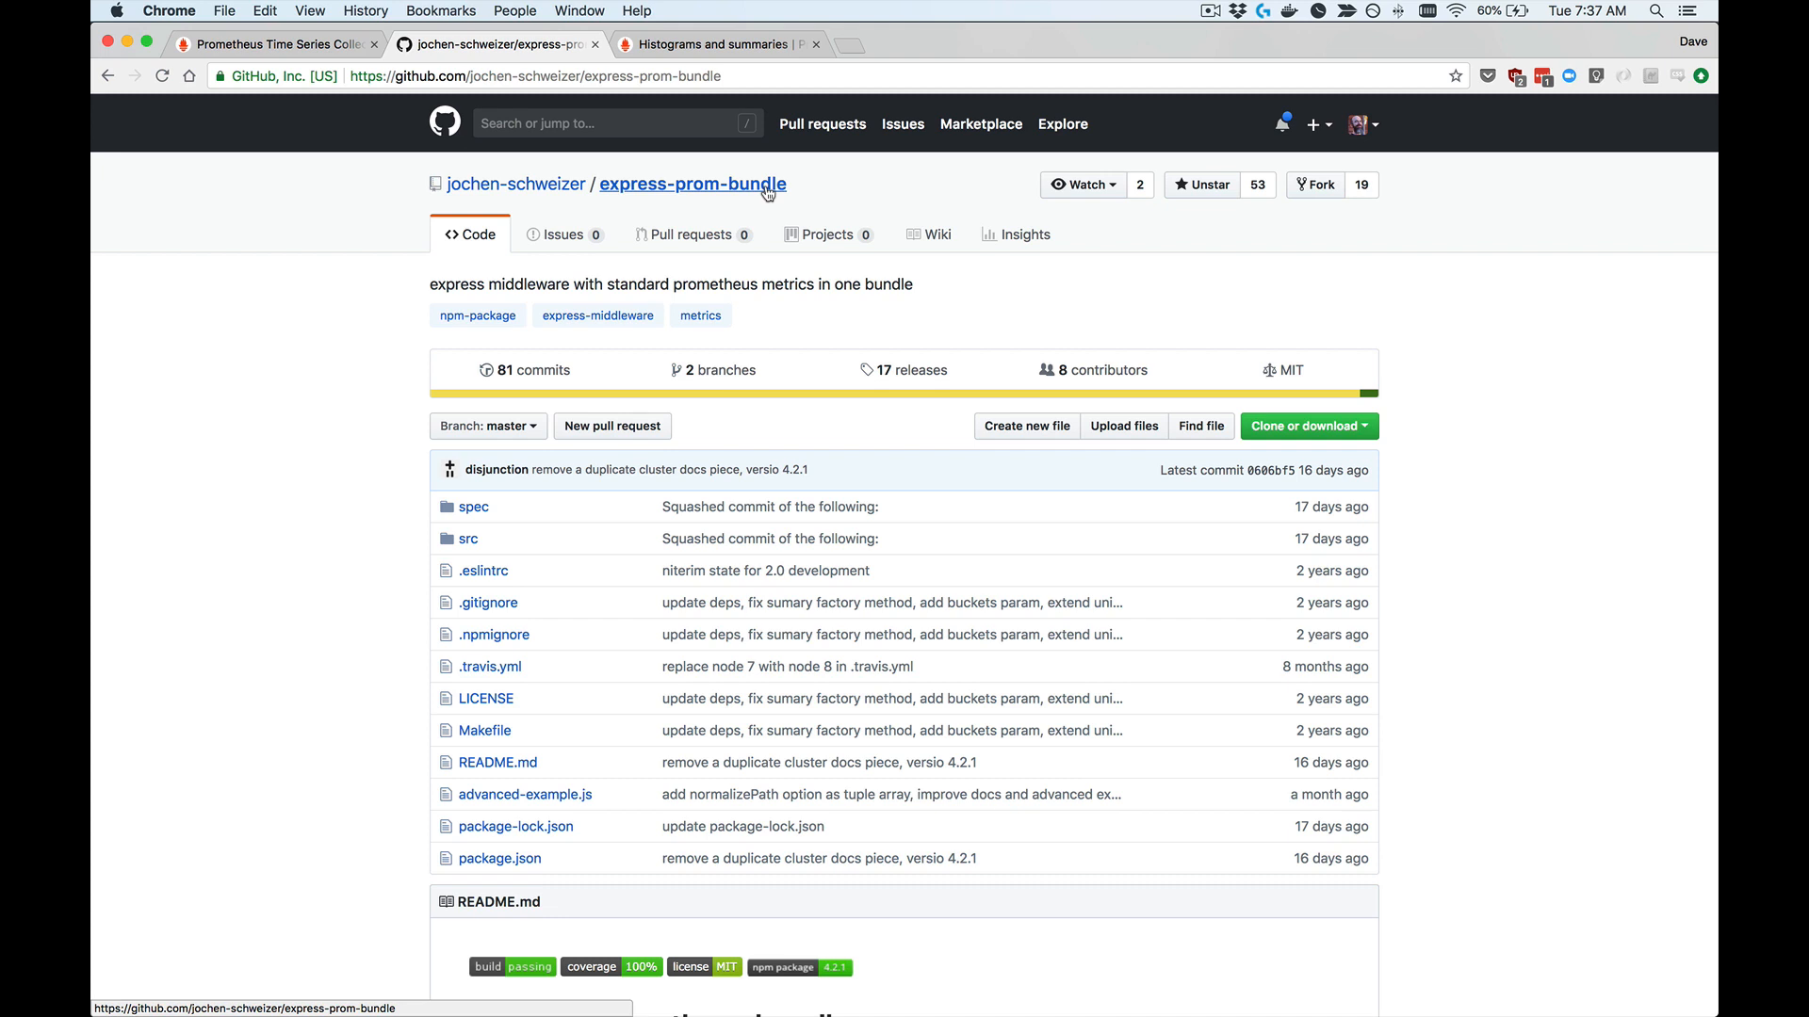
Step: Switch to Visual Studio Code and examine the metricsMiddleware promBundle configuration in service.js, including its method, path and bucket options
{"action": "key", "text": "super+Tab"}
{"action": "key", "text": "super+Tab"}
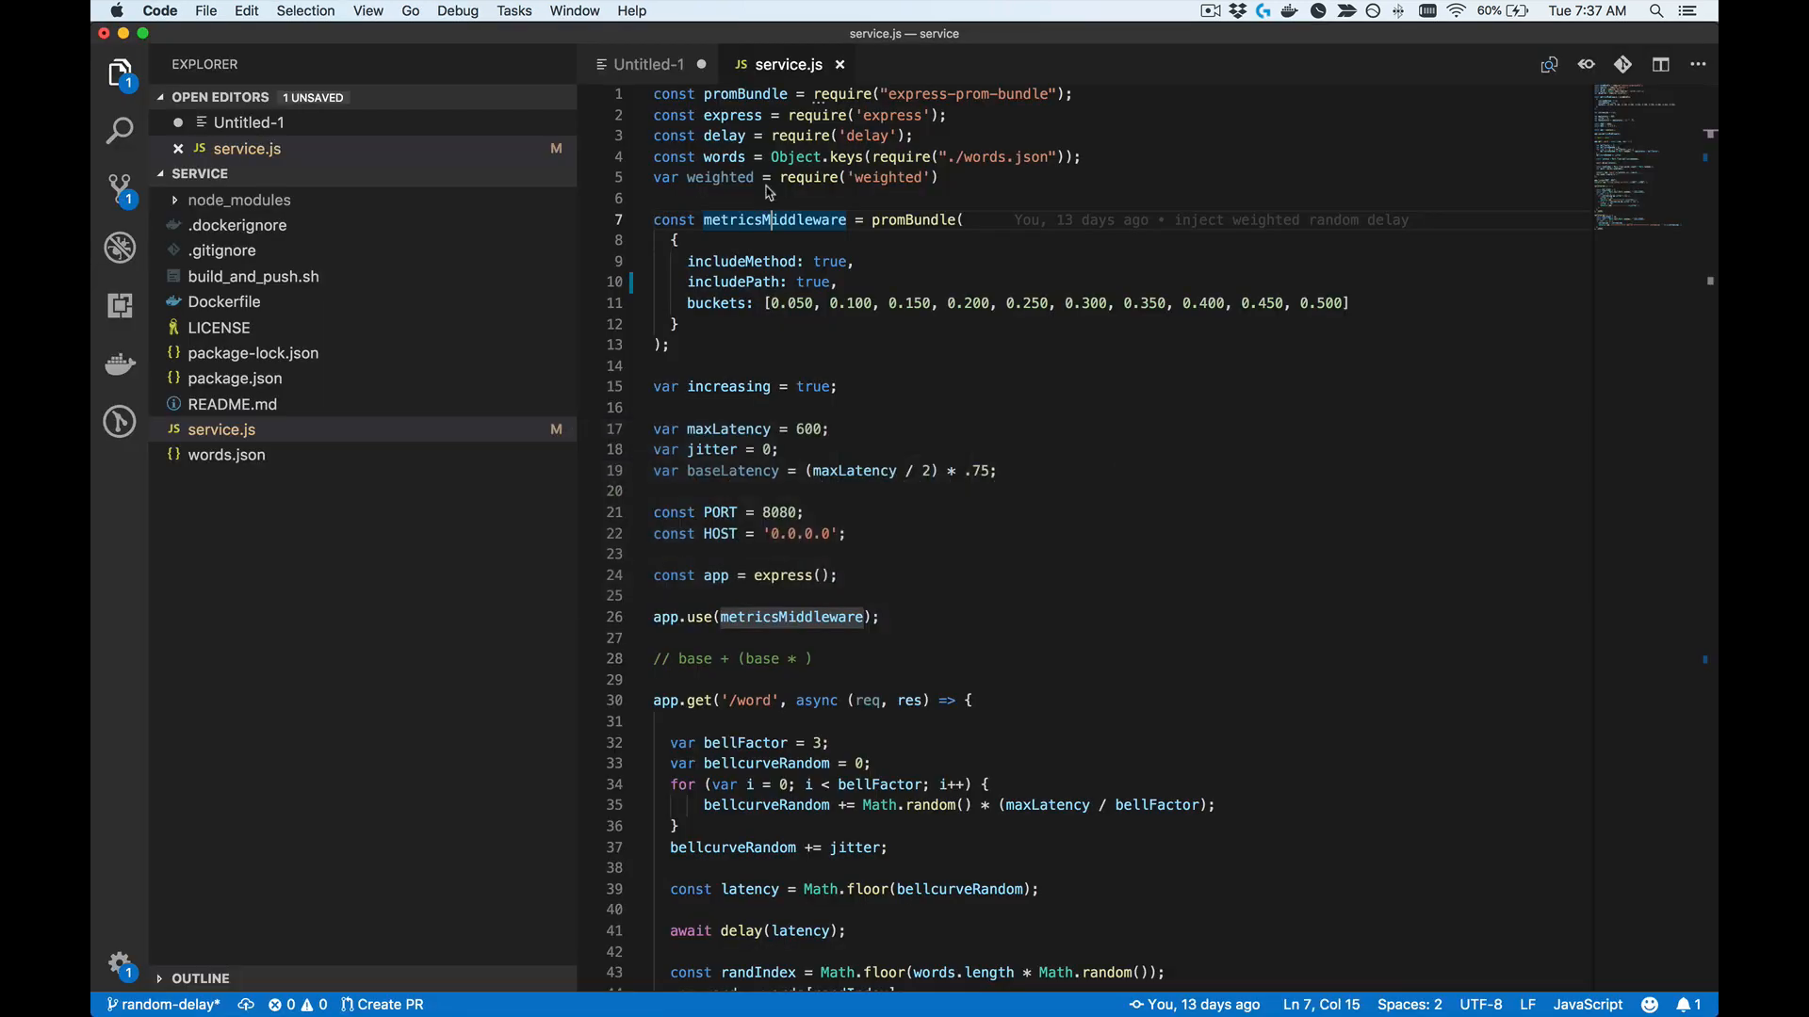
{"action": "left_click", "coordinate": [827, 200]}
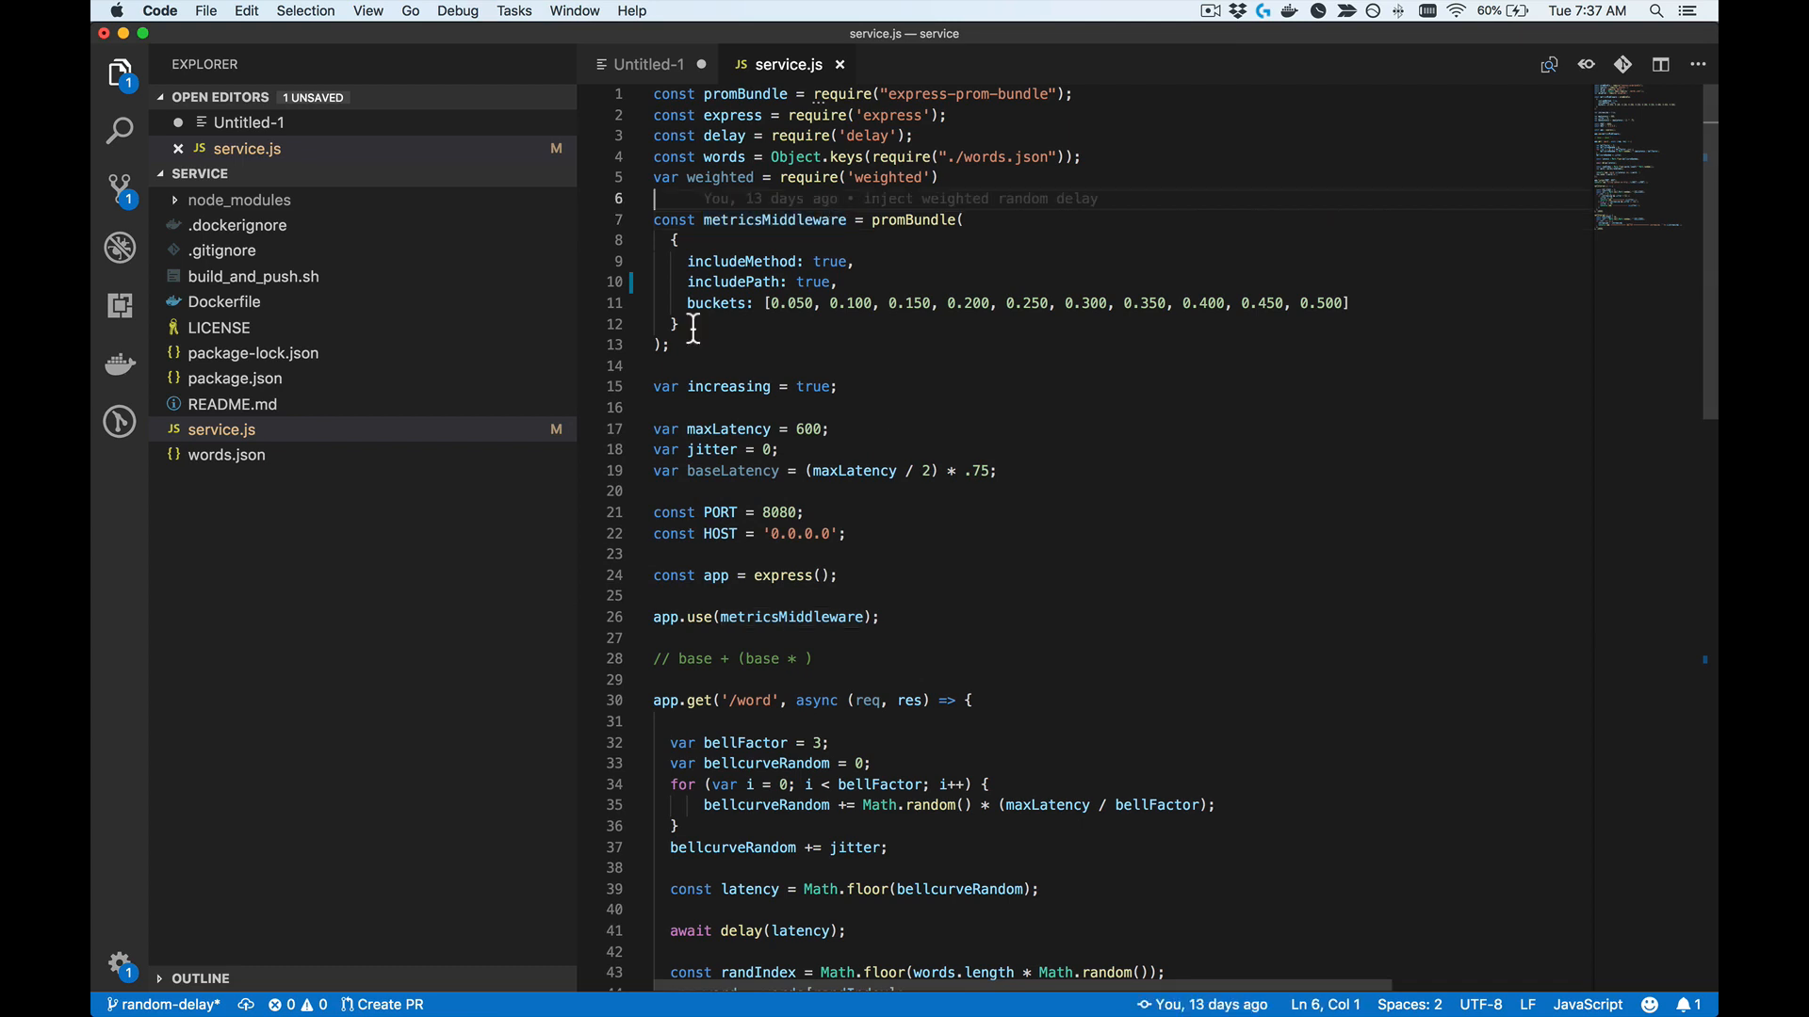
{"action": "left_click_drag", "start_coordinate": [713, 366], "coordinate": [654, 219]}
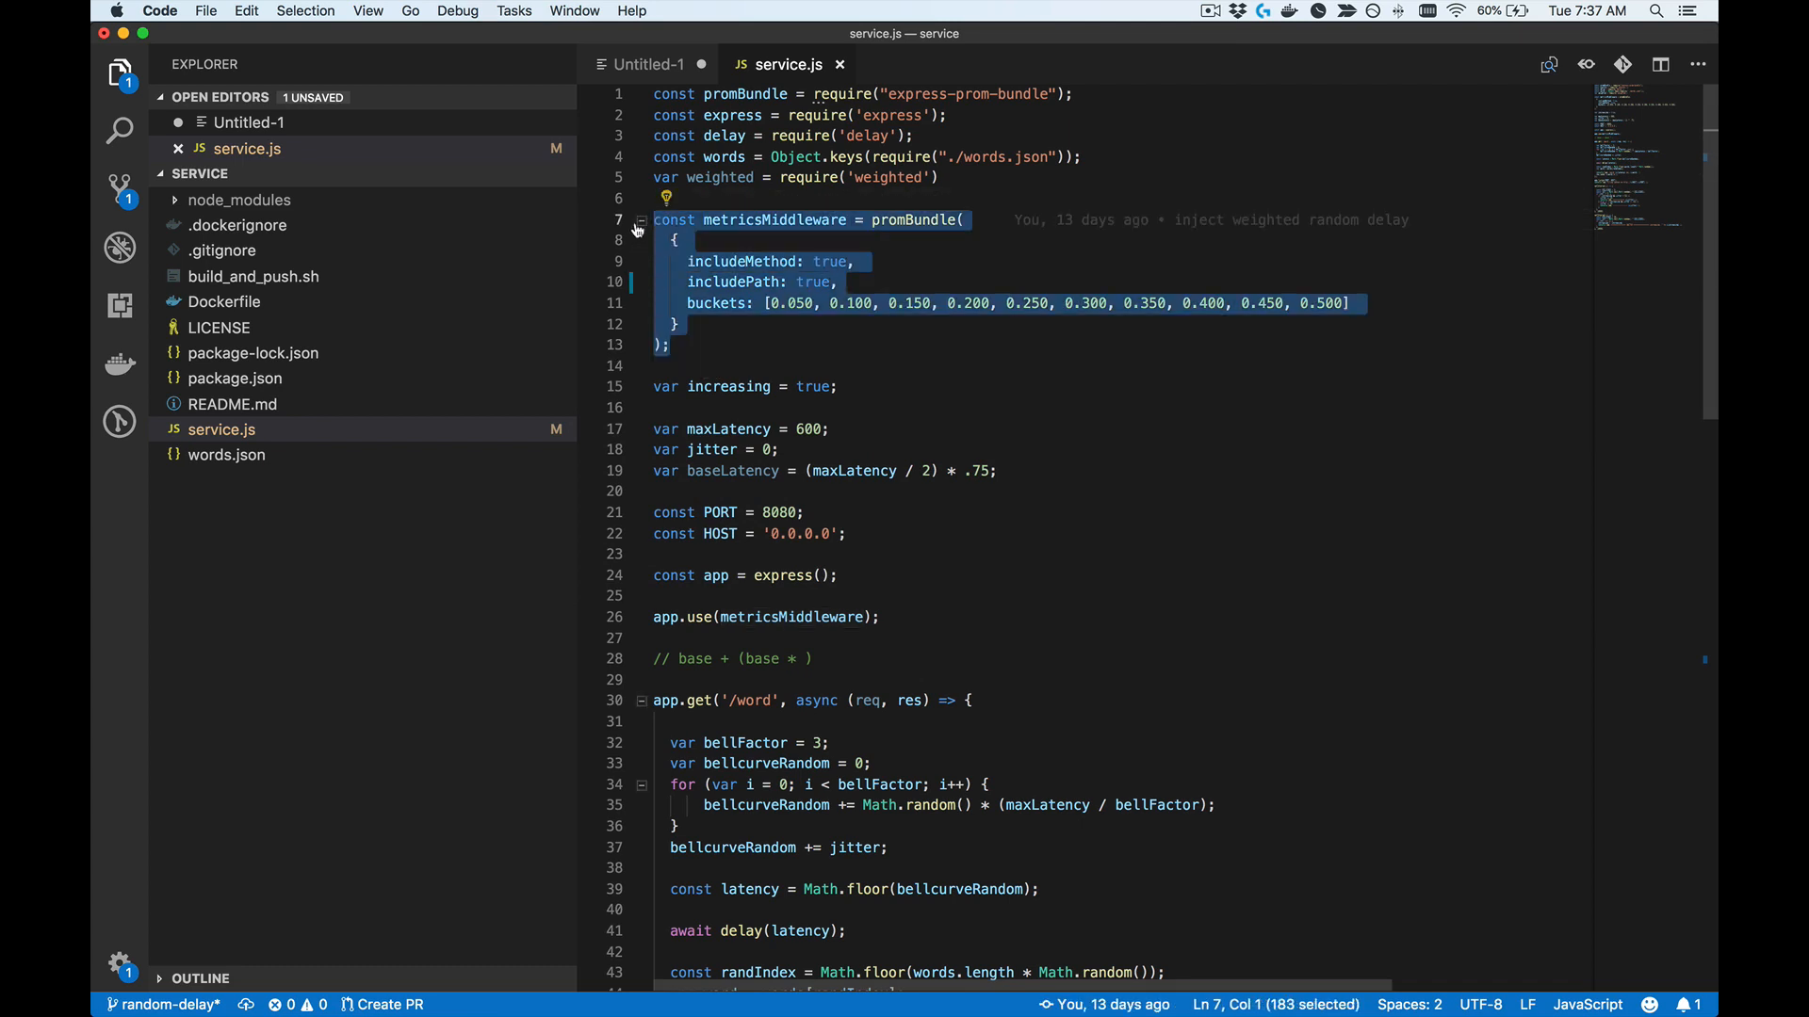
{"action": "mouse_move", "coordinate": [925, 232]}
{"action": "left_click", "coordinate": [847, 283]}
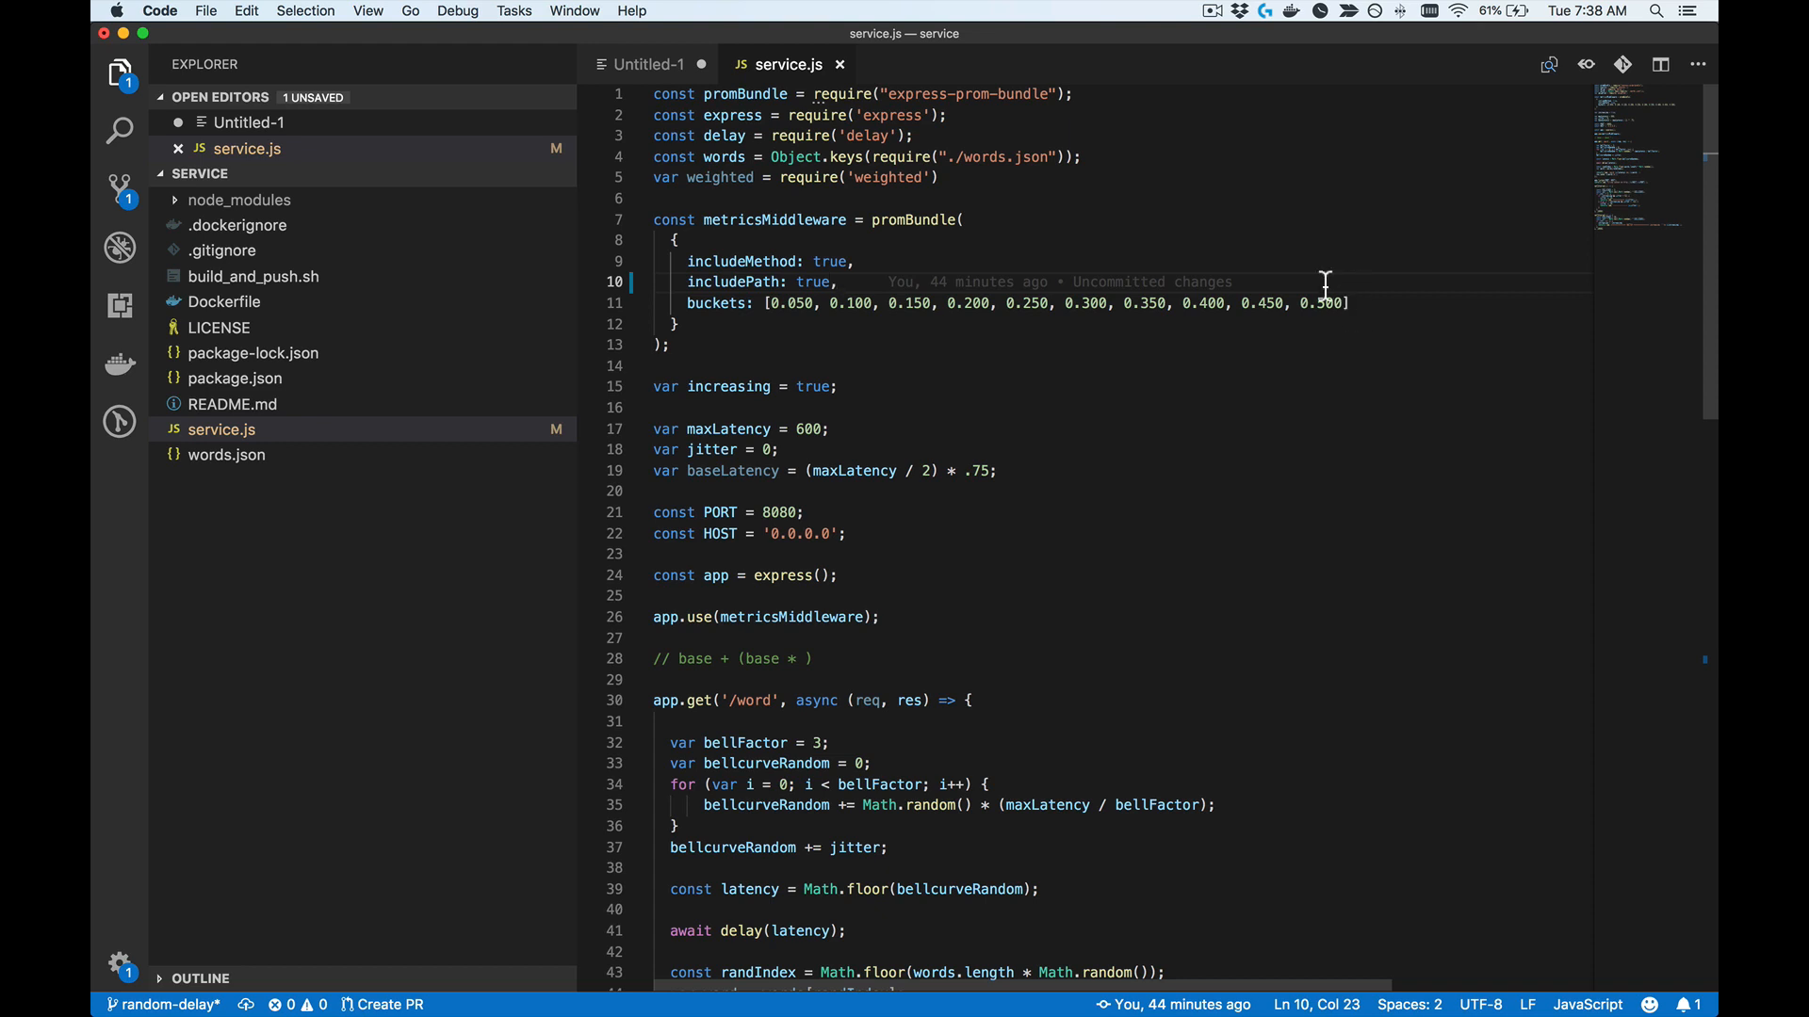
Step: Examine the '/word' route handler in service.js and the line that picks a random word
{"action": "scroll", "coordinate": [1349, 309], "scroll_direction": "down", "scroll_amount": 1}
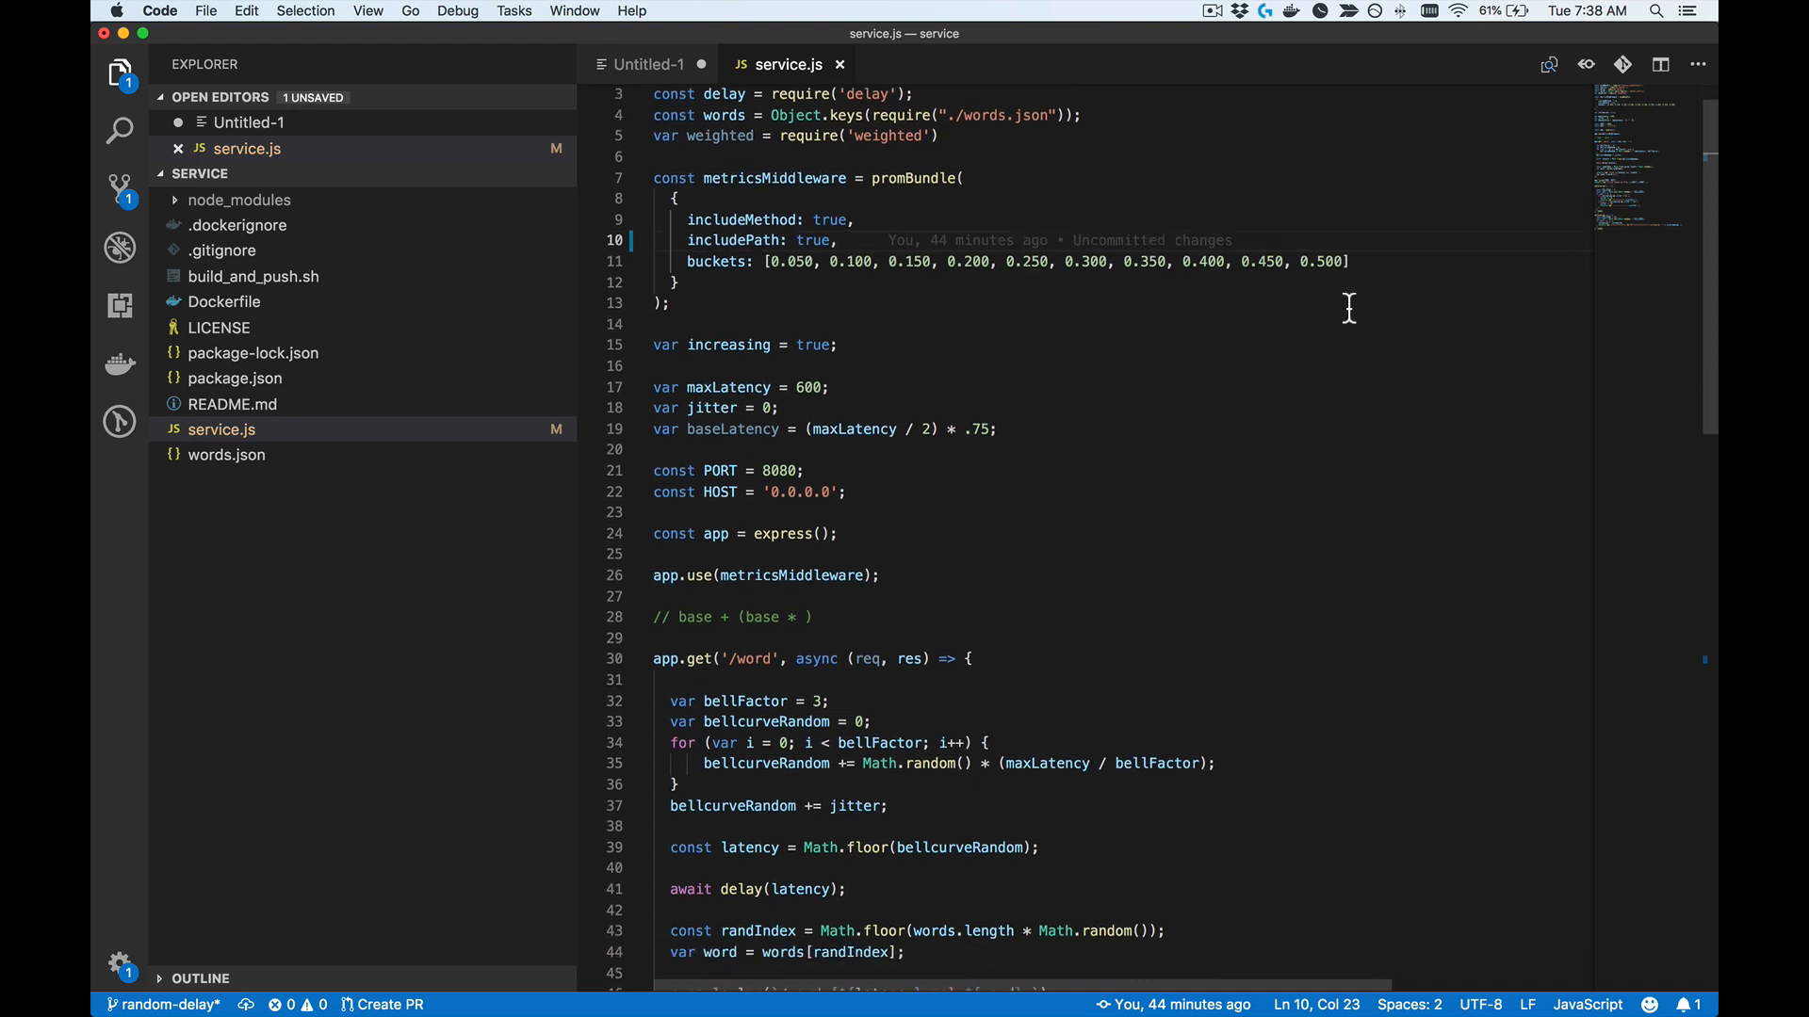
{"action": "scroll", "coordinate": [1349, 309], "scroll_direction": "down", "scroll_amount": 5}
{"action": "scroll", "coordinate": [1350, 308], "scroll_direction": "down", "scroll_amount": 2}
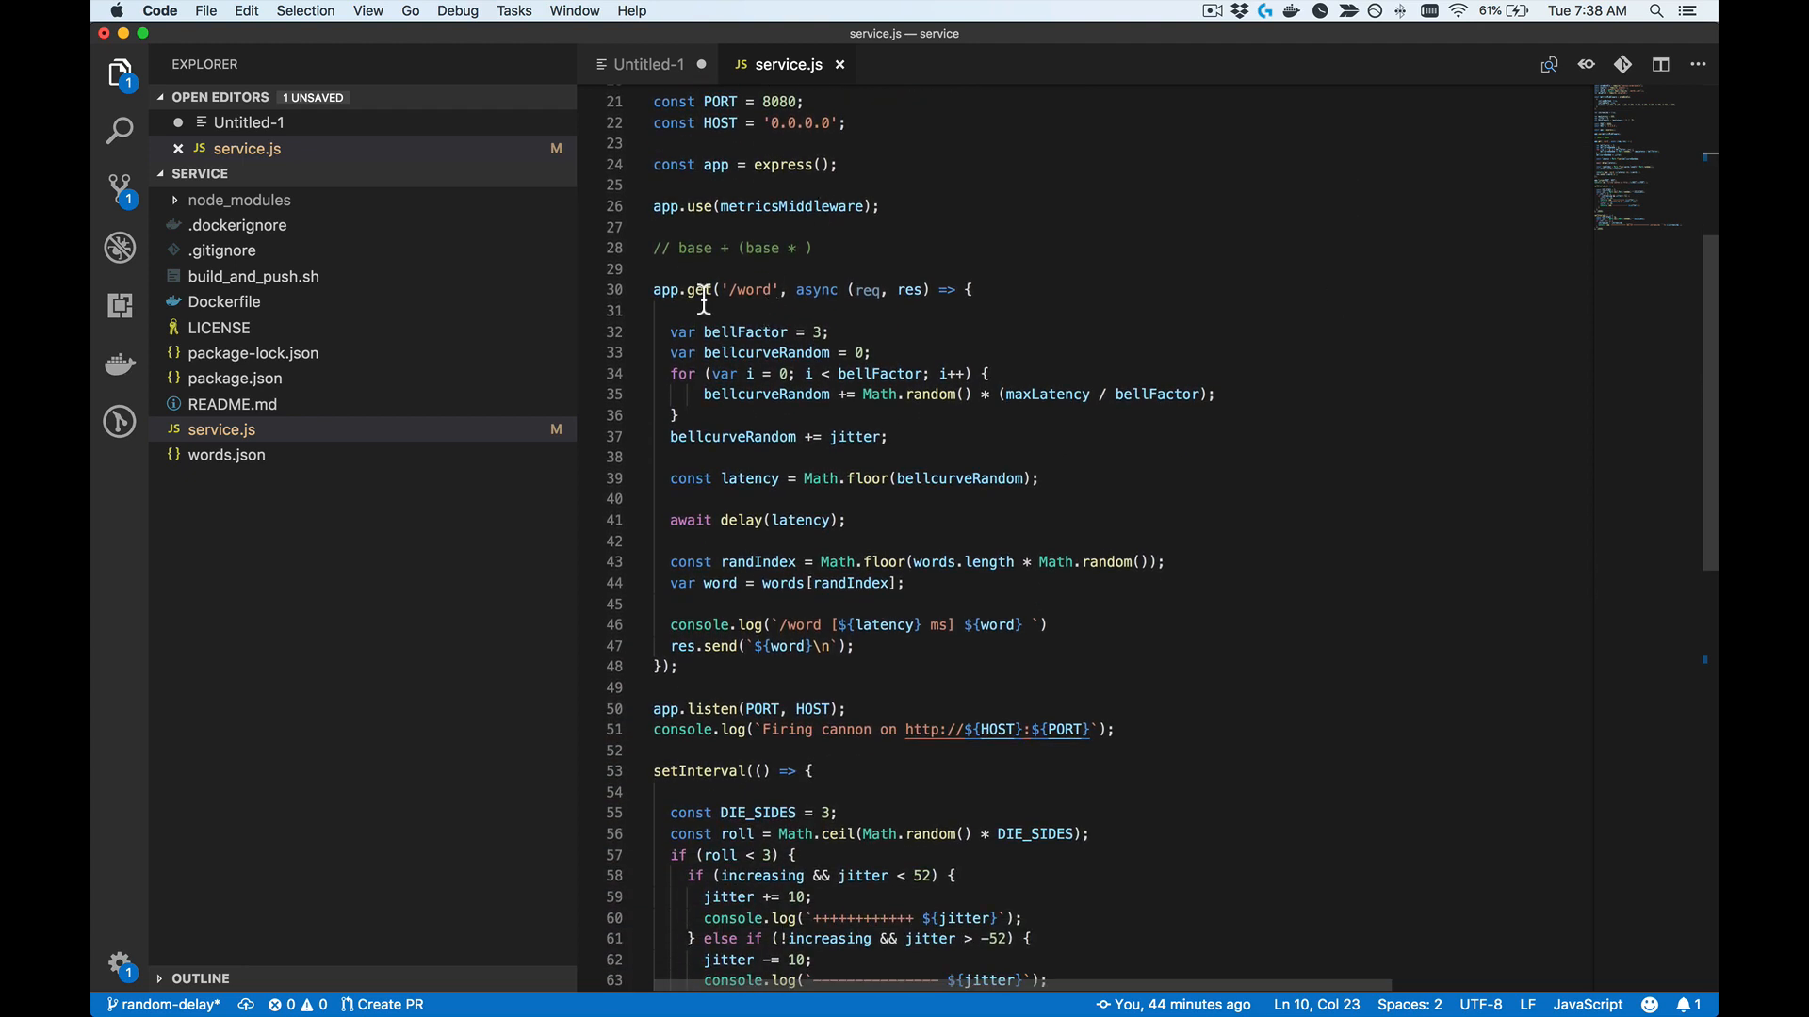
{"action": "double_click", "coordinate": [745, 300]}
{"action": "triple_click", "coordinate": [744, 301]}
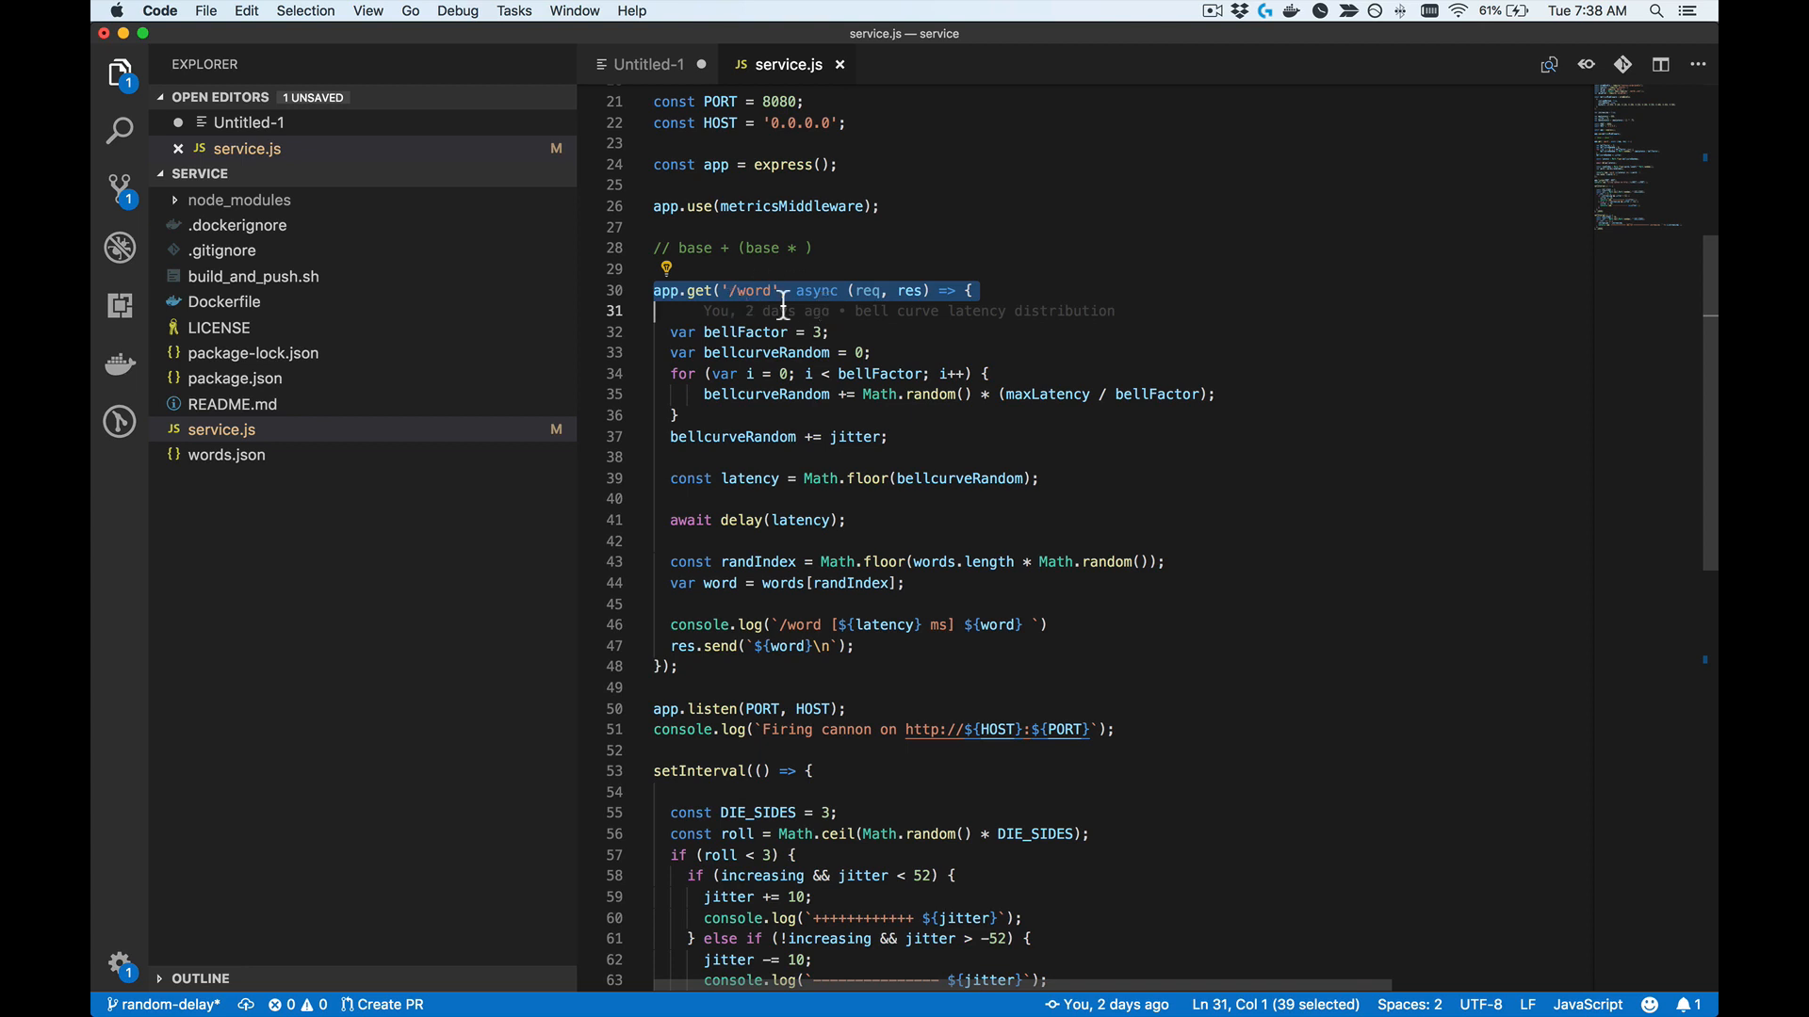
{"action": "triple_click", "coordinate": [866, 586]}
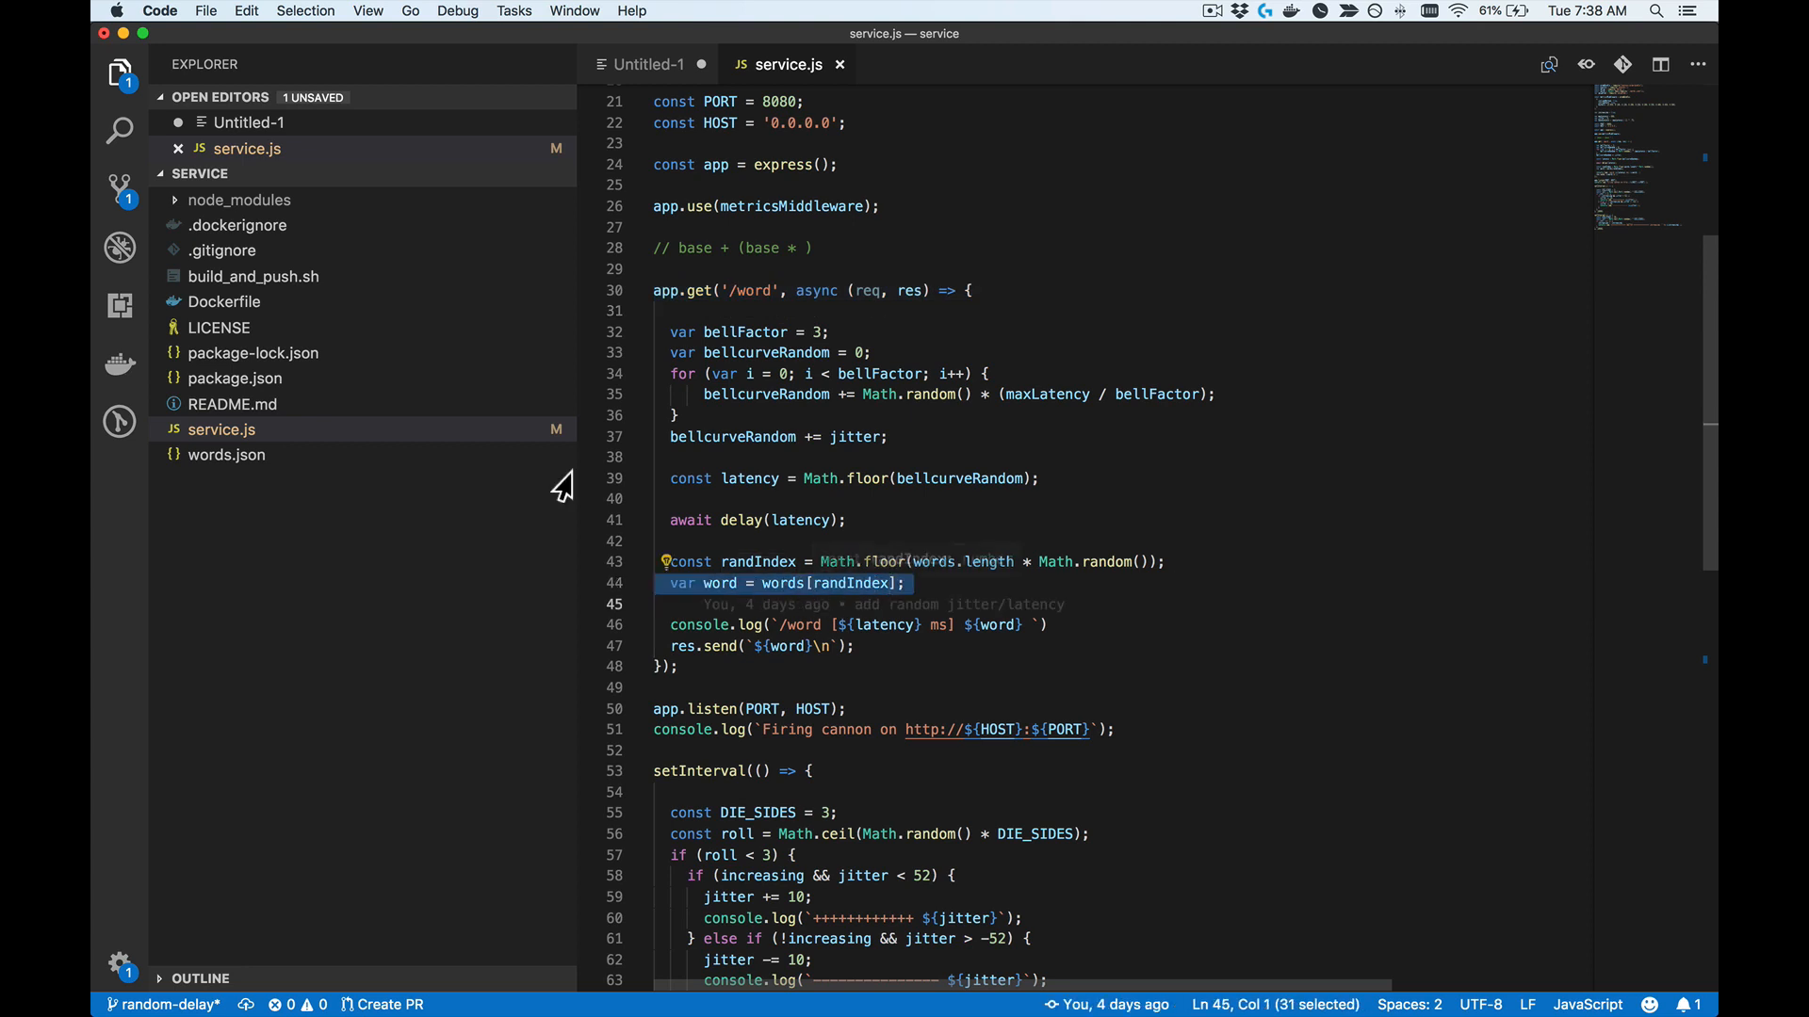
Step: Open words.json to view the word list, and close it again
{"action": "left_click", "coordinate": [291, 455]}
{"action": "left_click", "coordinate": [291, 455]}
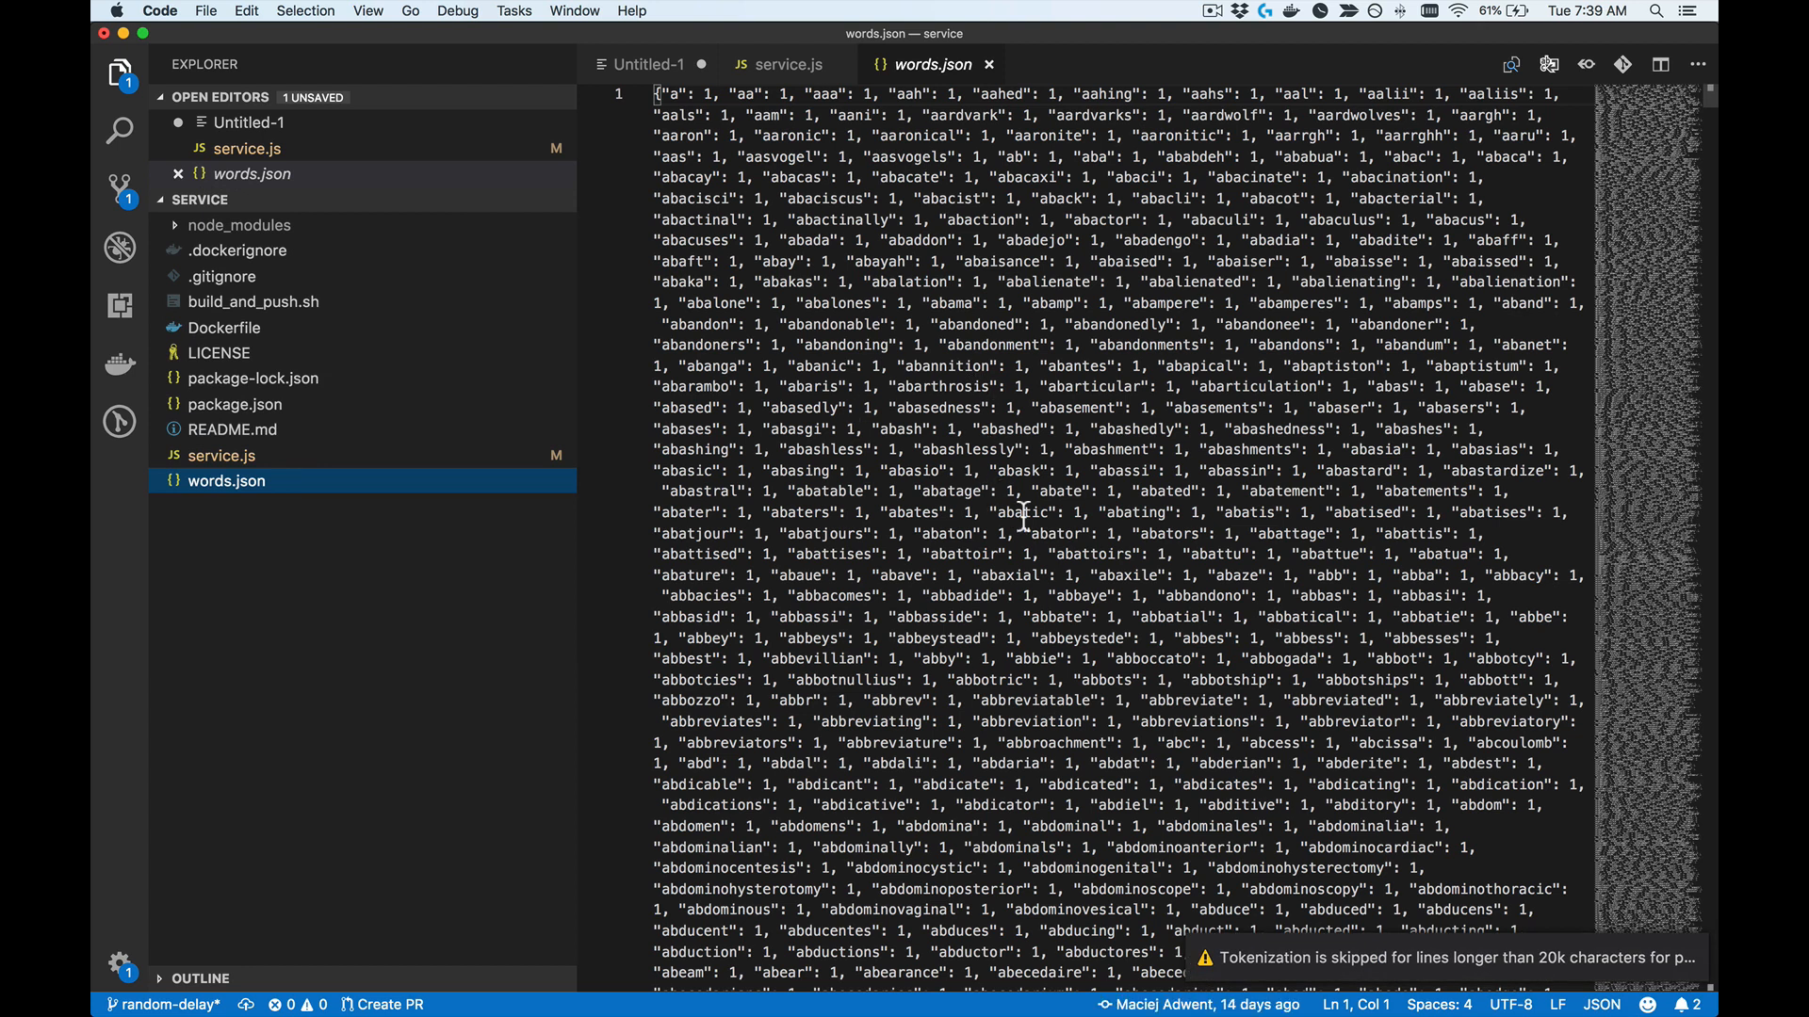
{"action": "key", "text": "super+w"}
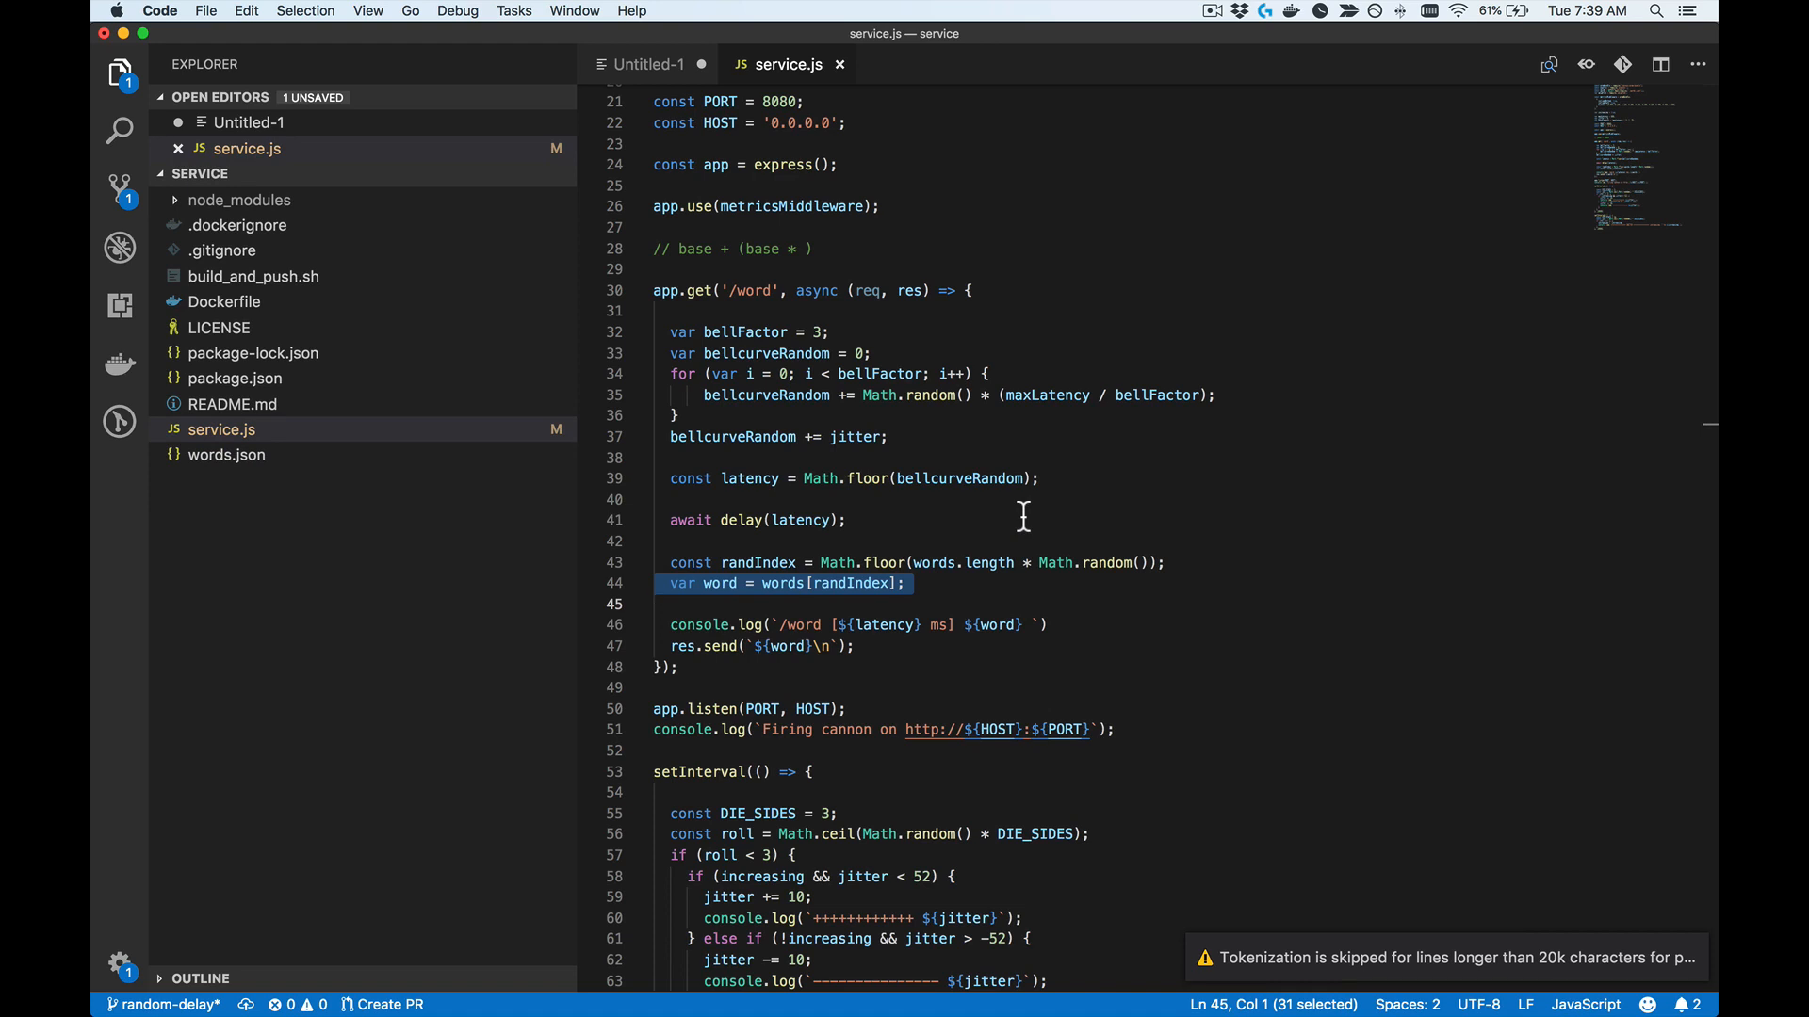
Step: Examine the bell-curve latency code in the '/word' handler together with the maxLatency and jitter variables it uses
{"action": "mouse_move", "coordinate": [933, 439]}
{"action": "left_mouse_down"}
{"action": "mouse_move", "coordinate": [801, 415]}
{"action": "mouse_move", "coordinate": [697, 374]}
{"action": "mouse_move", "coordinate": [652, 333]}
{"action": "left_mouse_up"}
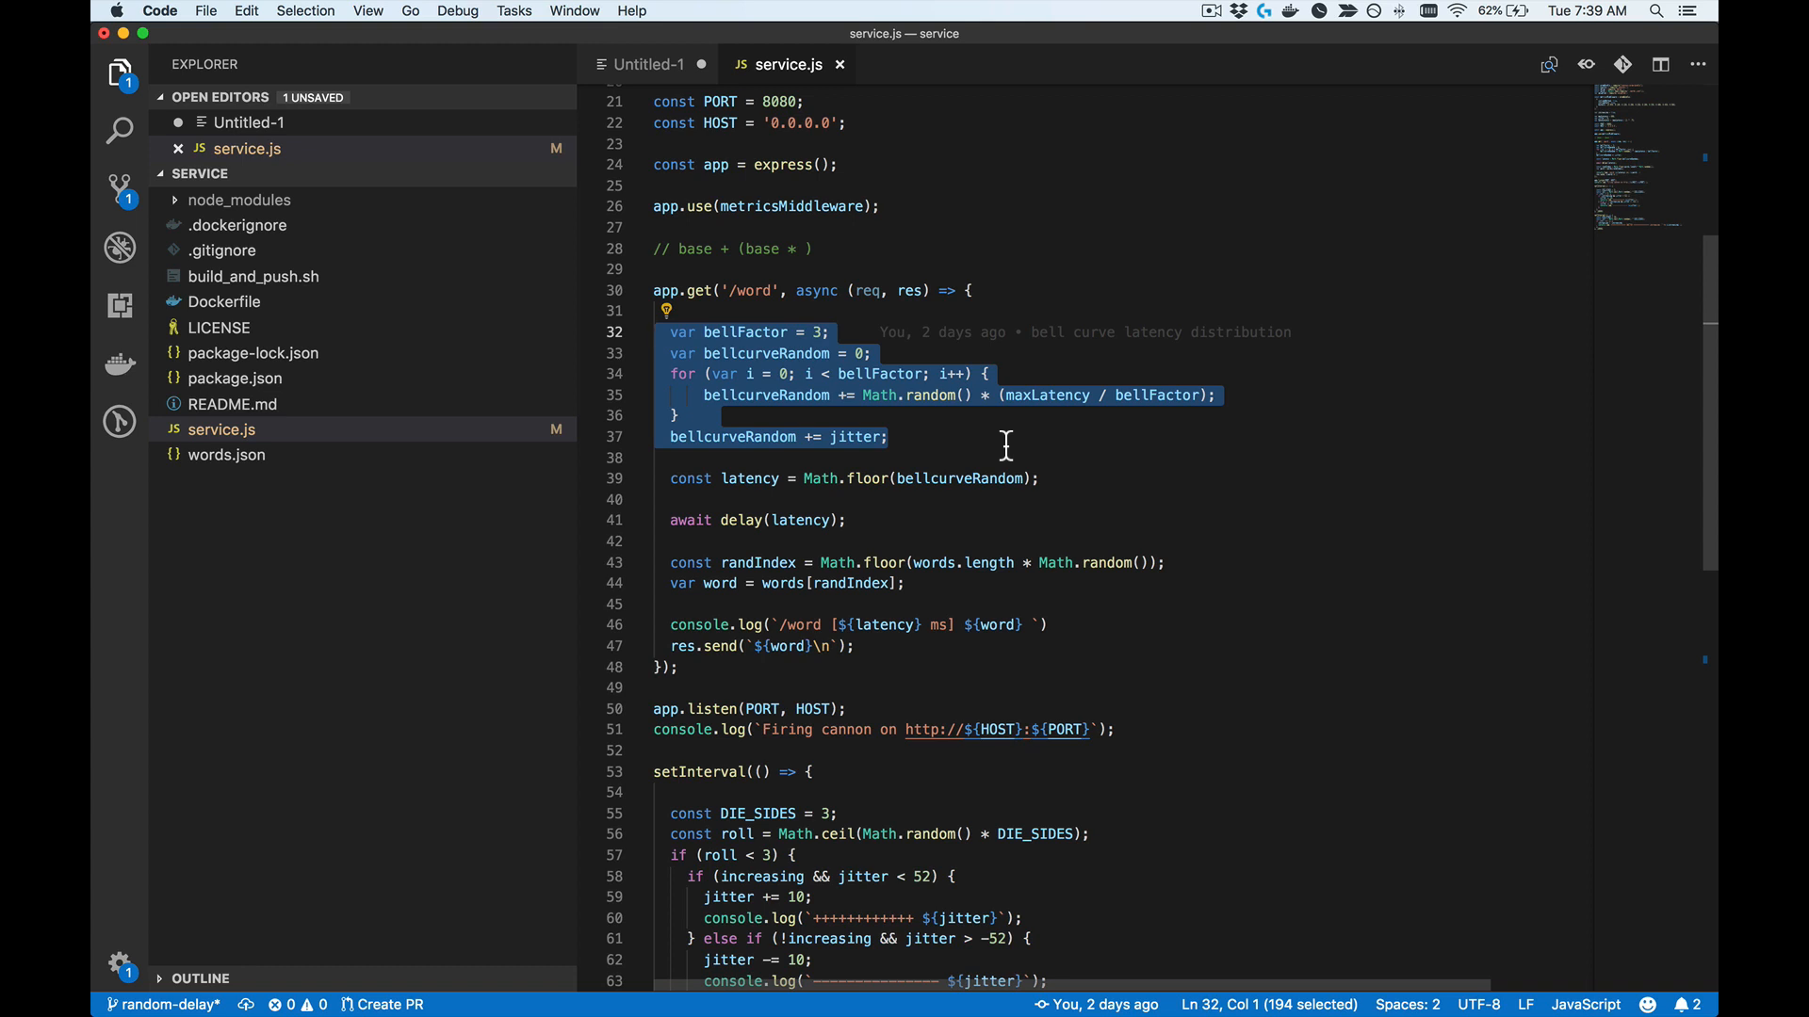
{"action": "scroll", "coordinate": [1006, 446], "scroll_direction": "up", "scroll_amount": 5}
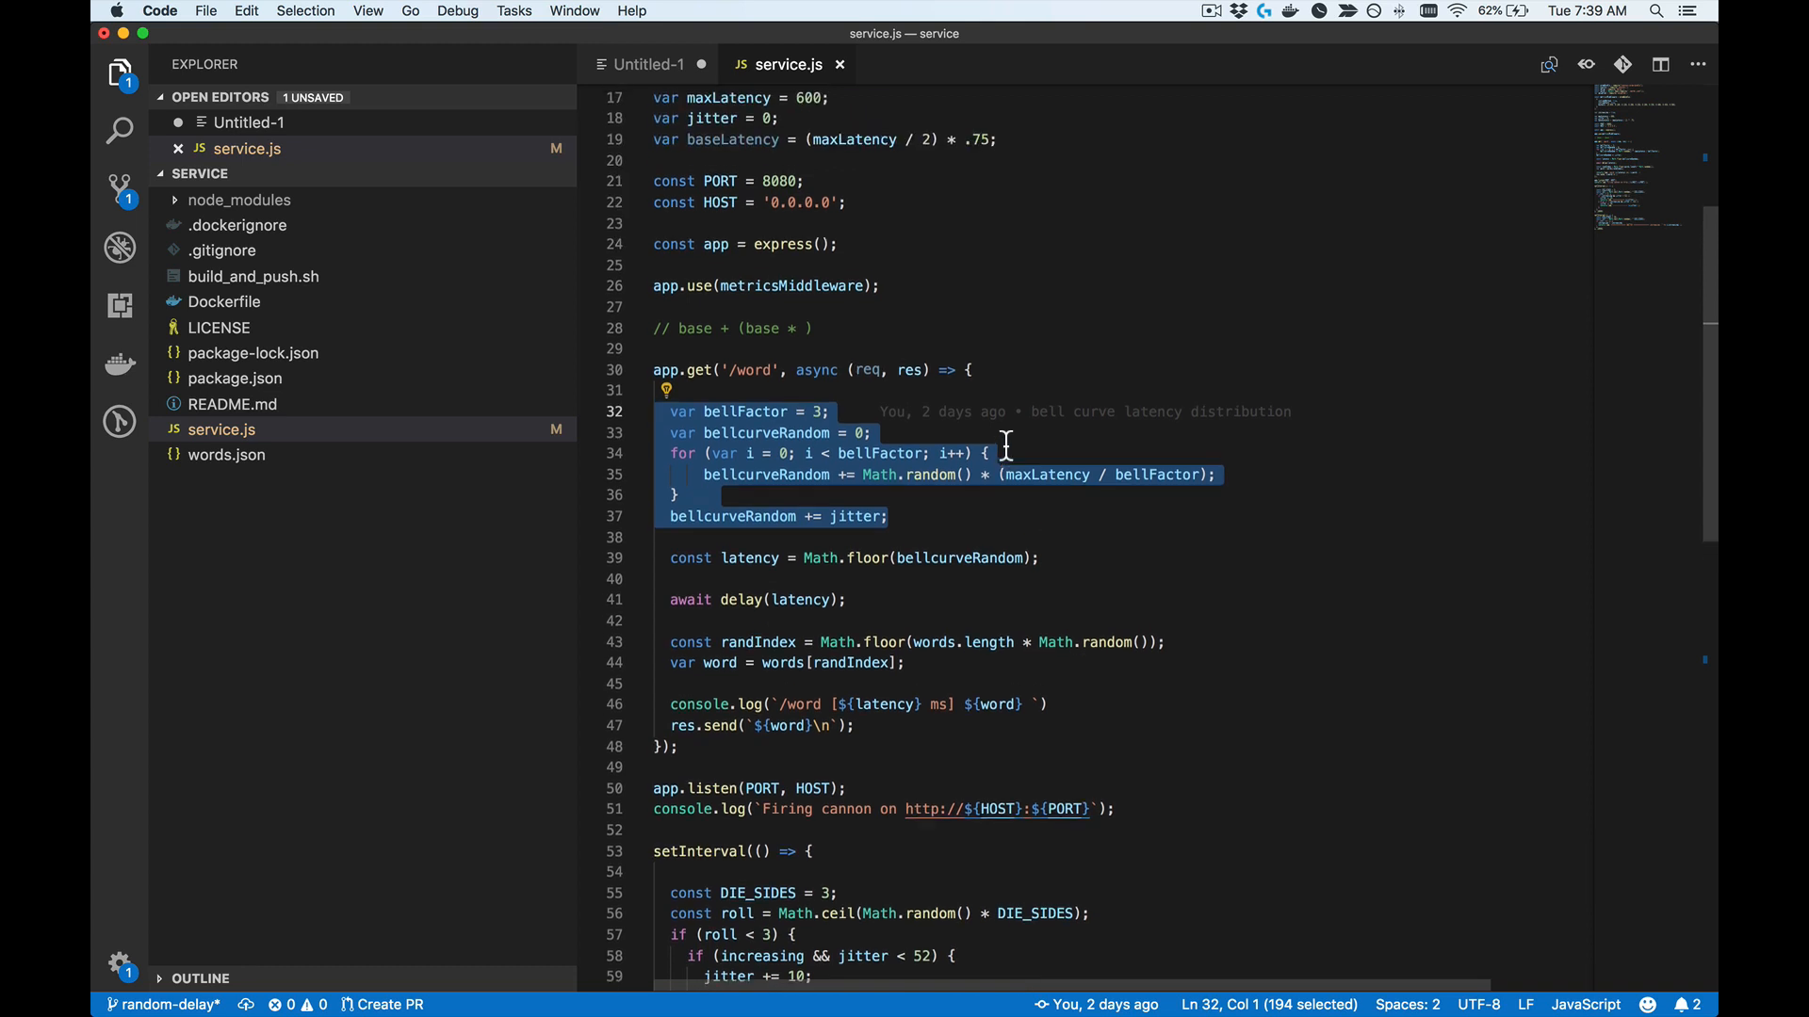
{"action": "scroll", "coordinate": [1006, 446], "scroll_direction": "up", "scroll_amount": 3}
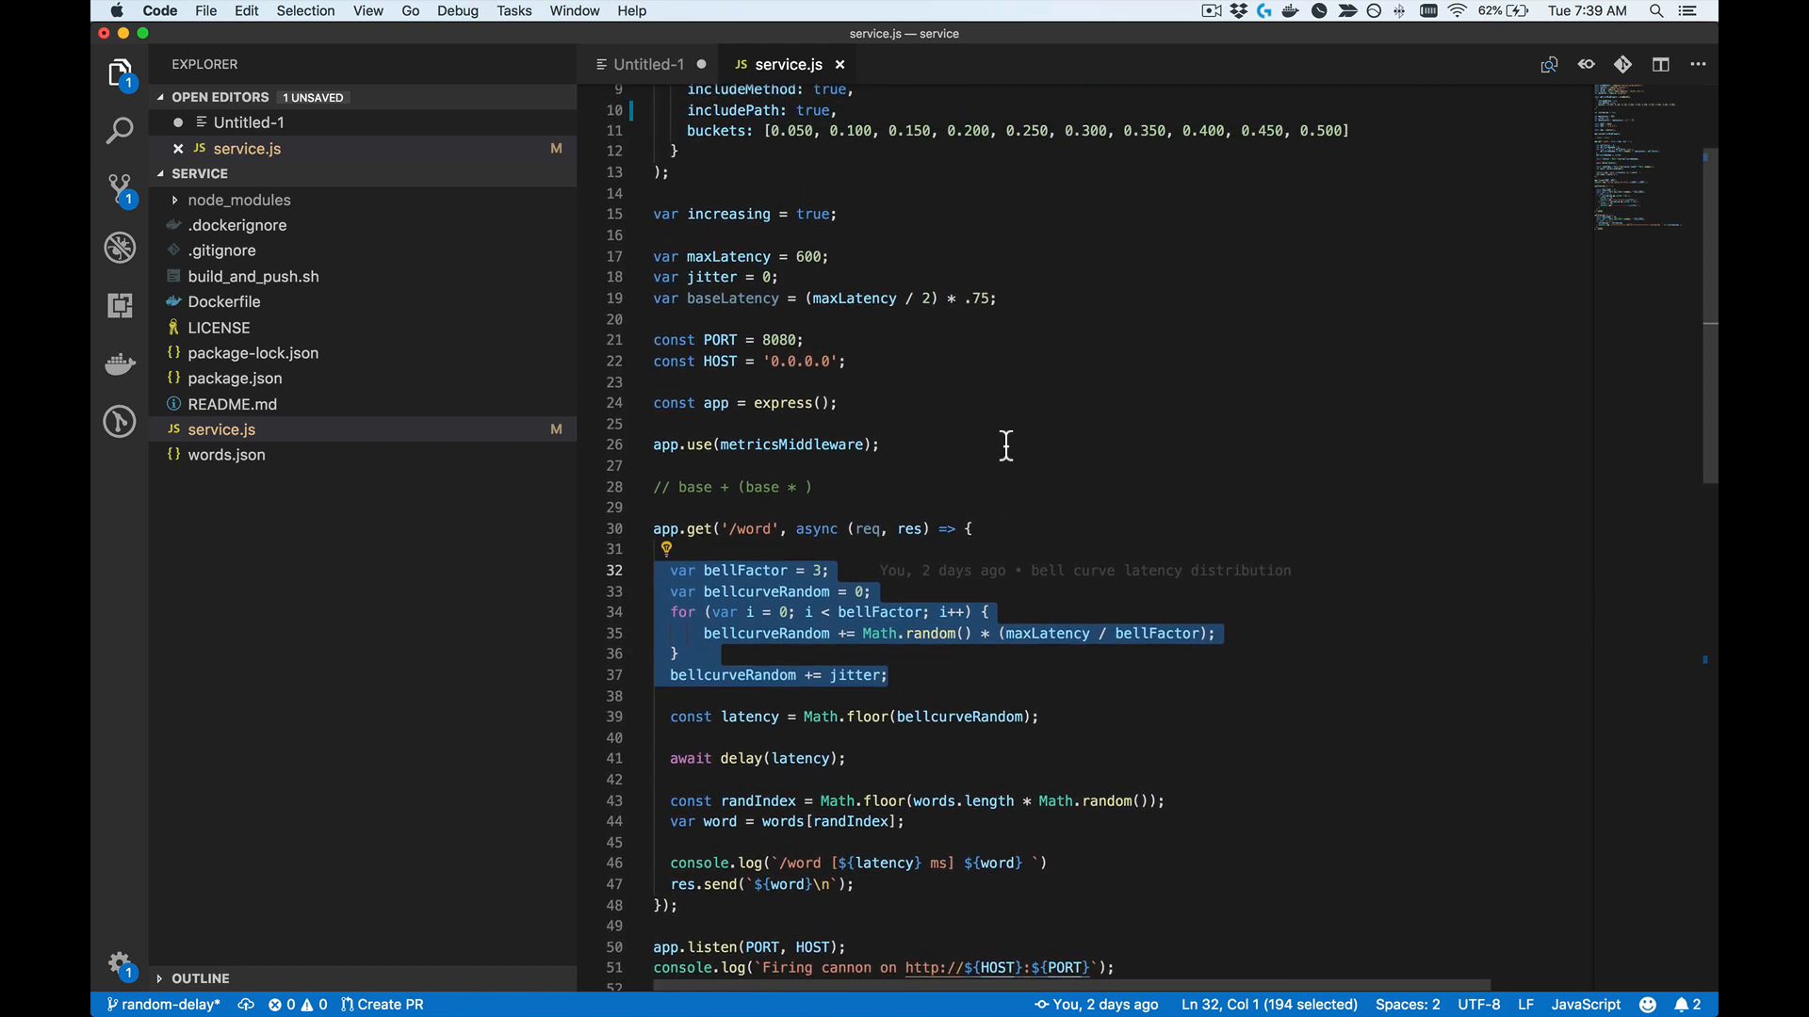
{"action": "scroll", "coordinate": [1007, 446], "scroll_direction": "down", "scroll_amount": 5}
{"action": "scroll", "coordinate": [1006, 446], "scroll_direction": "down", "scroll_amount": 3}
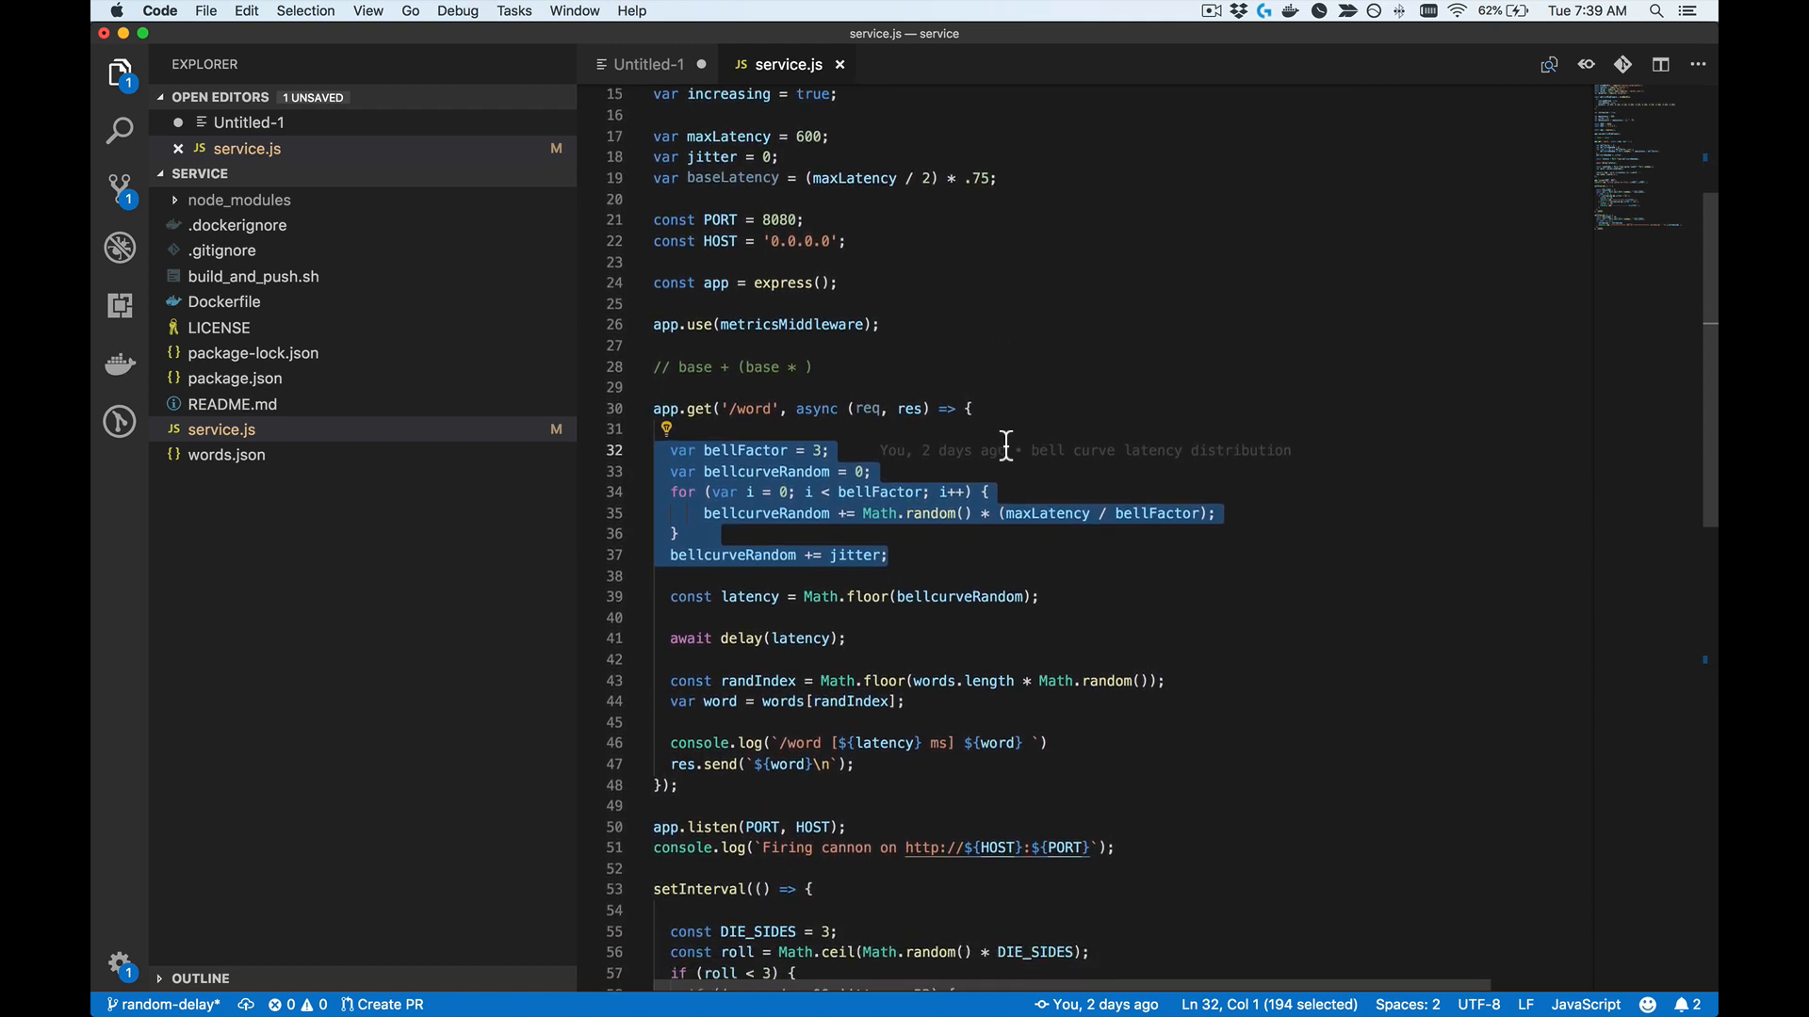
{"action": "scroll", "coordinate": [1006, 446], "scroll_direction": "up", "scroll_amount": 2}
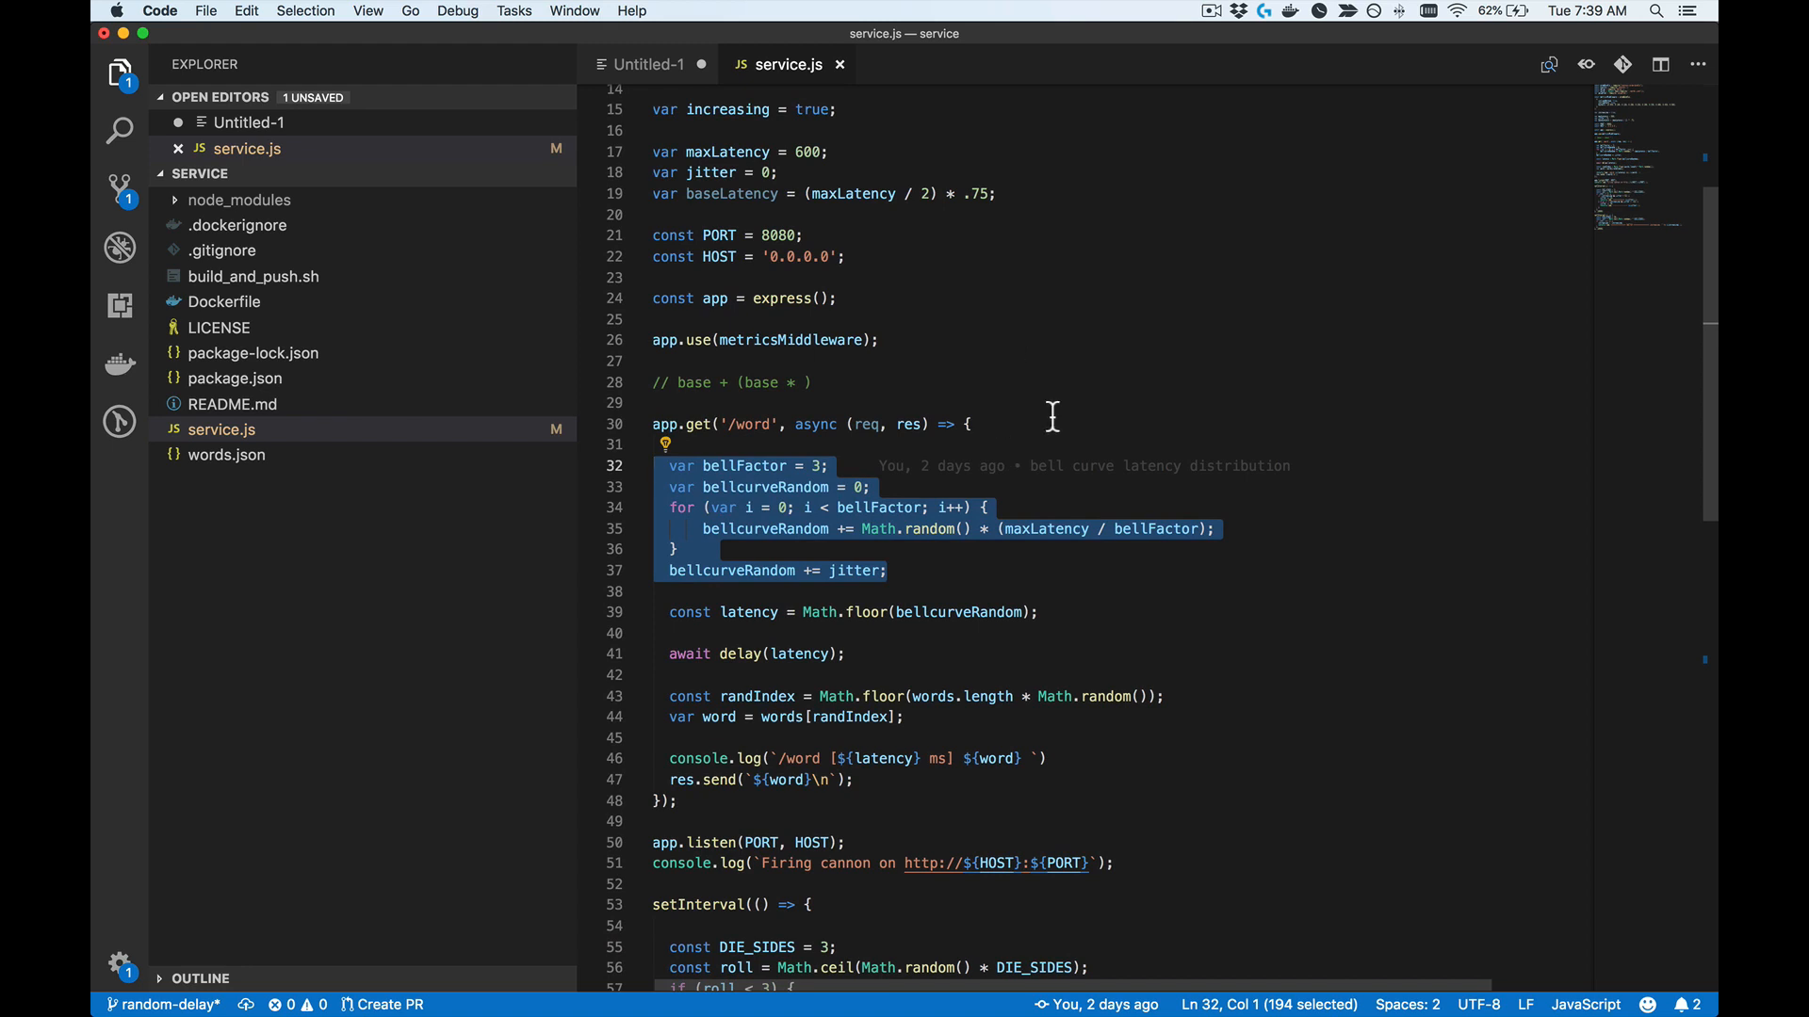
{"action": "scroll", "coordinate": [1052, 416], "scroll_direction": "down", "scroll_amount": 1}
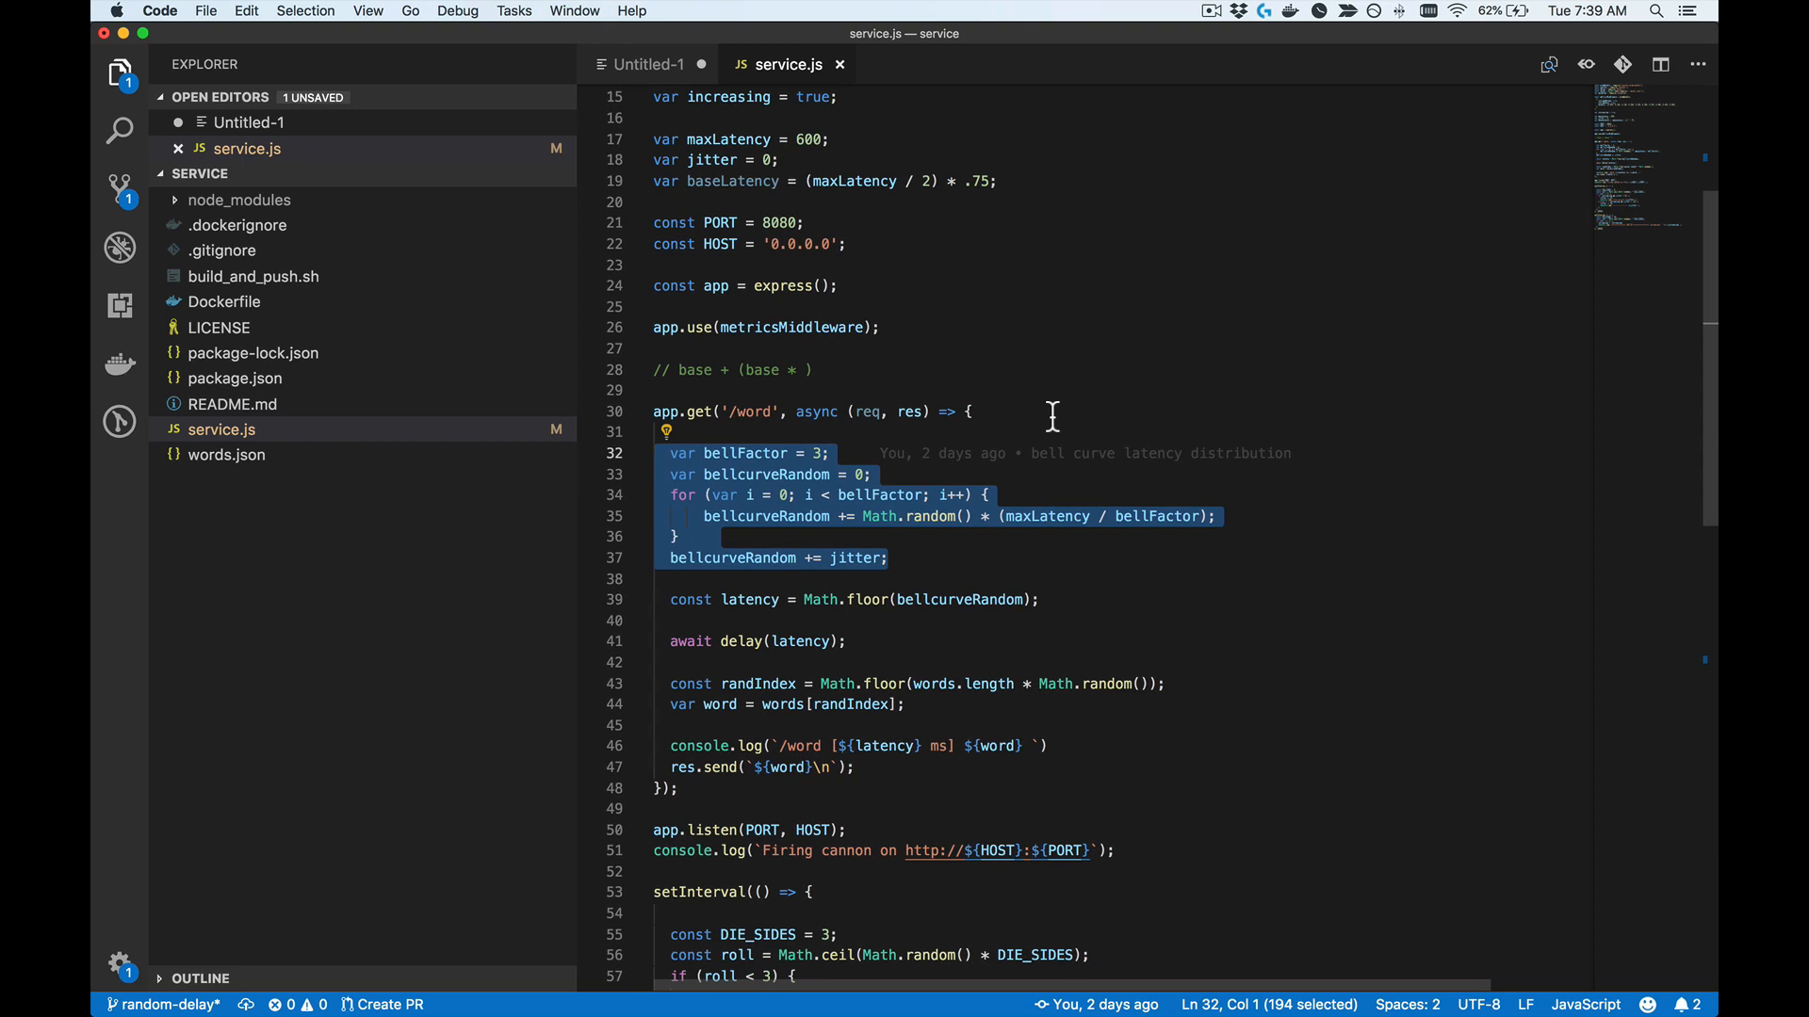
{"action": "left_click", "coordinate": [1053, 416]}
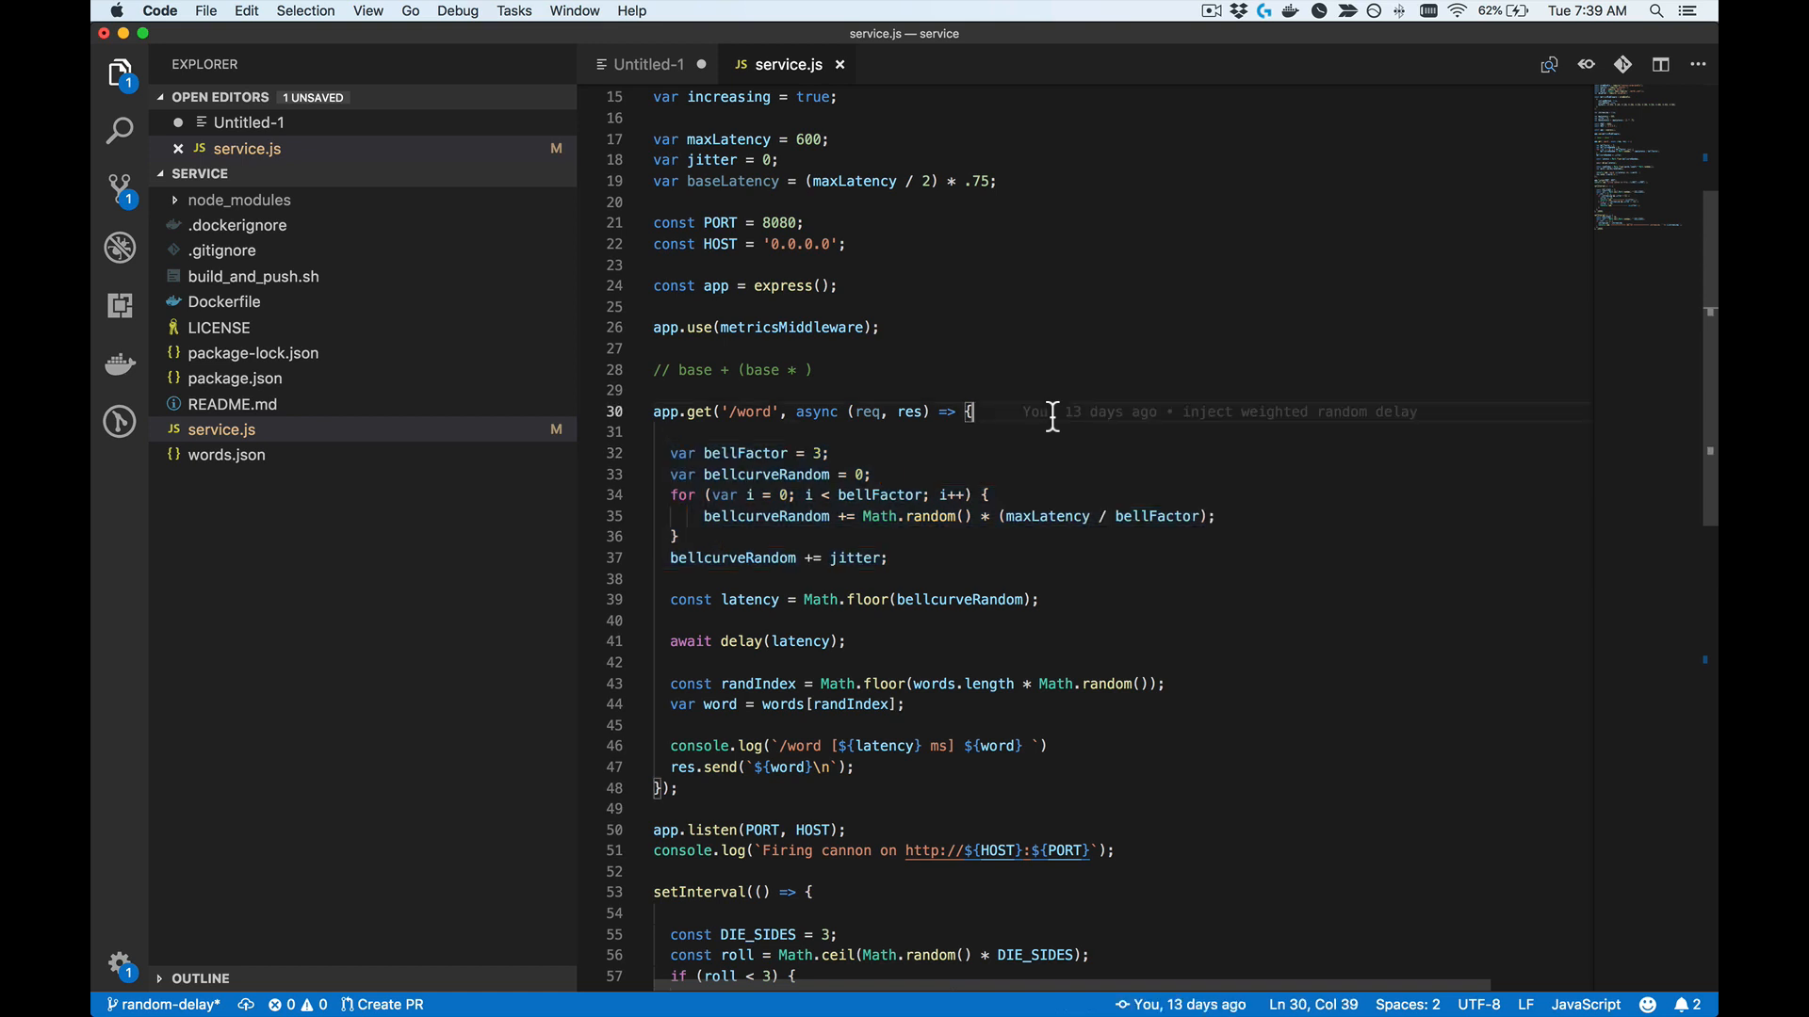
Step: Switch to iTerm2, run curl localhost:8081/word, and check the request's latency in the docker-compose log
{"action": "key", "text": "super+Tab"}
{"action": "key", "text": "super+Tab"}
{"action": "key", "text": "super+Tab"}
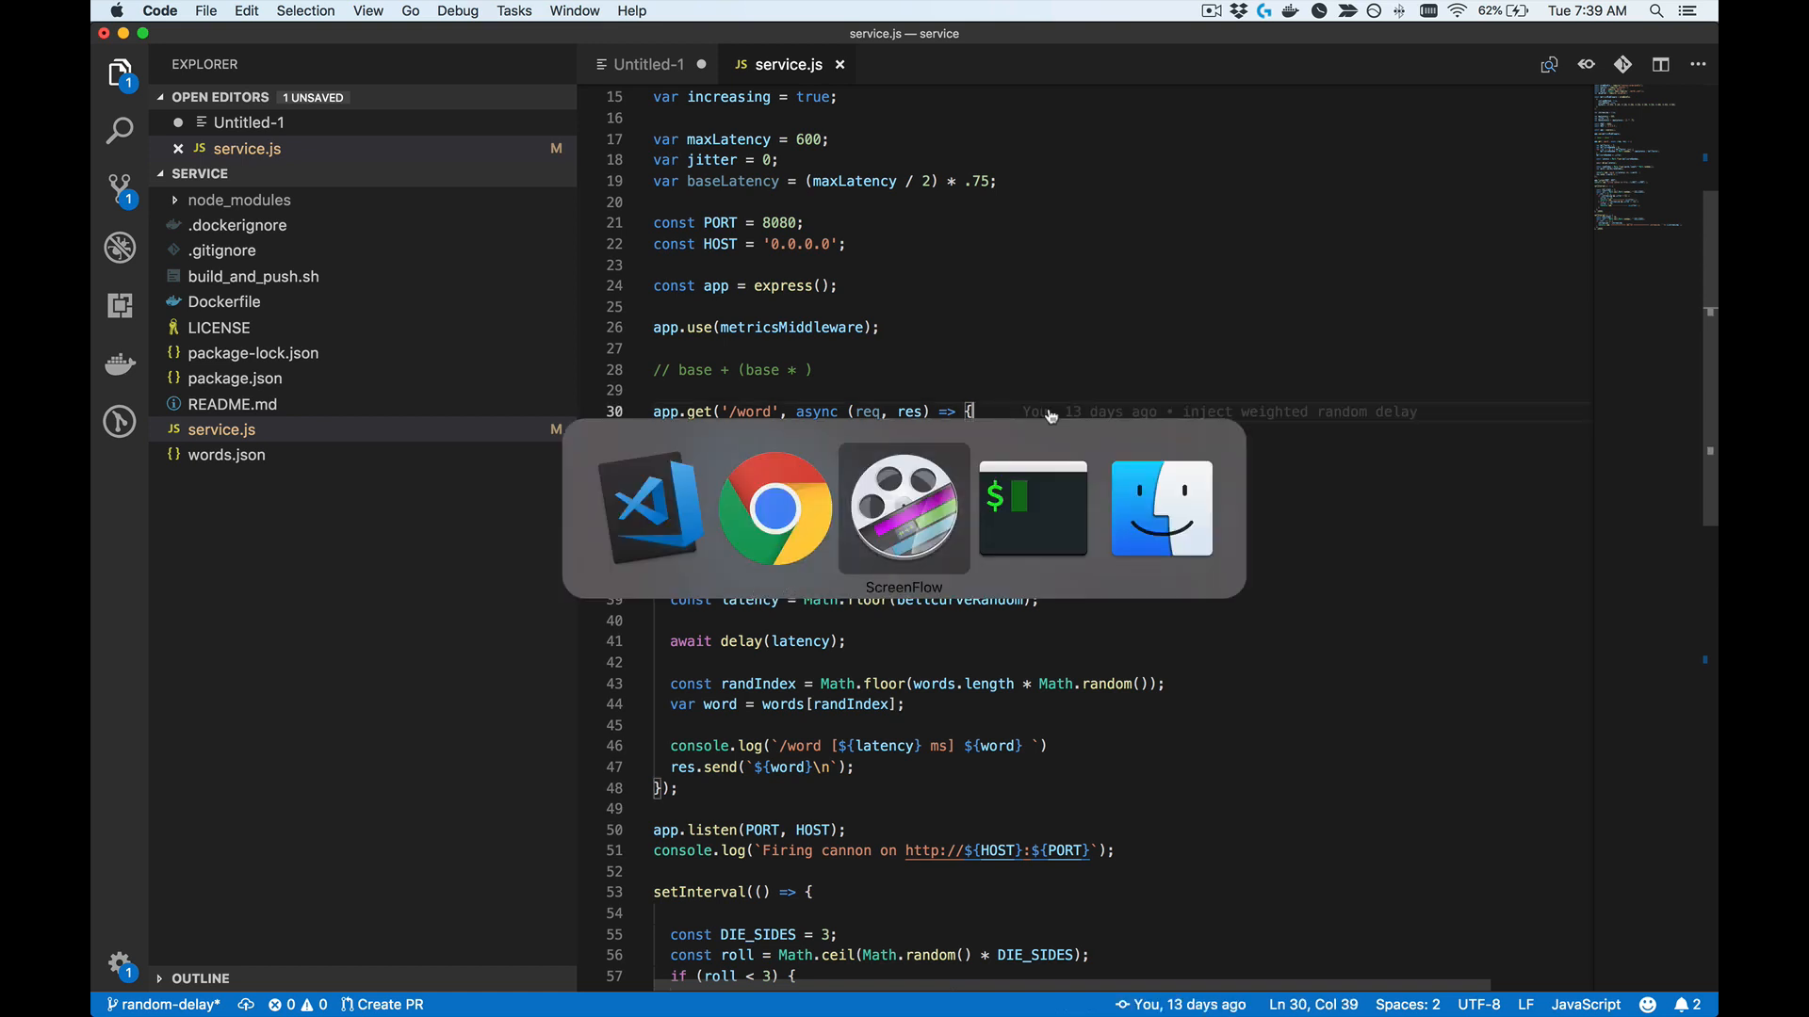
{"action": "type", "text": "c"}
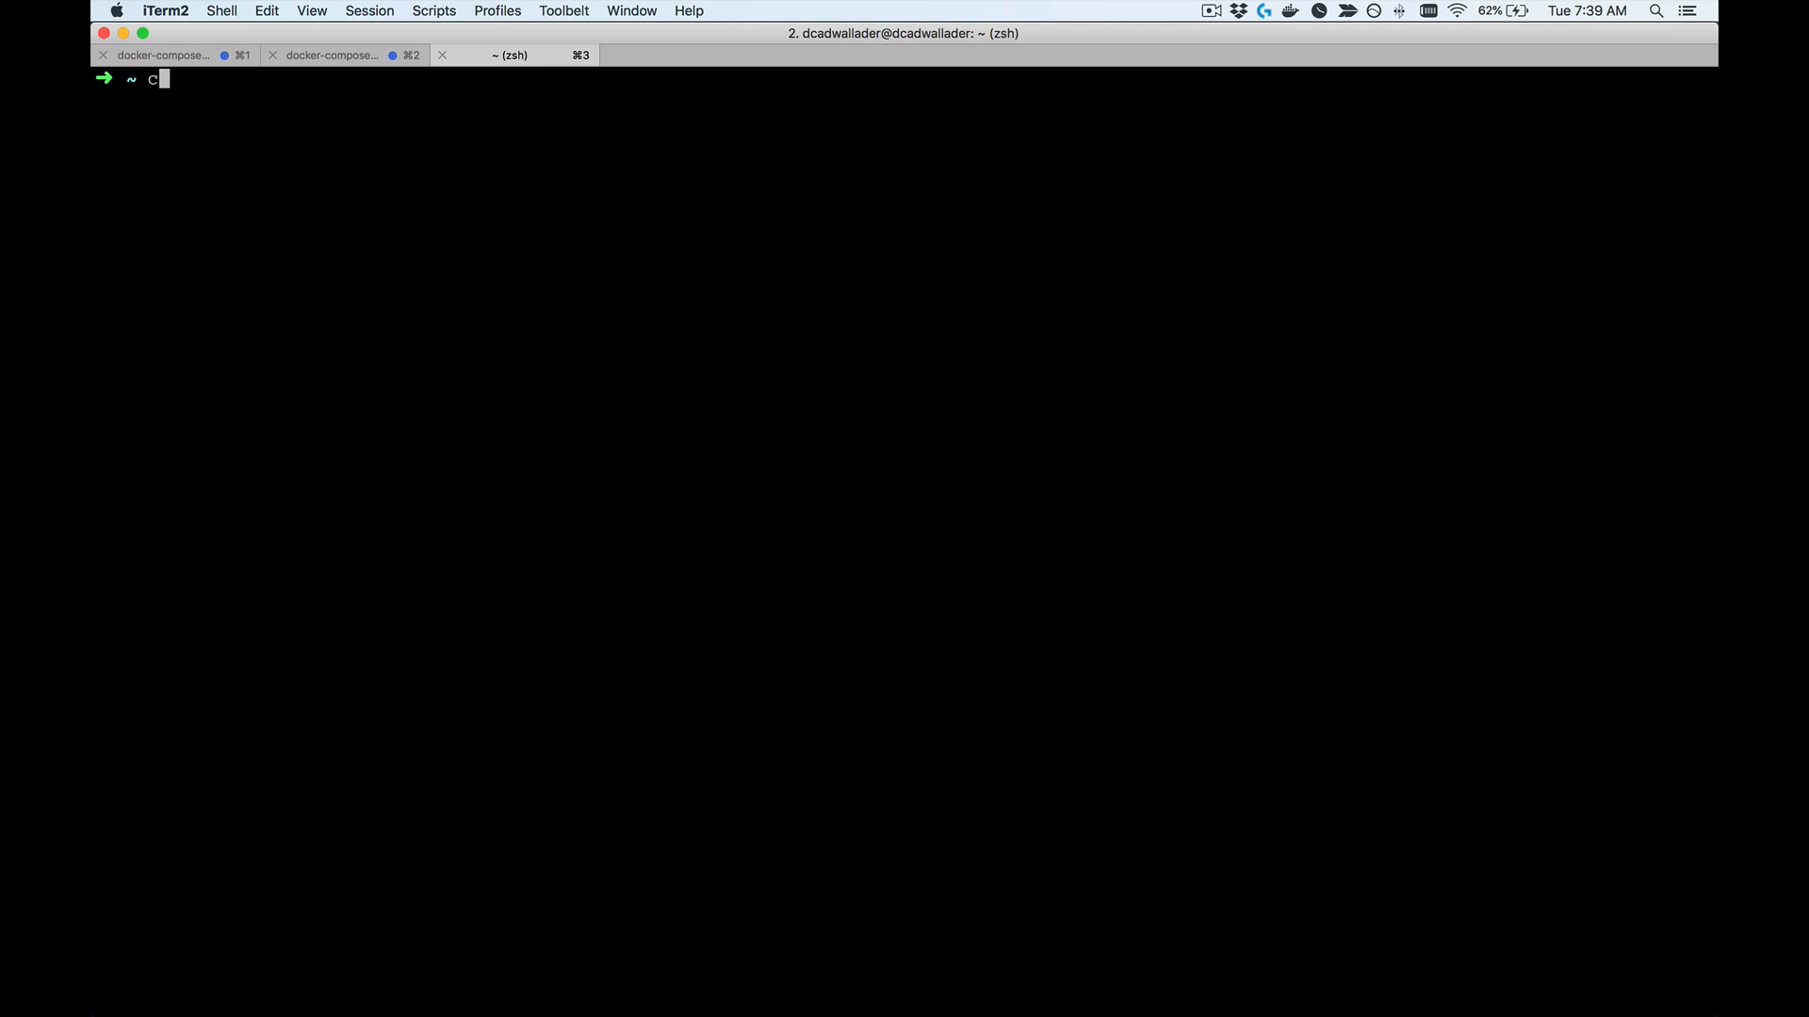
{"action": "type", "text": "url localhost:8081/word"}
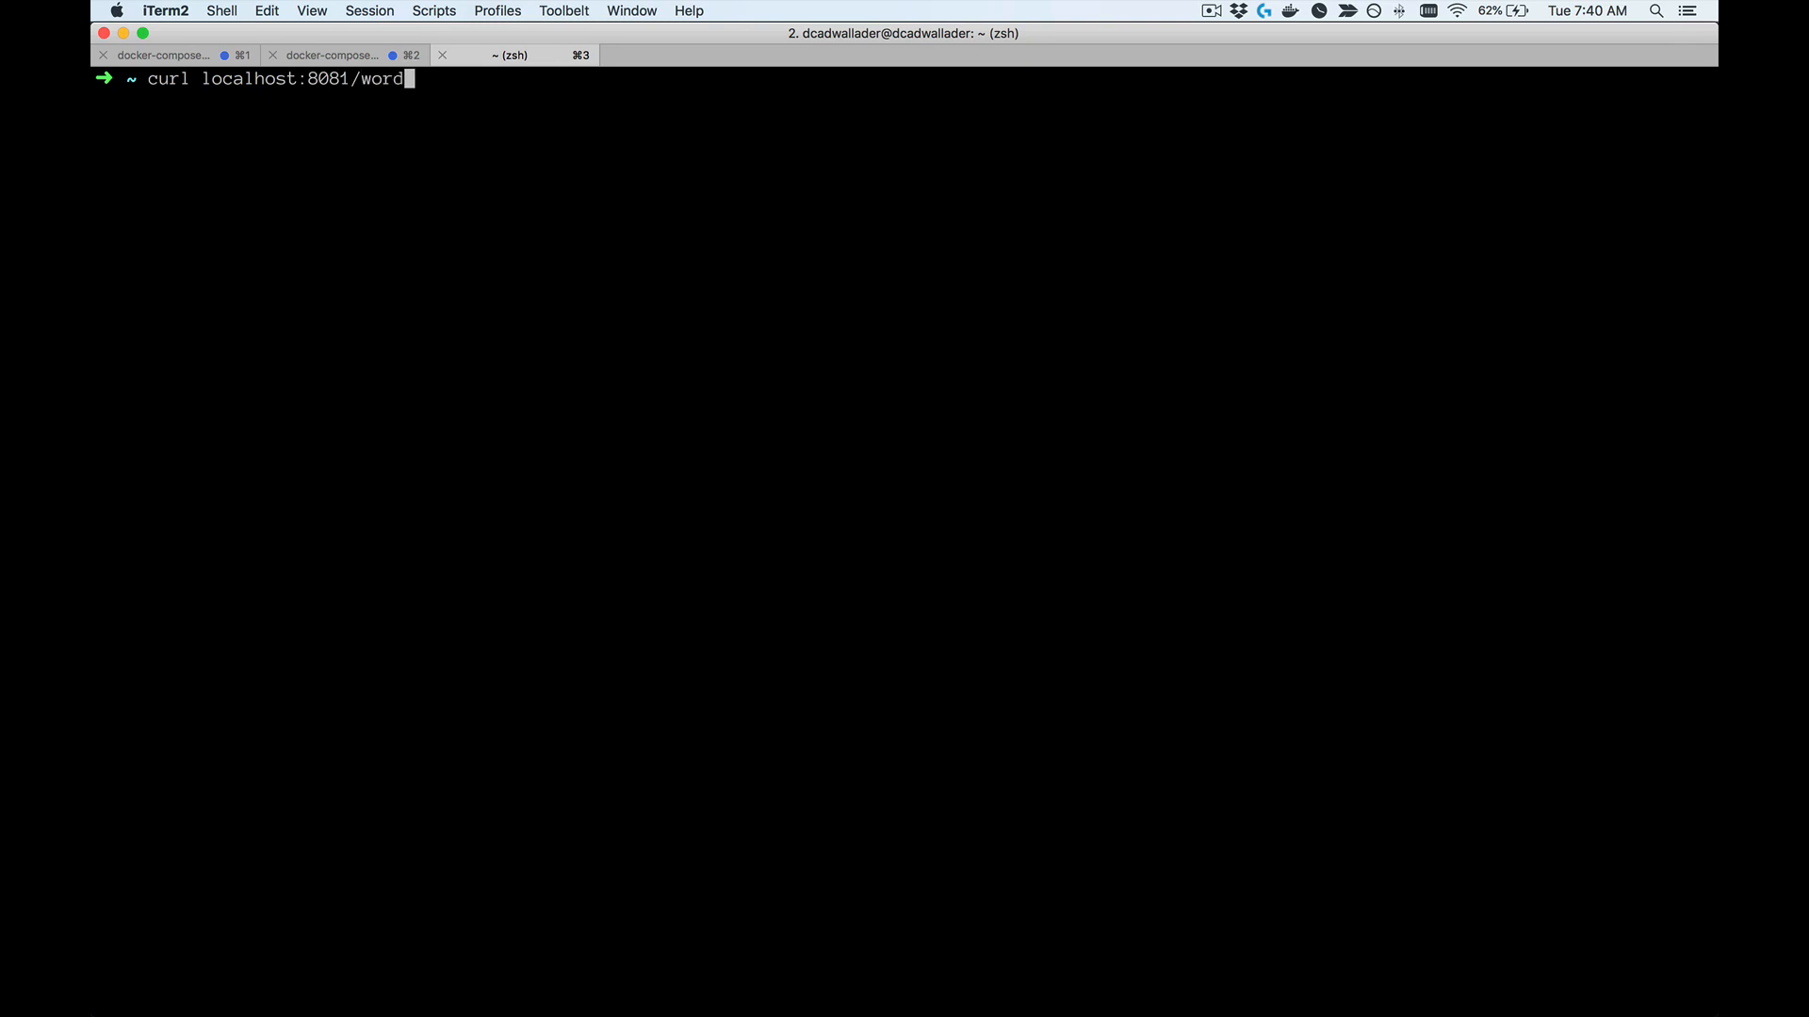
{"action": "key", "text": "Return"}
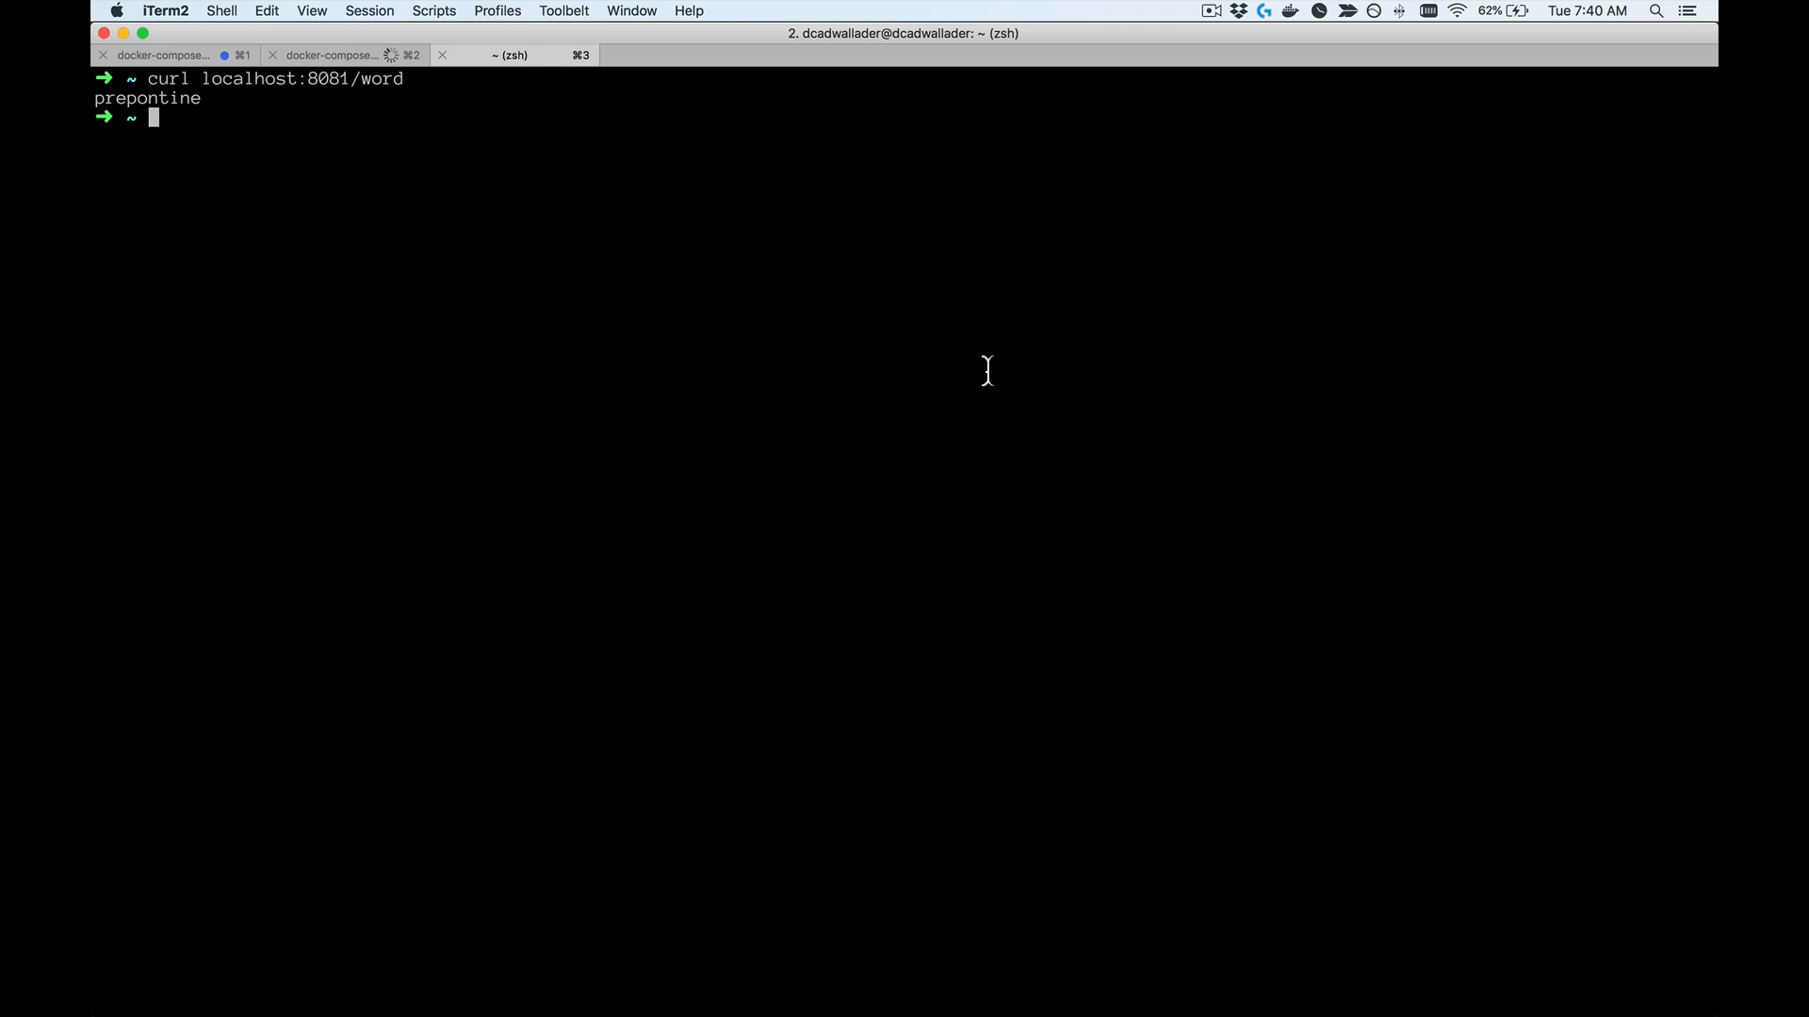
{"action": "key", "text": "super+2"}
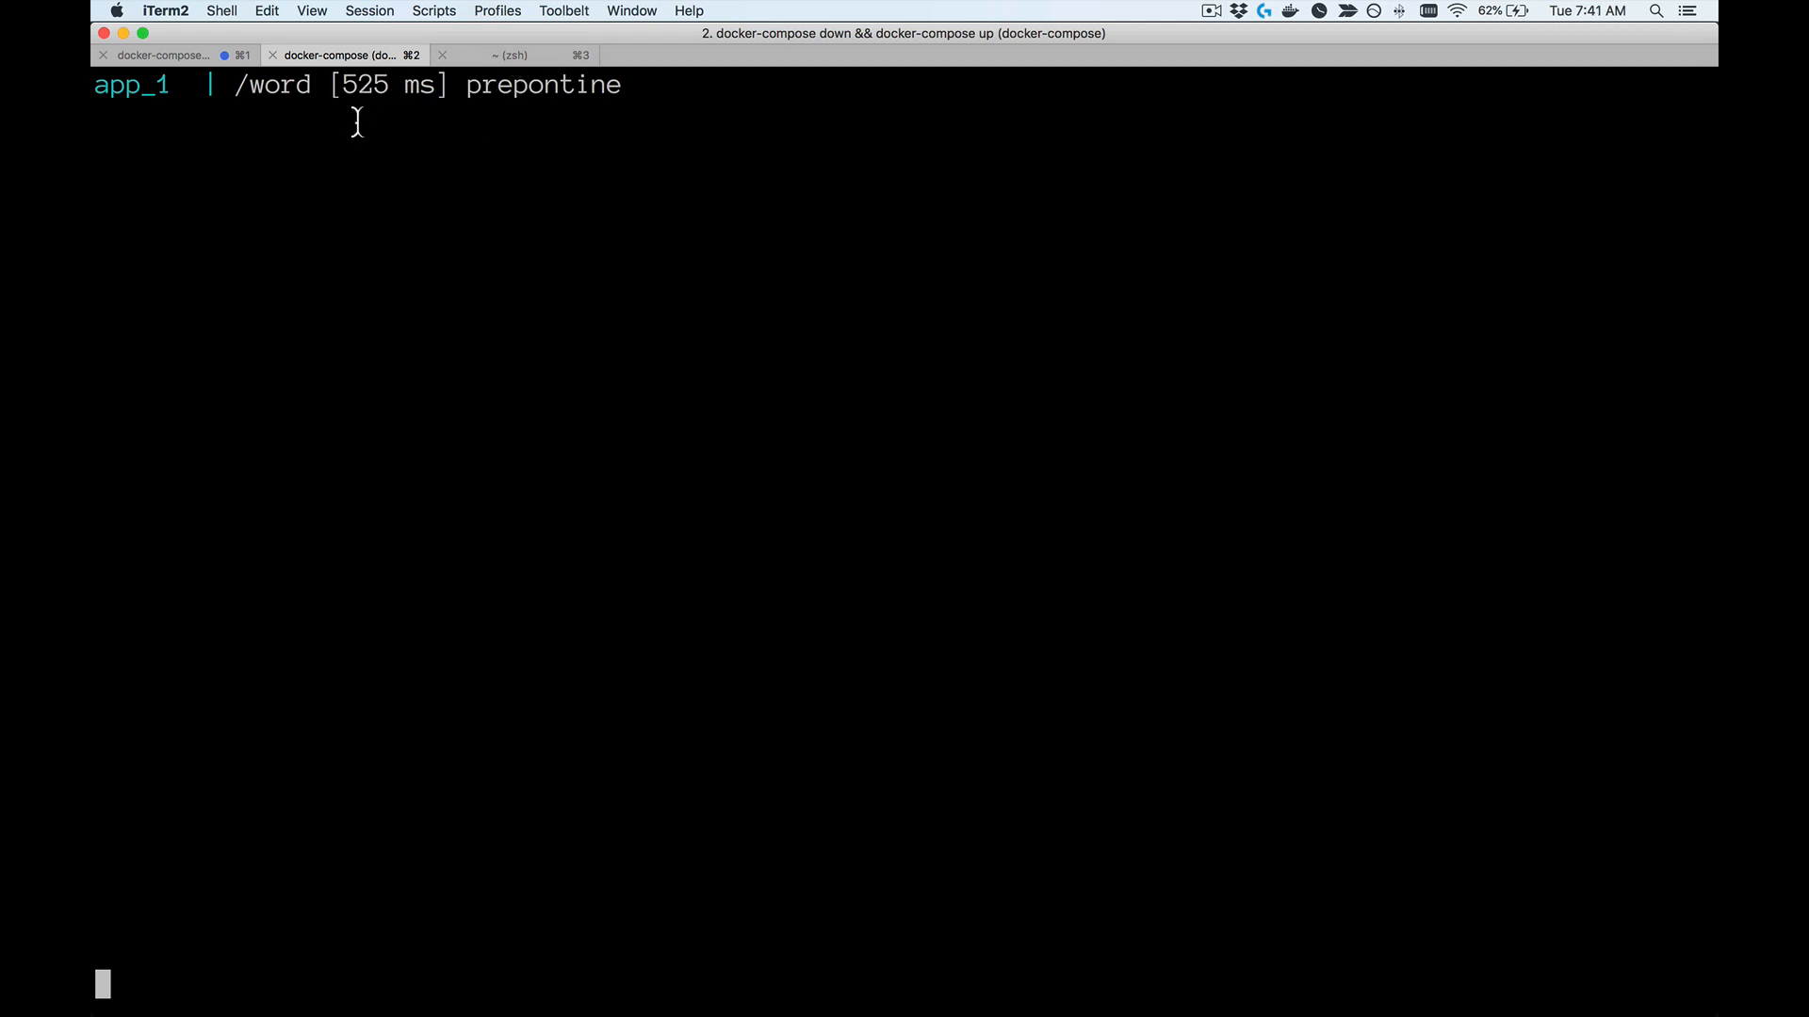
Step: Switch to Prometheus in Chrome and execute the query http_request_duration_seconds_bucket{path="/word"}
{"action": "key", "text": "super+Tab"}
{"action": "key", "text": "super+Tab"}
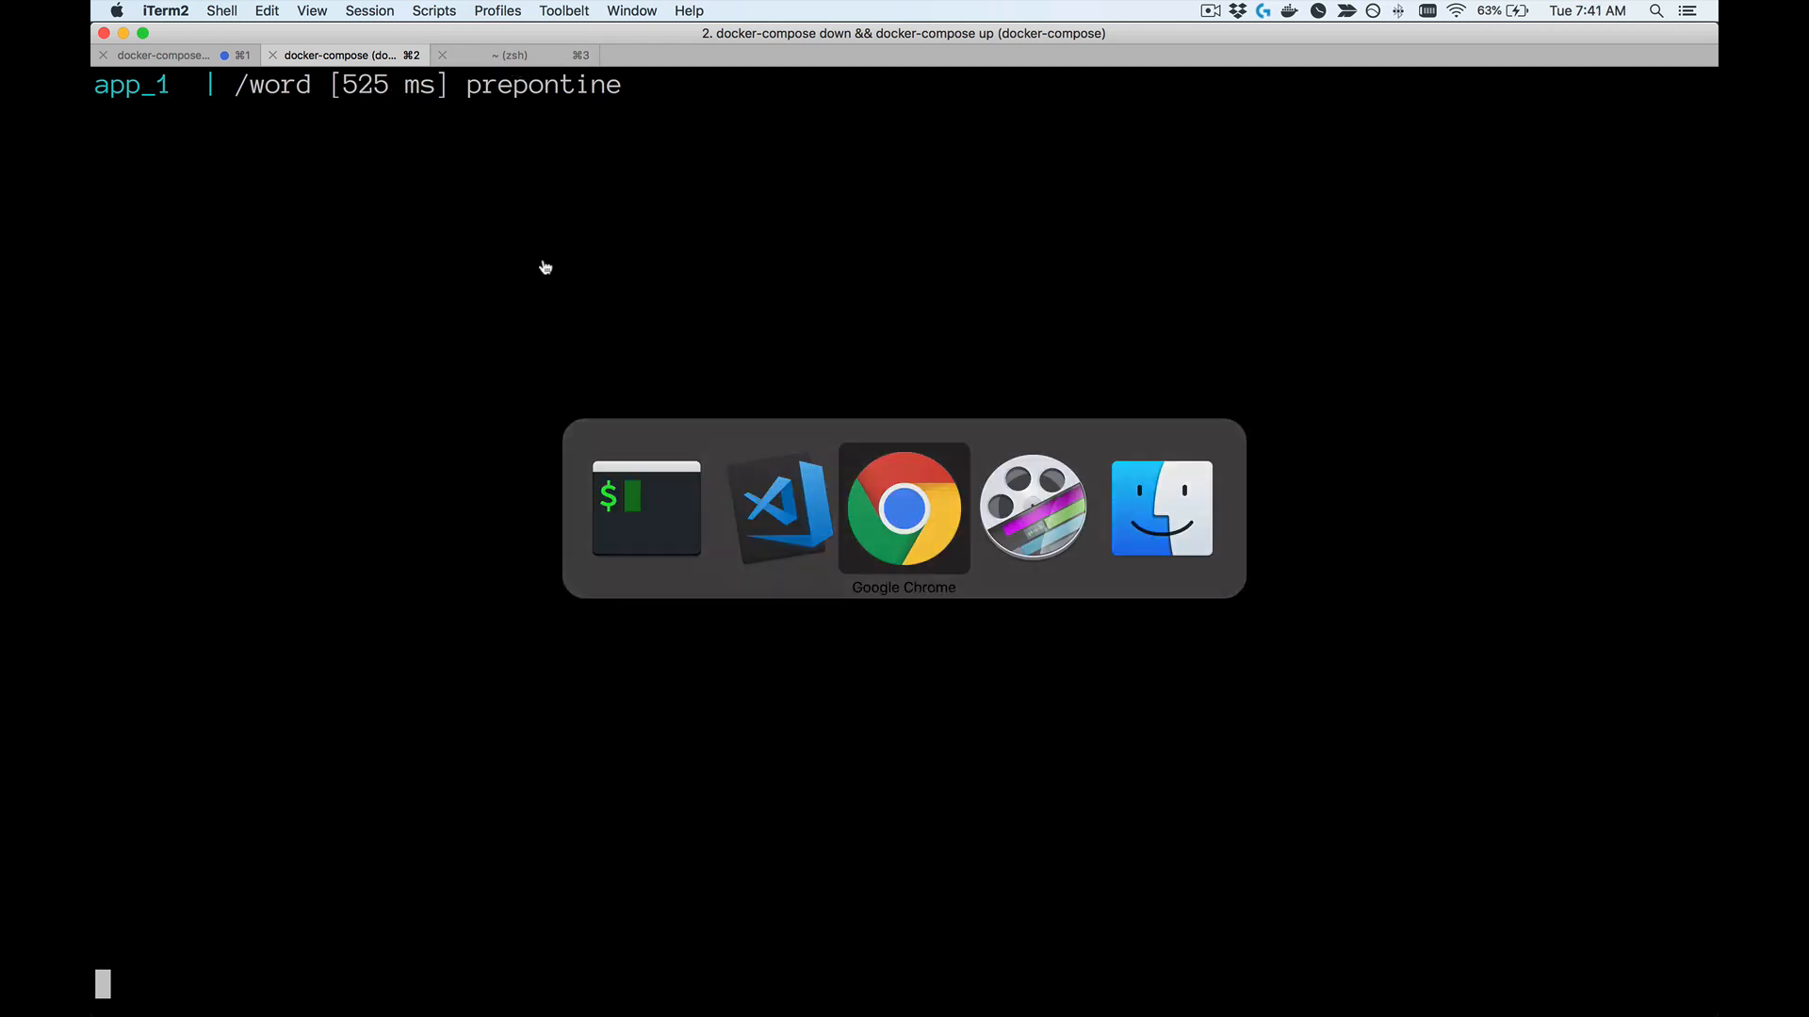
{"action": "left_click", "coordinate": [305, 48]}
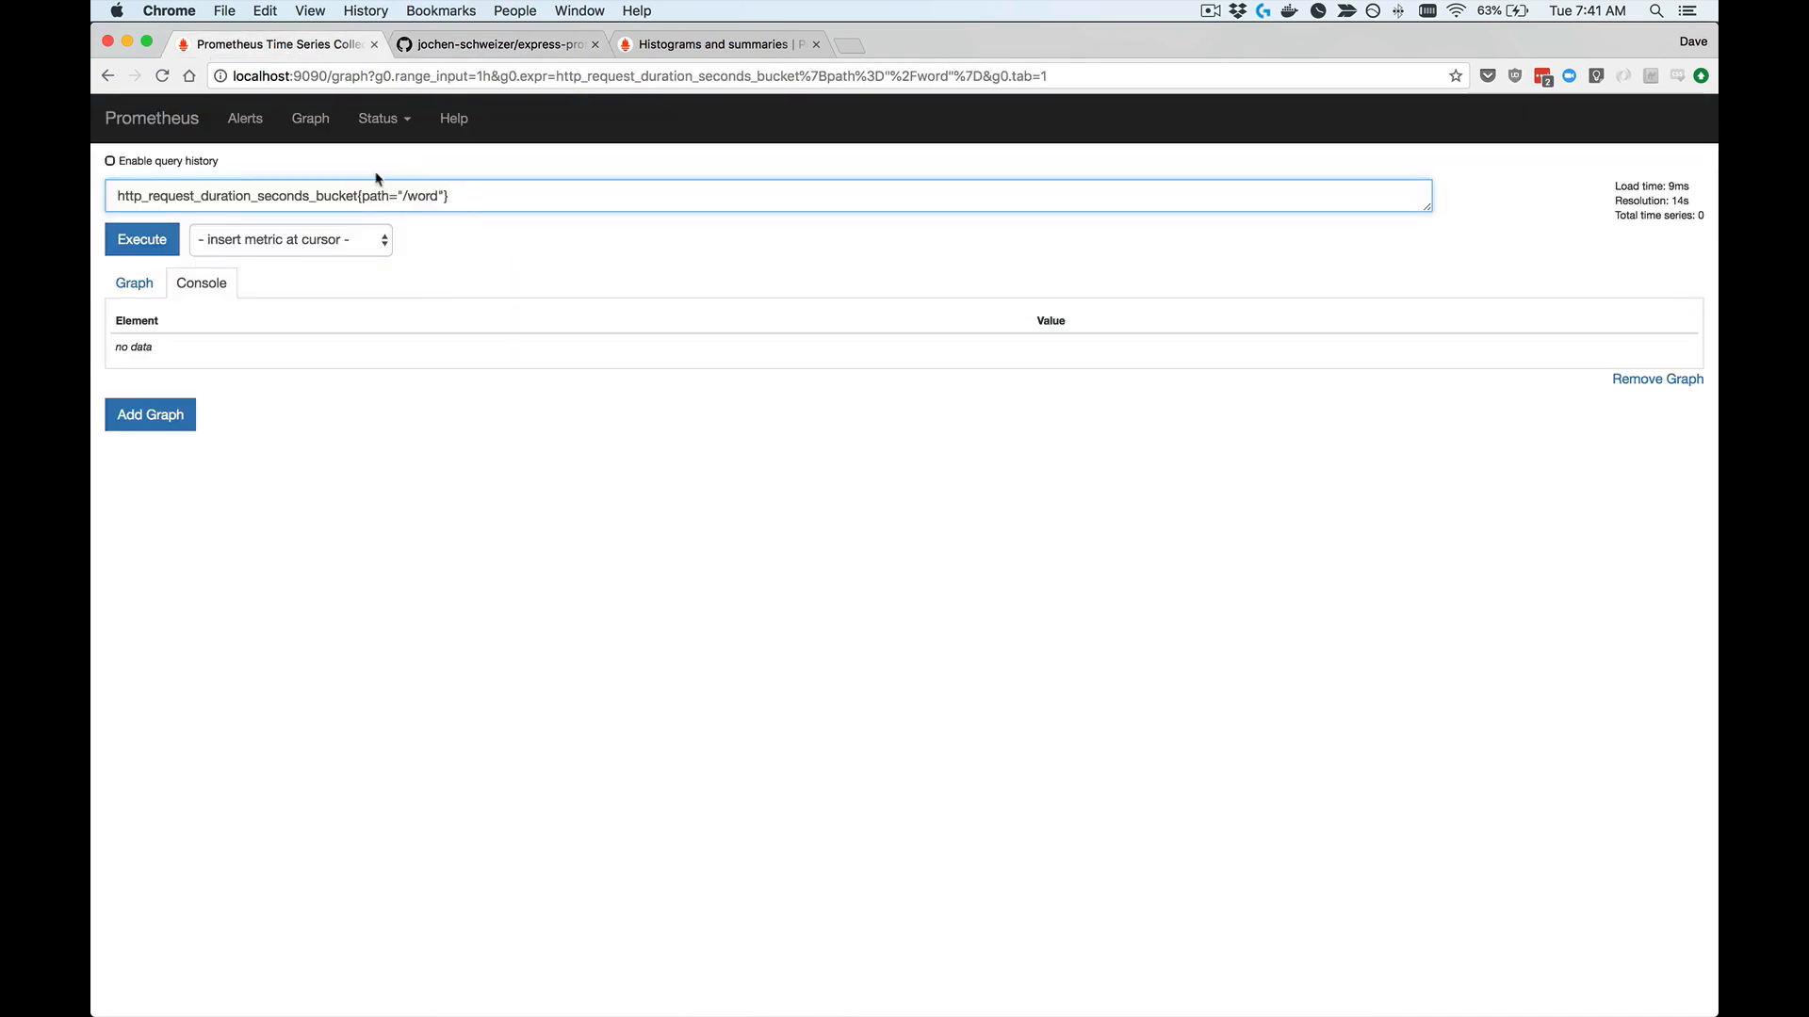
{"action": "double_click", "coordinate": [223, 193]}
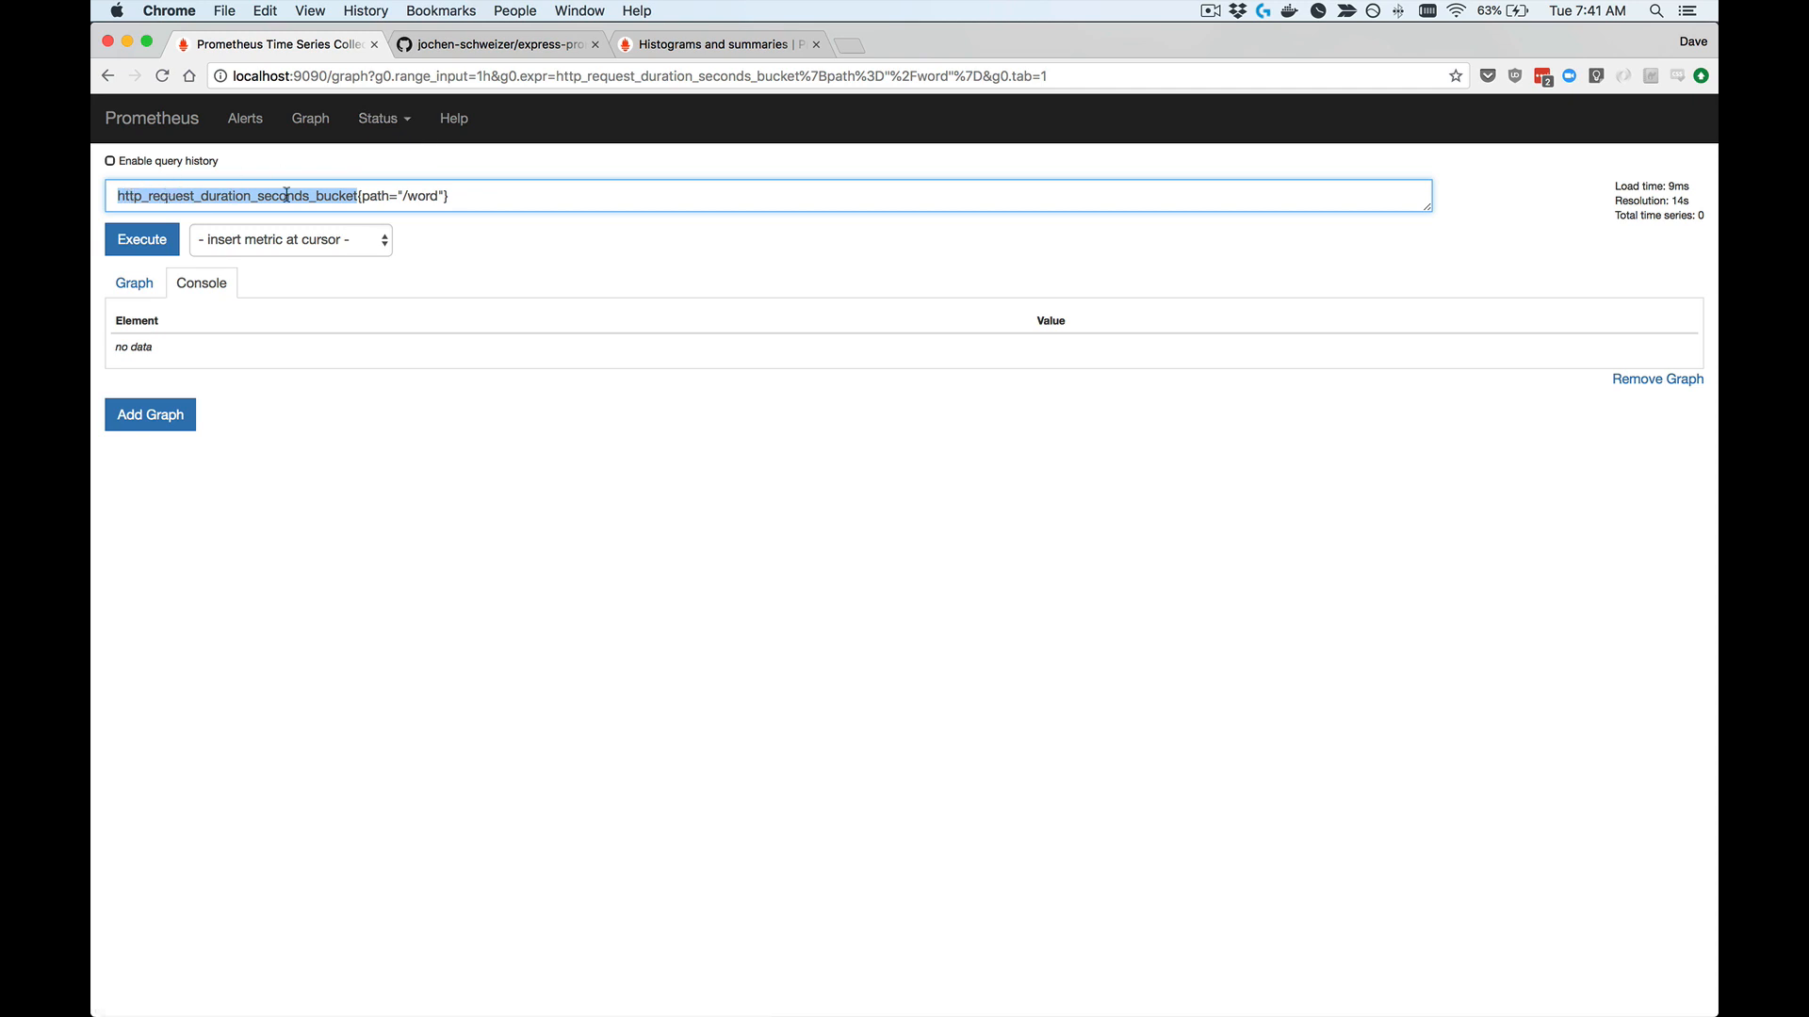
{"action": "left_click", "coordinate": [361, 197]}
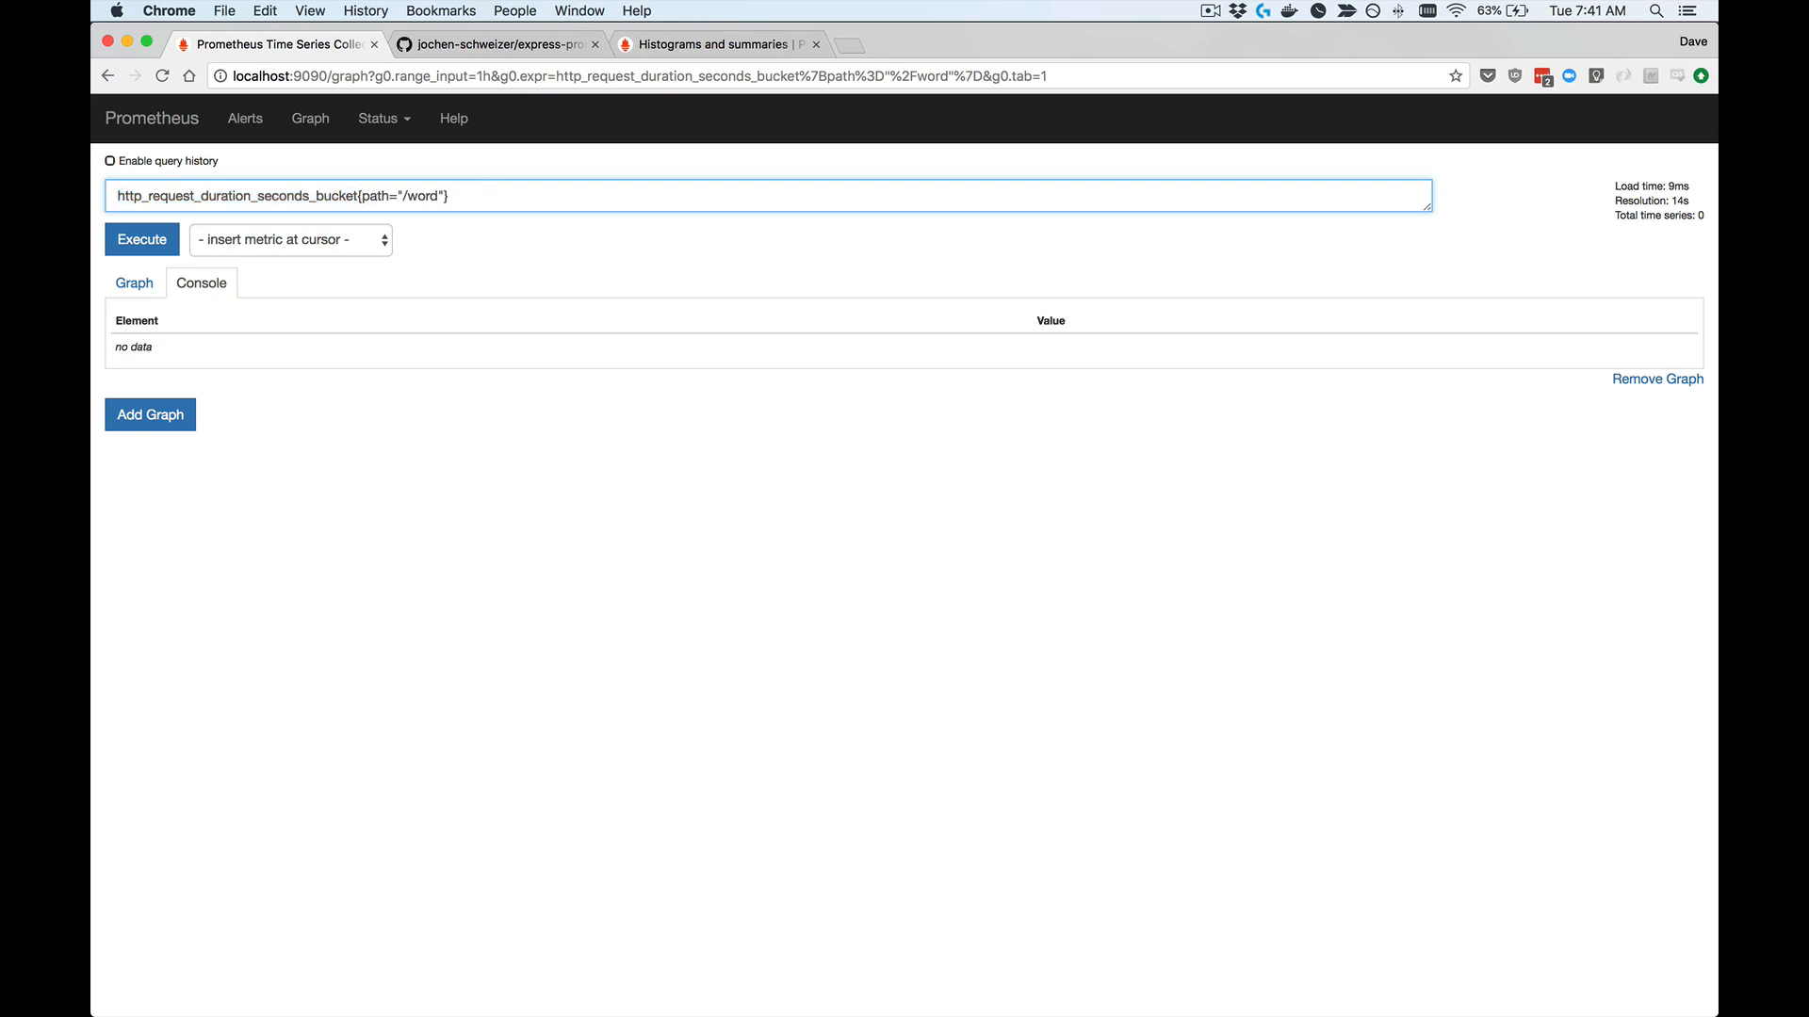
{"action": "key", "text": "shift+super+Right"}
{"action": "key", "text": "Right"}
{"action": "key", "text": "Left"}
{"action": "key", "text": "Left"}
{"action": "key", "text": "shift+alt+Right"}
{"action": "key", "text": "shift+alt+Right"}
{"action": "key", "text": "Left"}
{"action": "key", "text": "Right"}
{"action": "key", "text": "Return"}
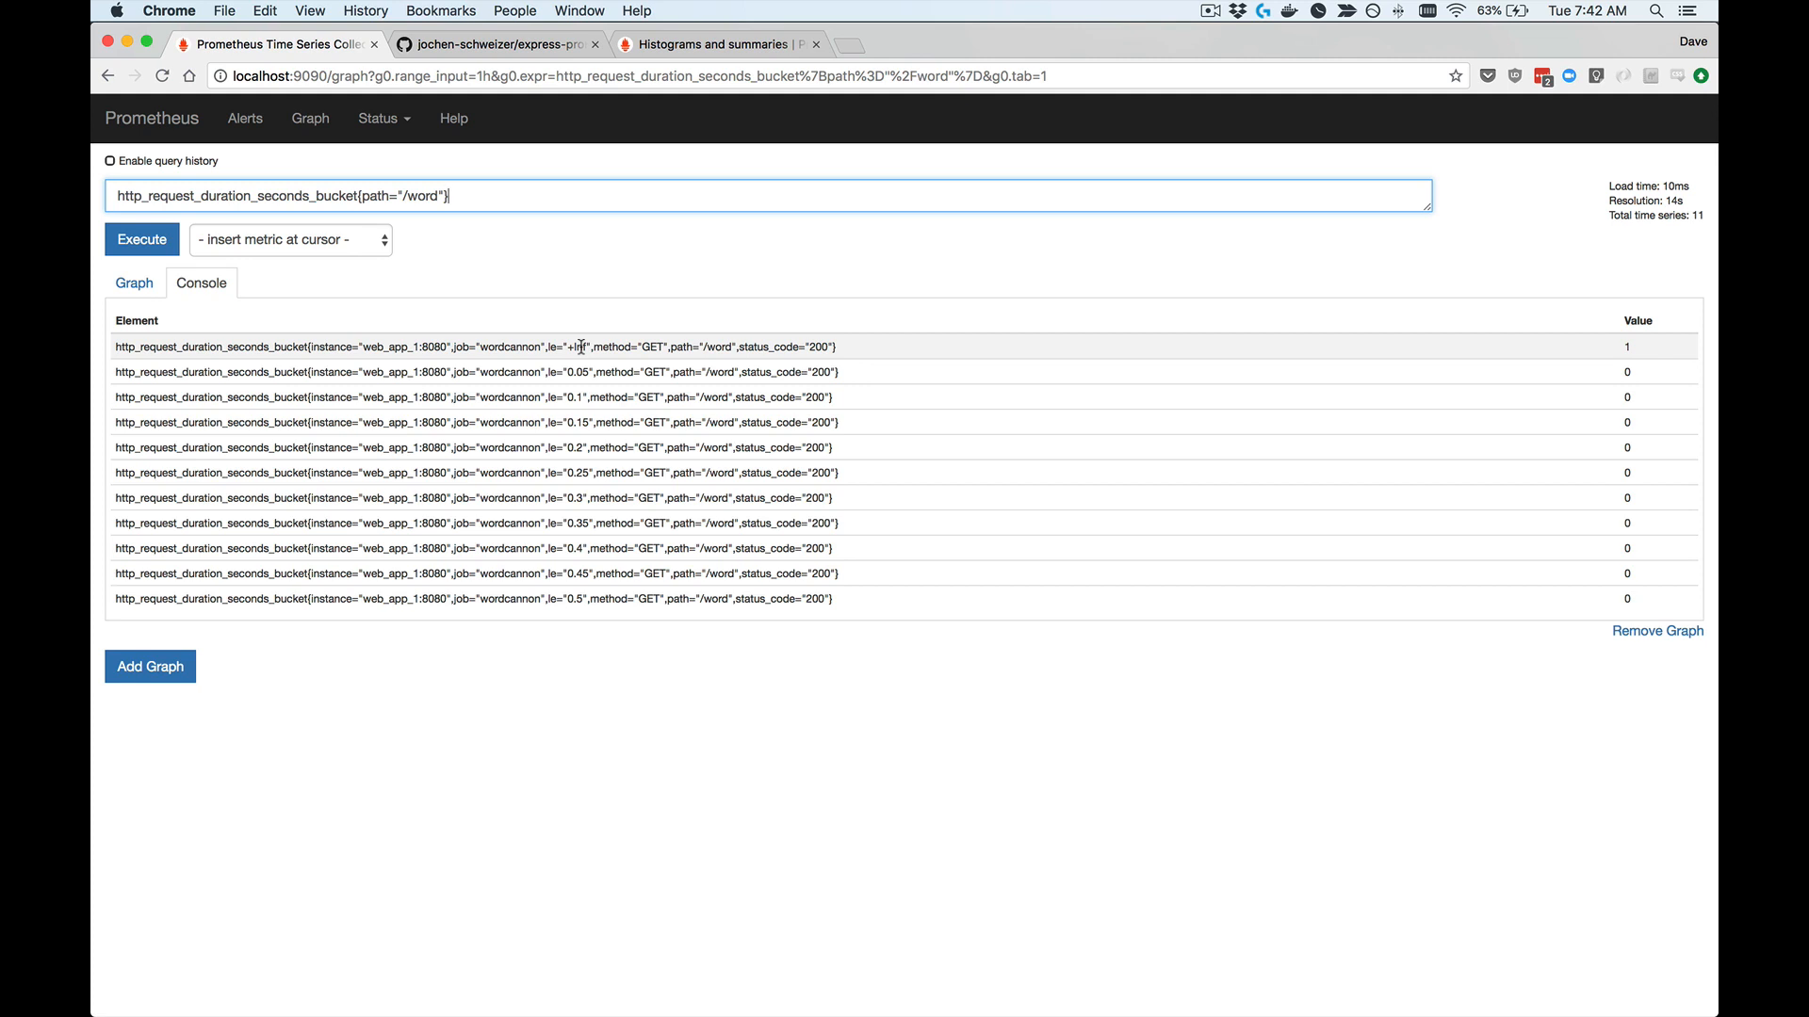
Step: Return to the iTerm2 zsh session and run curl localhost:8081/word again
{"action": "key", "text": "super+Tab"}
{"action": "left_click", "coordinate": [504, 54]}
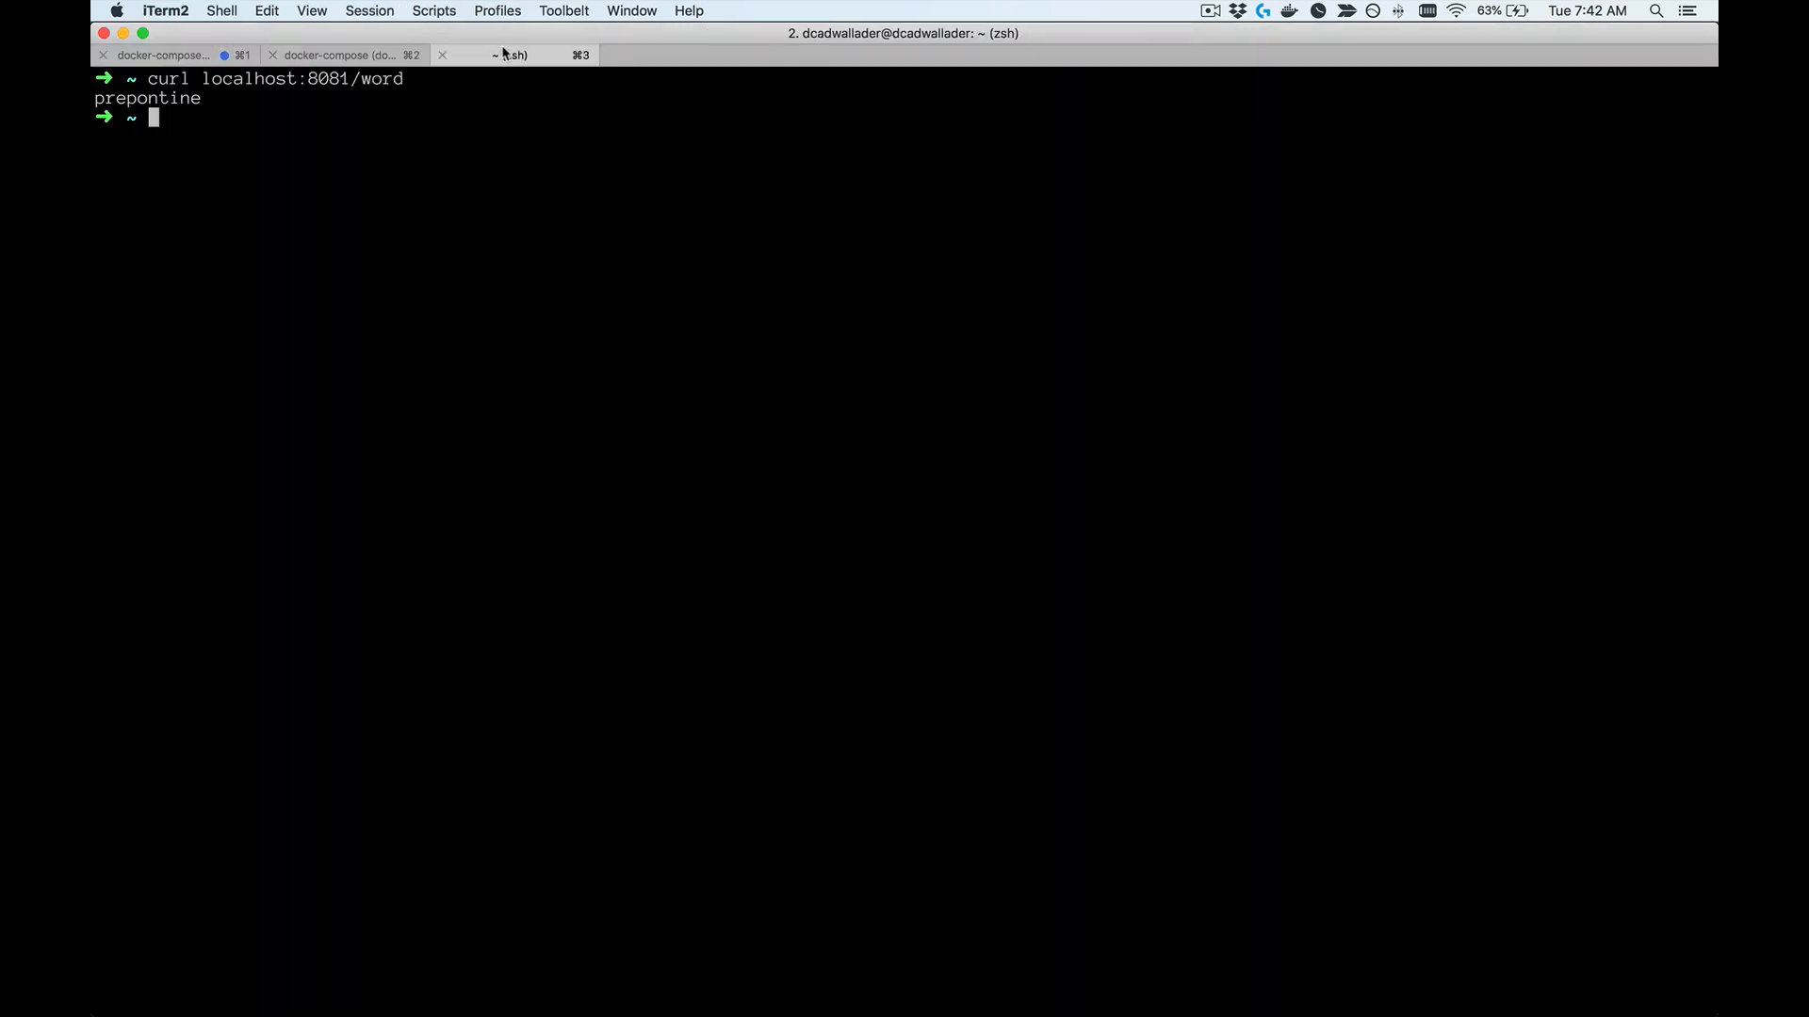
{"action": "key", "text": "Up"}
{"action": "key", "text": "Return"}
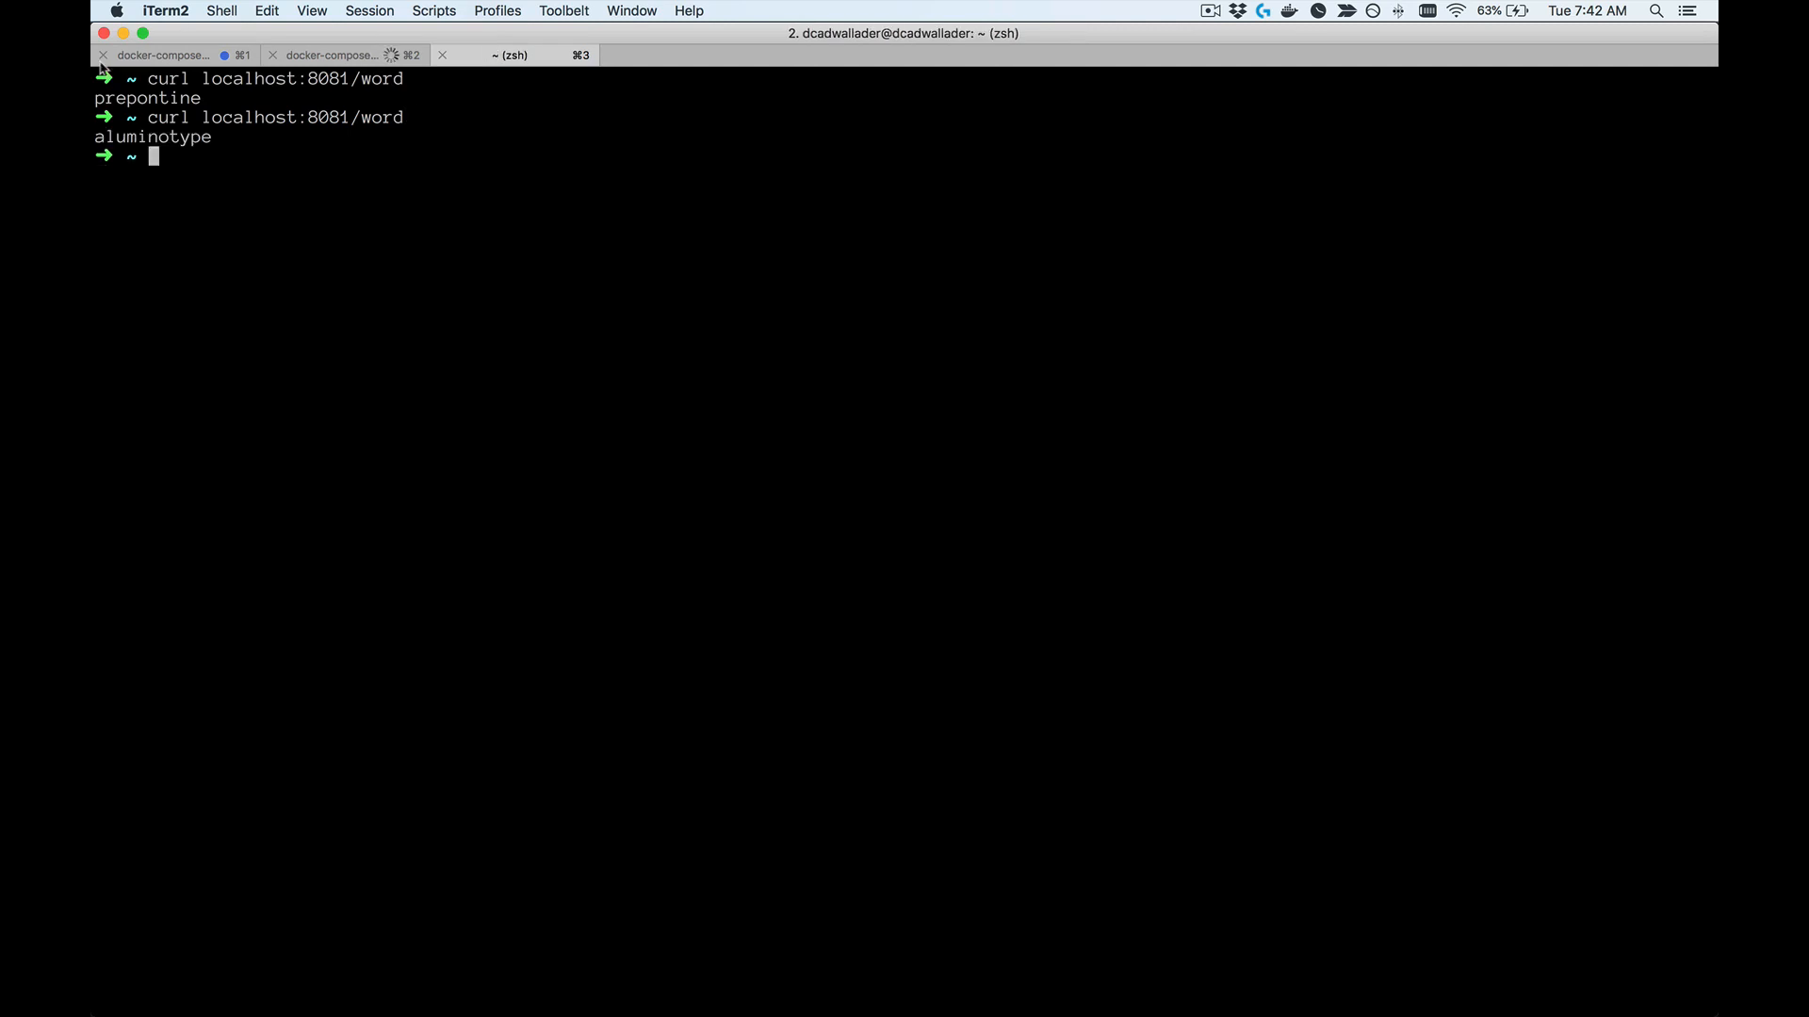
Step: Check the new request's latency in the docker-compose log and rerun the /word bucket query in Prometheus in Chrome
{"action": "left_click", "coordinate": [355, 60]}
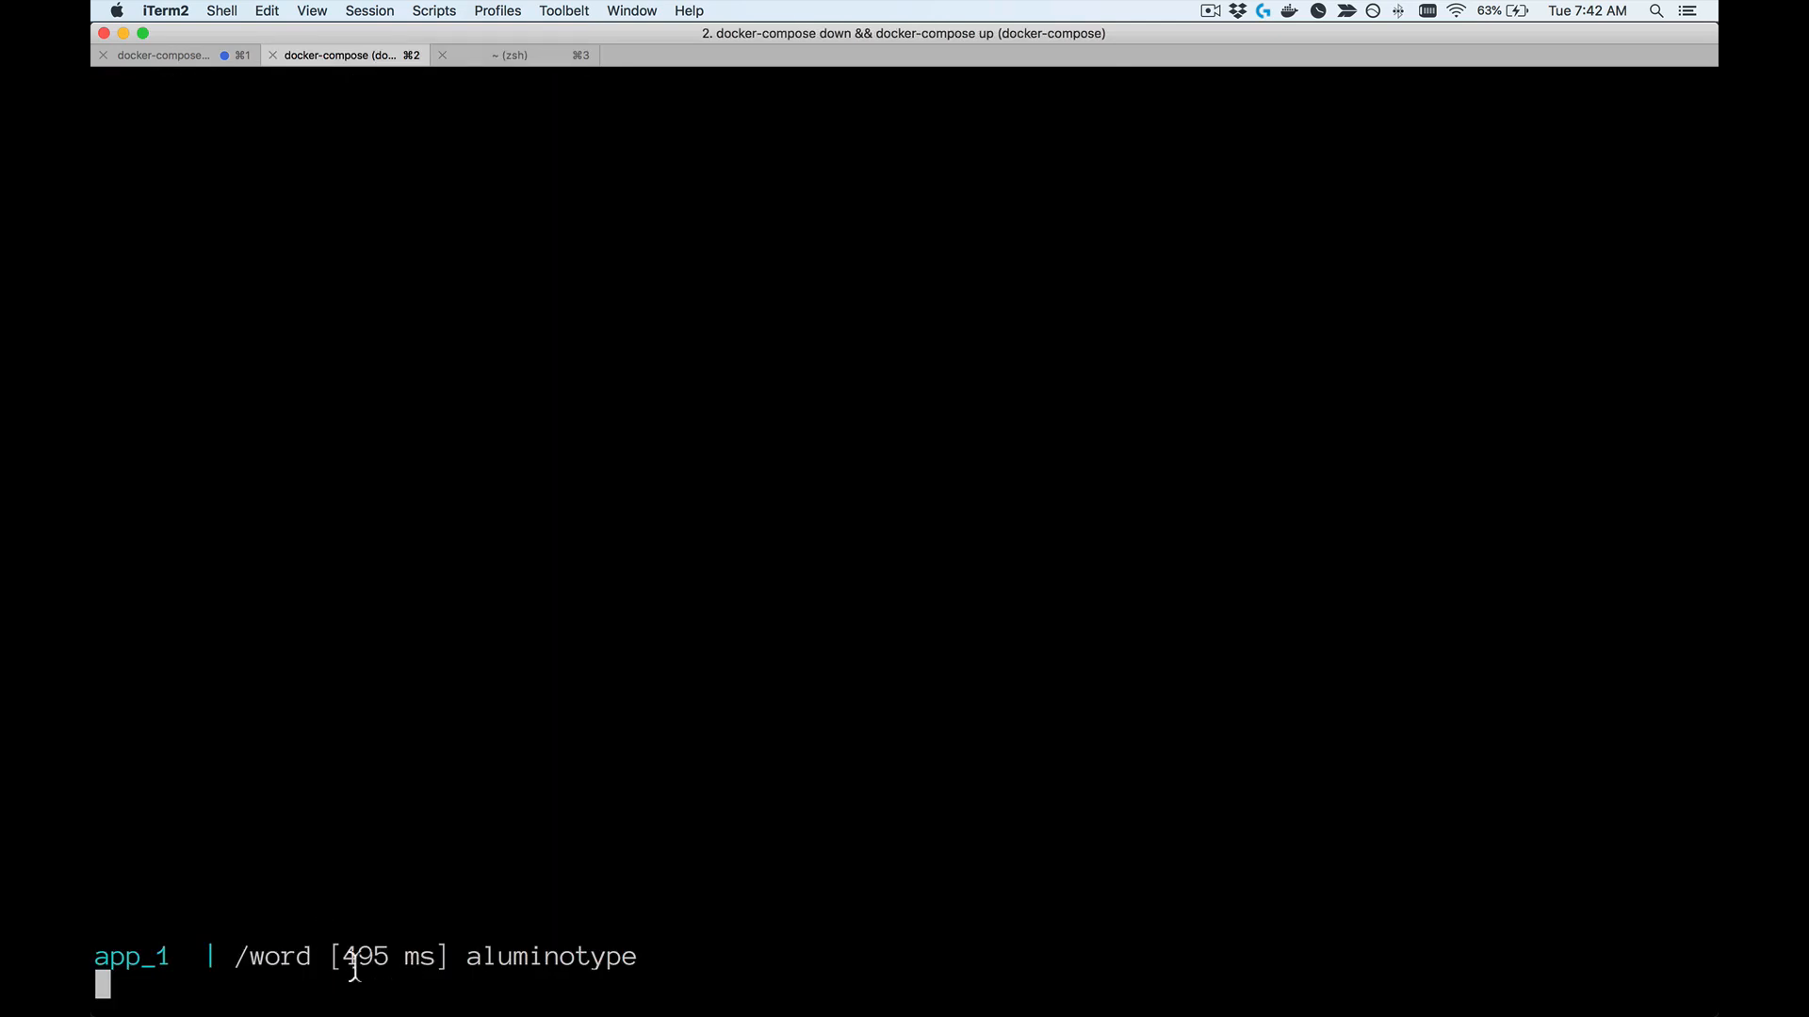
{"action": "key", "text": "super+Tab"}
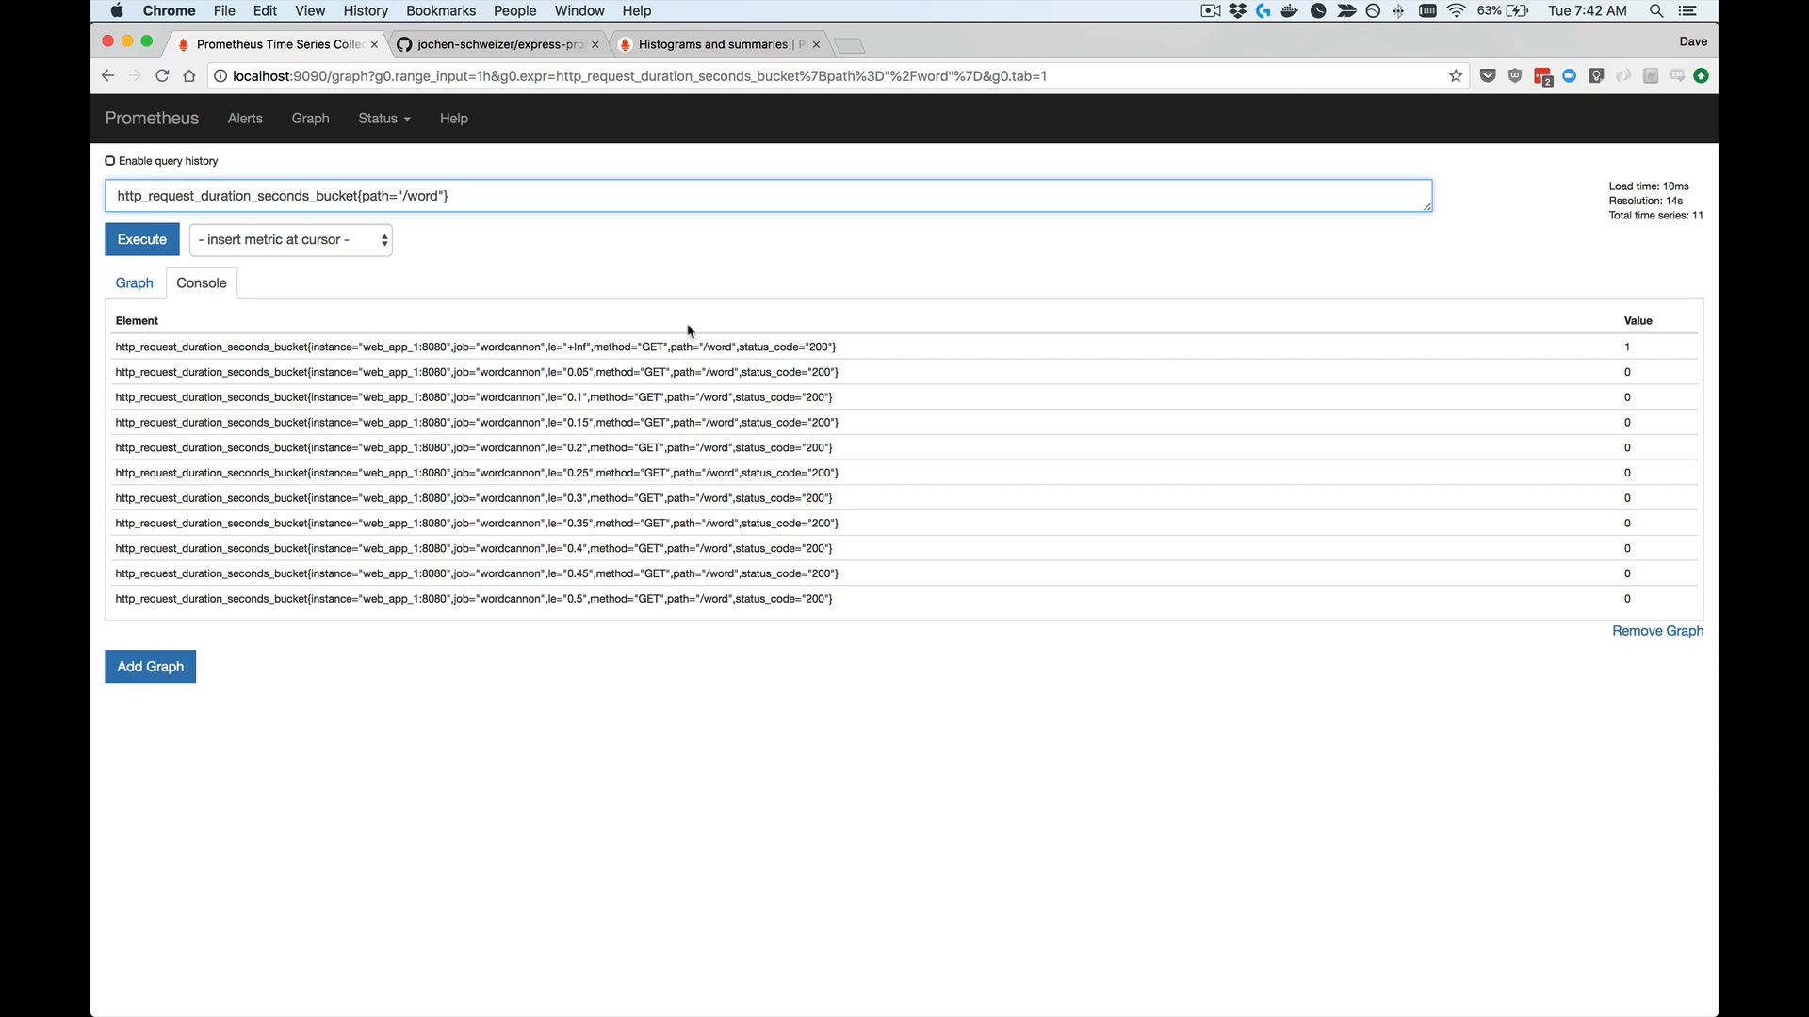
{"action": "key", "text": "Return"}
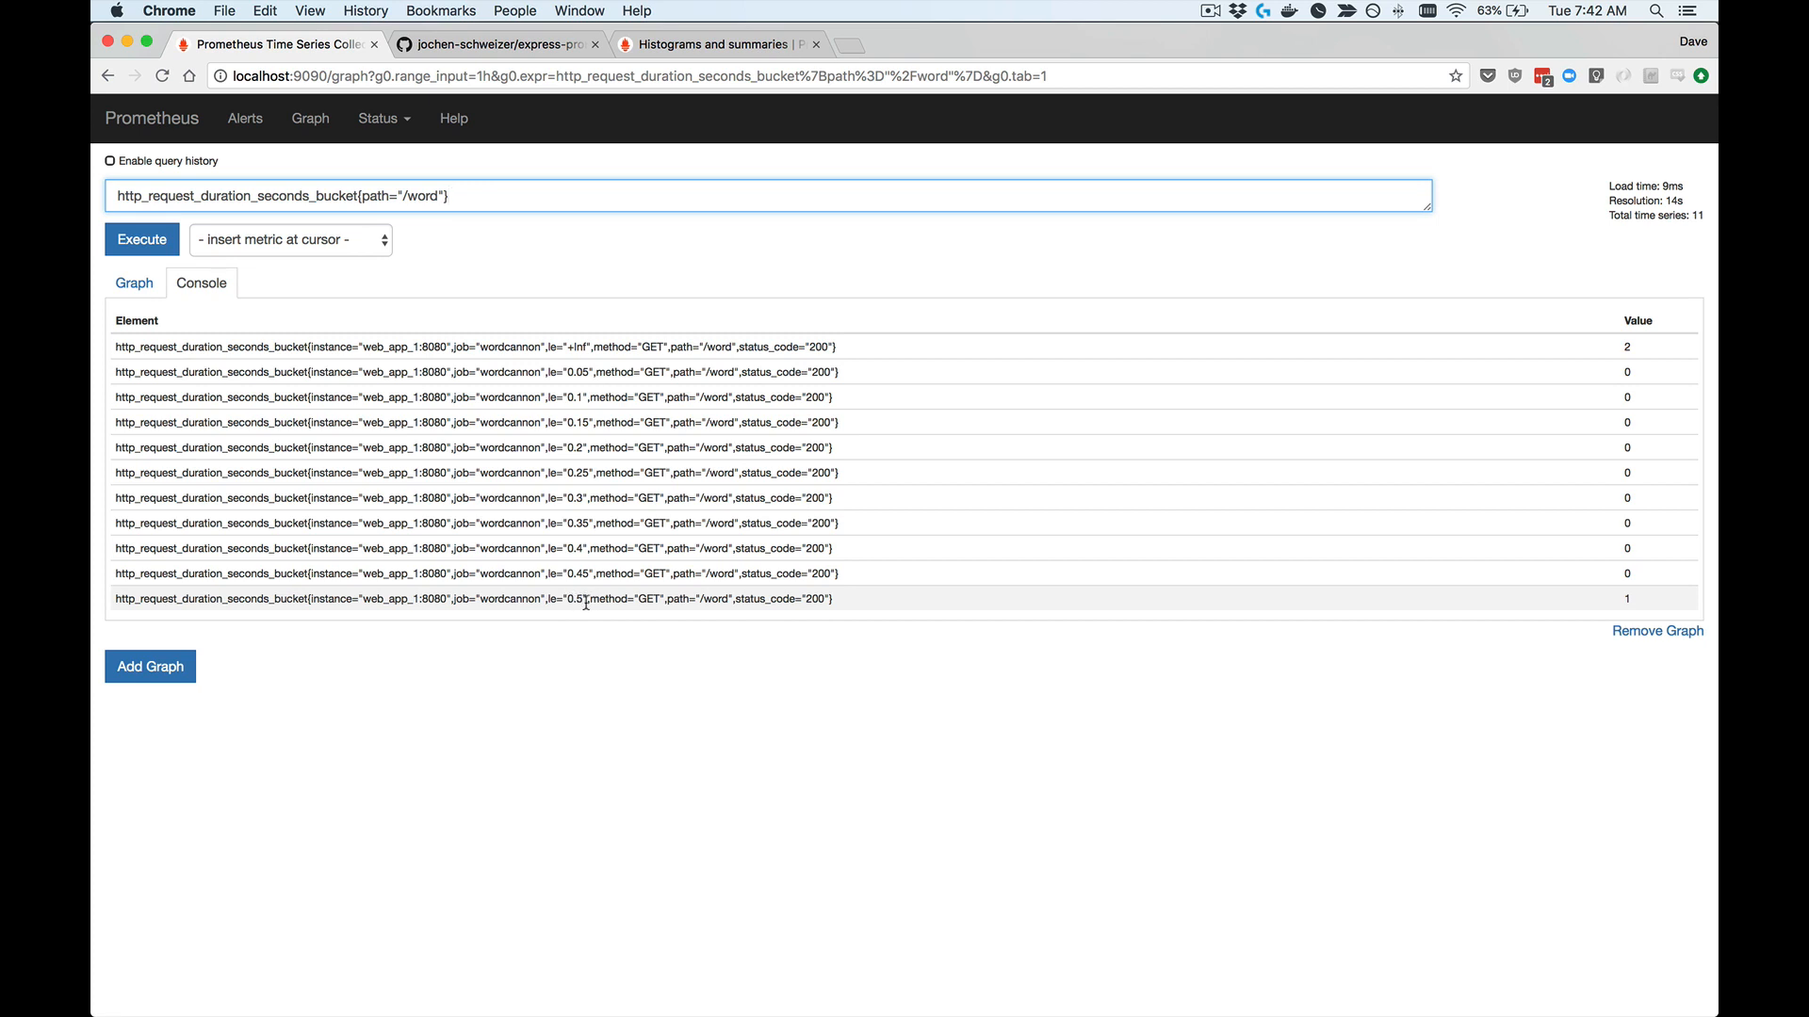
Step: Switch to iTerm2, send another curl request to localhost:8081/word, and check its latency in the docker-compose log
{"action": "key", "text": "super+Tab"}
{"action": "left_click", "coordinate": [514, 62]}
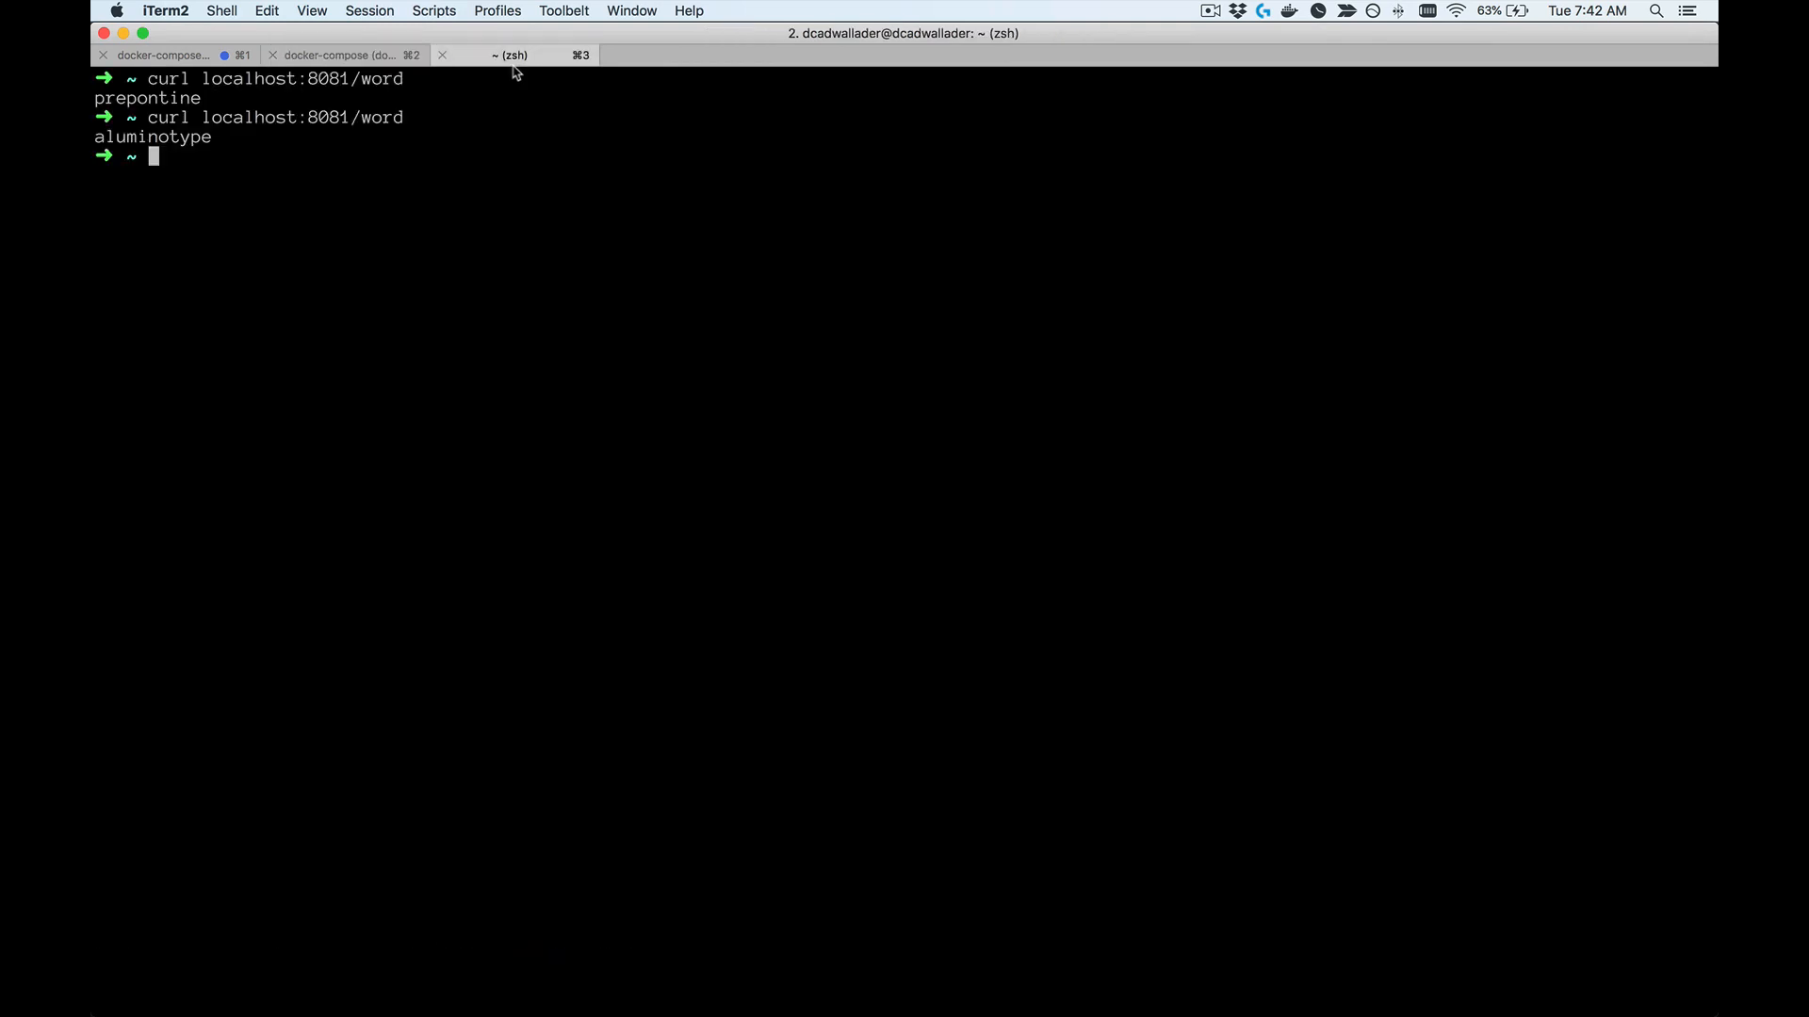
{"action": "key", "text": "Up"}
{"action": "key", "text": "Return"}
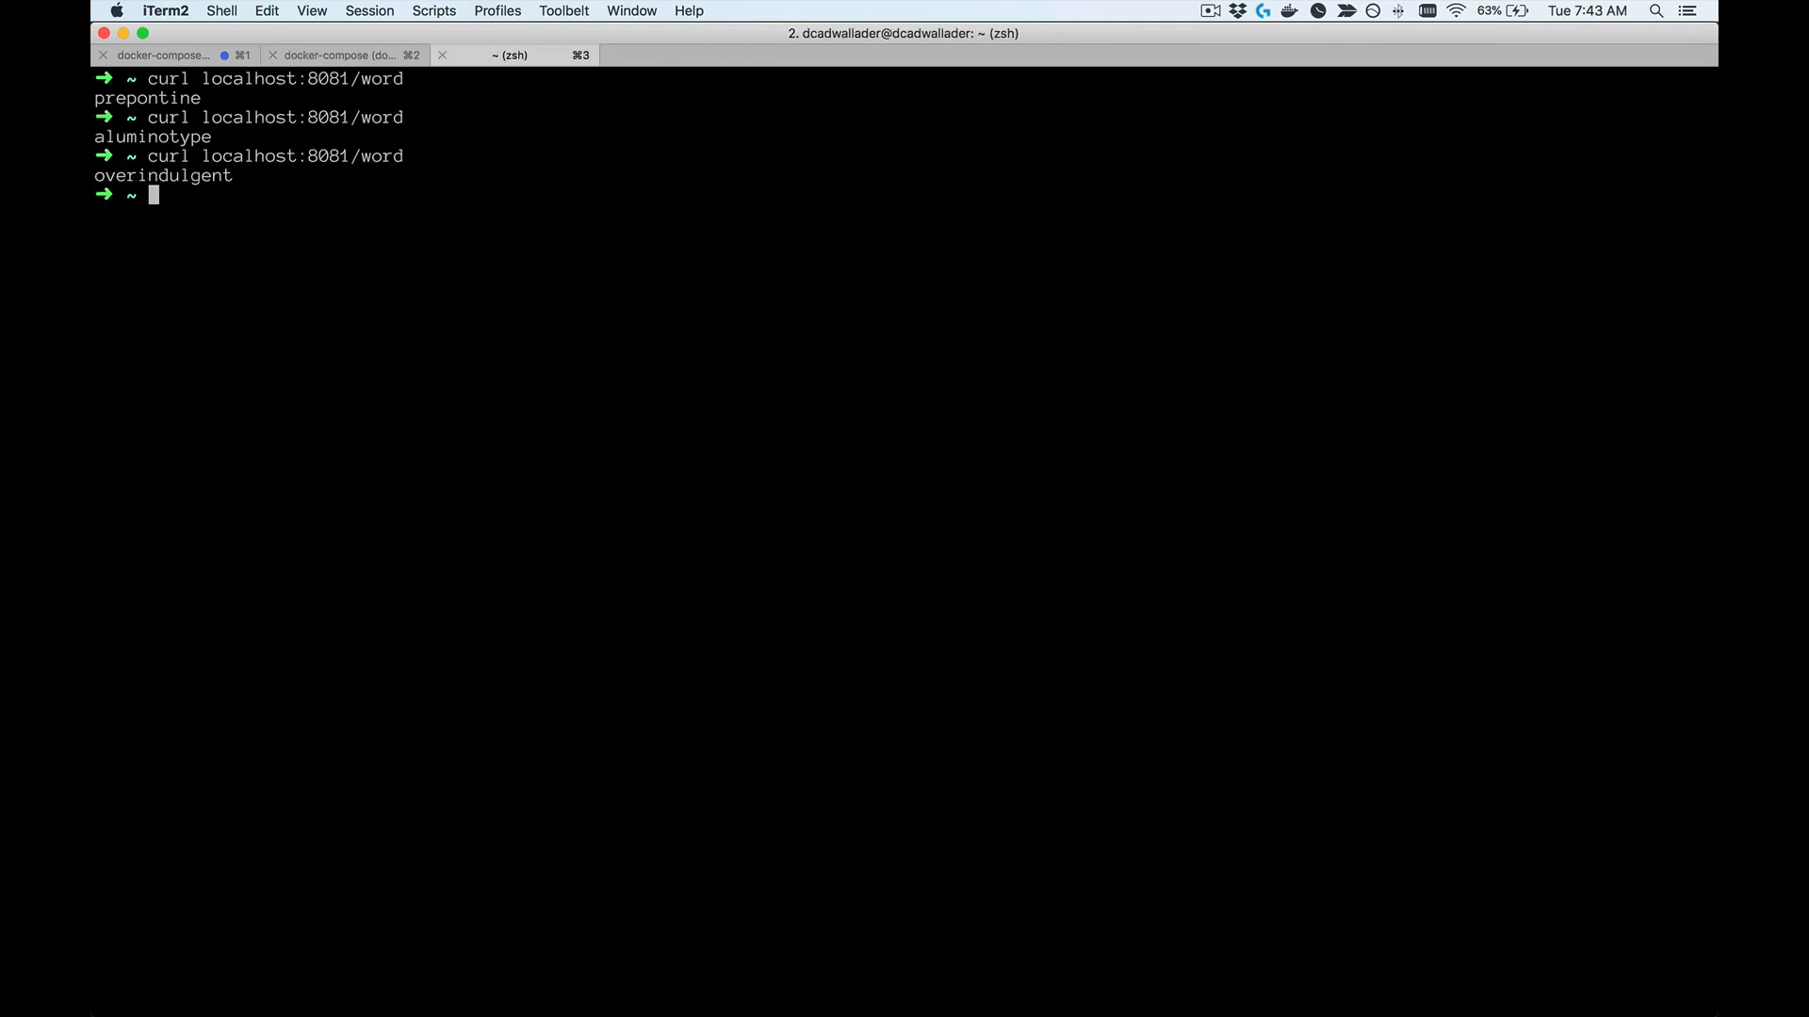
{"action": "left_click", "coordinate": [352, 57]}
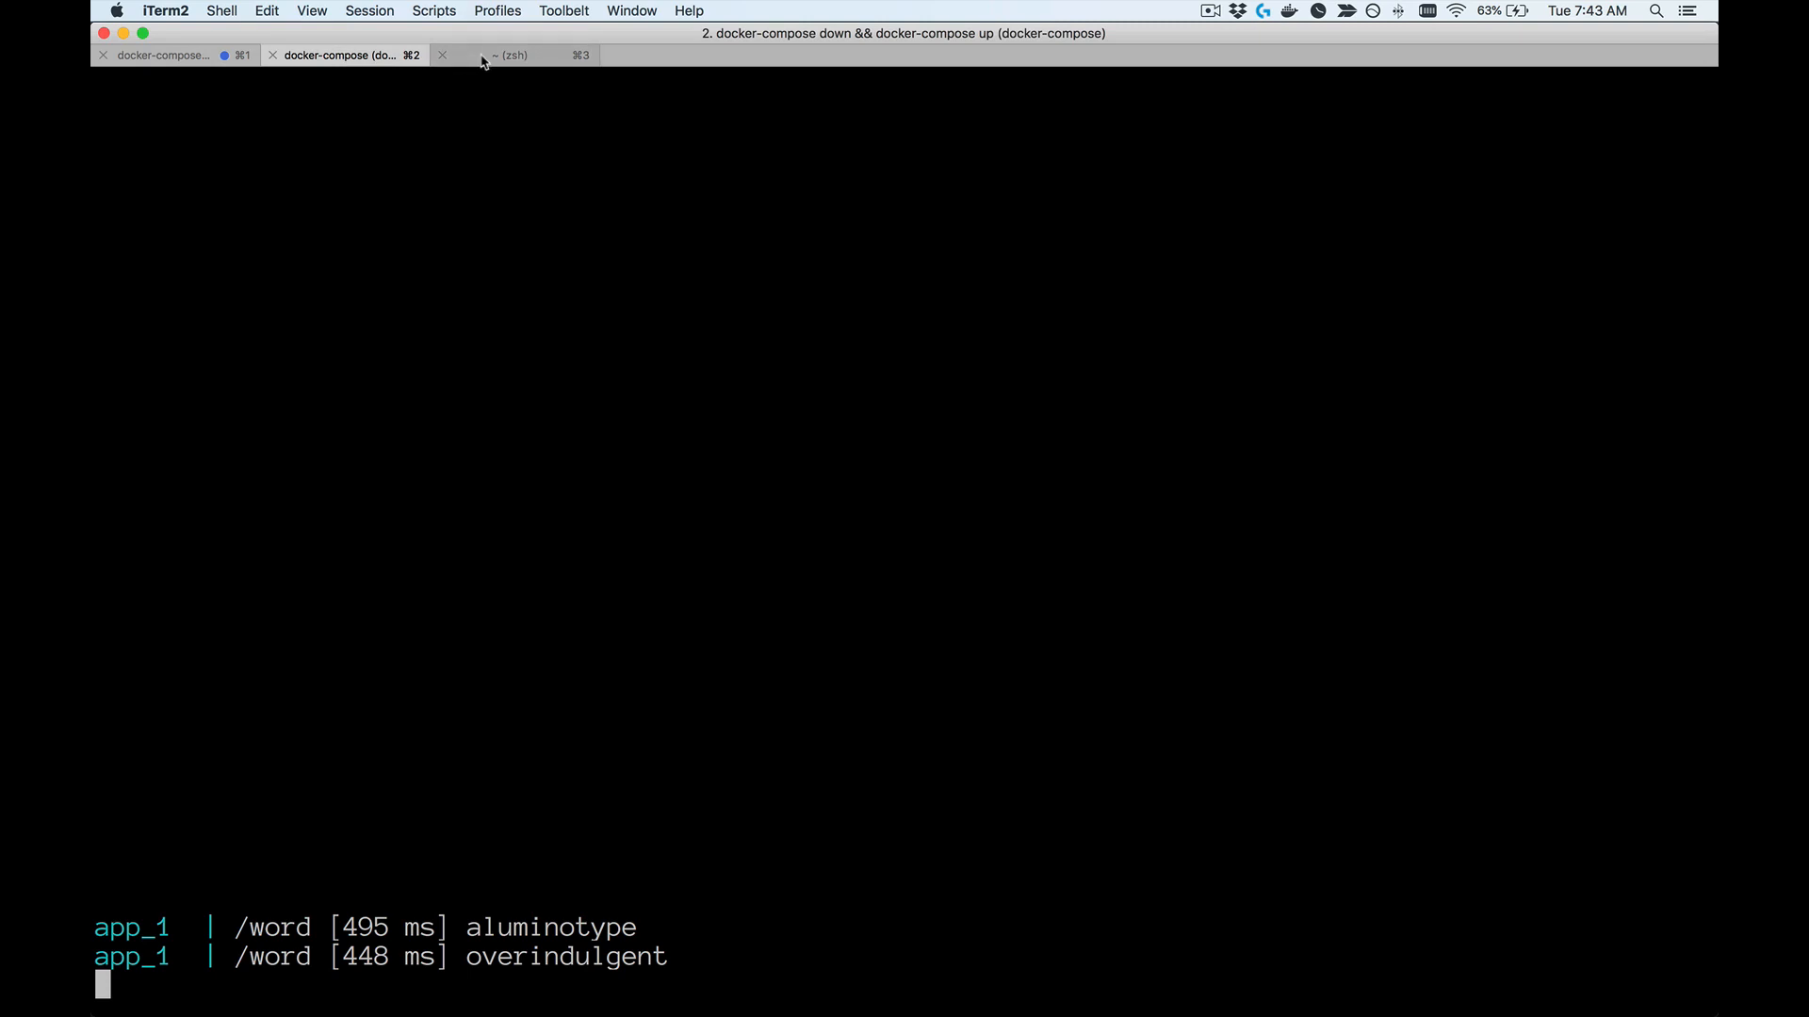
Step: Rerun the /word bucket query in Prometheus in Chrome, and send another curl request to localhost:8081/word from the iTerm2 zsh session
{"action": "key", "text": "super+Tab"}
{"action": "key", "text": "Return"}
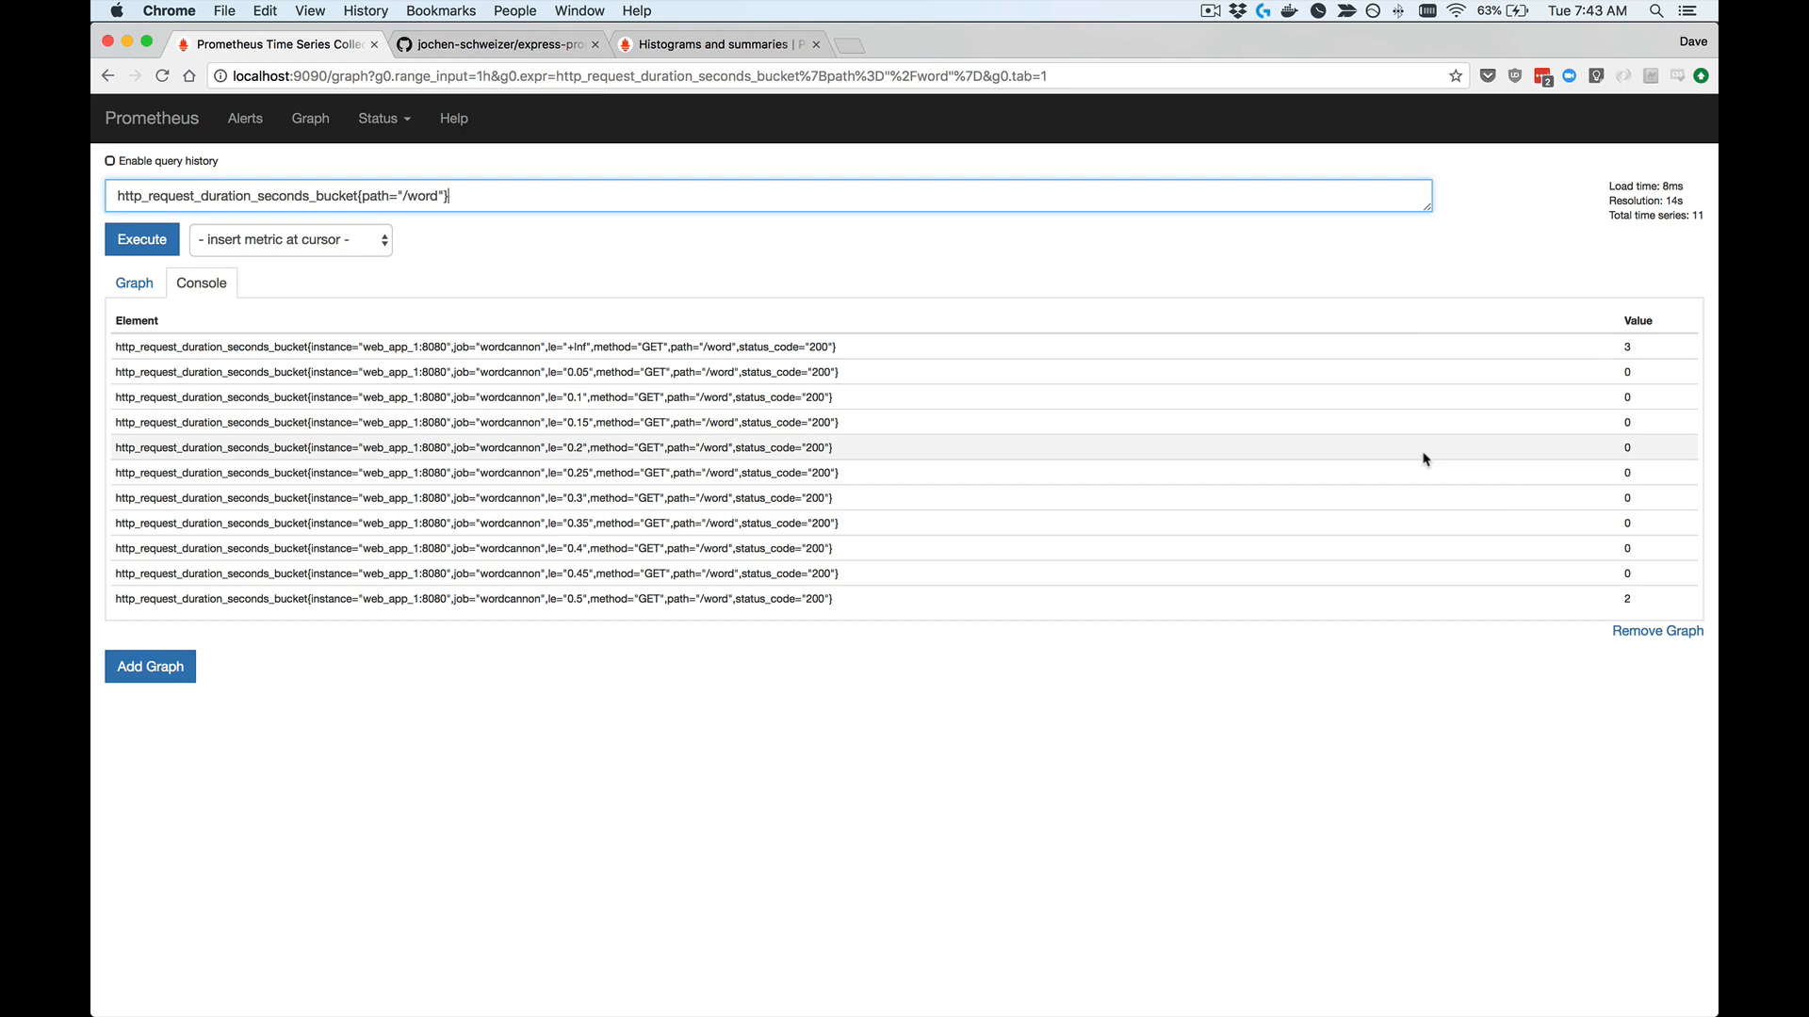
{"action": "key", "text": "super+Tab"}
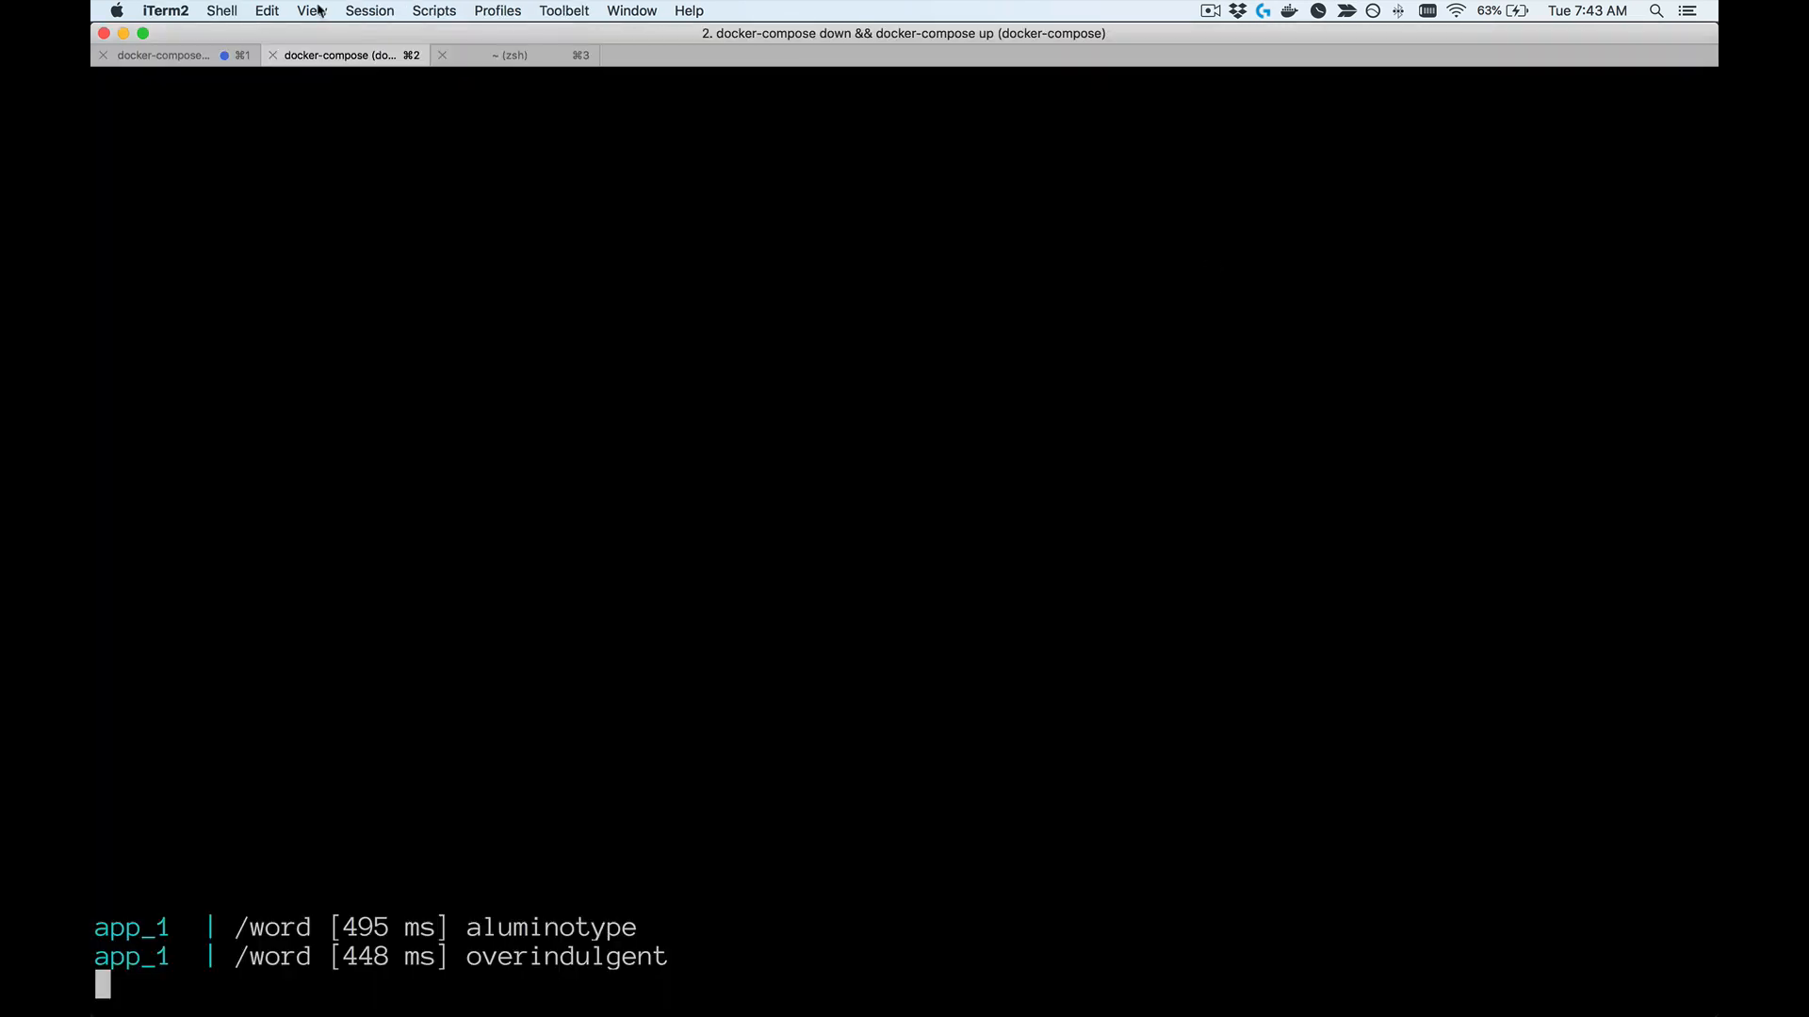
{"action": "key", "text": "super+3"}
{"action": "key", "text": "Up"}
{"action": "key", "text": "Return"}
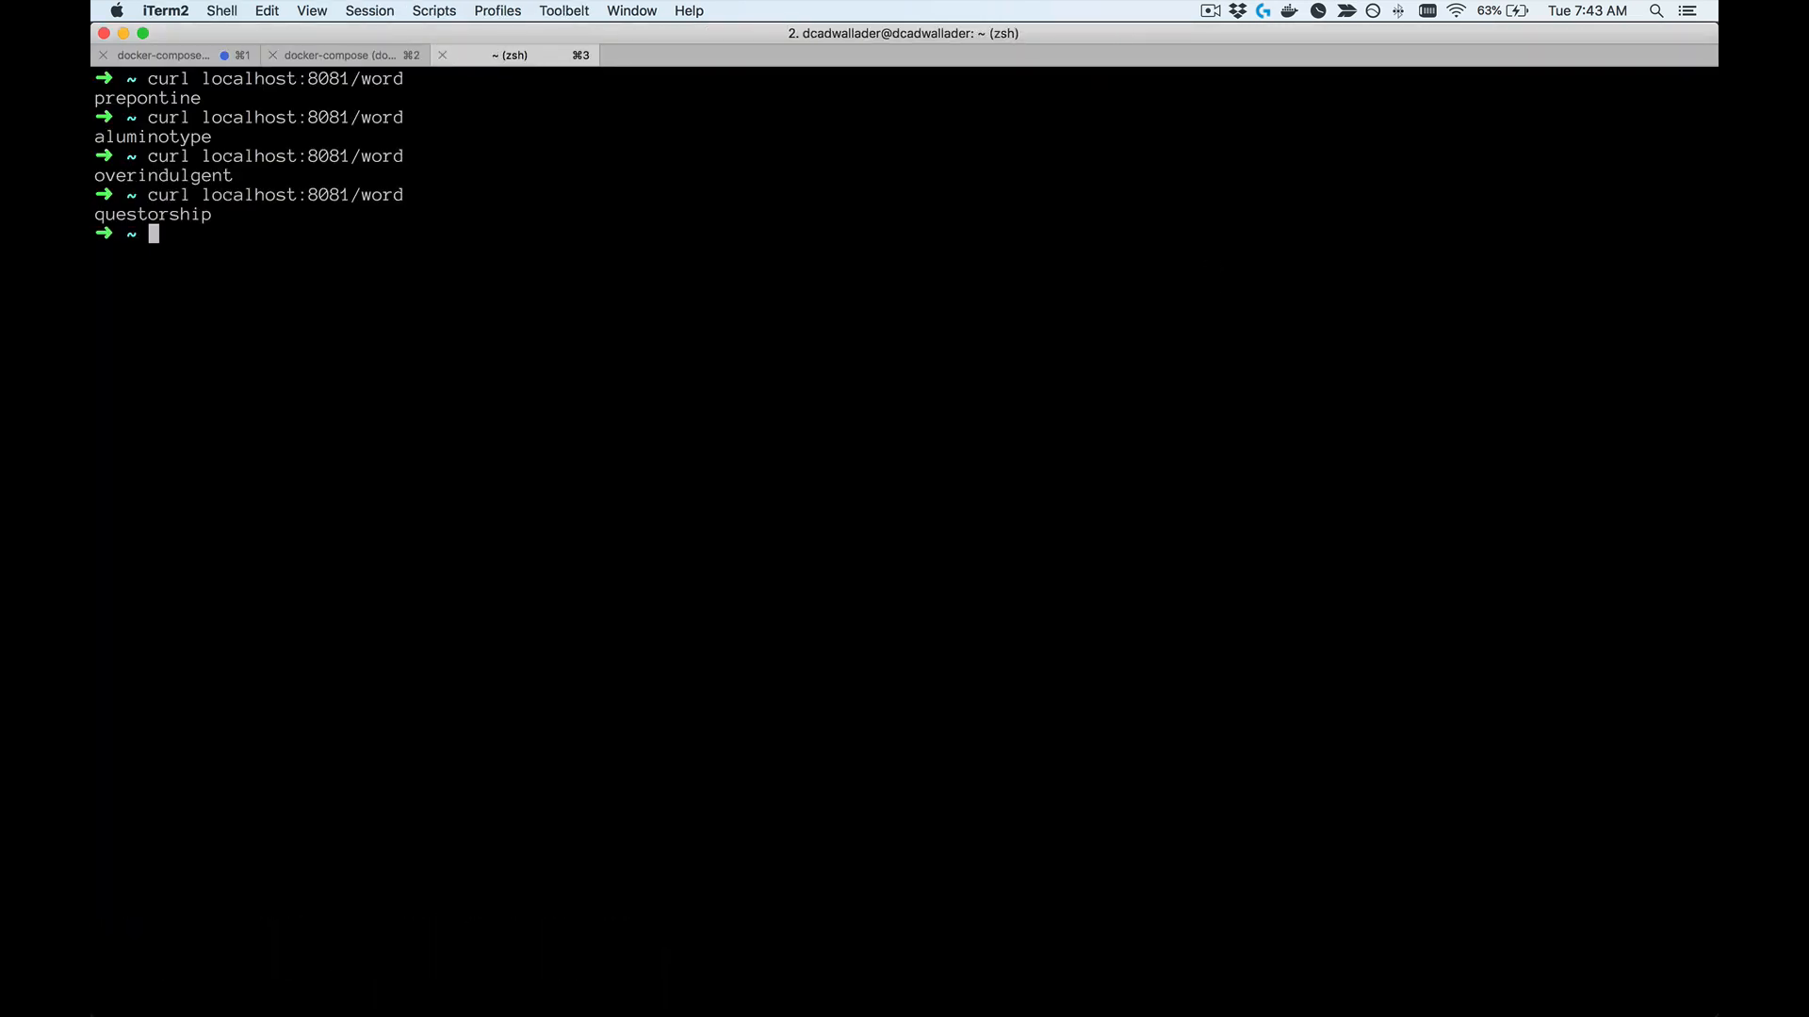
Step: Check the latest request's latency in the docker-compose log and refresh the /word bucket results in Prometheus in Chrome
{"action": "left_click", "coordinate": [309, 59]}
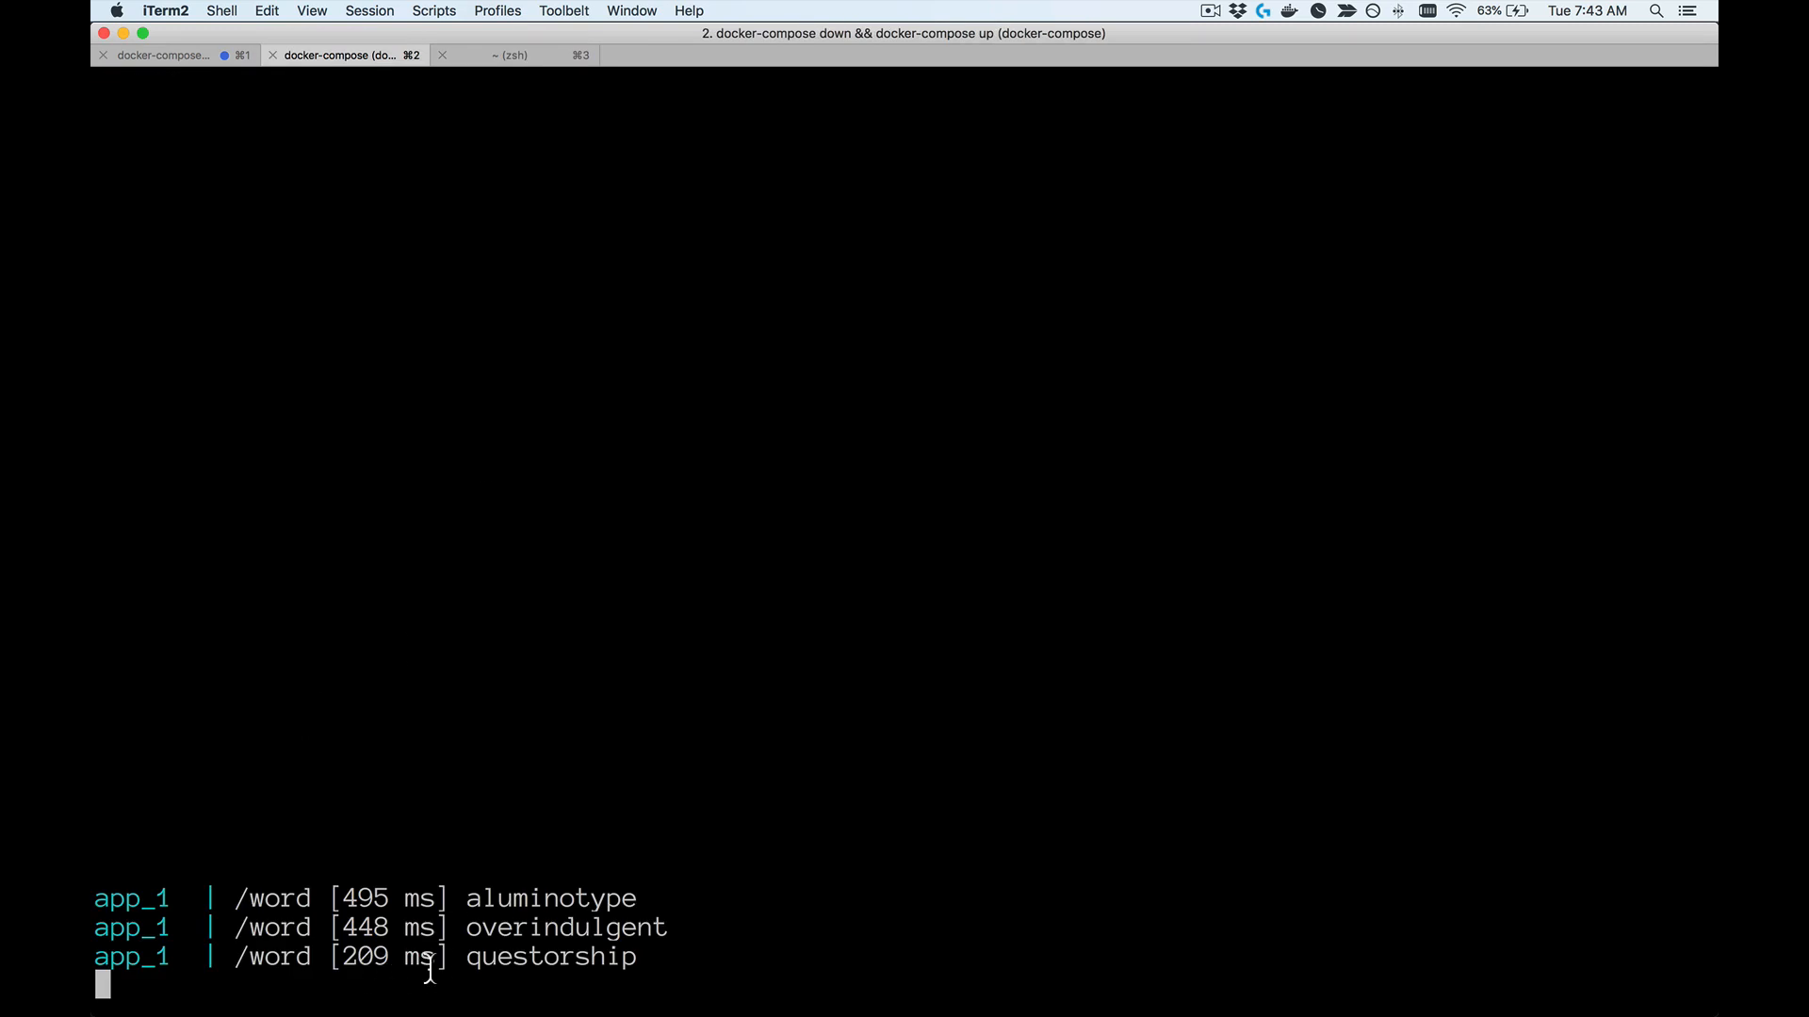
{"action": "key", "text": "super+Tab"}
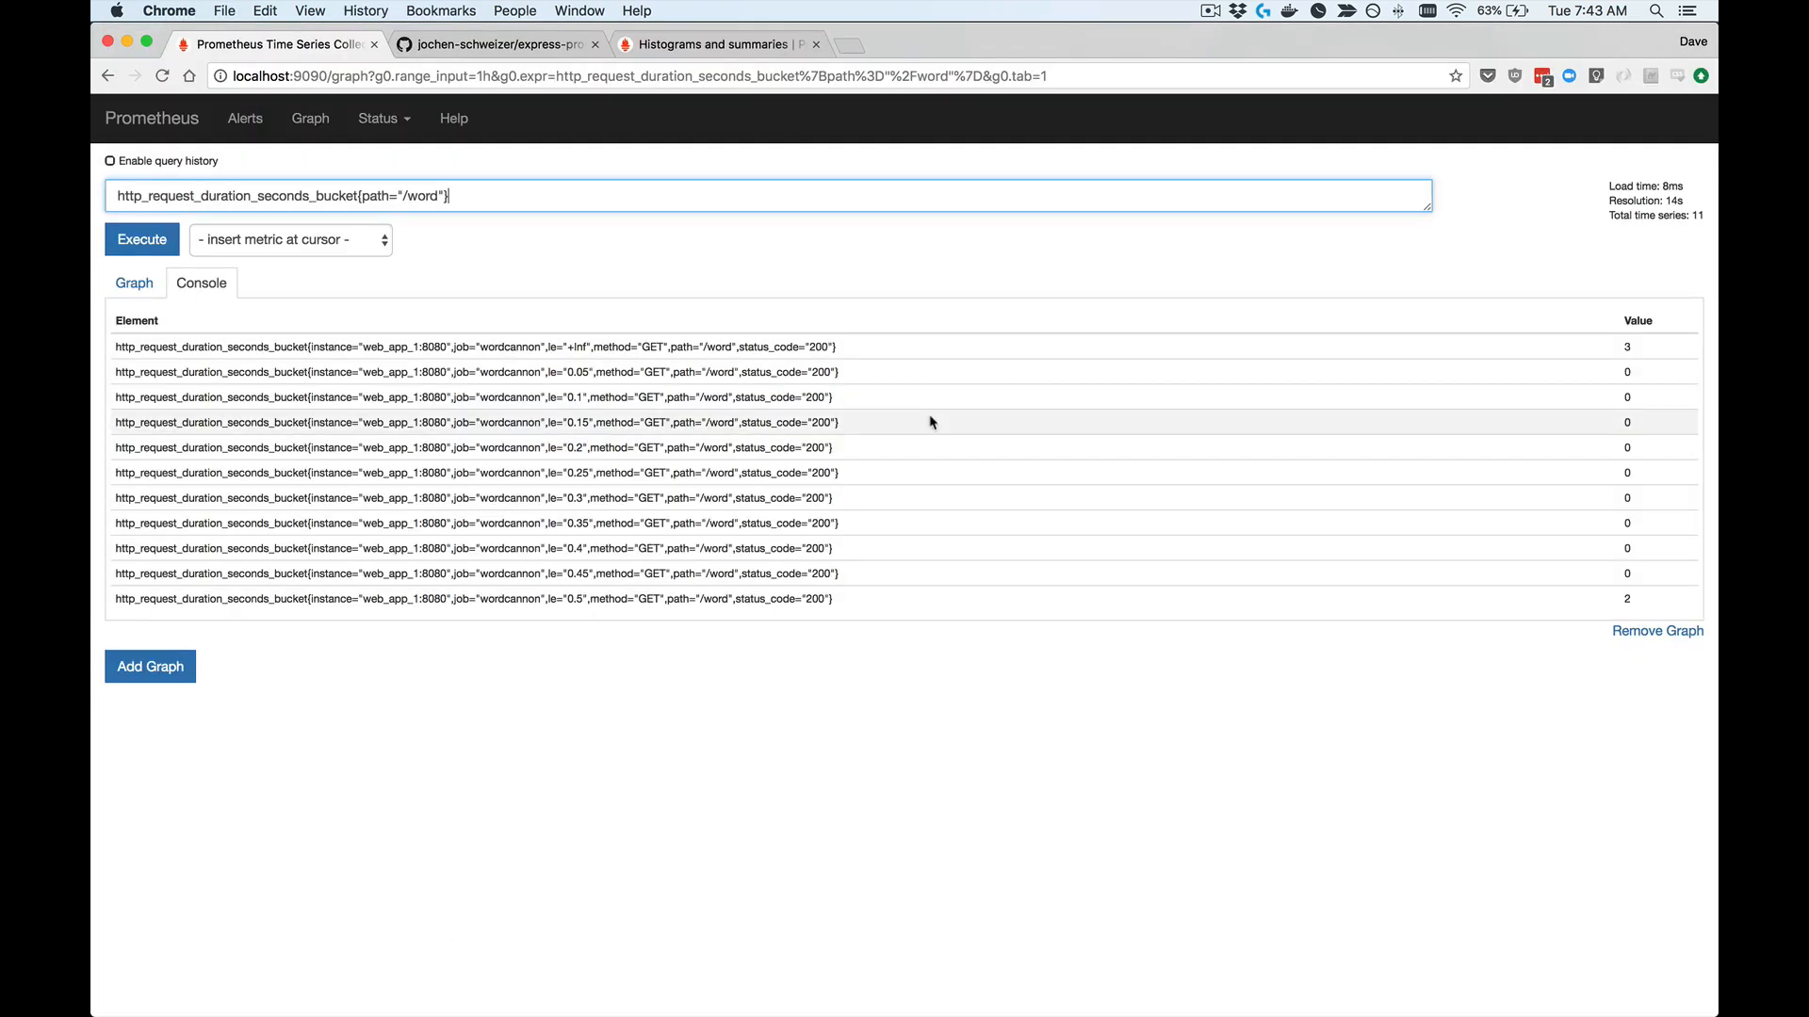
{"action": "key", "text": "Return"}
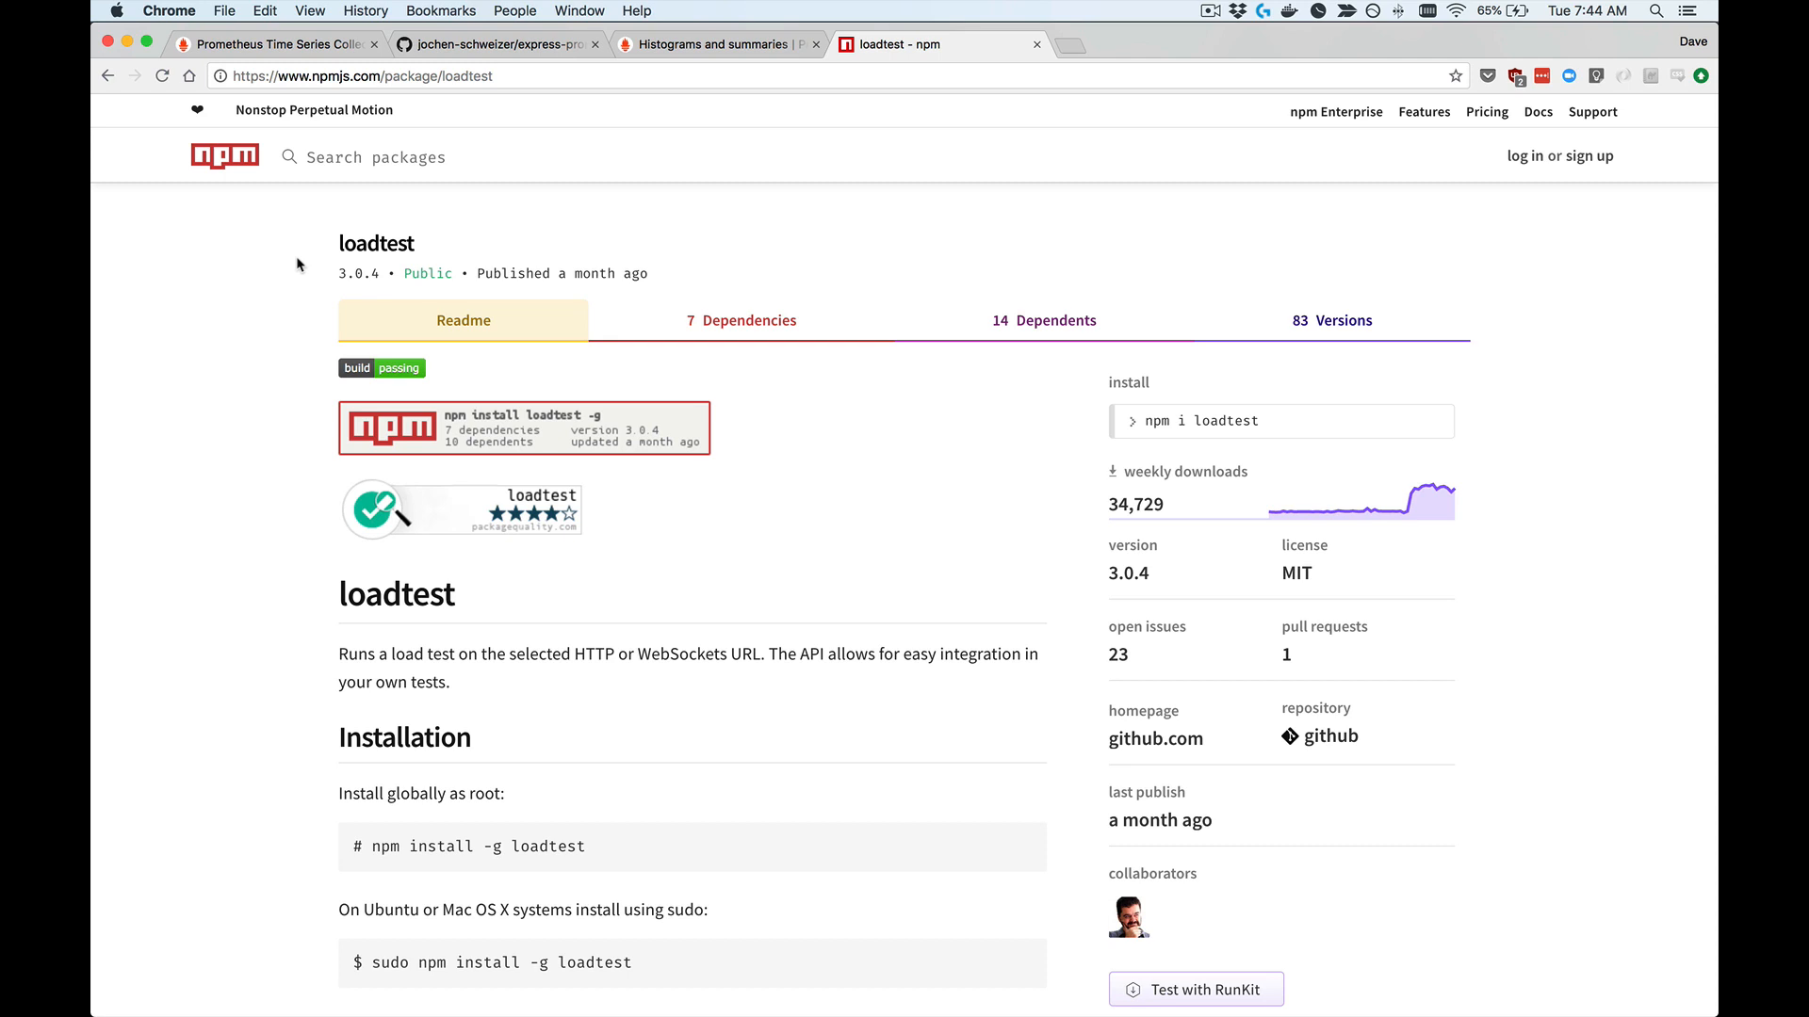
{"action": "key", "text": "super+Tab"}
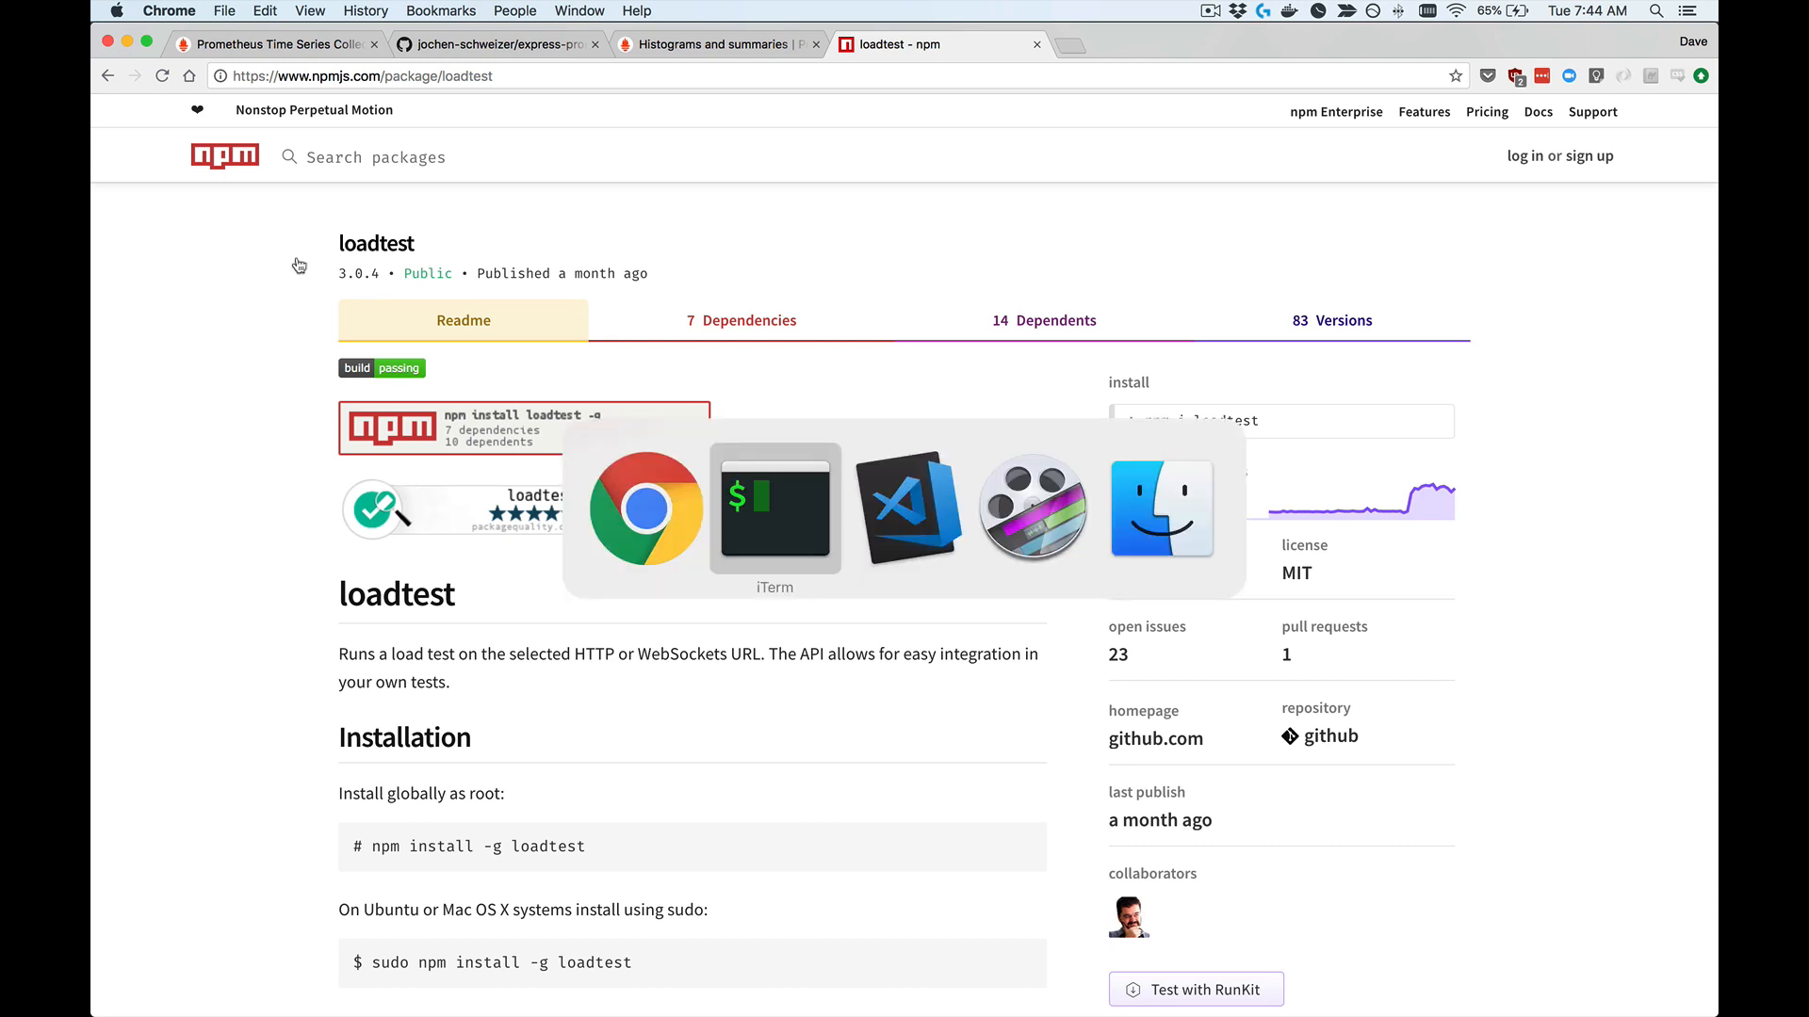
{"action": "type", "text": "loadtest -c 10 --rps 100 http://localhost:8081/word"}
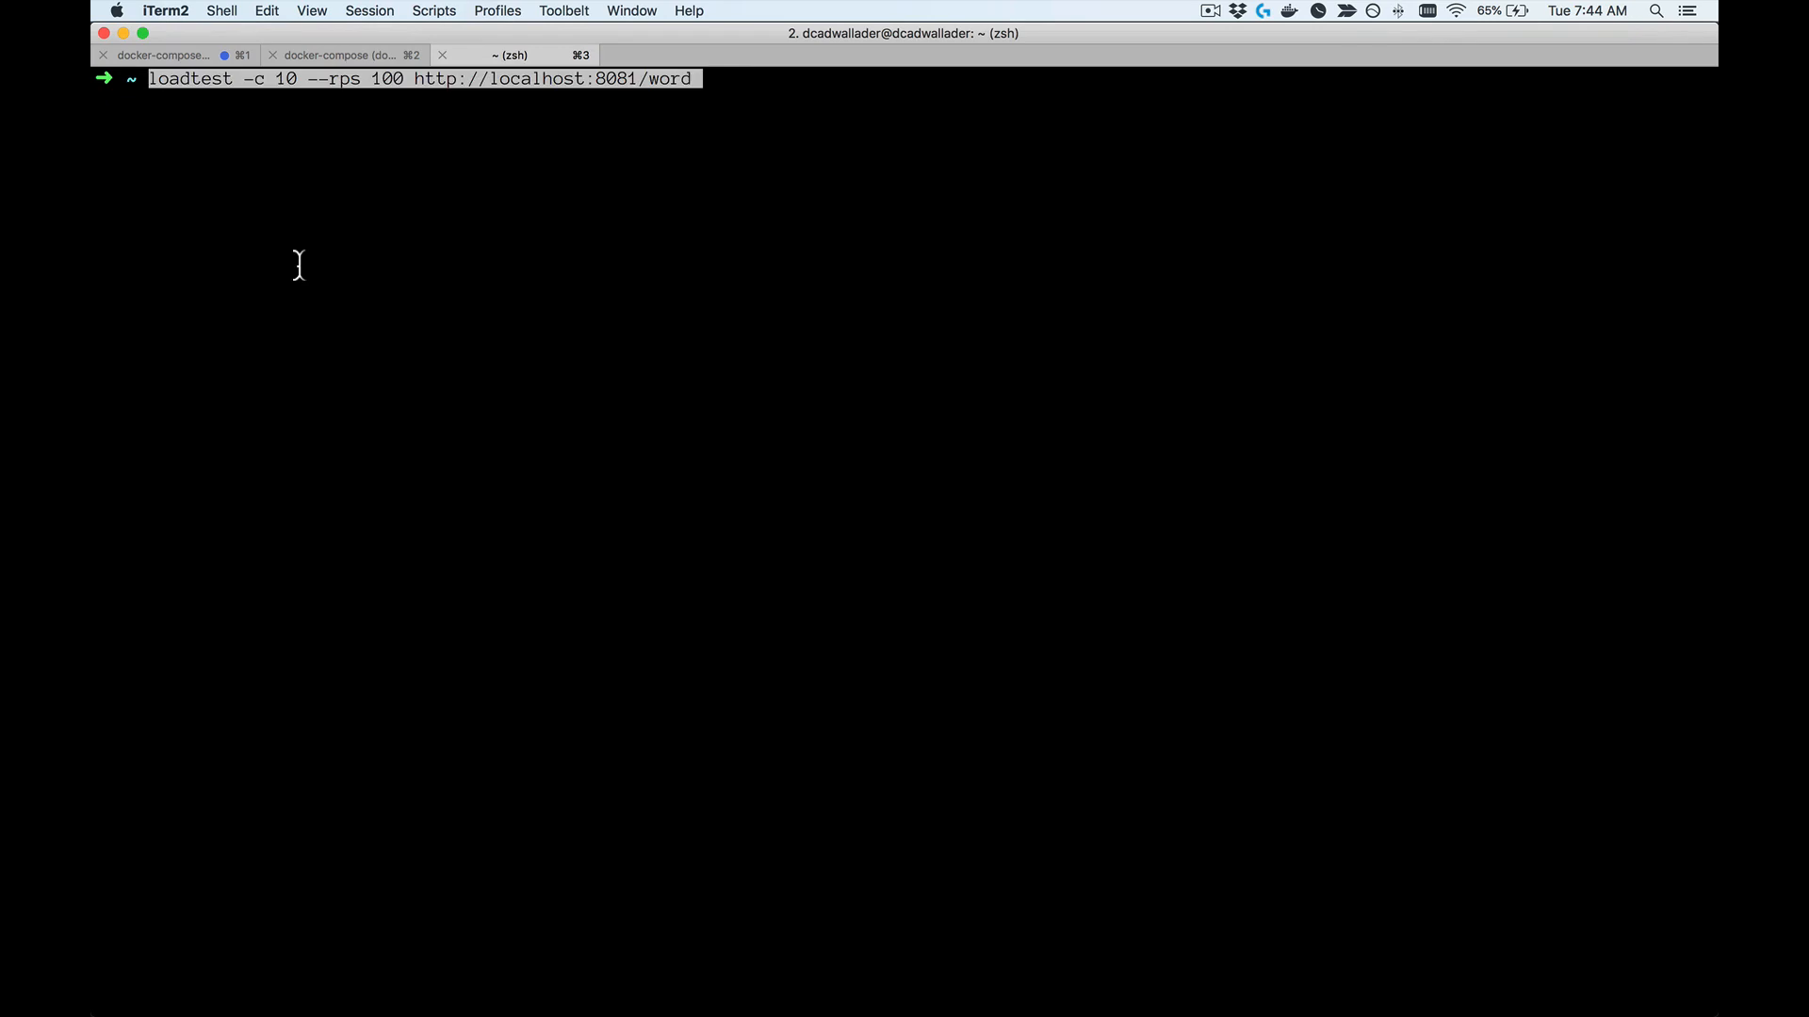
{"action": "key", "text": "Return"}
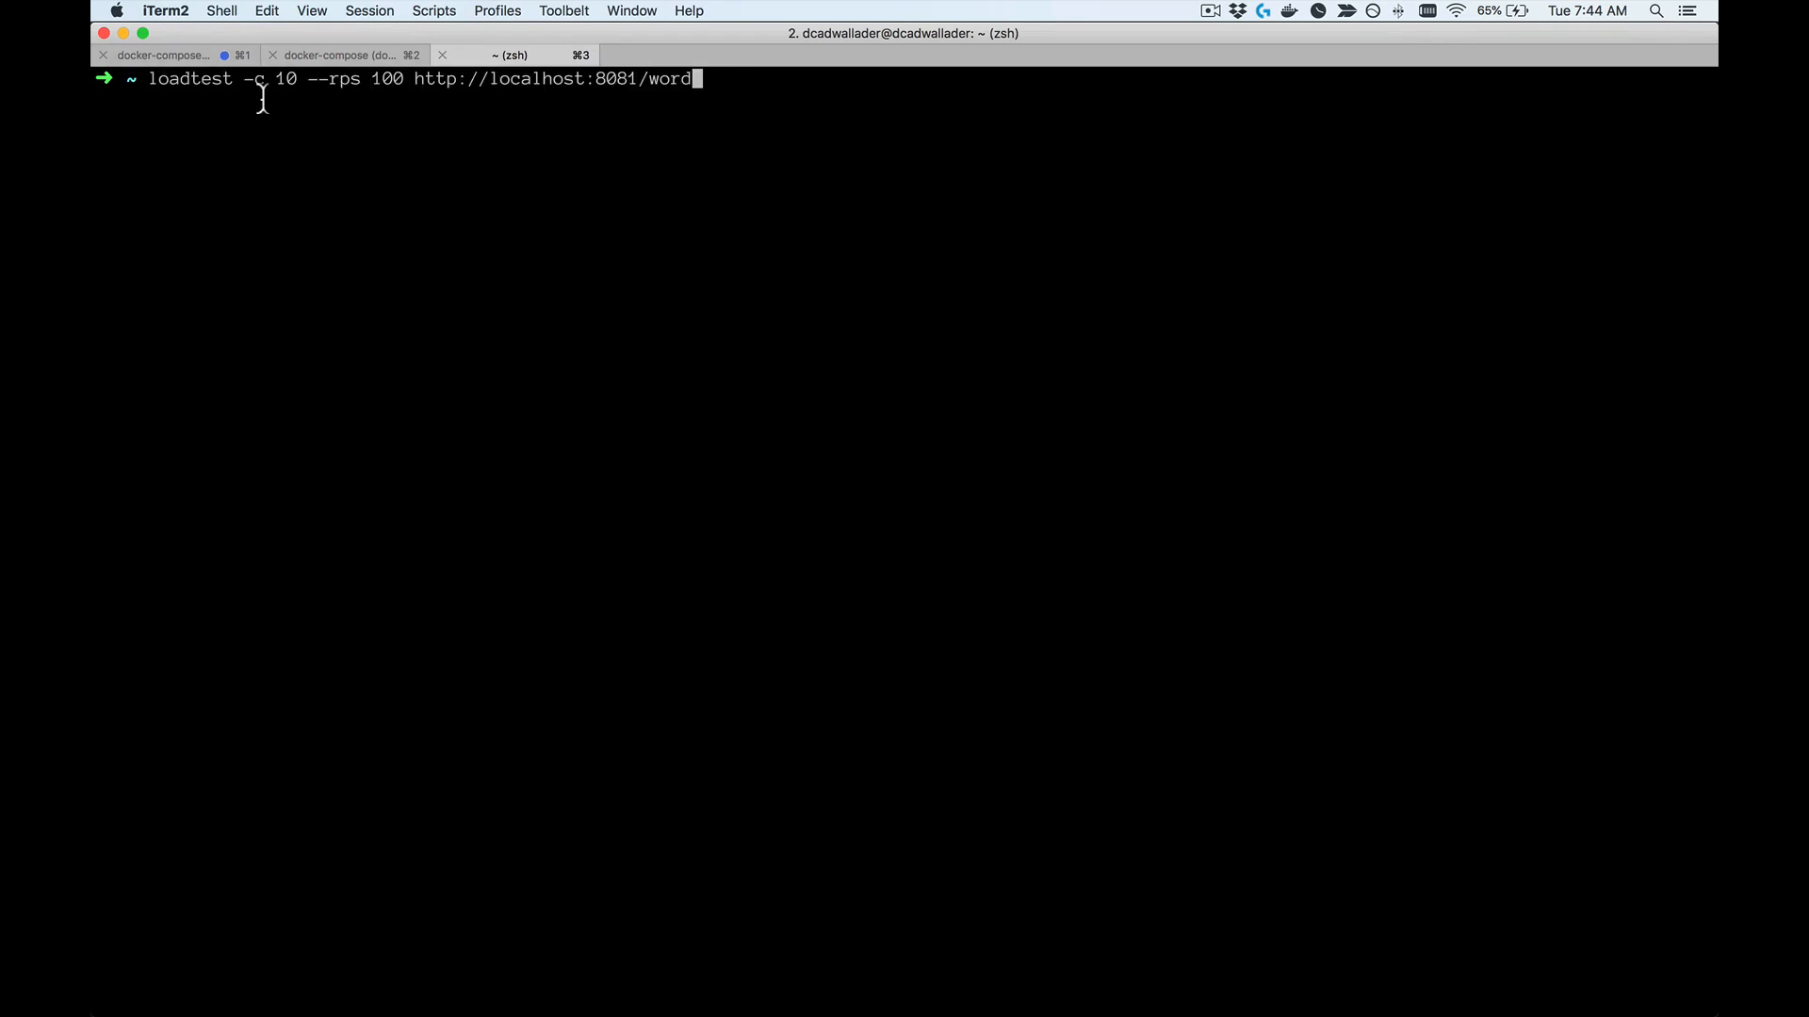
{"action": "left_click_drag", "start_coordinate": [248, 83], "coordinate": [289, 90]}
{"action": "left_click", "coordinate": [301, 89]}
{"action": "left_click_drag", "start_coordinate": [298, 86], "coordinate": [241, 85]}
{"action": "left_click", "coordinate": [316, 91]}
{"action": "left_click_drag", "start_coordinate": [307, 86], "coordinate": [407, 91]}
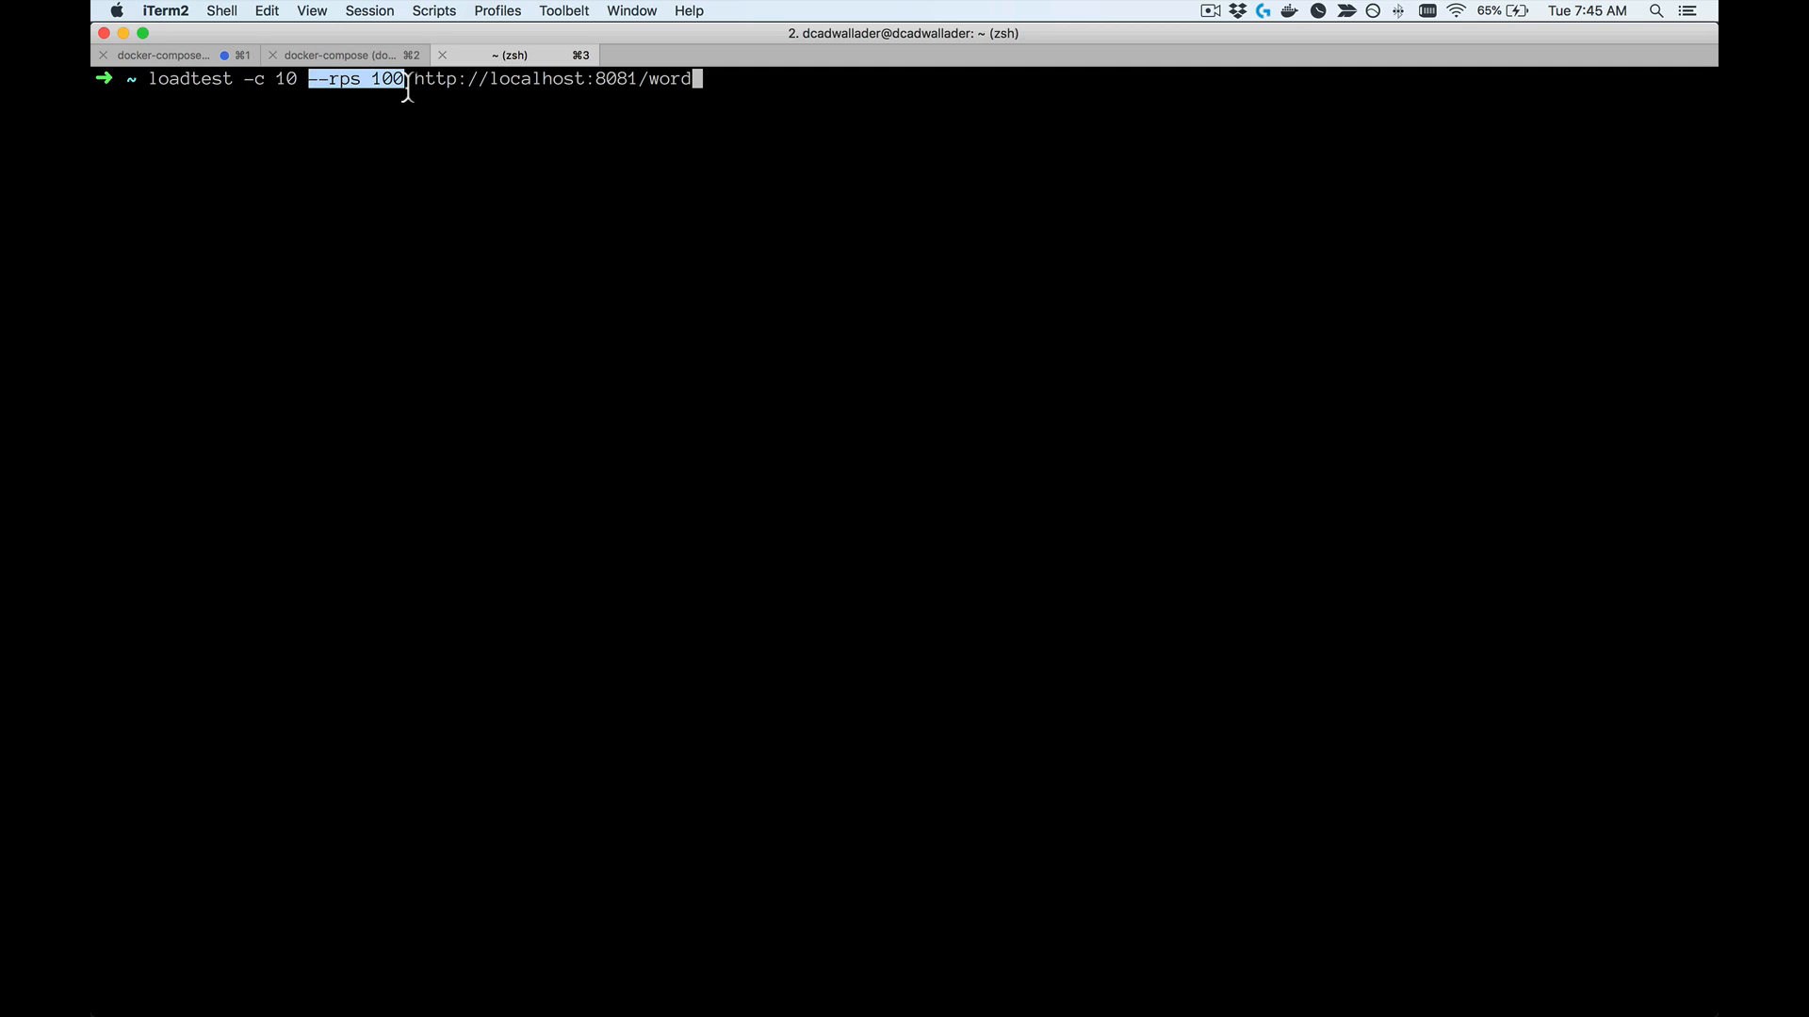
{"action": "left_click", "coordinate": [407, 91]}
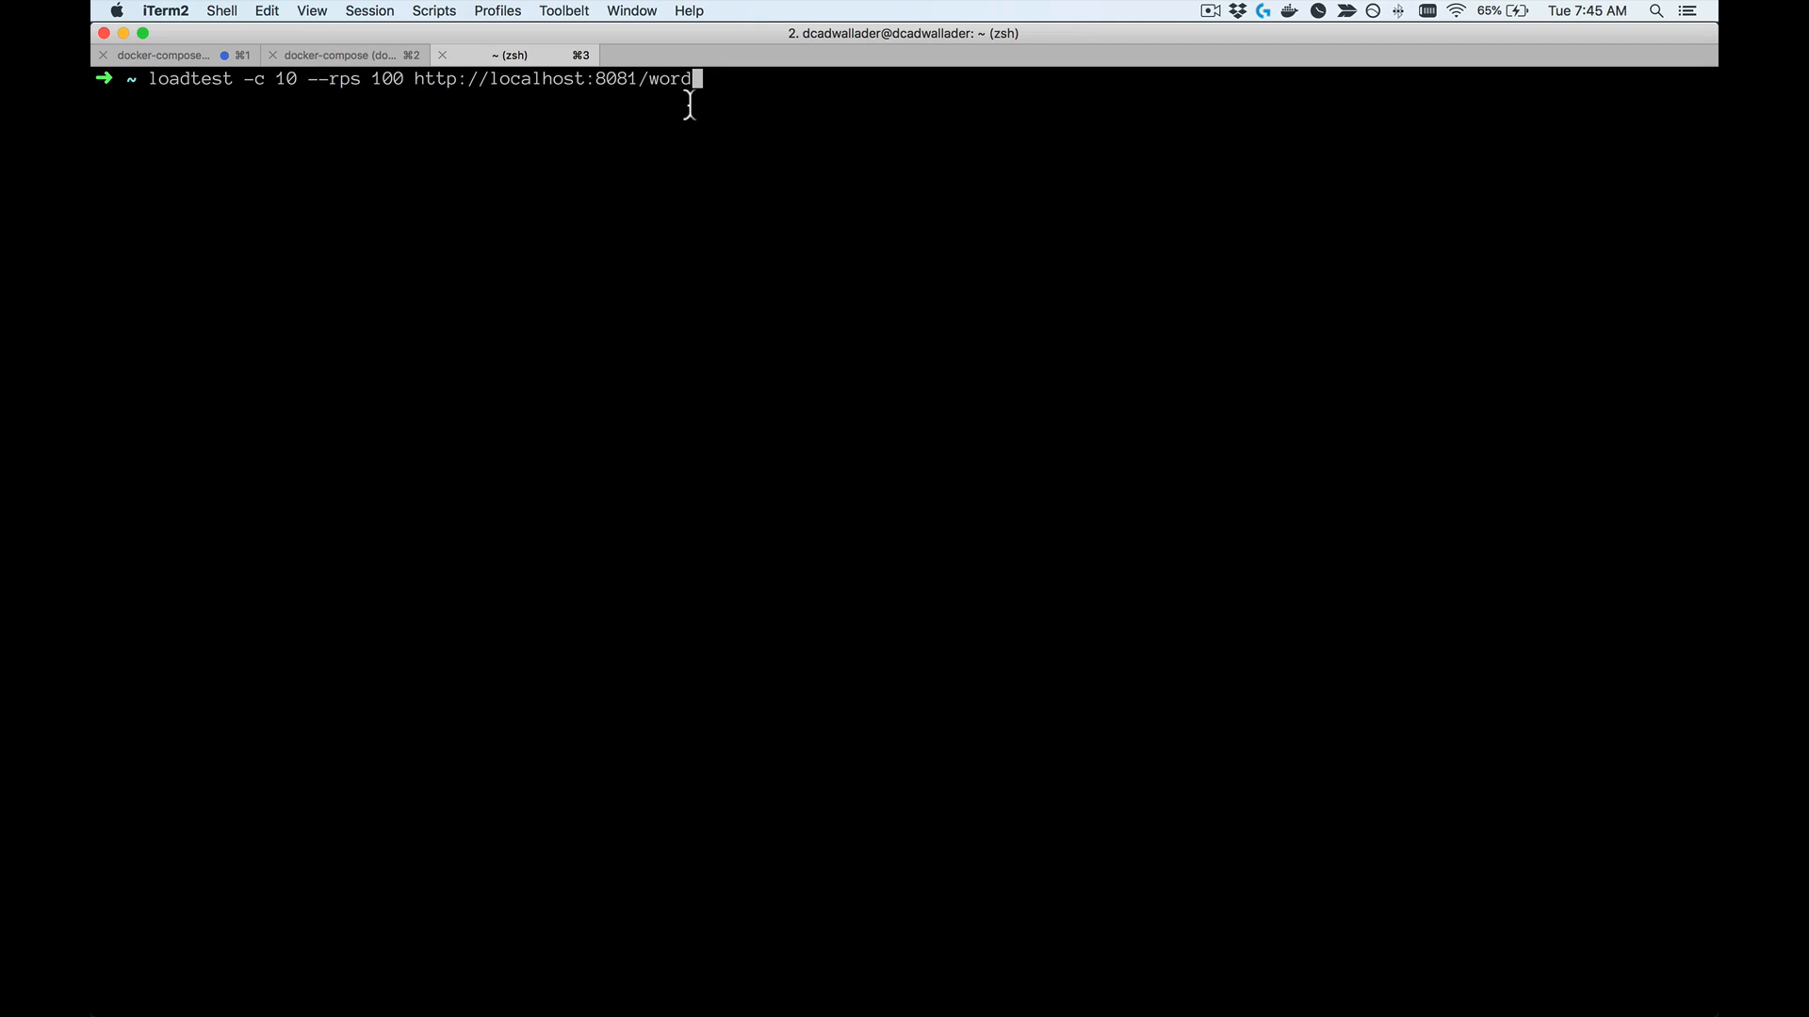
{"action": "key", "text": "Return"}
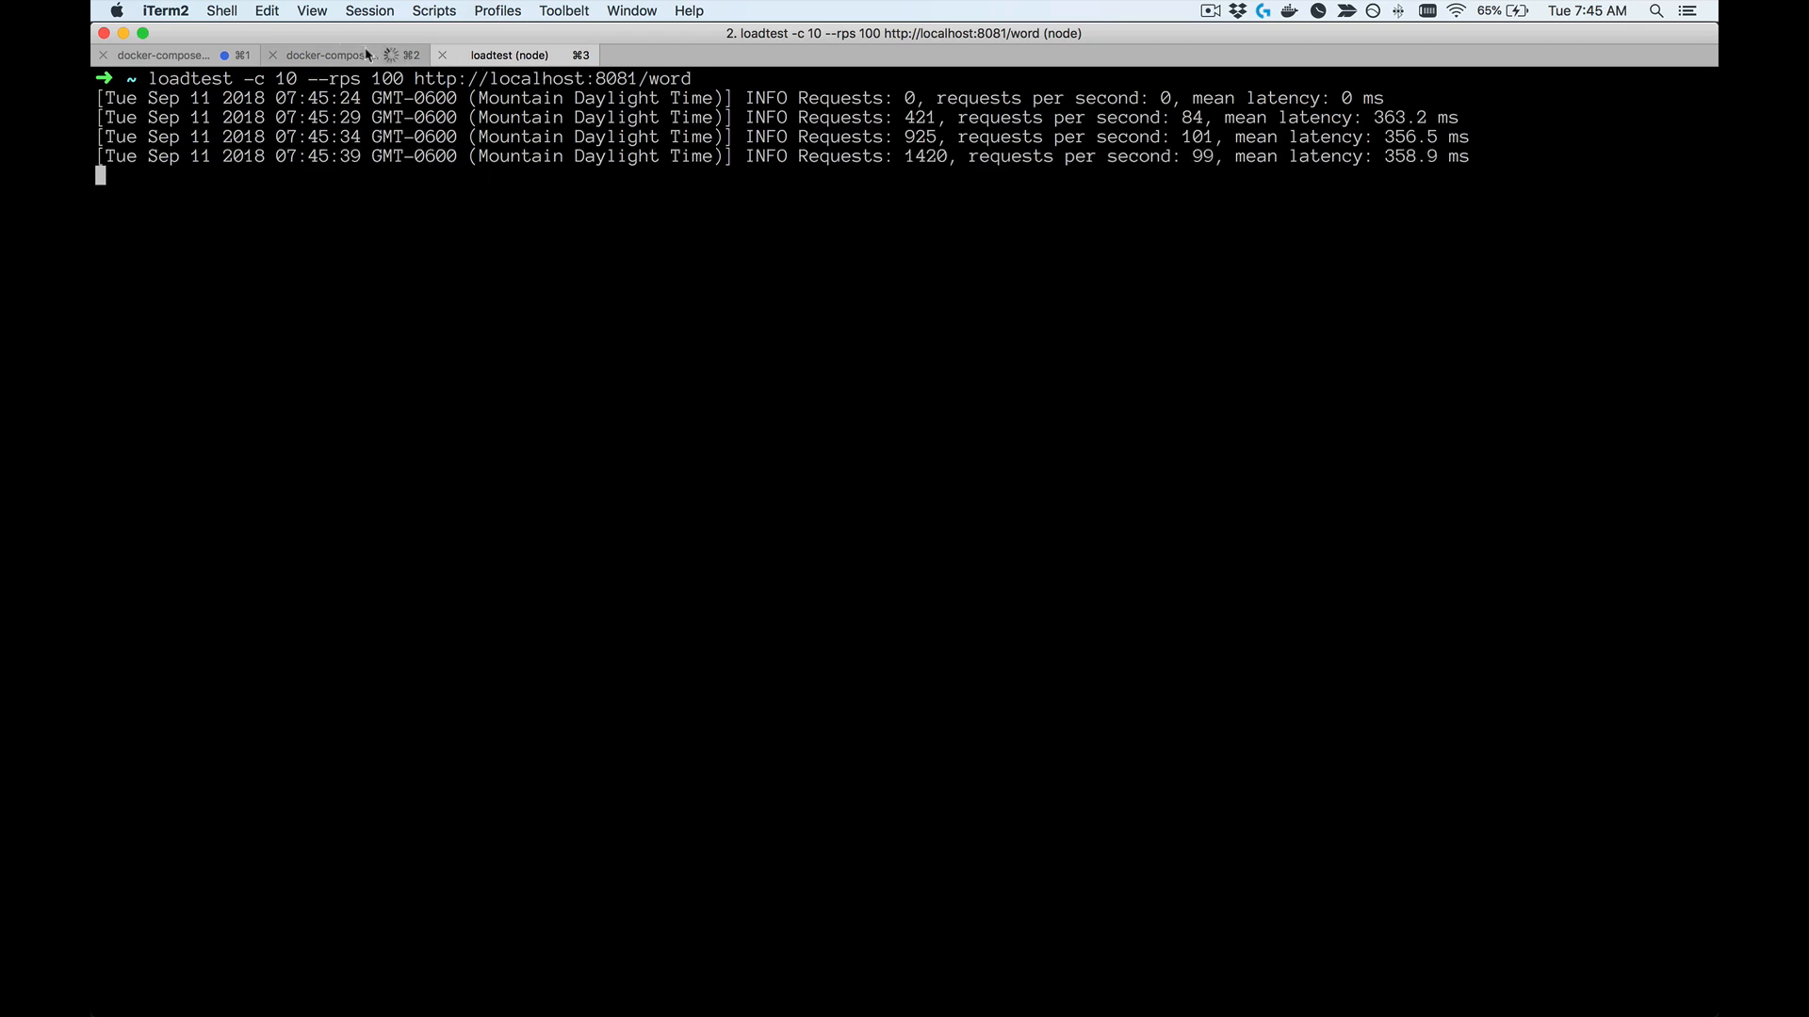
Step: View the load test requests in the docker-compose log and repeatedly execute the /word bucket query in Prometheus in Chrome
{"action": "left_click", "coordinate": [333, 55]}
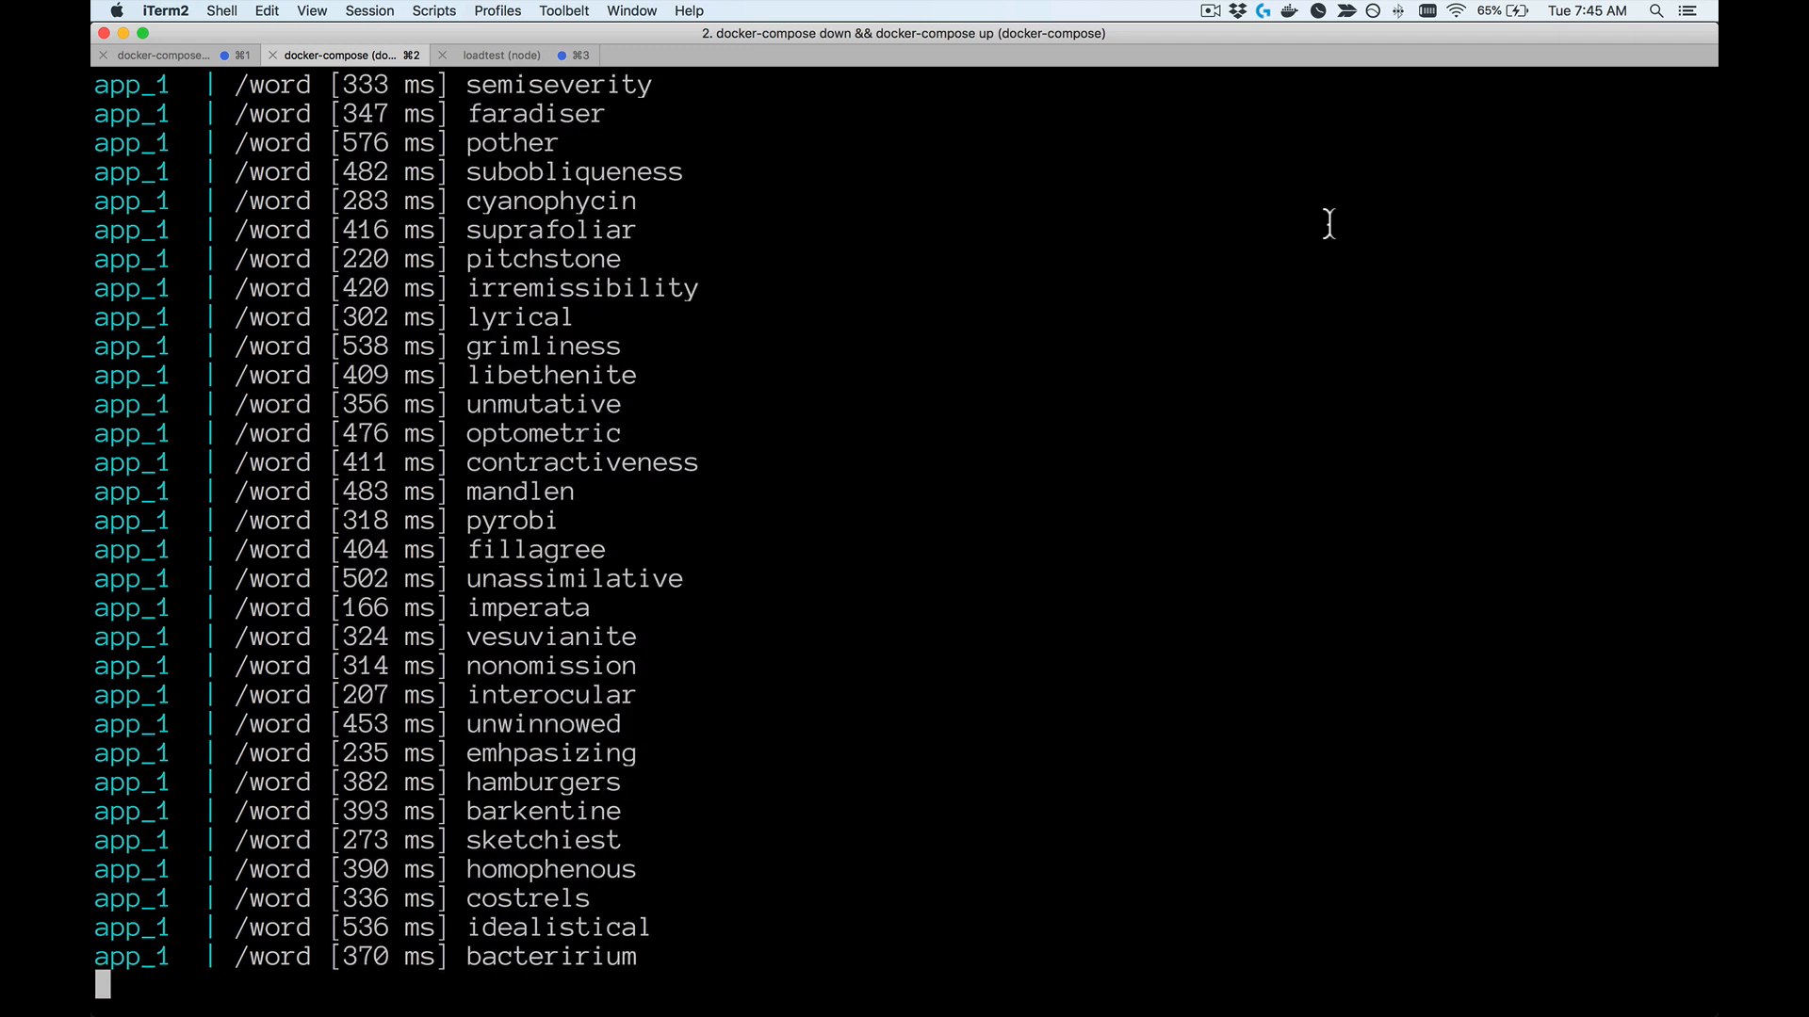
{"action": "key", "text": "super+Tab"}
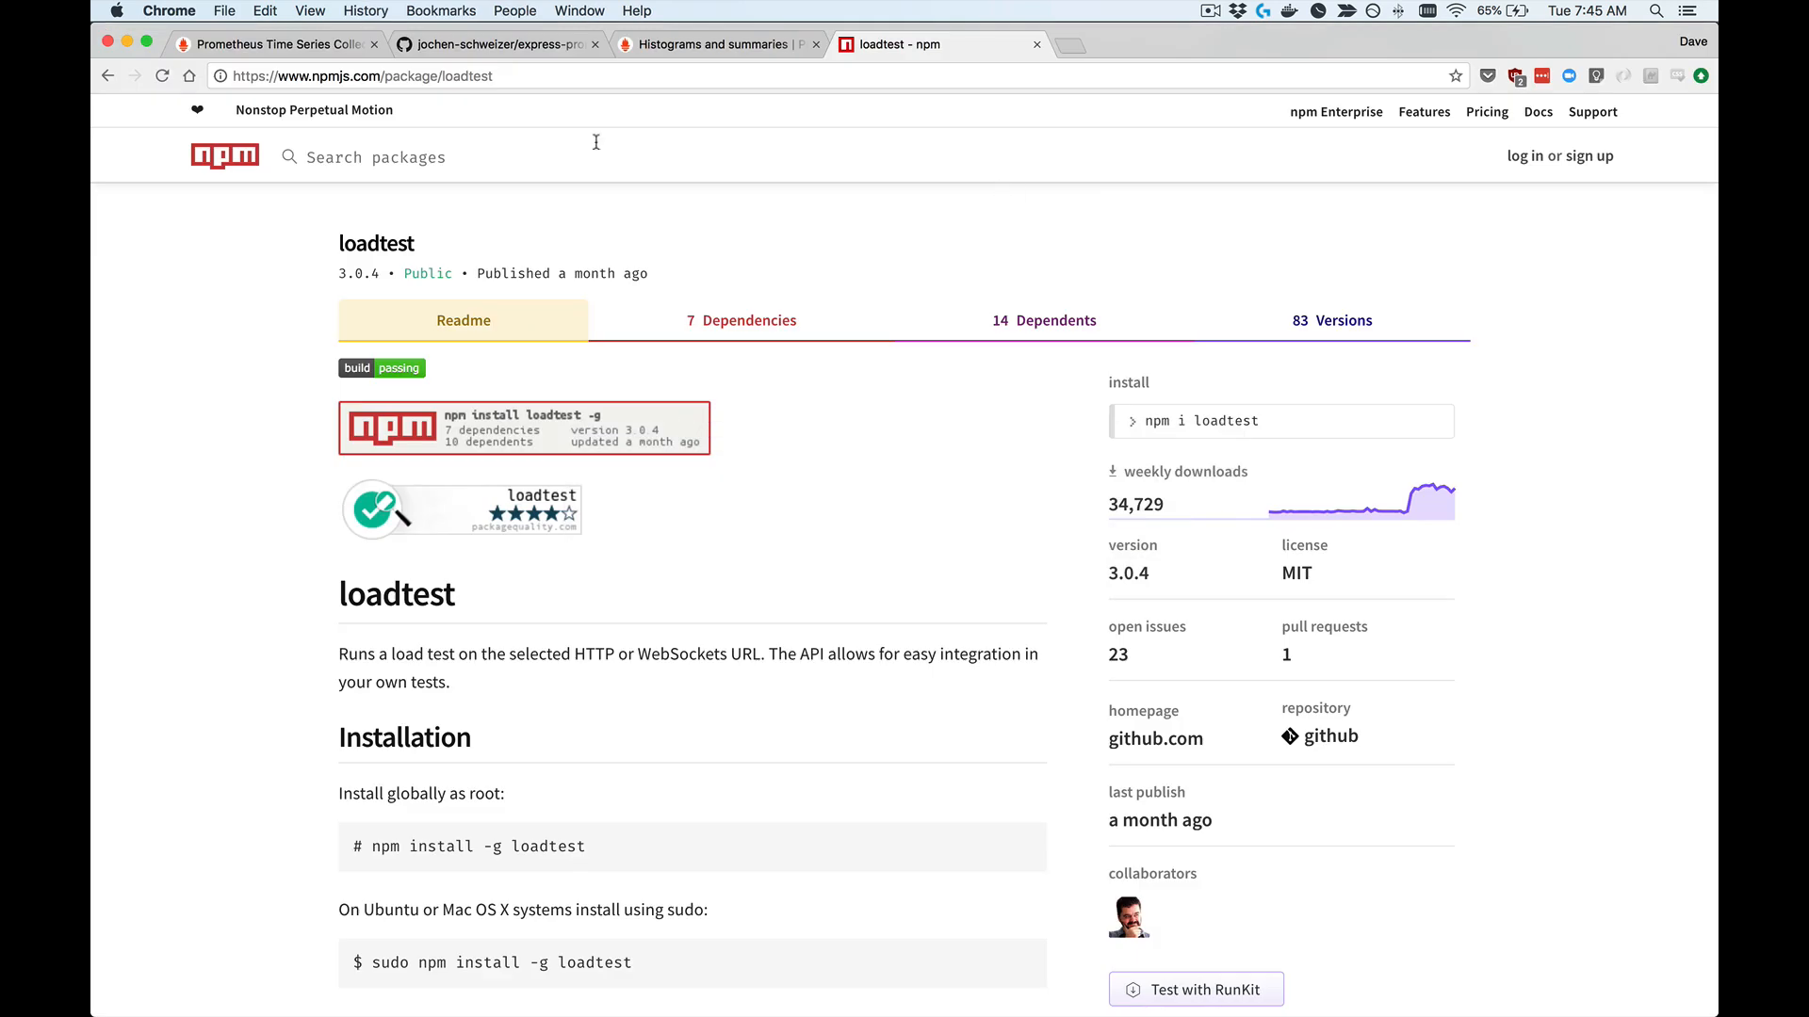
{"action": "left_click", "coordinate": [349, 47]}
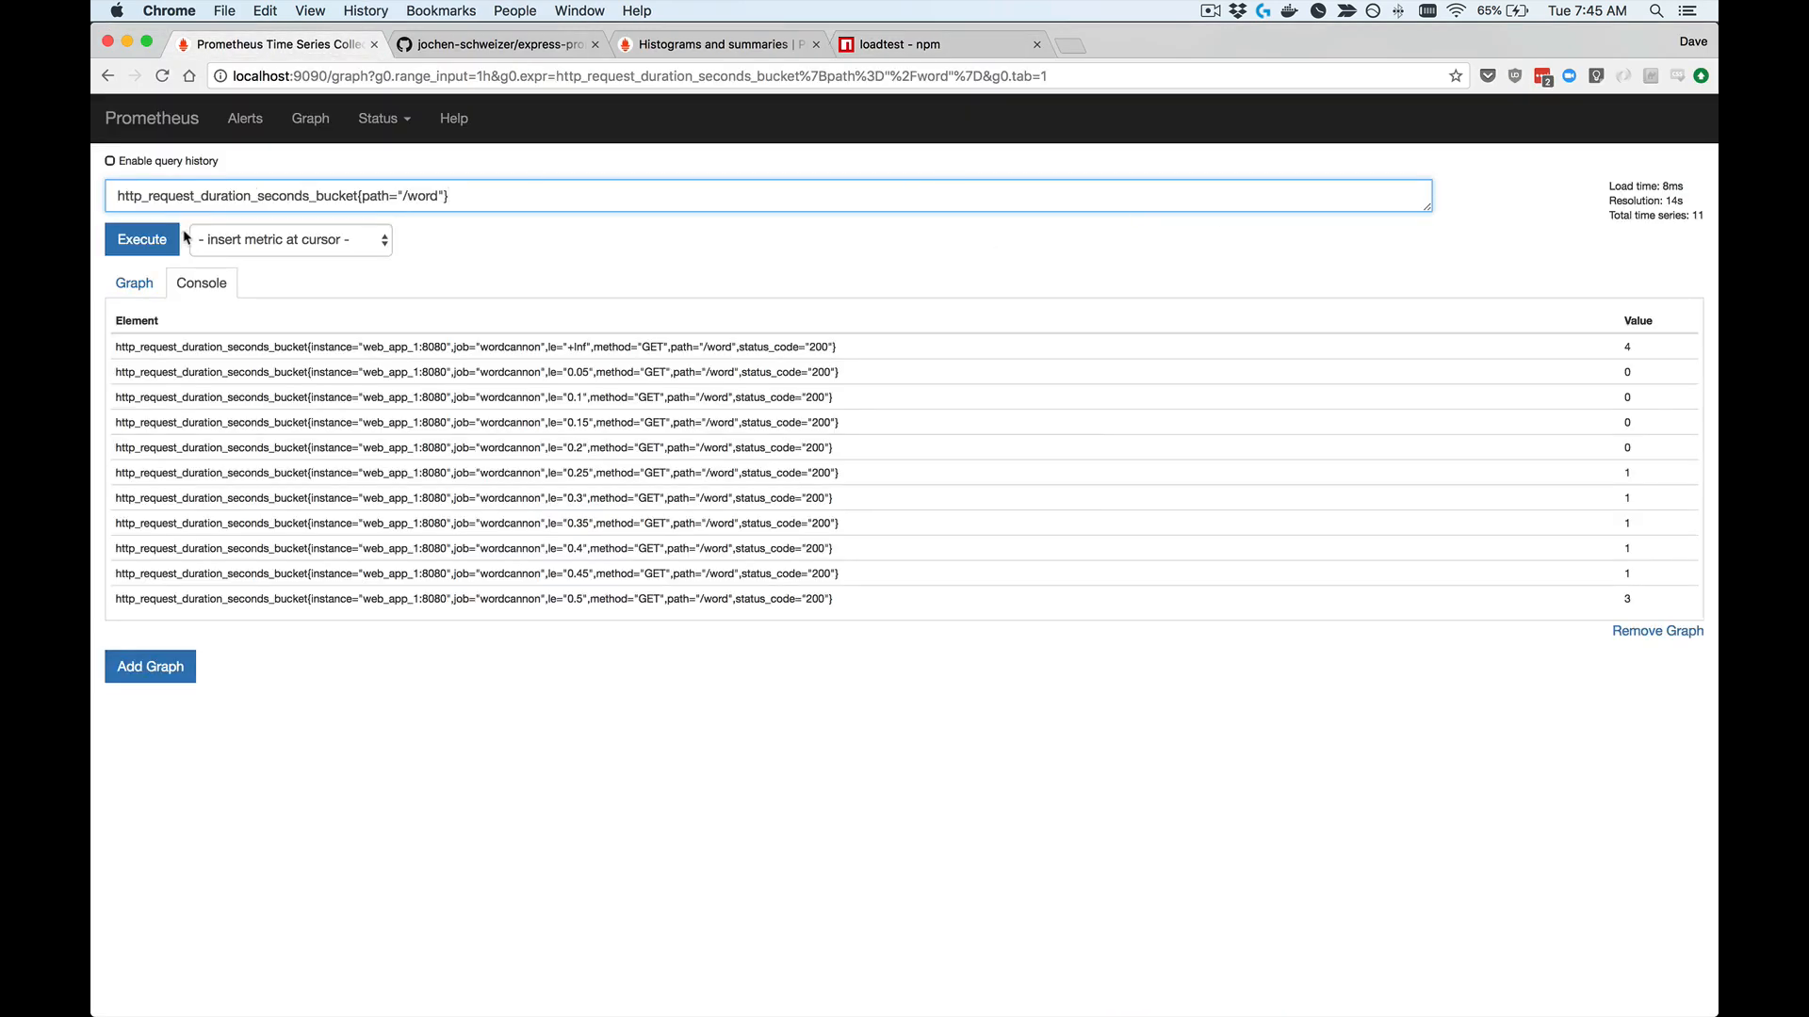
{"action": "left_click", "coordinate": [154, 243]}
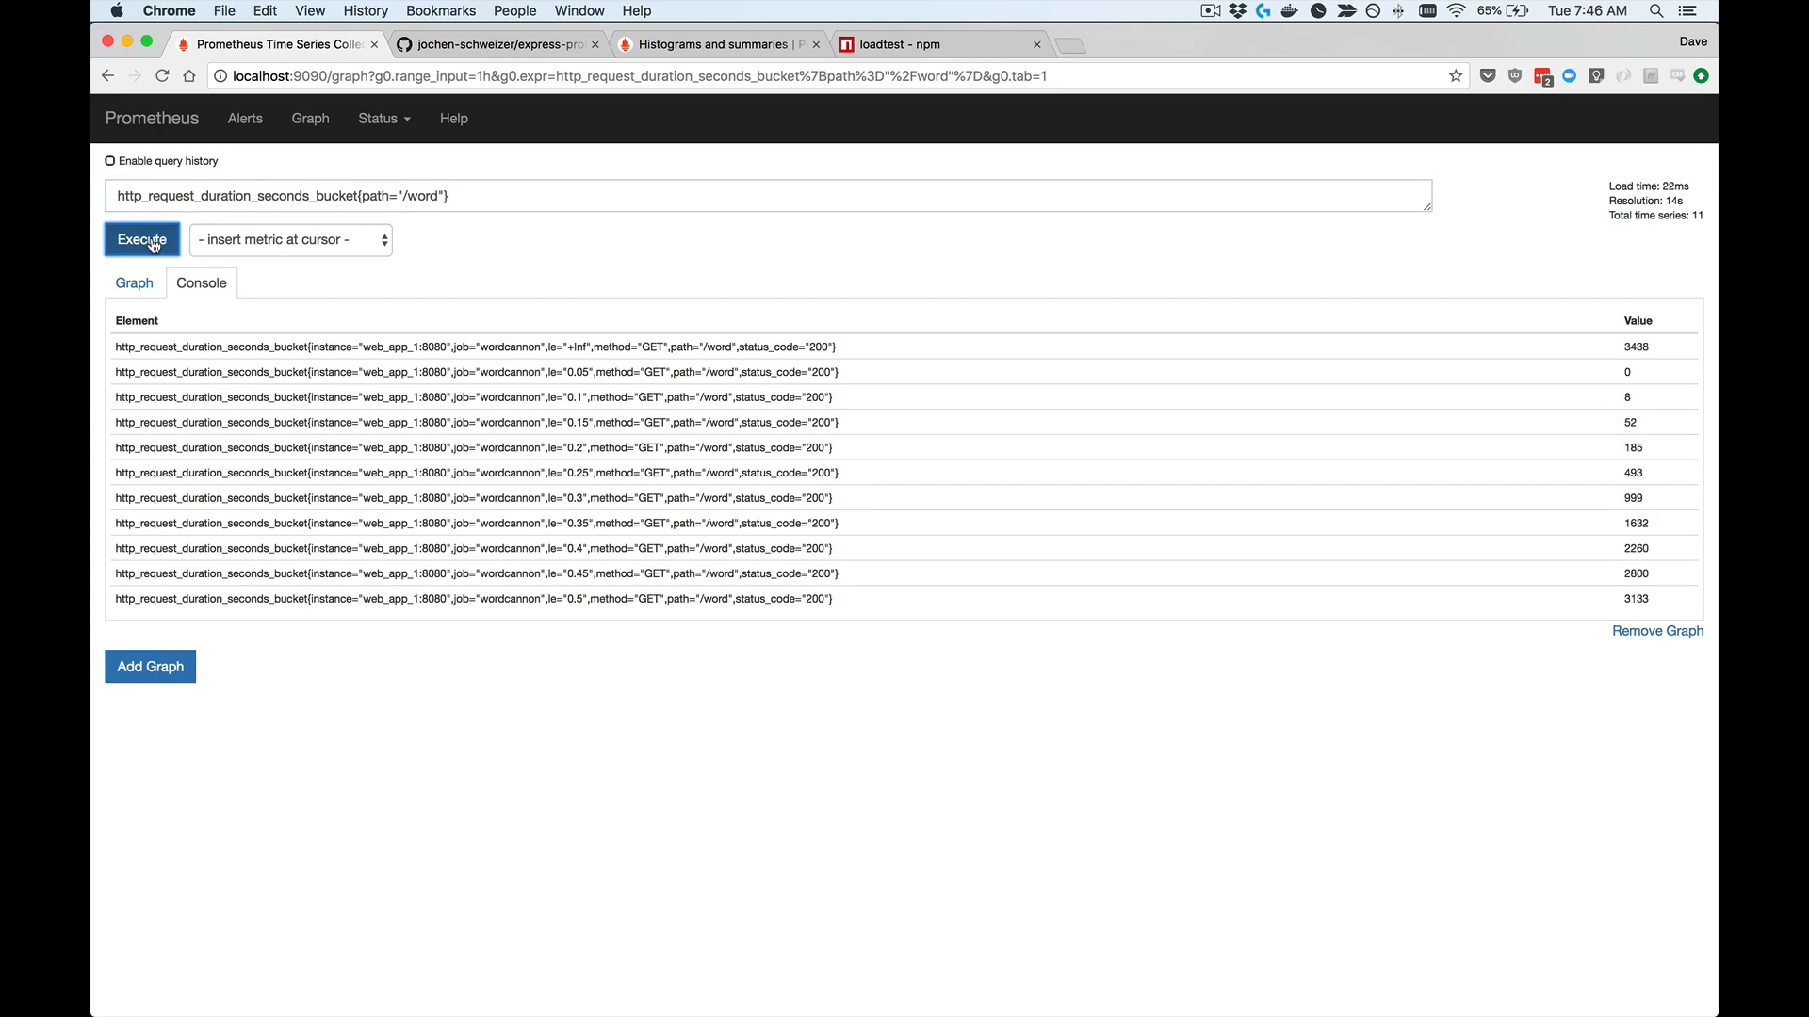
{"action": "left_click", "coordinate": [154, 243]}
{"action": "left_click", "coordinate": [153, 243]}
{"action": "left_click", "coordinate": [153, 243]}
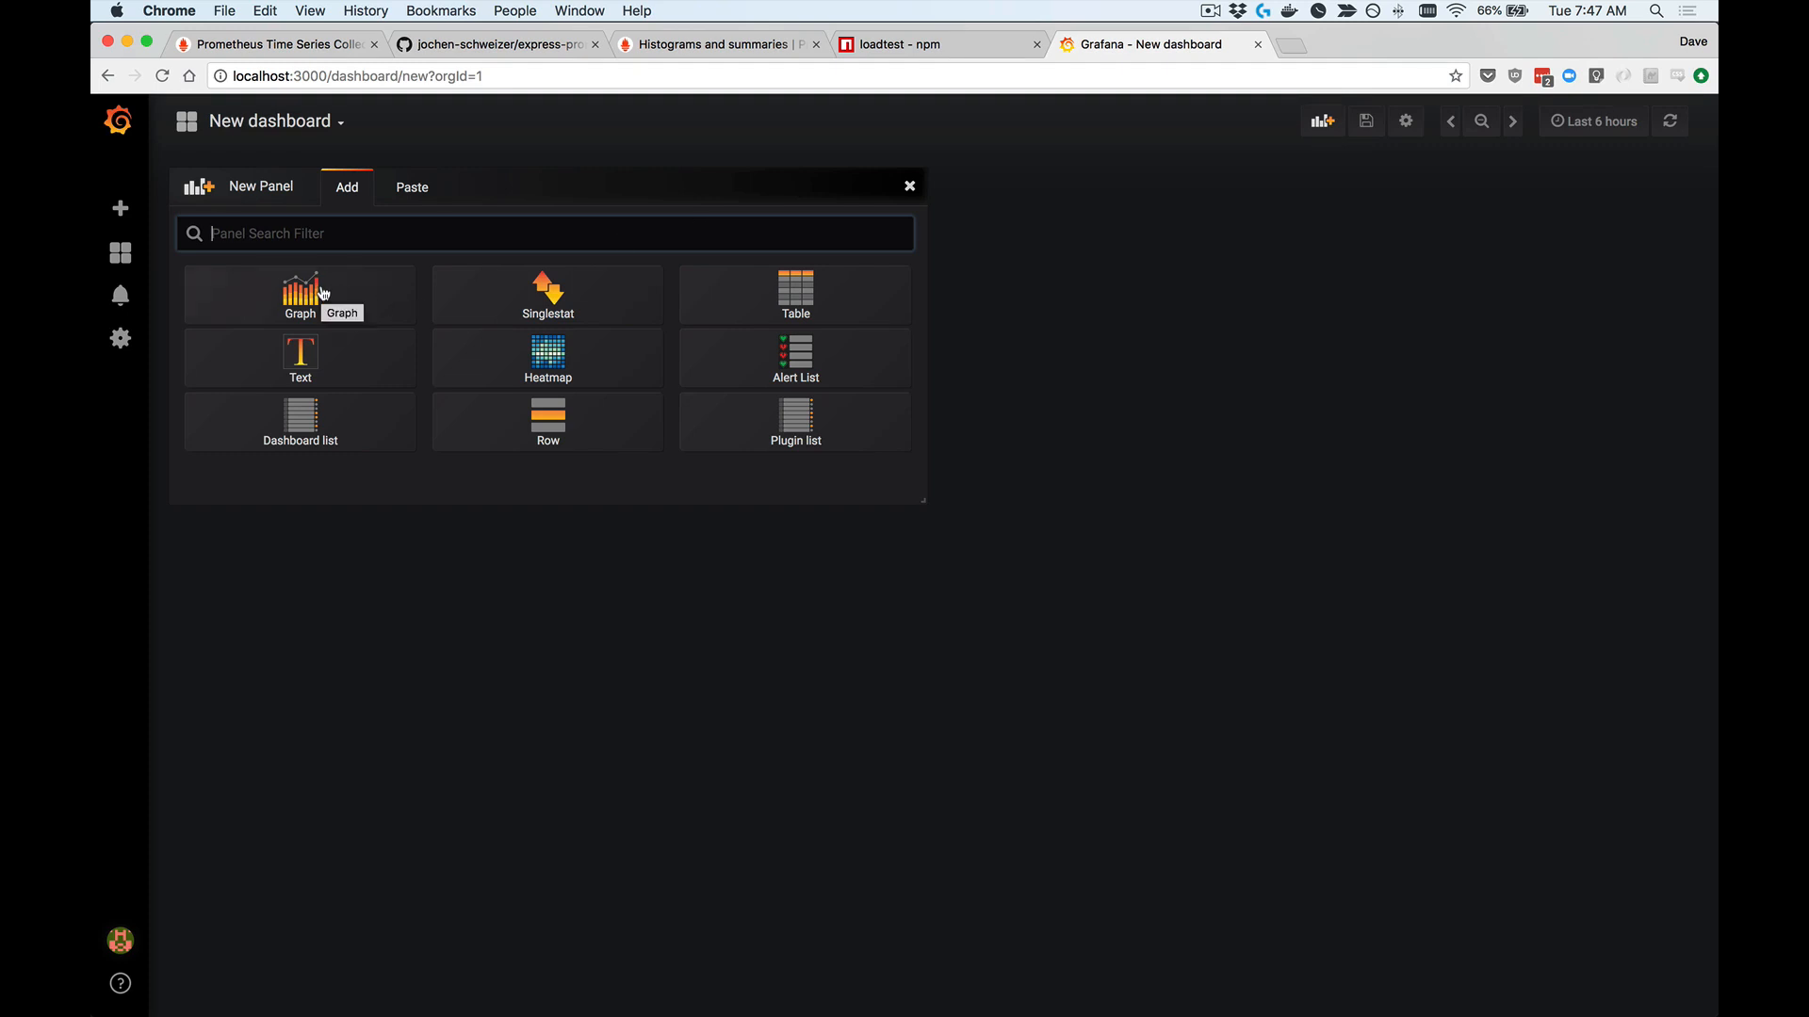
Step: Add a Graph panel to the new Grafana dashboard and open it for editing
{"action": "left_click", "coordinate": [322, 293]}
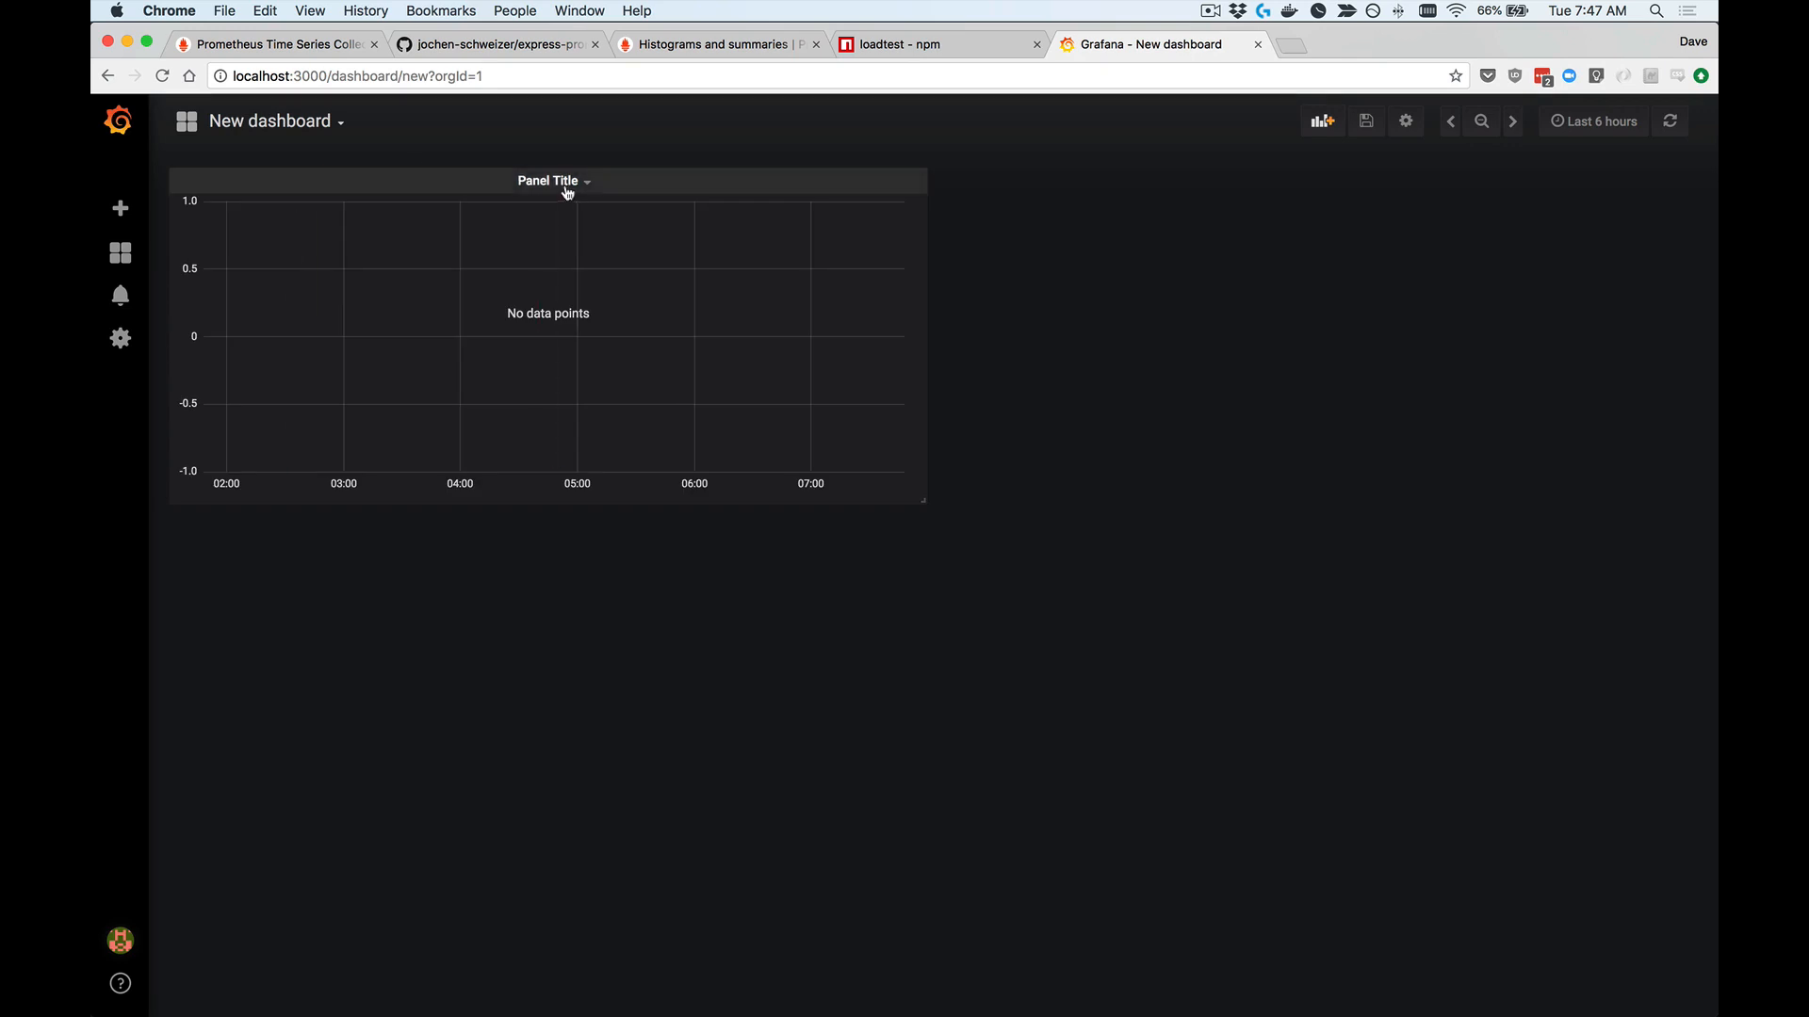
{"action": "left_click", "coordinate": [553, 181]}
{"action": "left_click", "coordinate": [533, 238]}
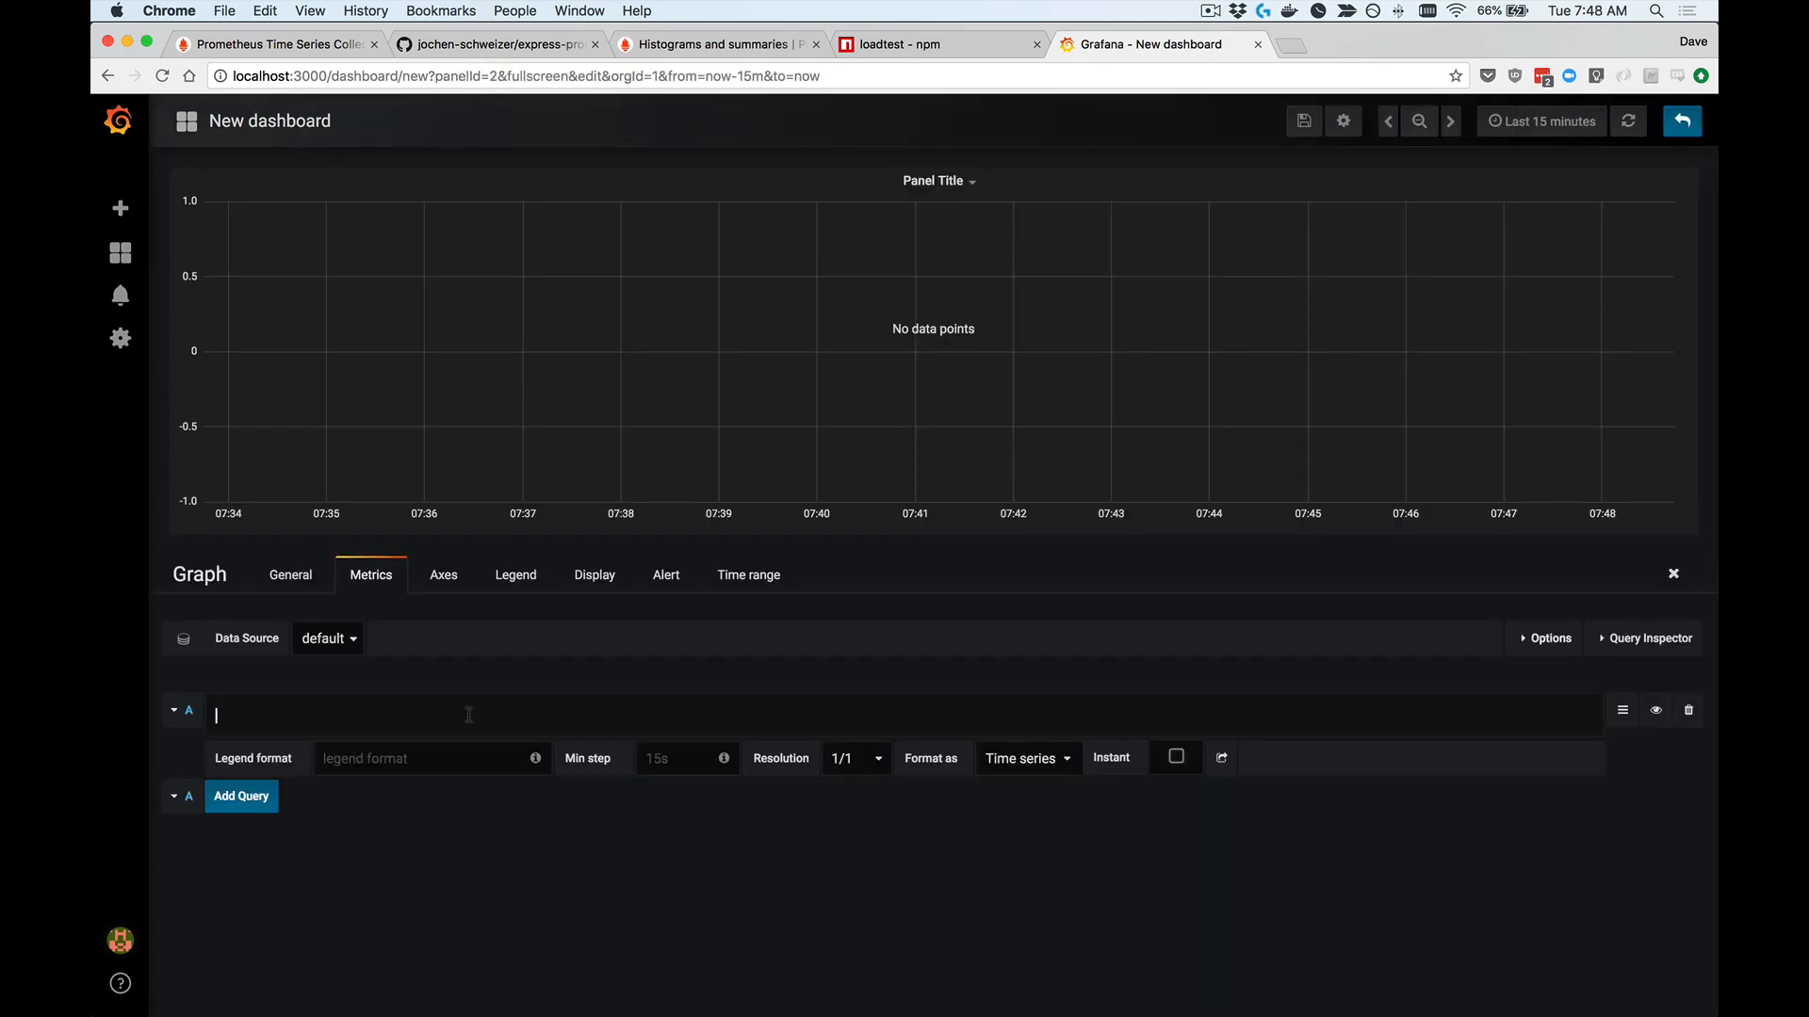
Step: Set the graph panel's query A to http_request_duration_seconds_bucket{path="/word"}
{"action": "type", "text": "http"}
{"action": "type", "text": "_request_"}
{"action": "type", "text": "duratio"}
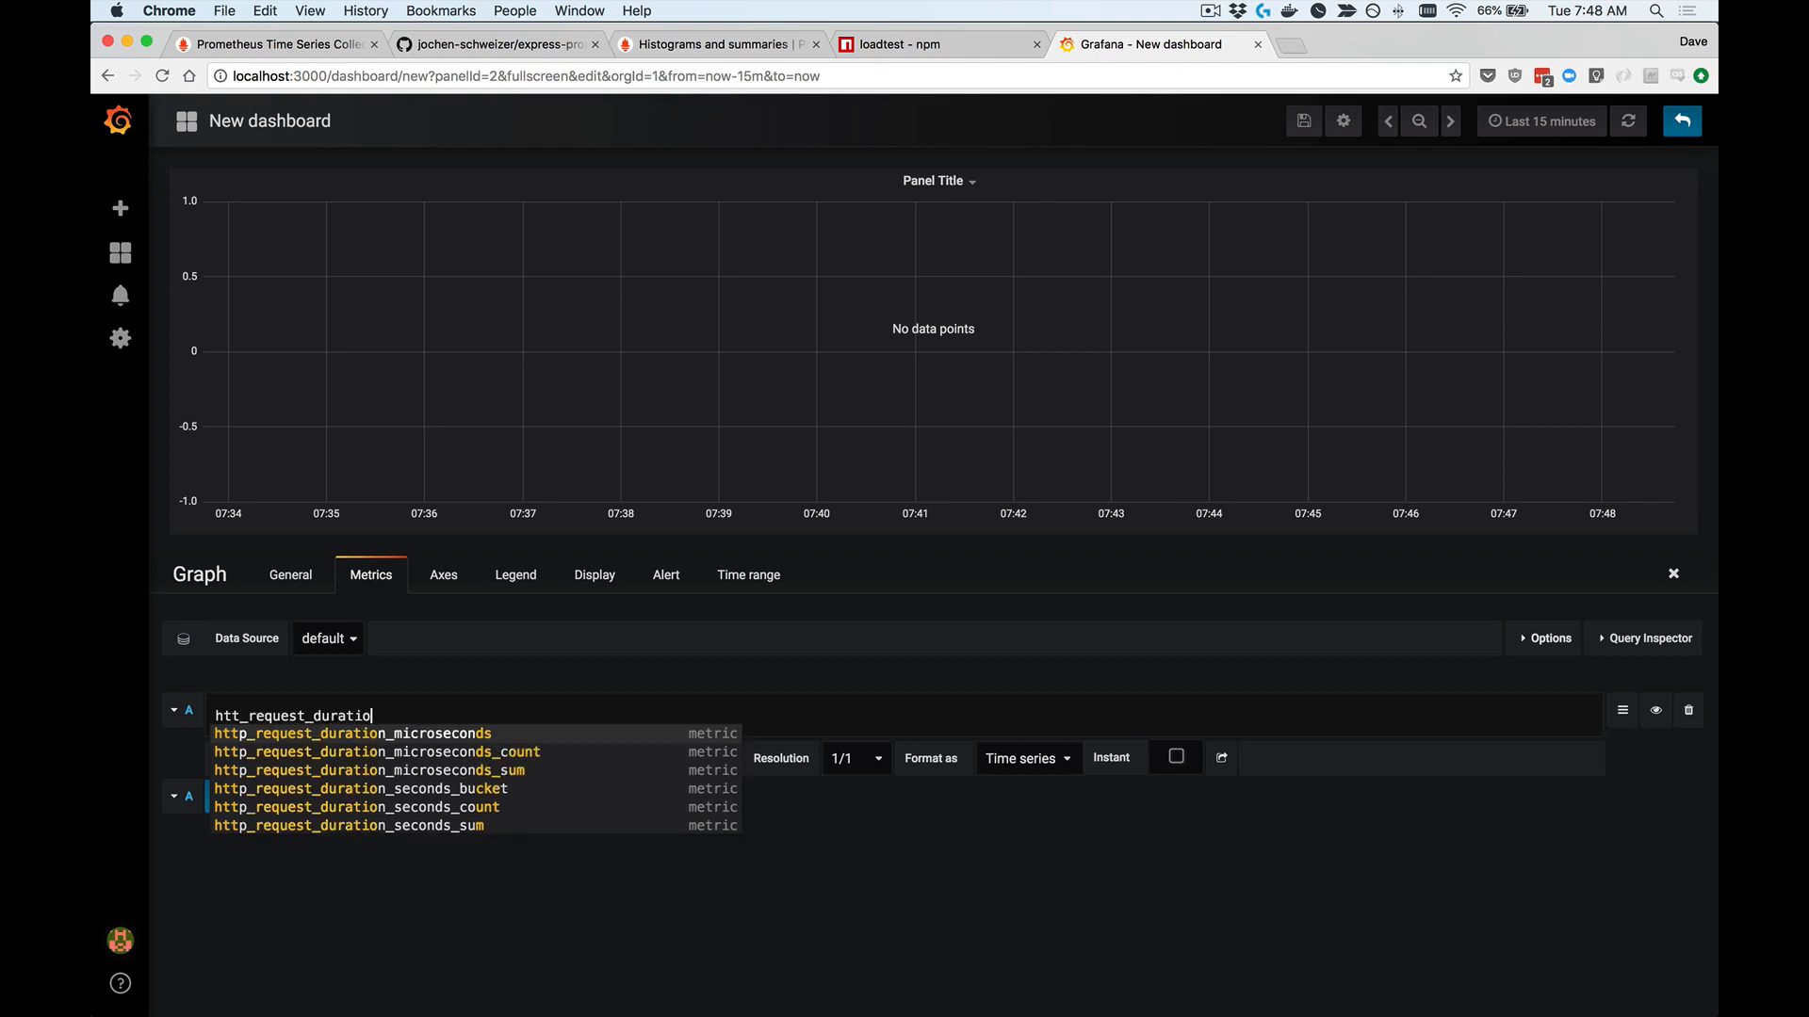
{"action": "type", "text": "n_seconds_buc"}
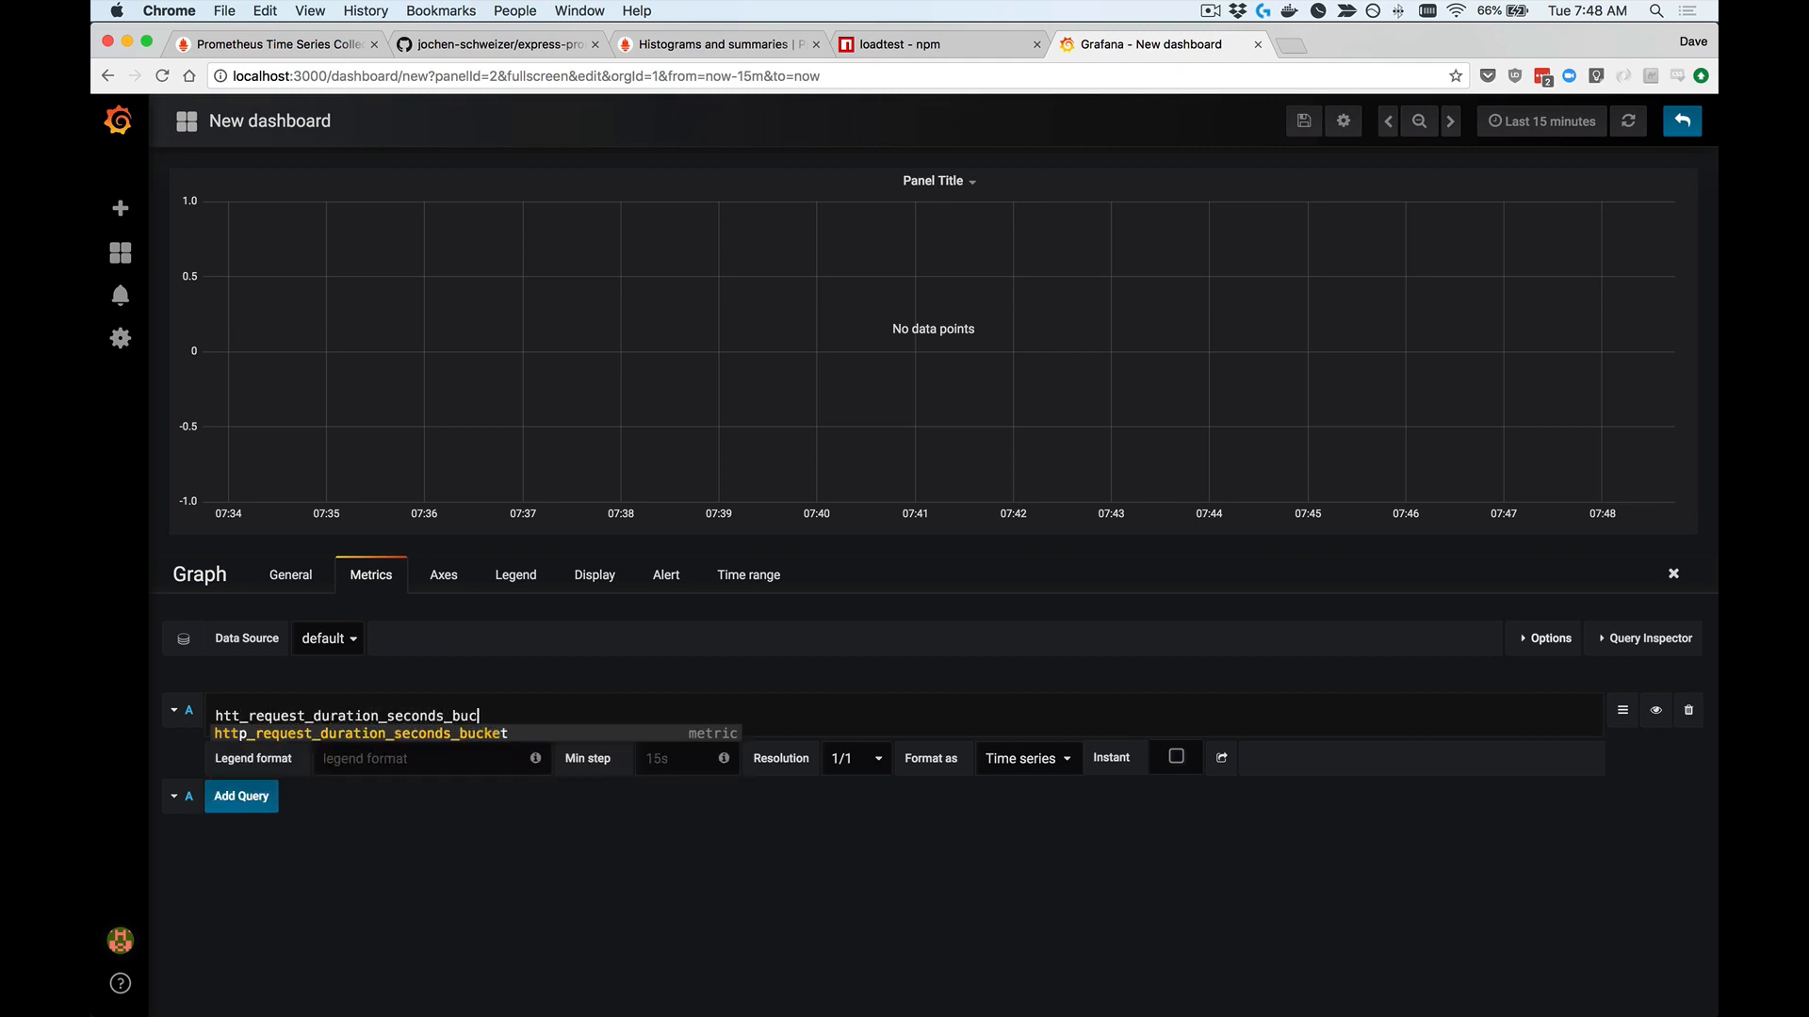
{"action": "key", "text": "Return"}
{"action": "type", "text": "{"}
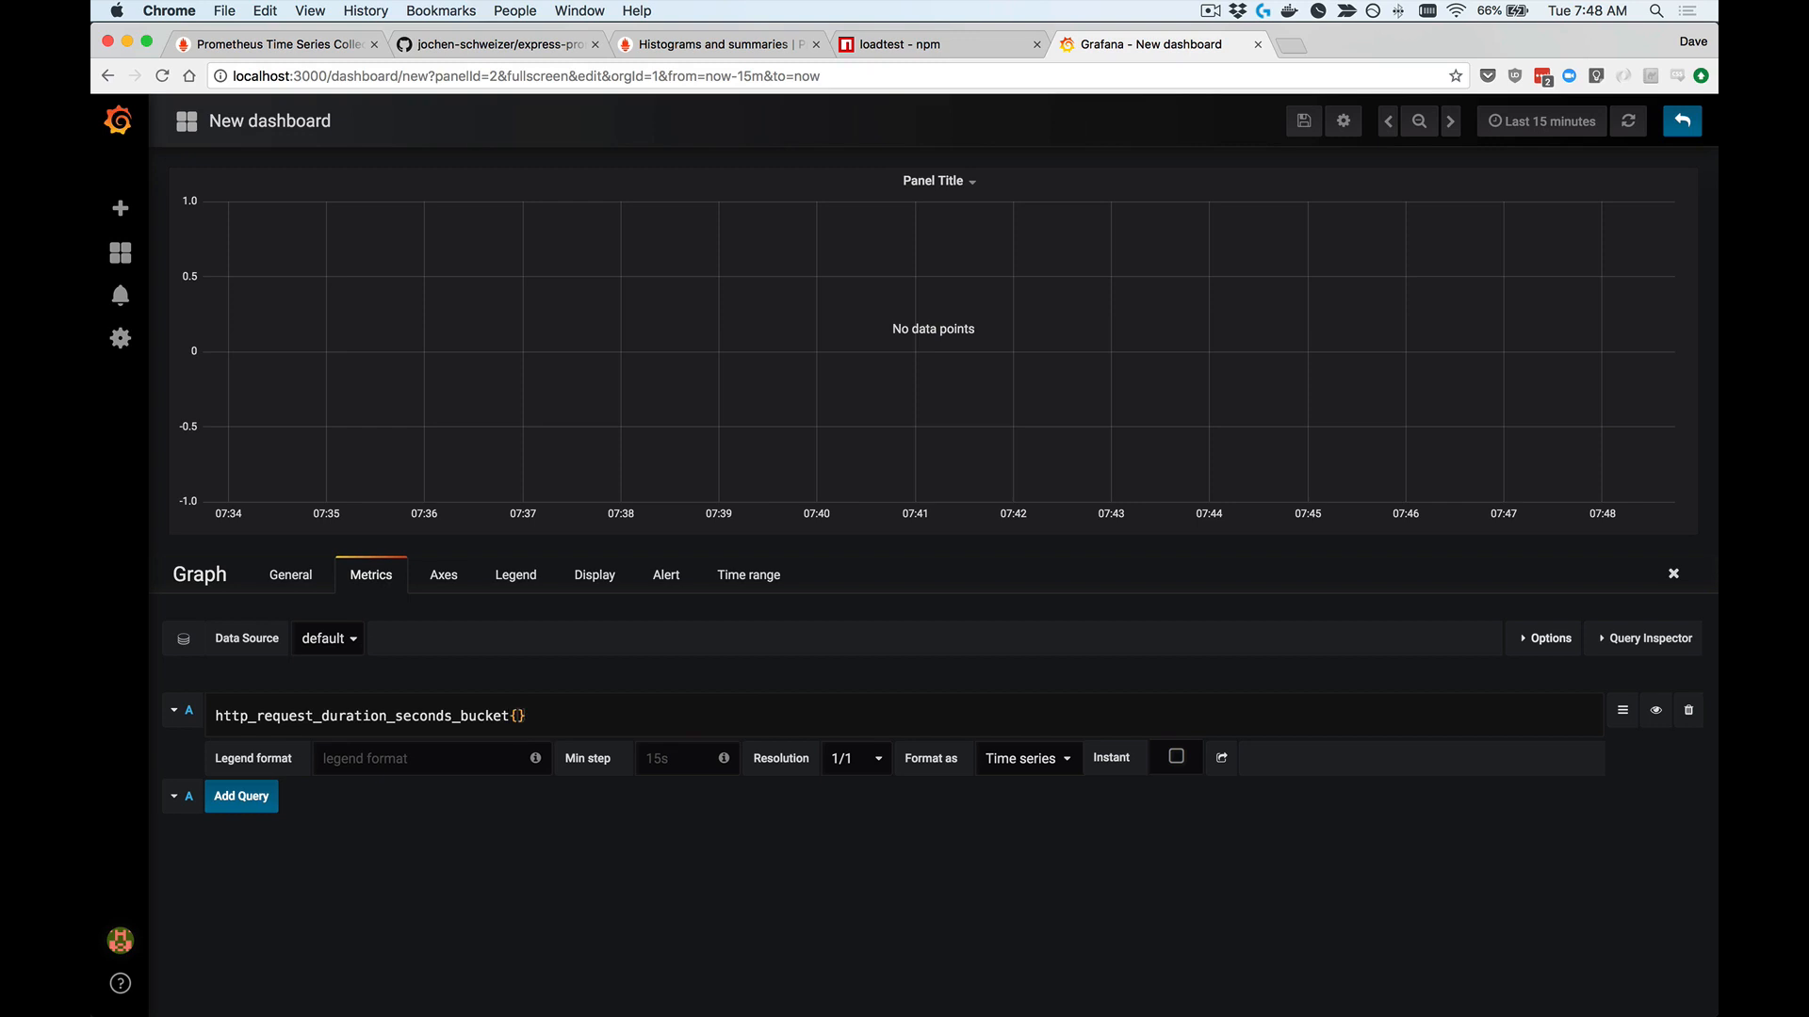
{"action": "type", "text": "path=\"/"}
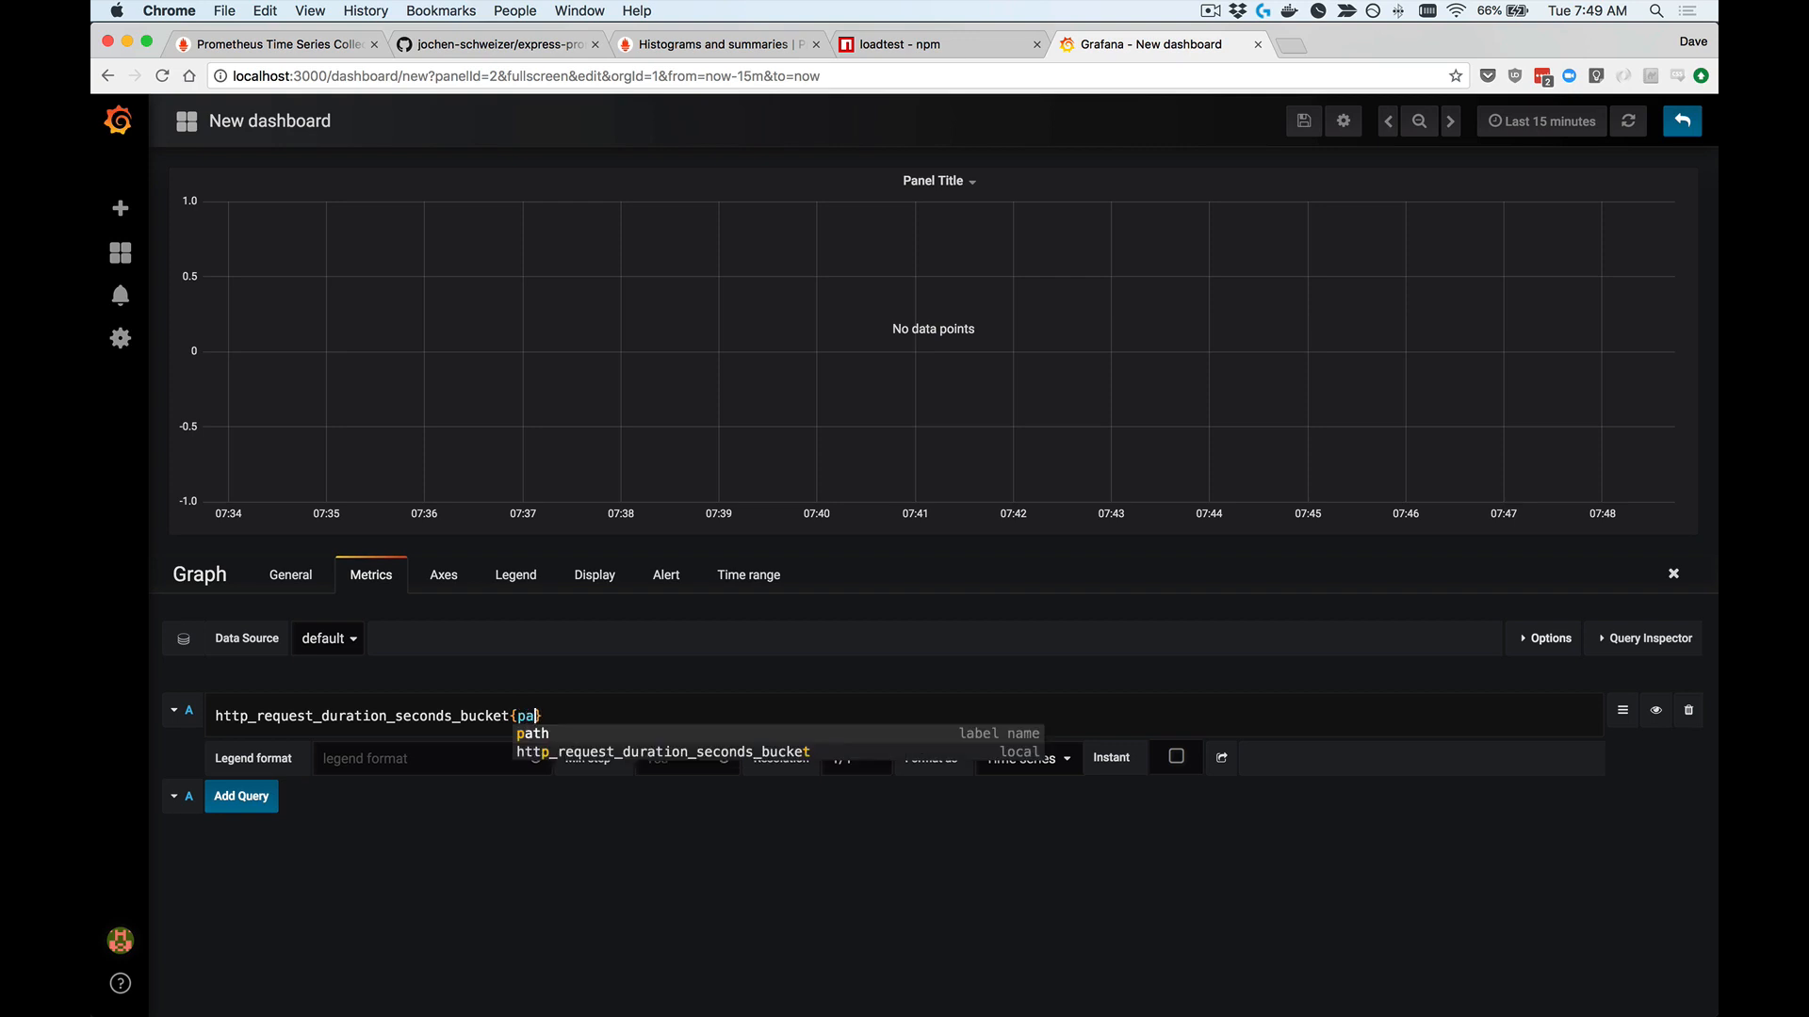
{"action": "type", "text": "word"}
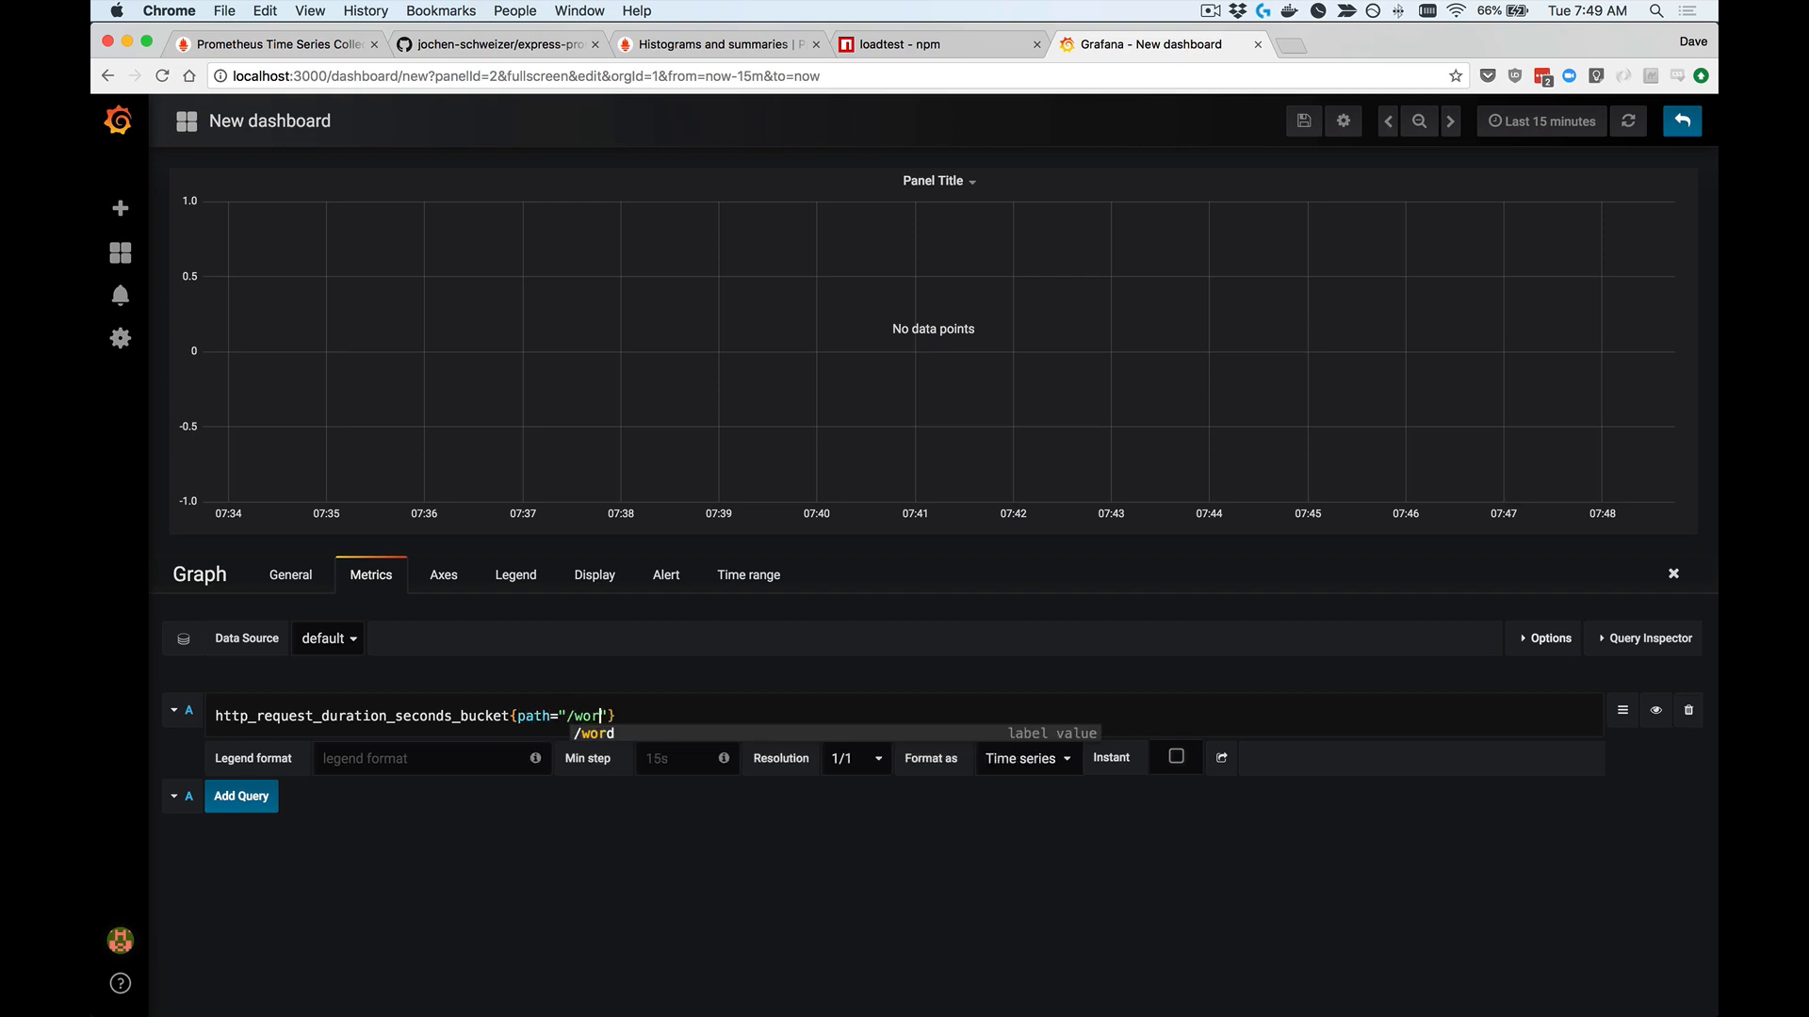
{"action": "left_click", "coordinate": [576, 852]}
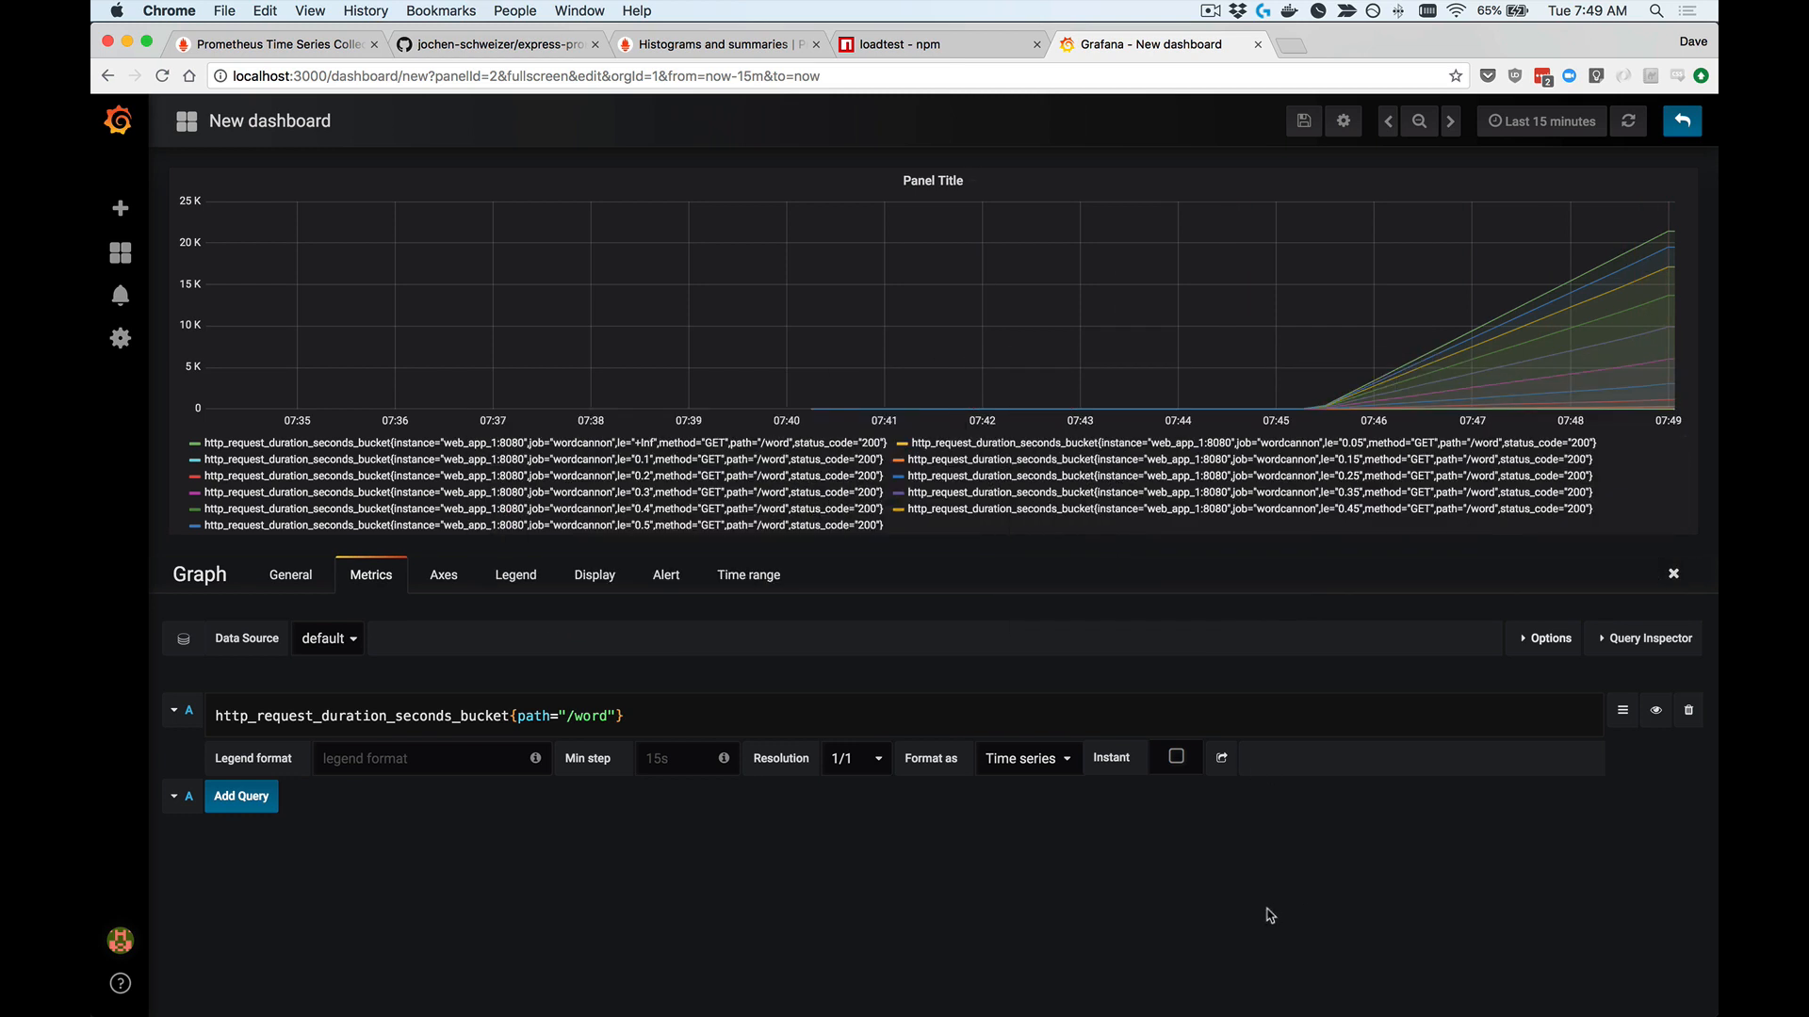
Step: Set the time range to Last 5 minutes and return to the dashboard
{"action": "left_click", "coordinate": [1548, 122]}
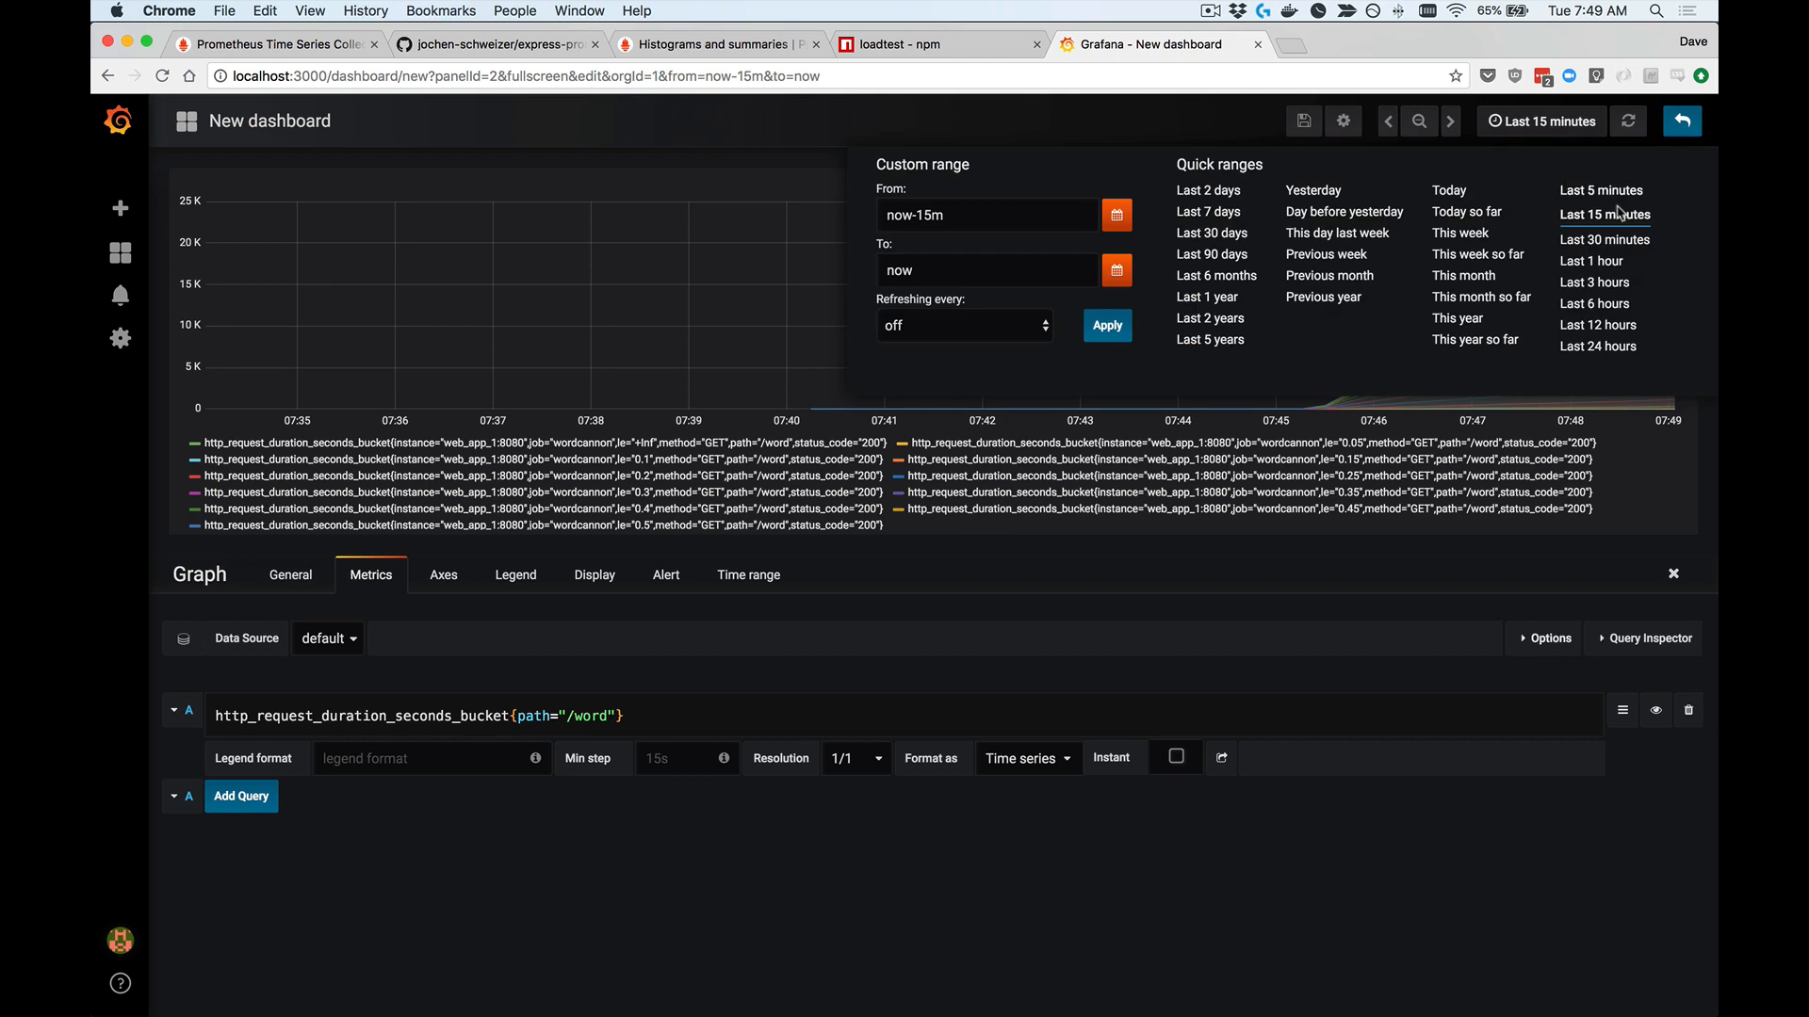
{"action": "left_click", "coordinate": [1601, 190]}
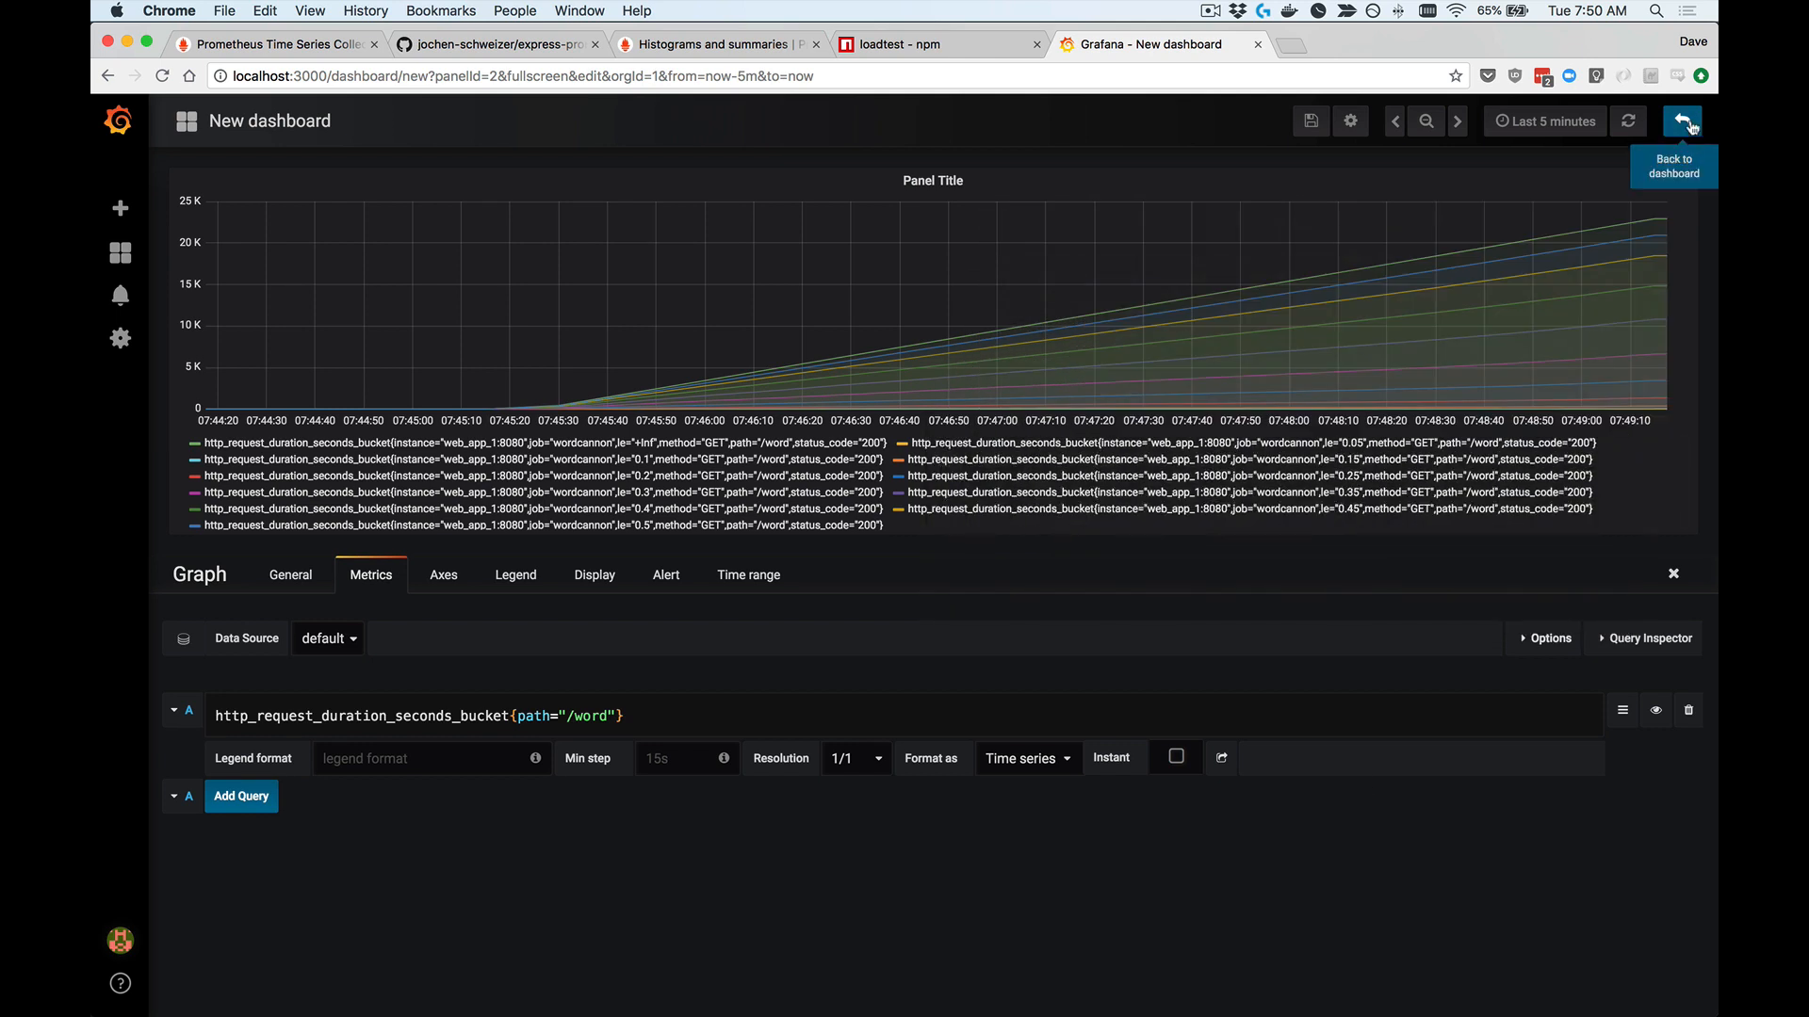
{"action": "left_click", "coordinate": [1683, 122]}
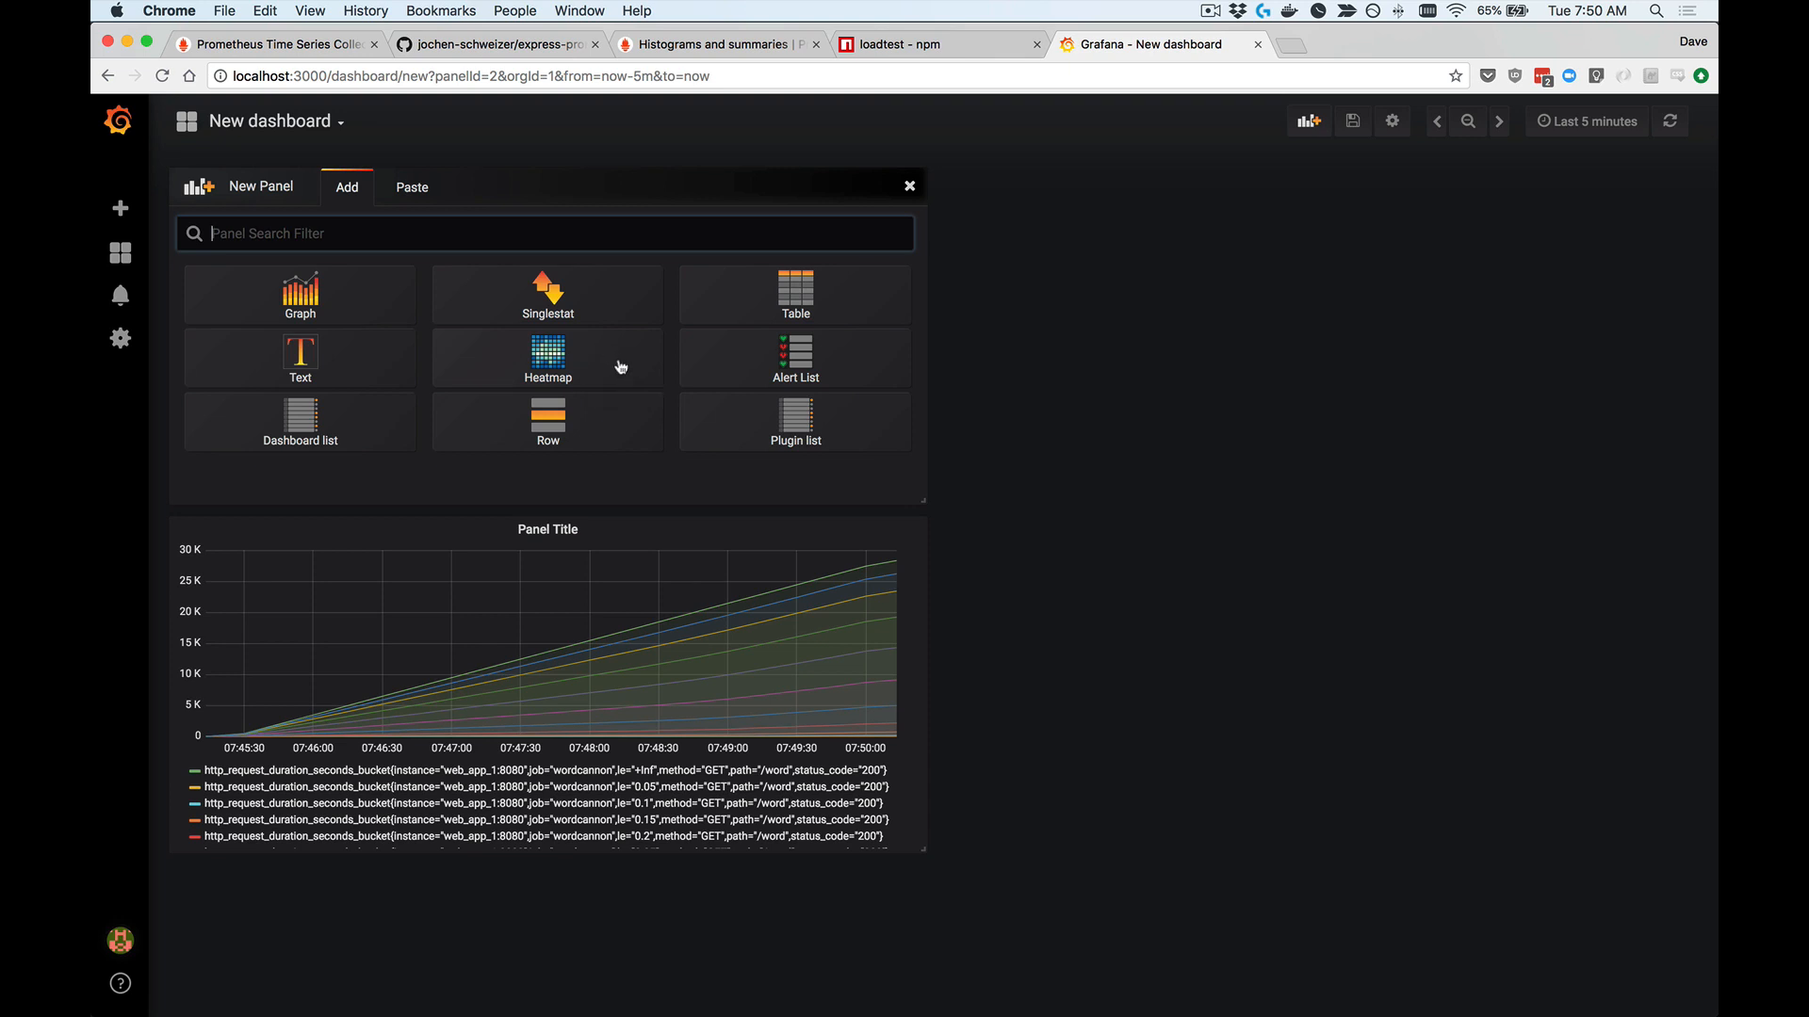
Step: Add a Heatmap panel to the dashboard and open it for editing
{"action": "left_click", "coordinate": [619, 368]}
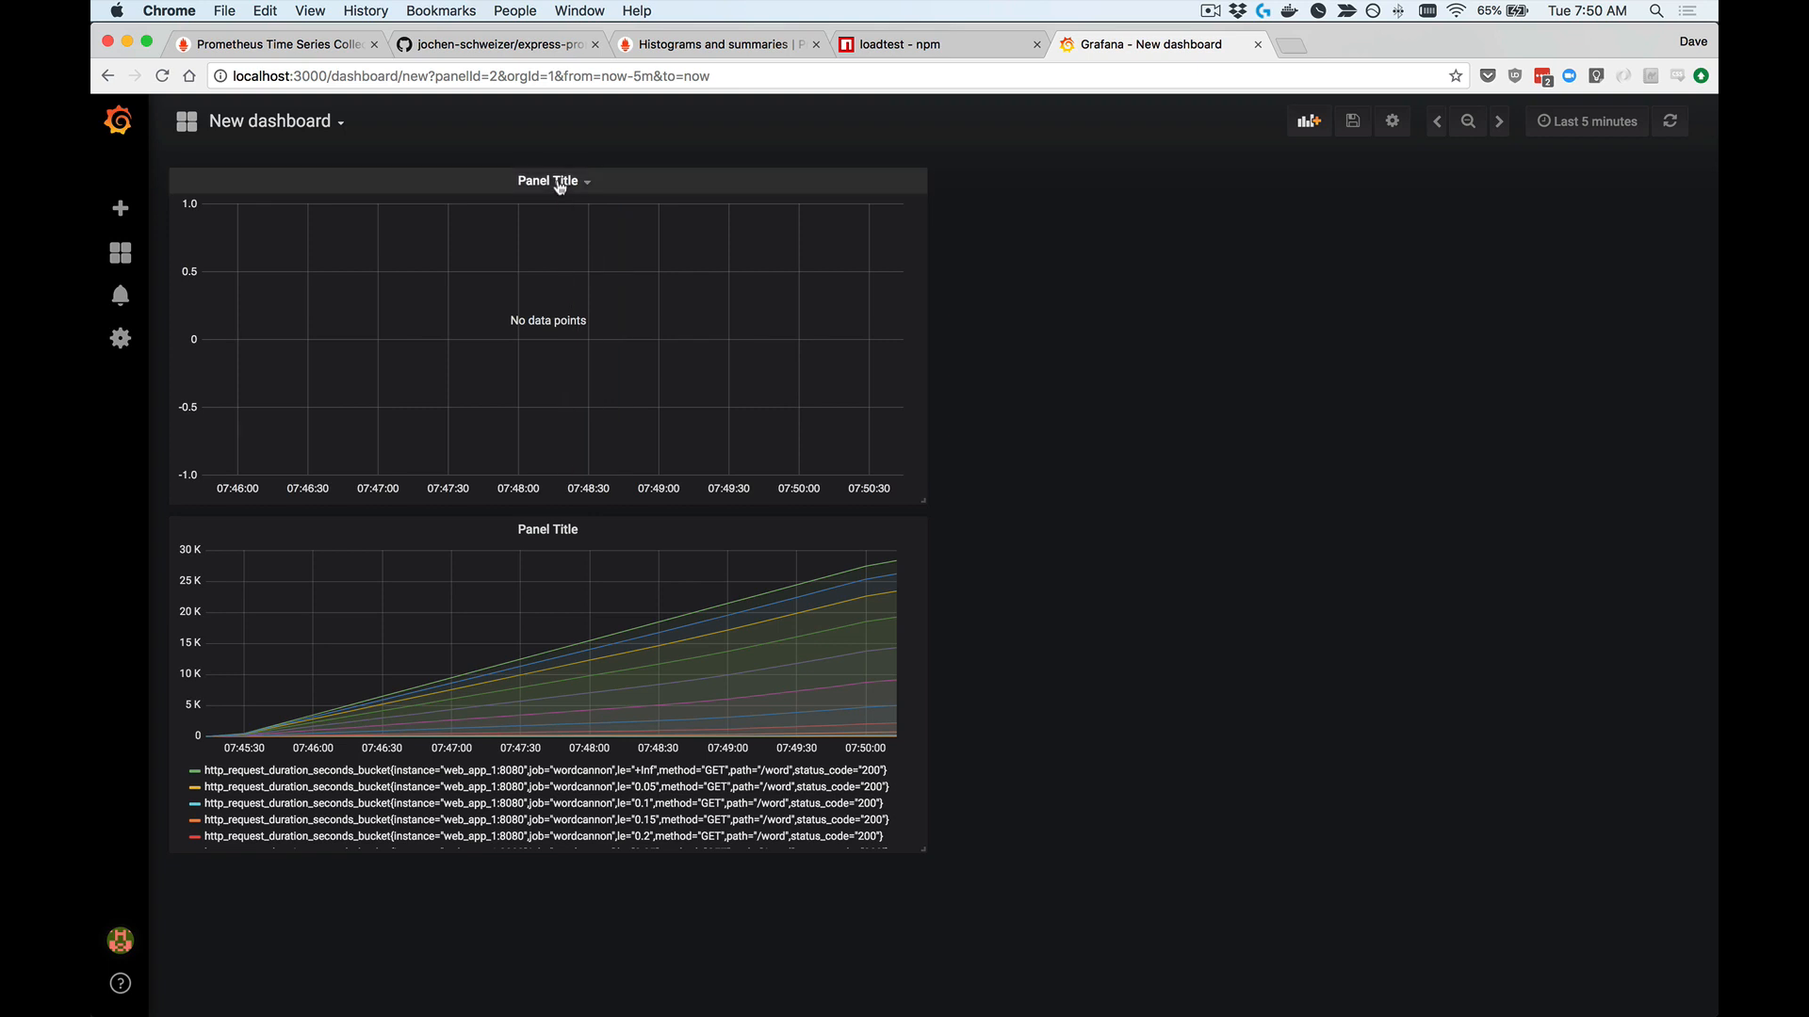
{"action": "left_click", "coordinate": [560, 182]}
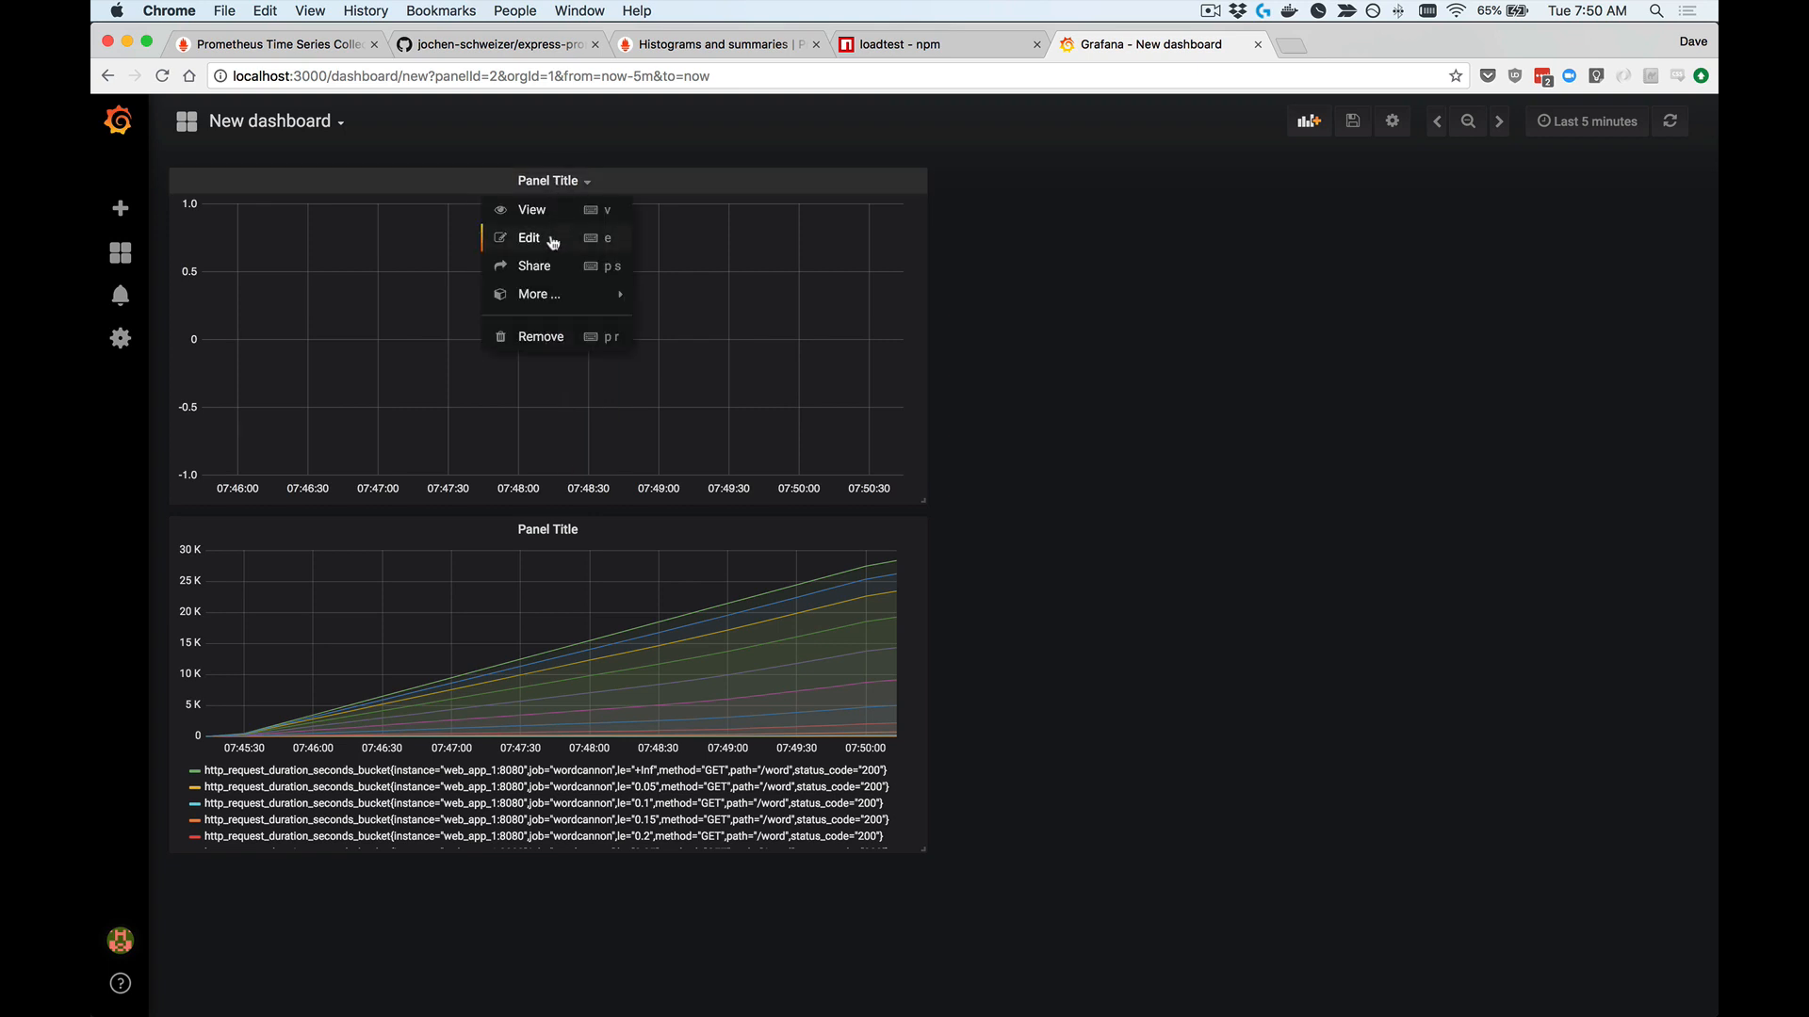
{"action": "left_click", "coordinate": [553, 241]}
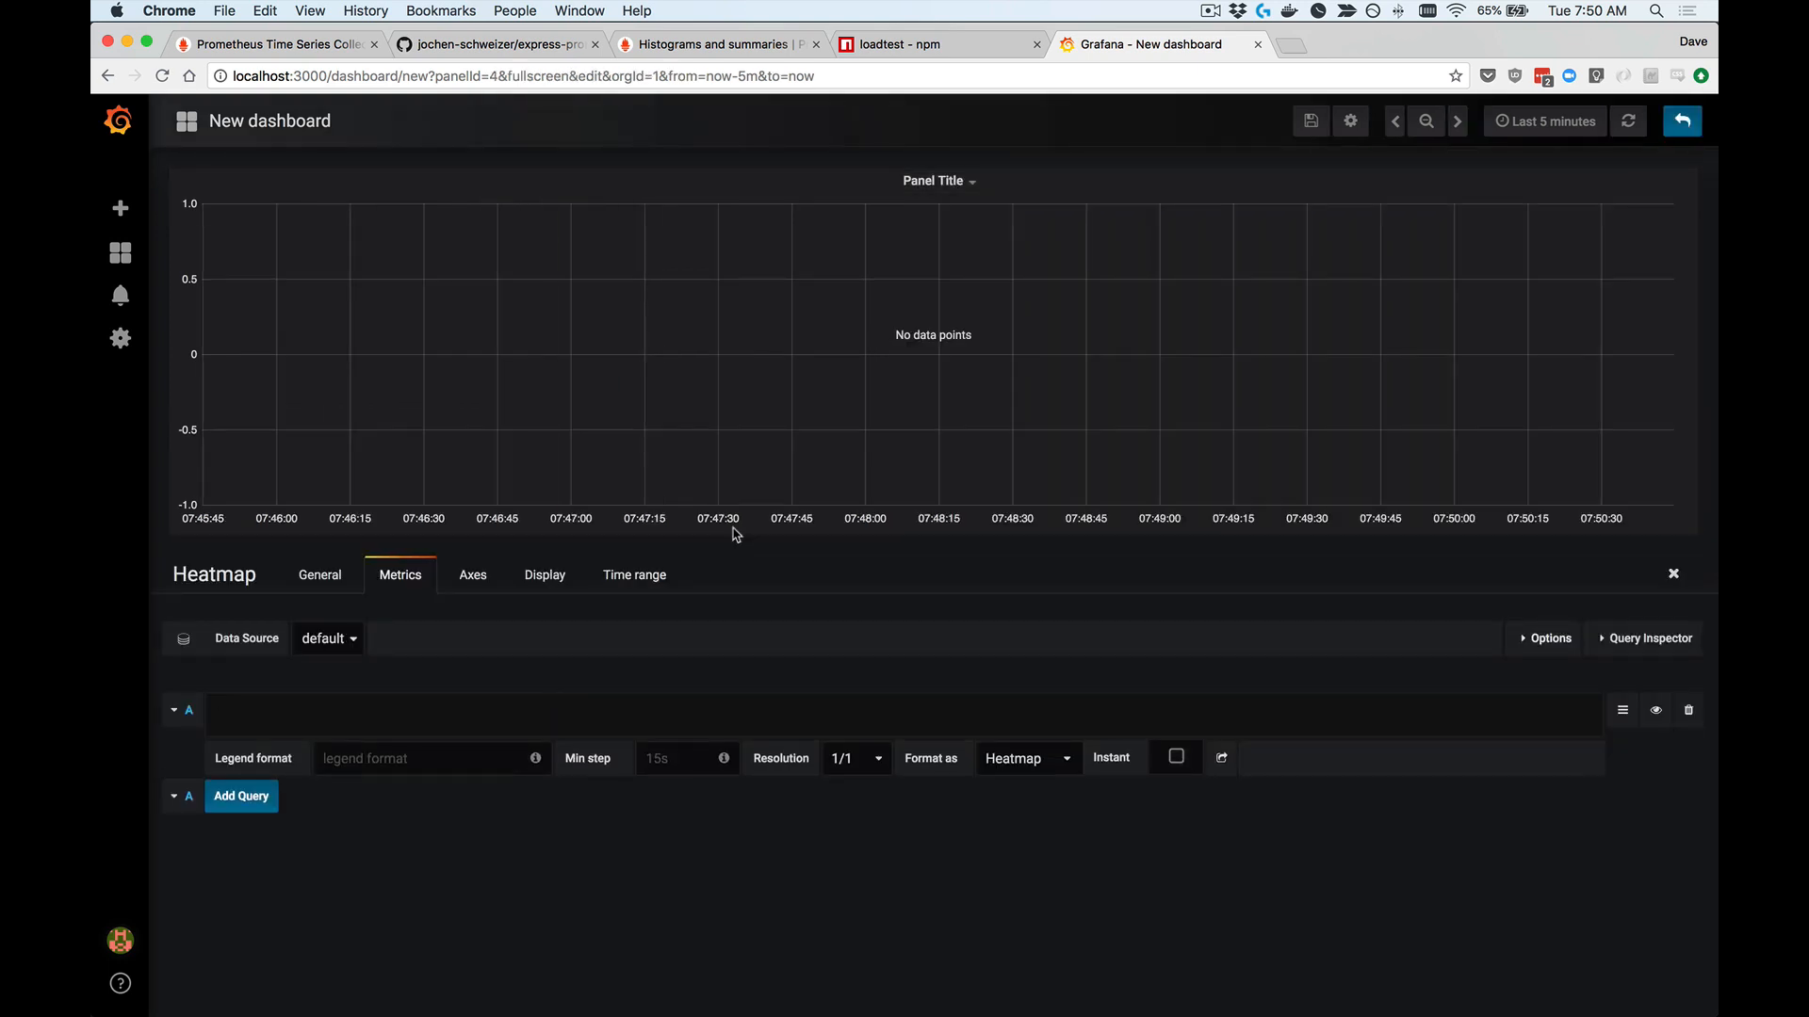
Step: Enter the metric http_request_duration_seconds_bucket in the heatmap panel's query A
{"action": "type", "text": "http_r"}
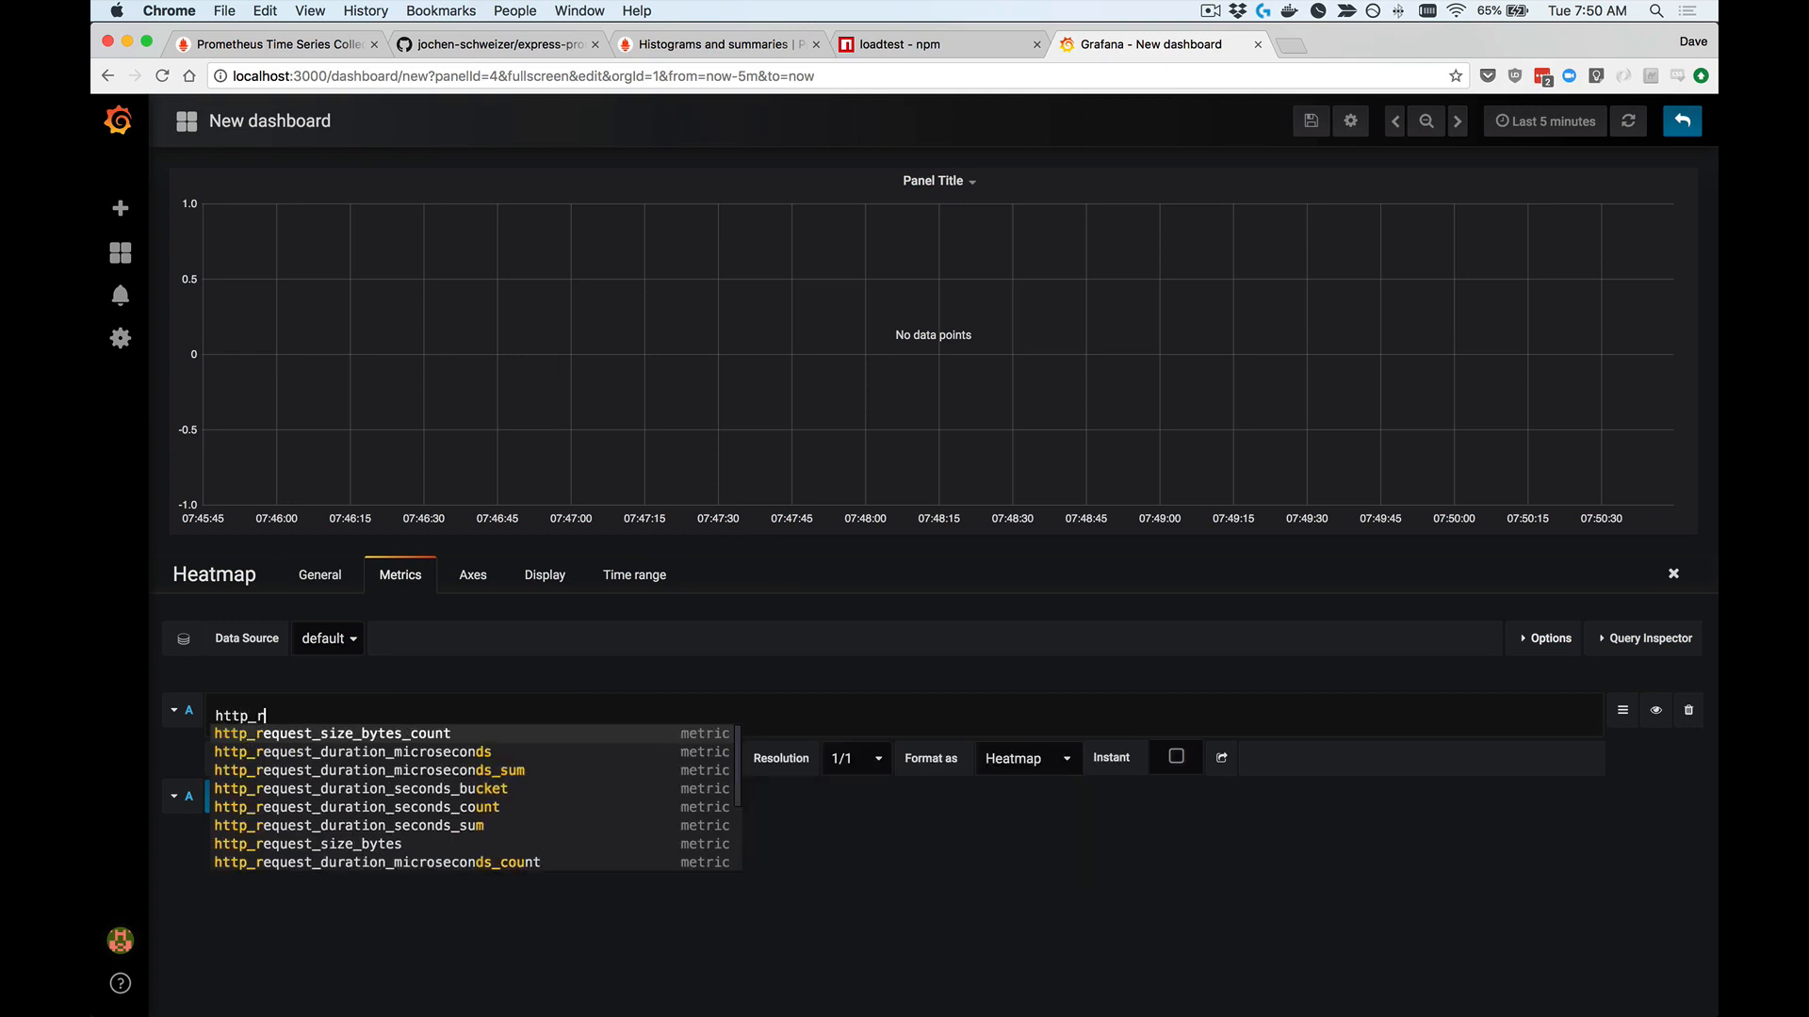
{"action": "type", "text": "equest"}
{"action": "key", "text": "Down"}
{"action": "key", "text": "Down"}
{"action": "key", "text": "Down"}
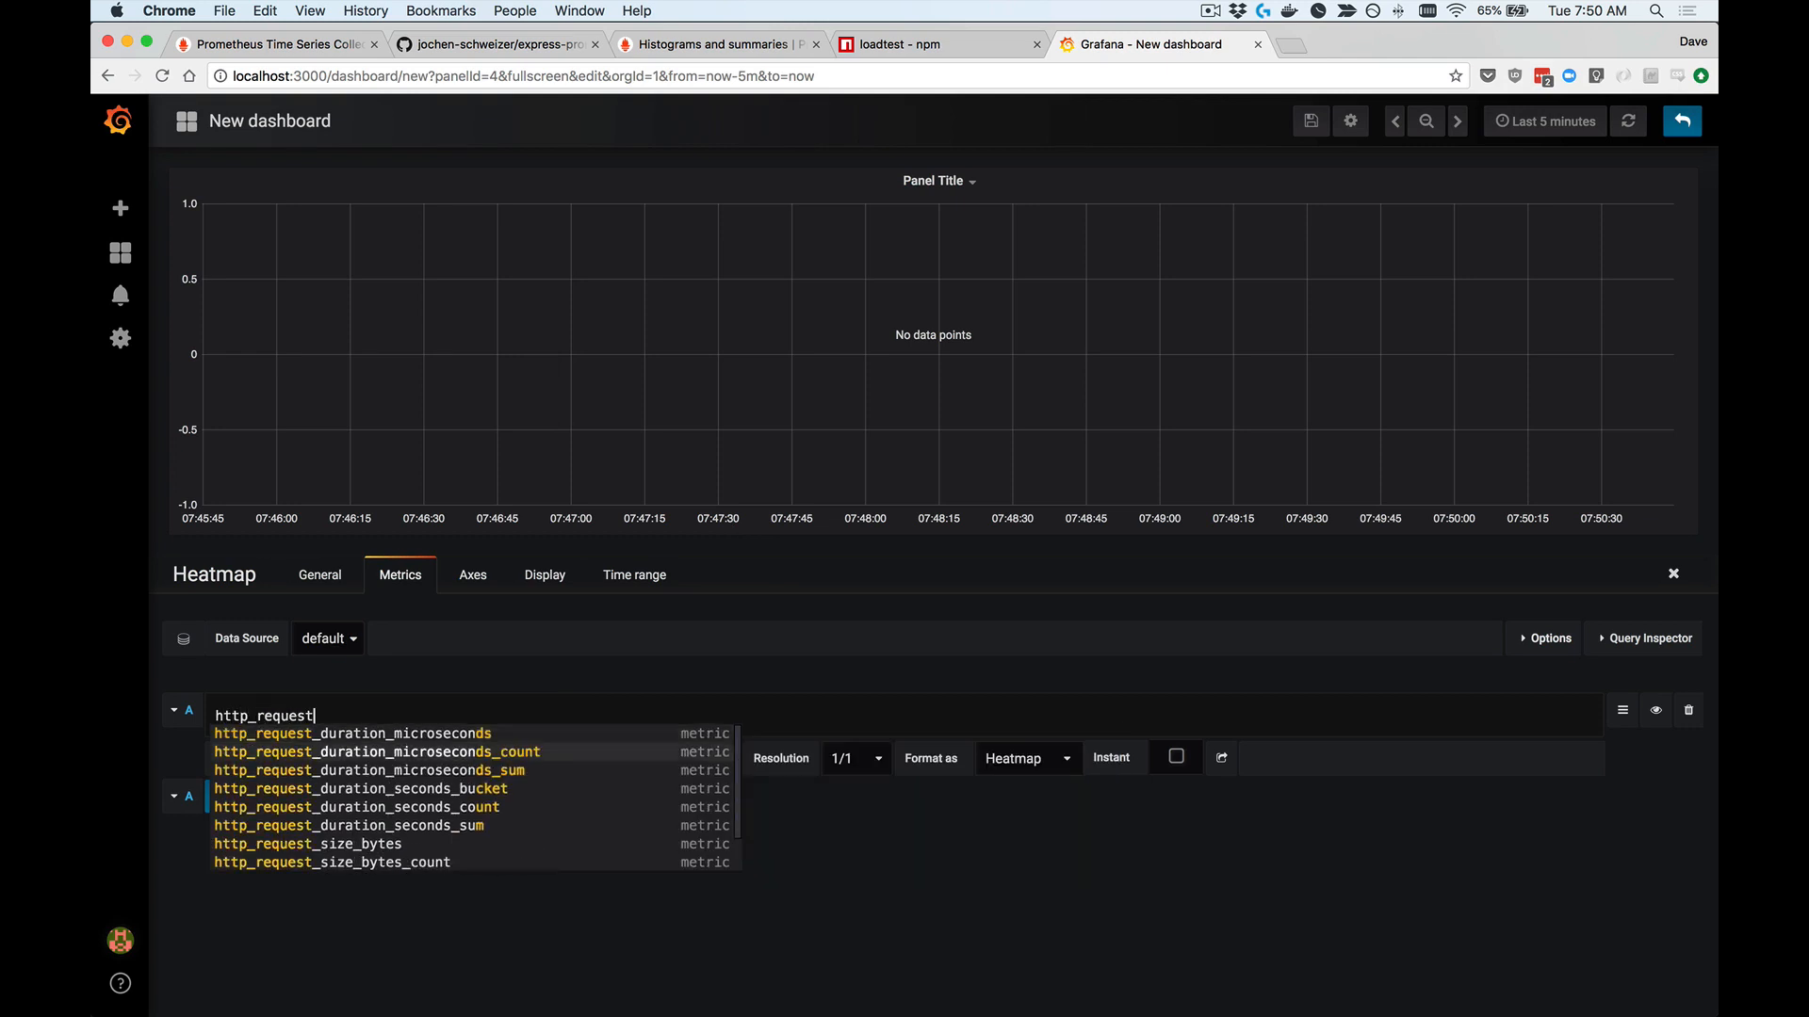
{"action": "key", "text": "Return"}
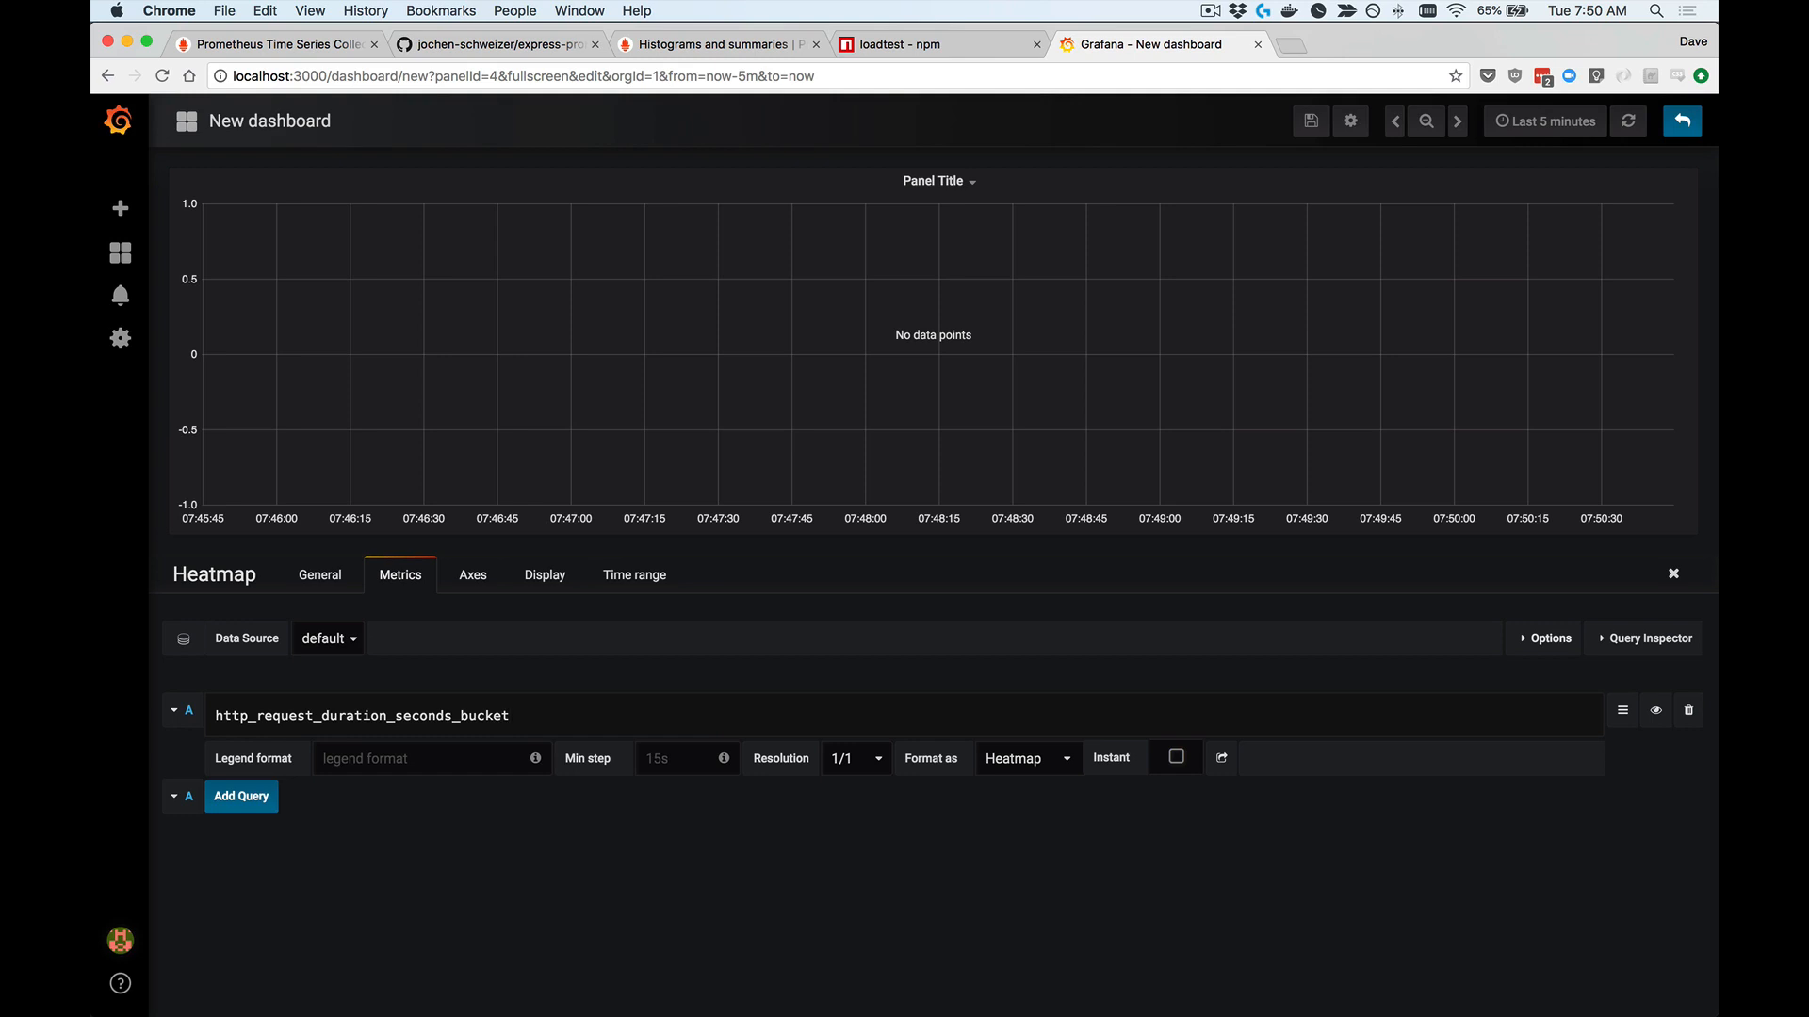
Step: Restrict the heatmap's query A to the label path="/word" and run the query
{"action": "type", "text": "{path=\"/word"}
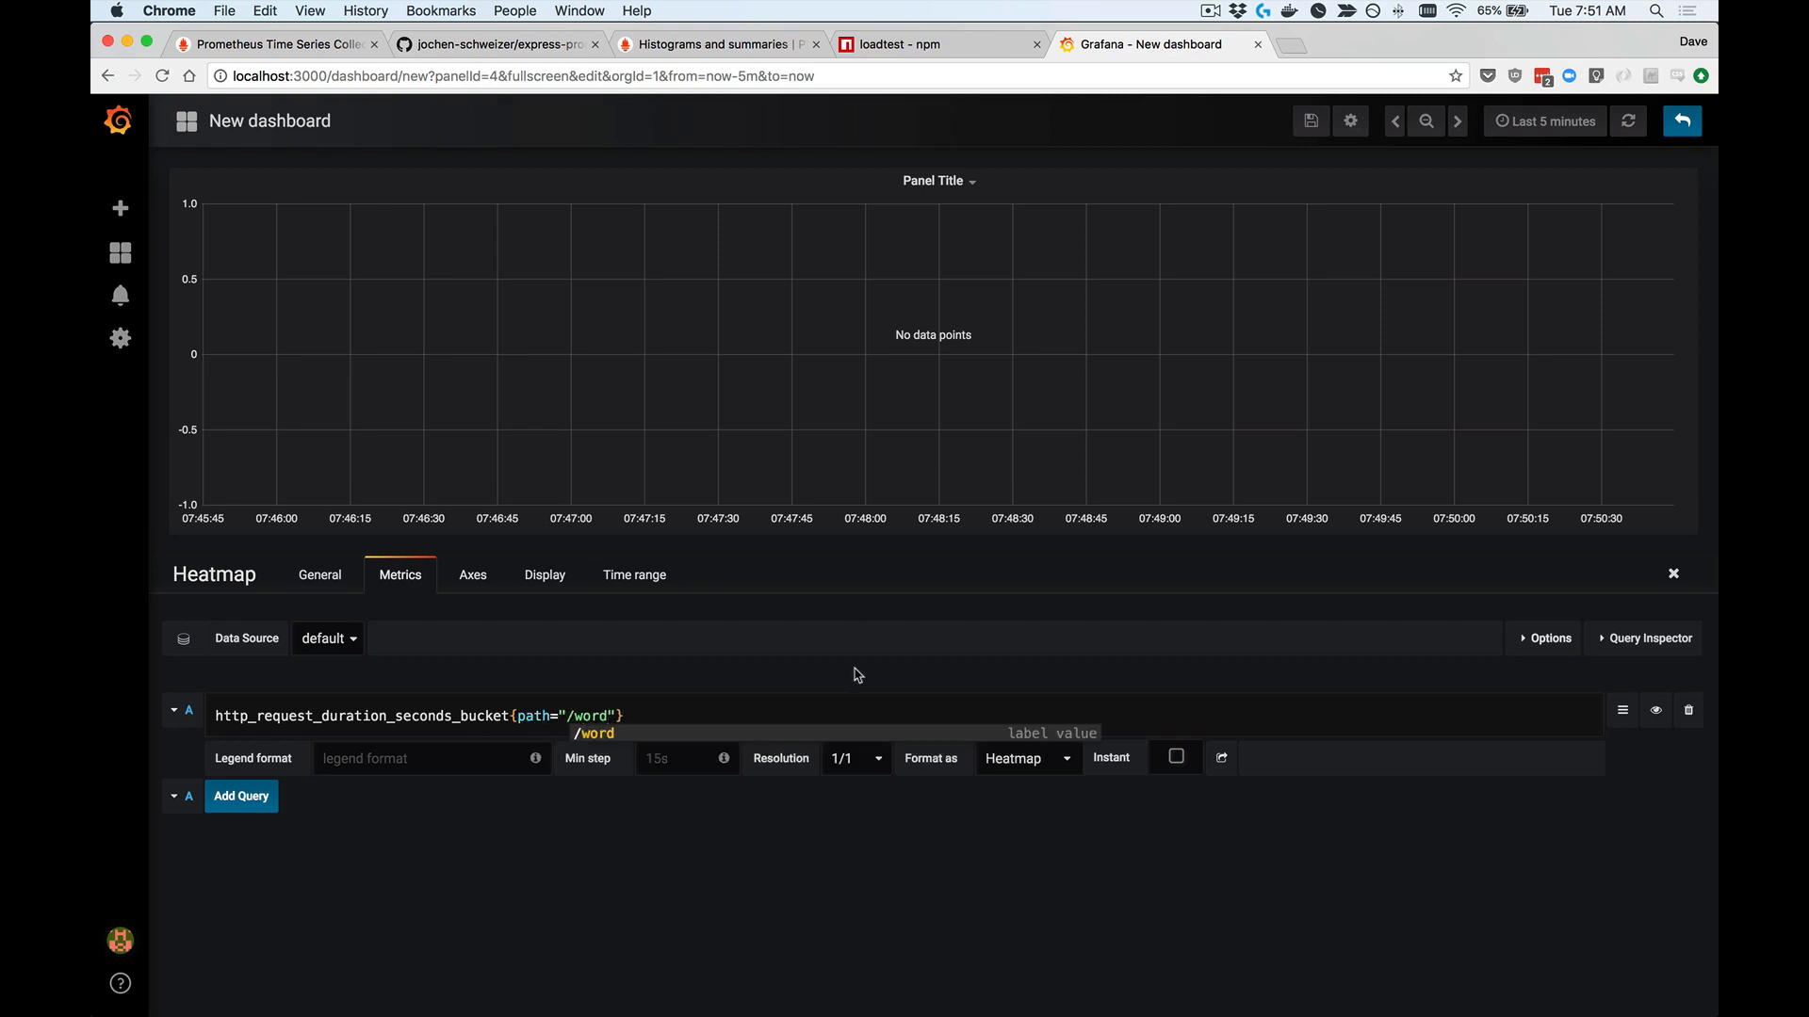
{"action": "left_click", "coordinate": [680, 873]}
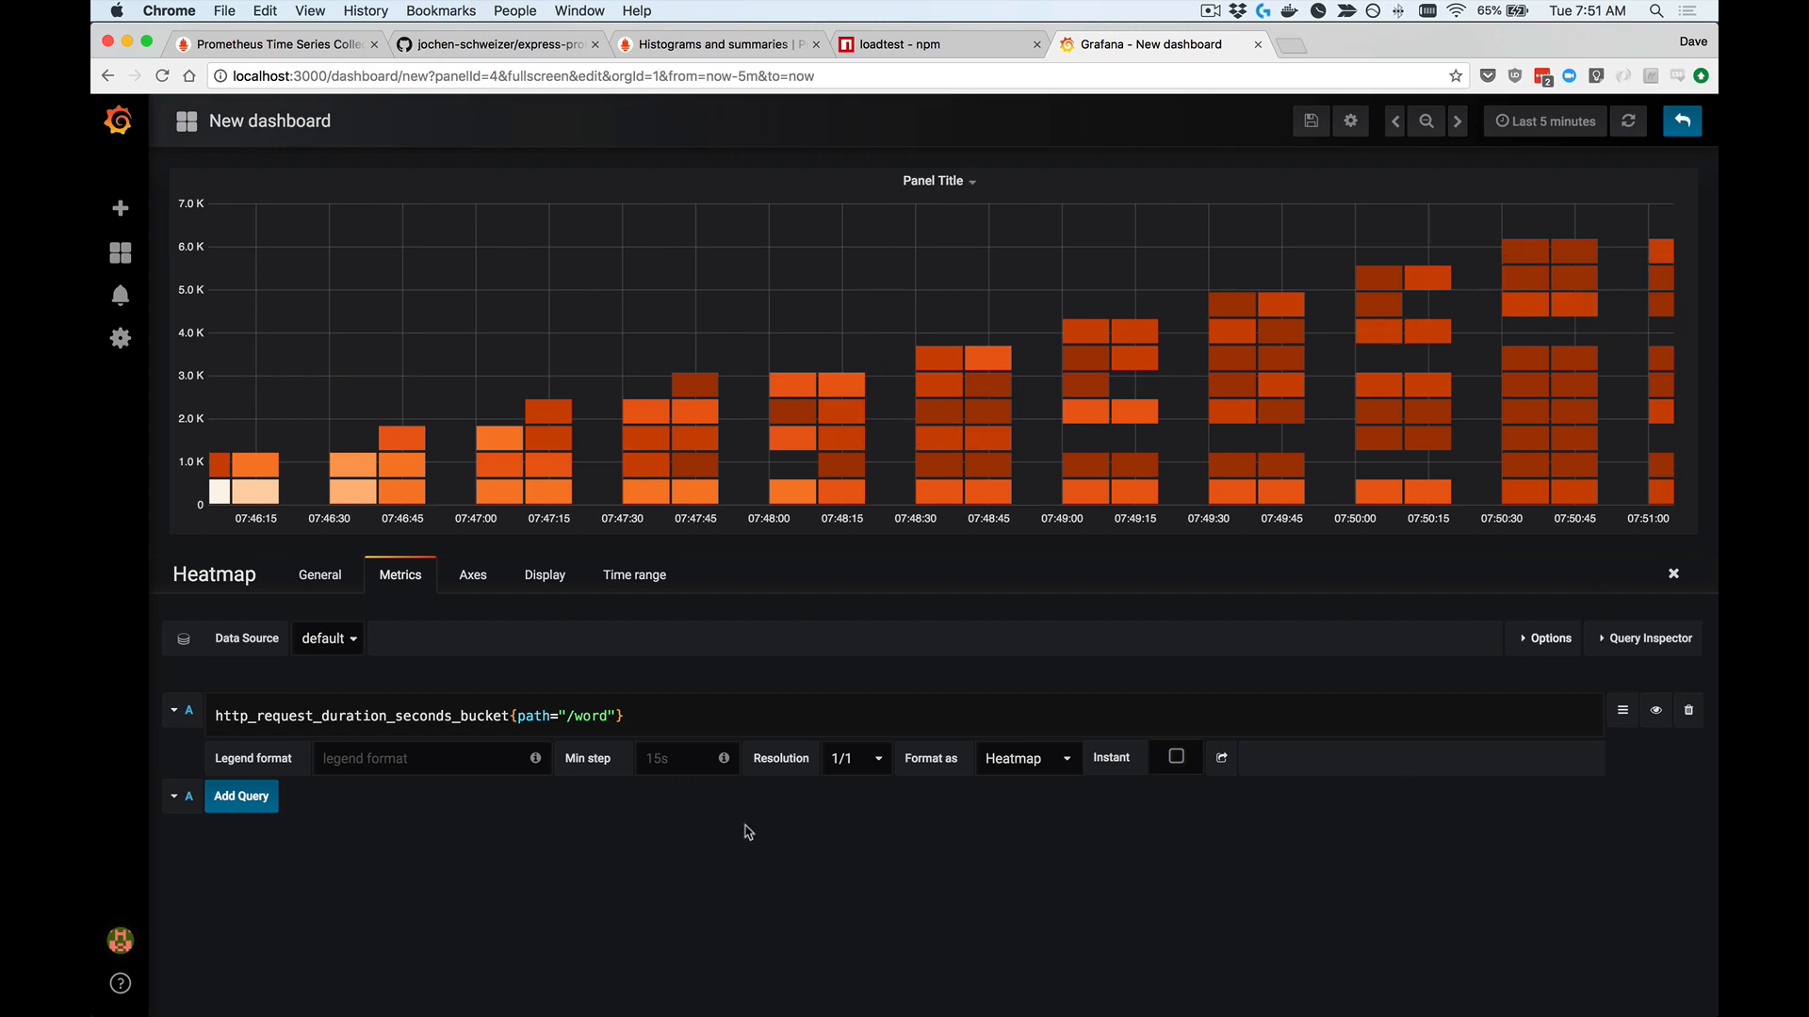
Step: Set the heatmap's data format to Time series buckets
{"action": "left_click", "coordinate": [474, 579]}
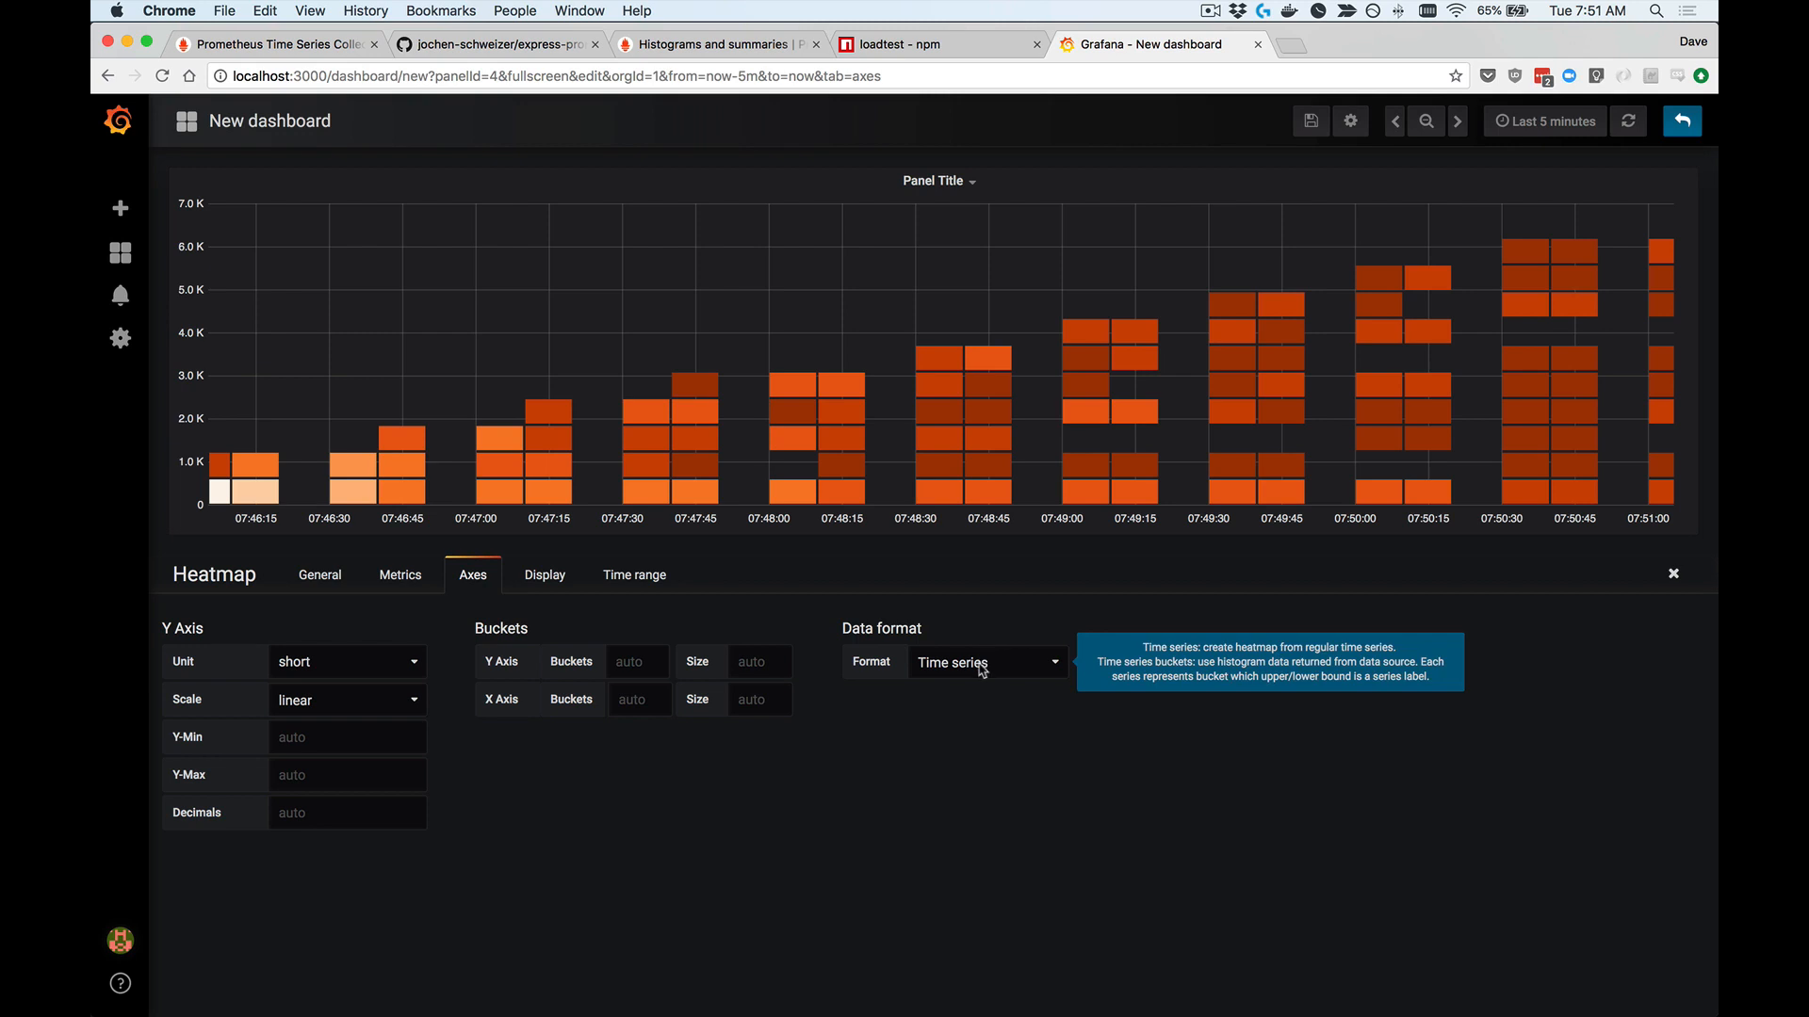
{"action": "mouse_move", "coordinate": [1031, 663]}
{"action": "left_click", "coordinate": [1031, 663]}
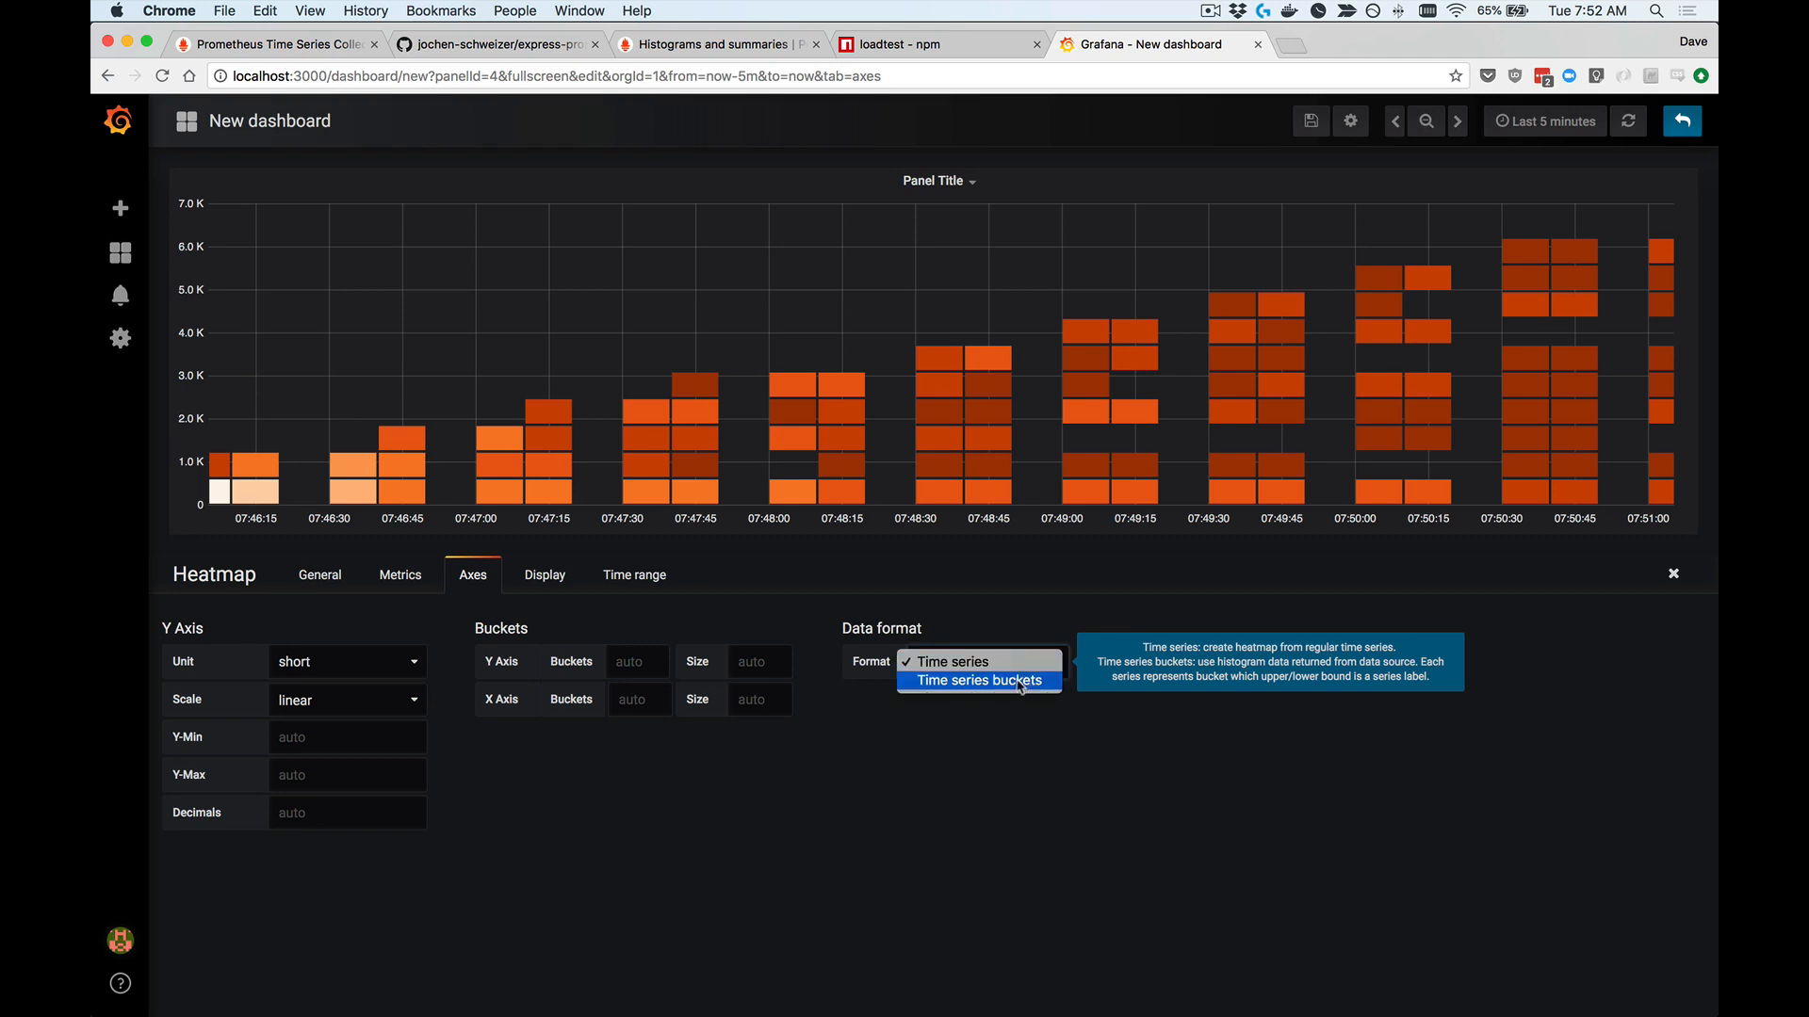
{"action": "left_click", "coordinate": [1022, 680]}
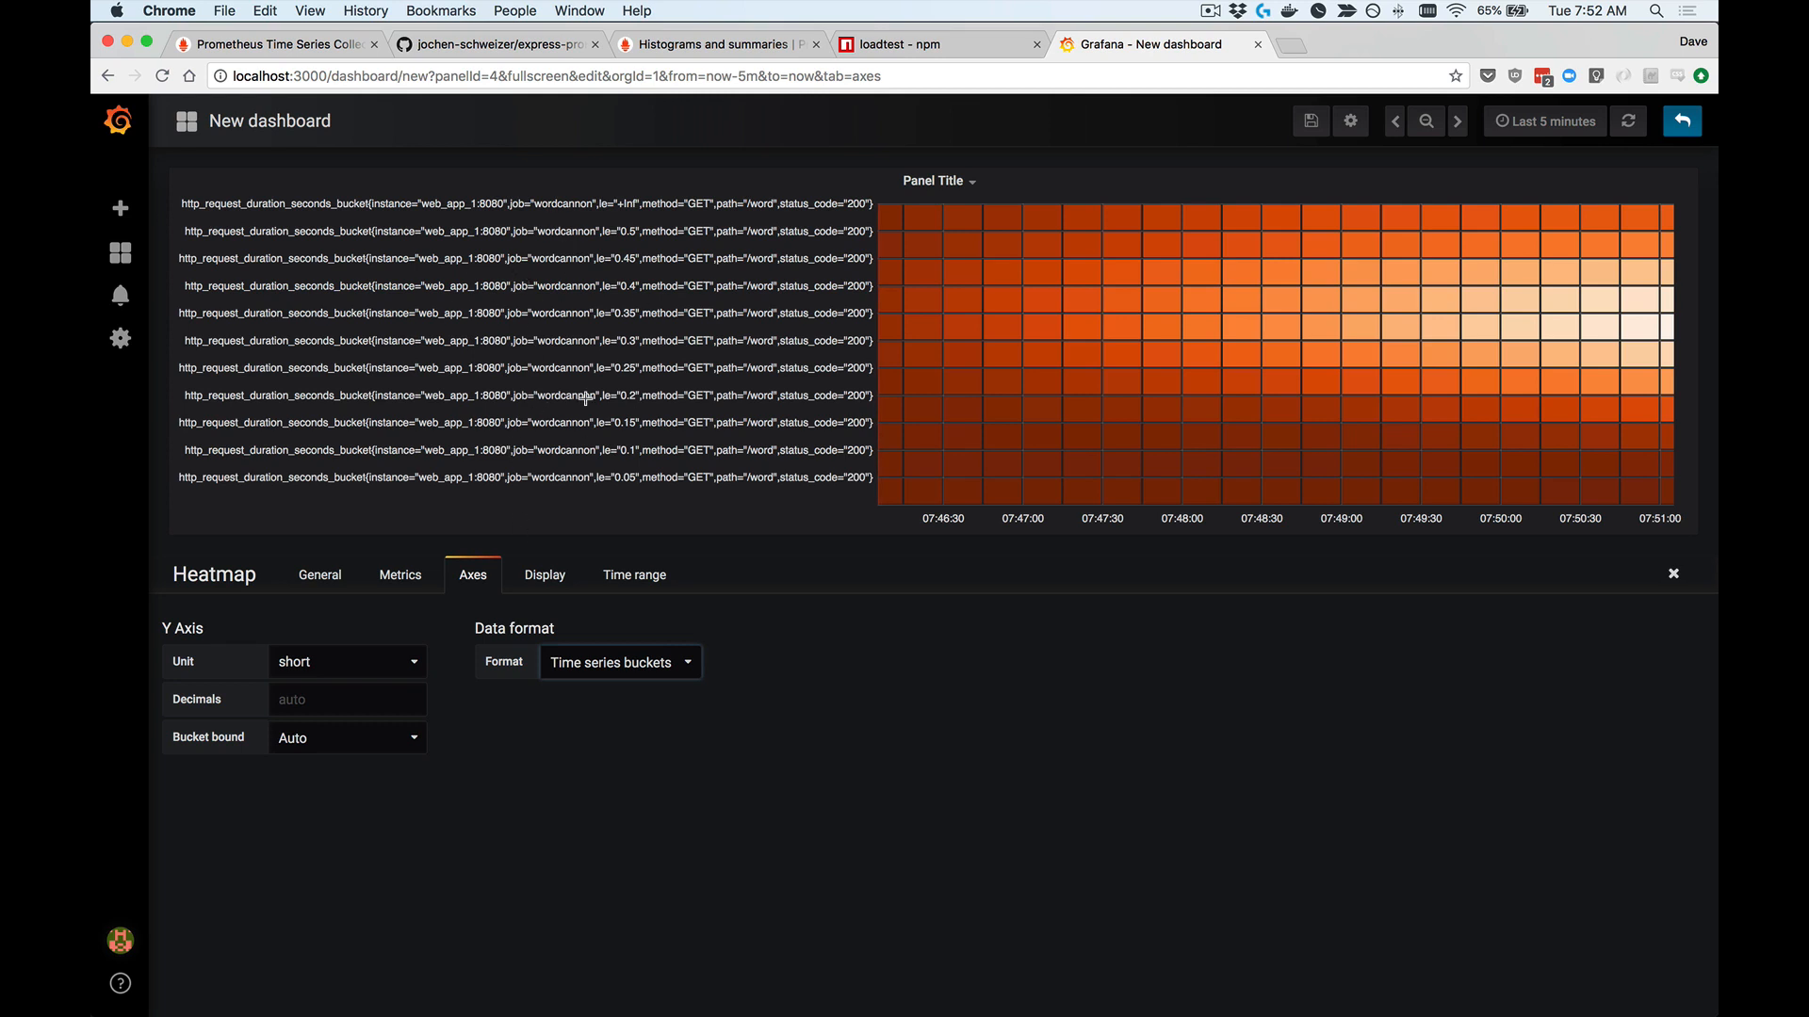
Step: Set query A's legend format to {{le}}
{"action": "left_click", "coordinate": [398, 578]}
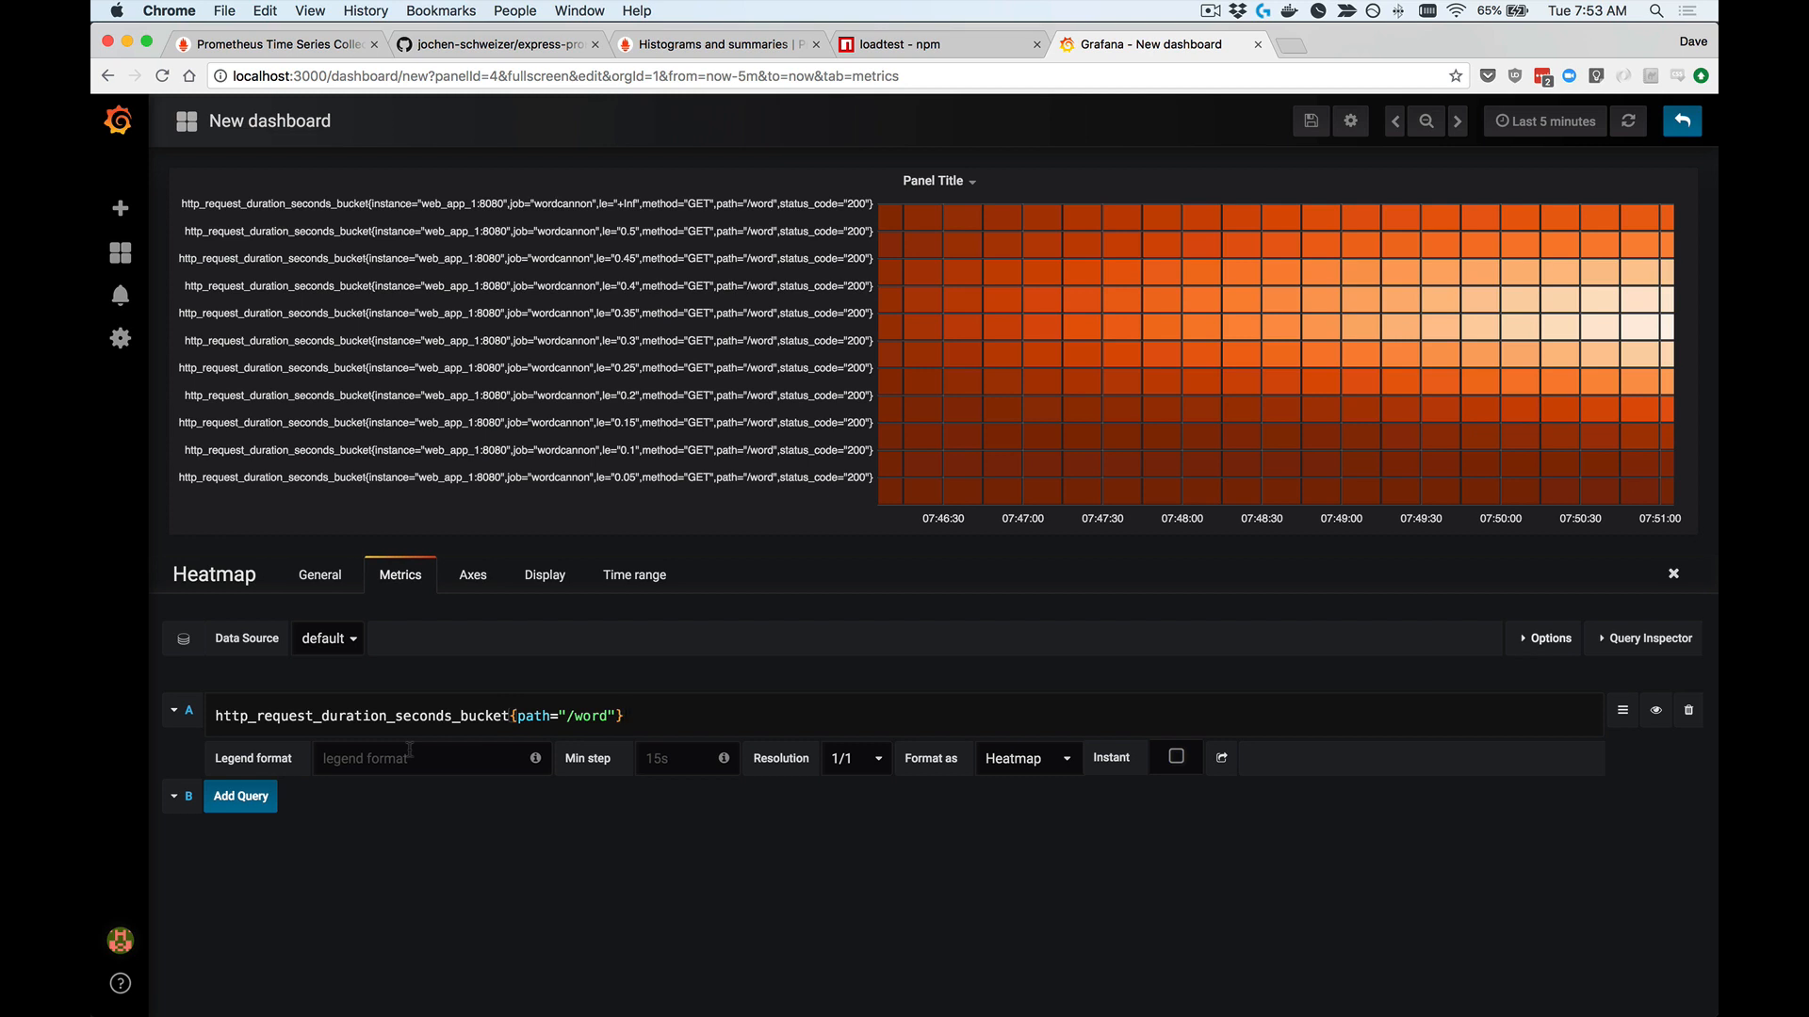
{"action": "left_click", "coordinate": [410, 749]}
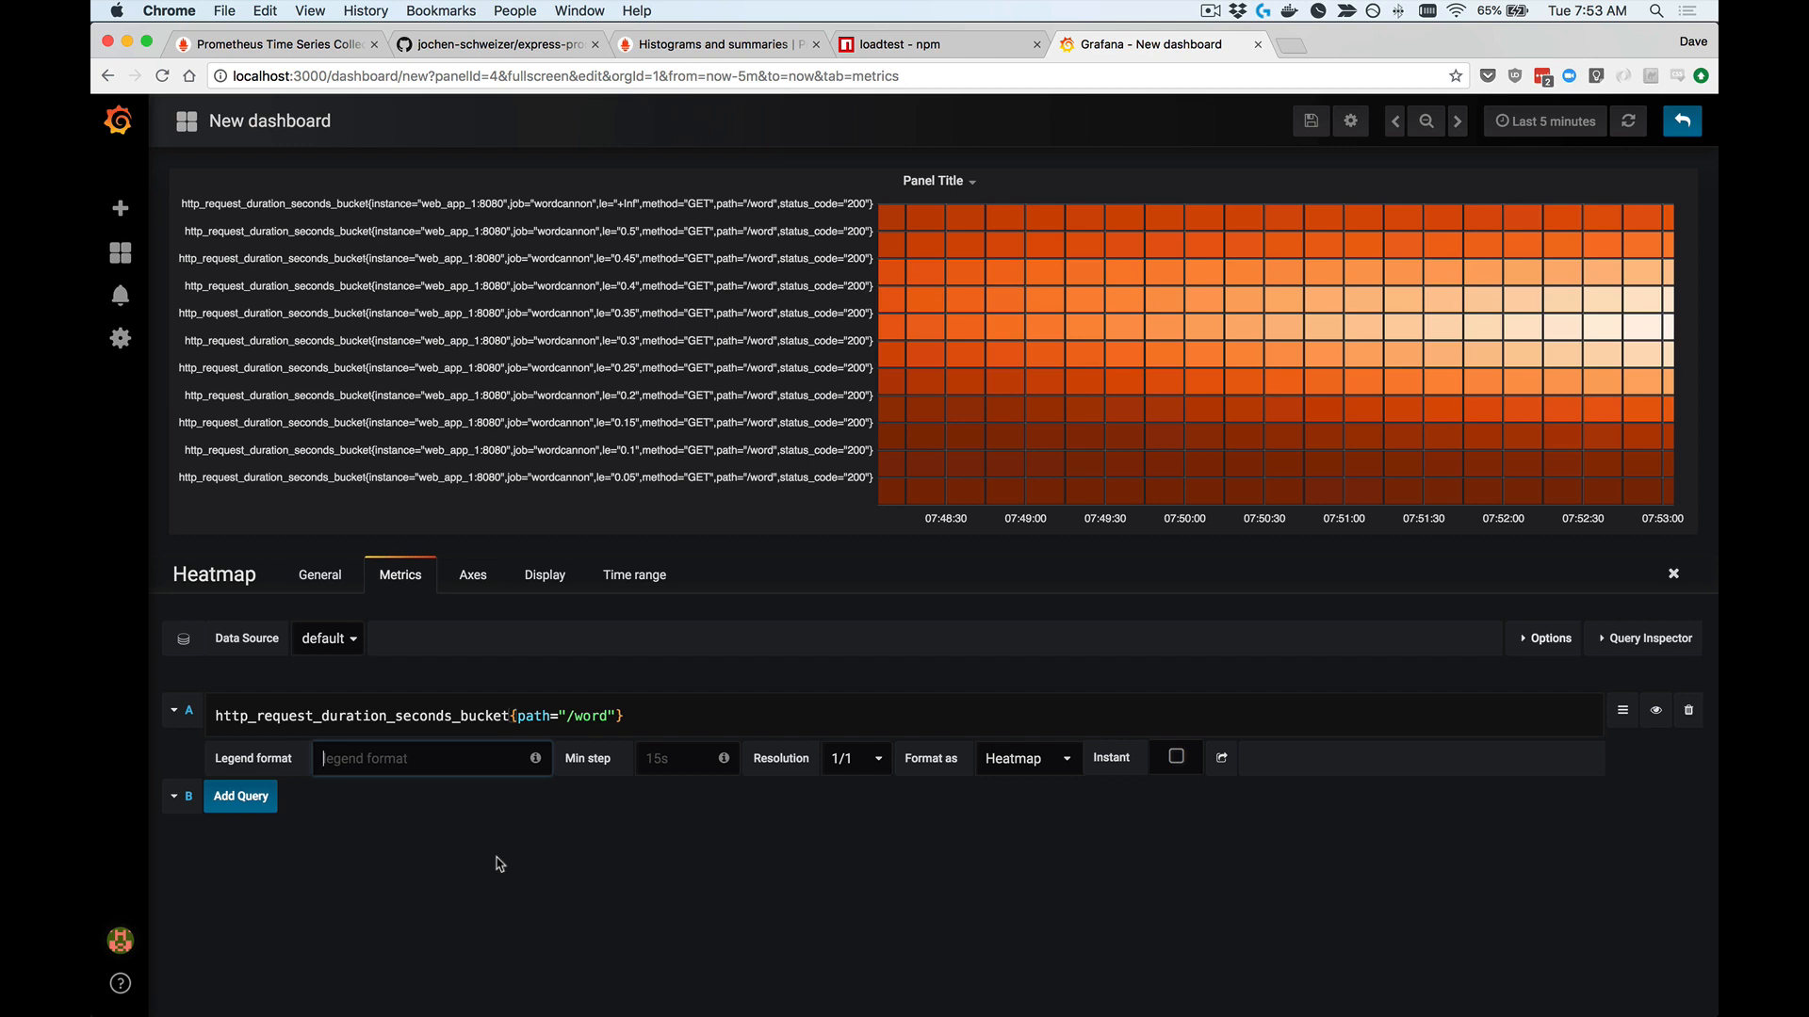
{"action": "type", "text": "{{le}}"}
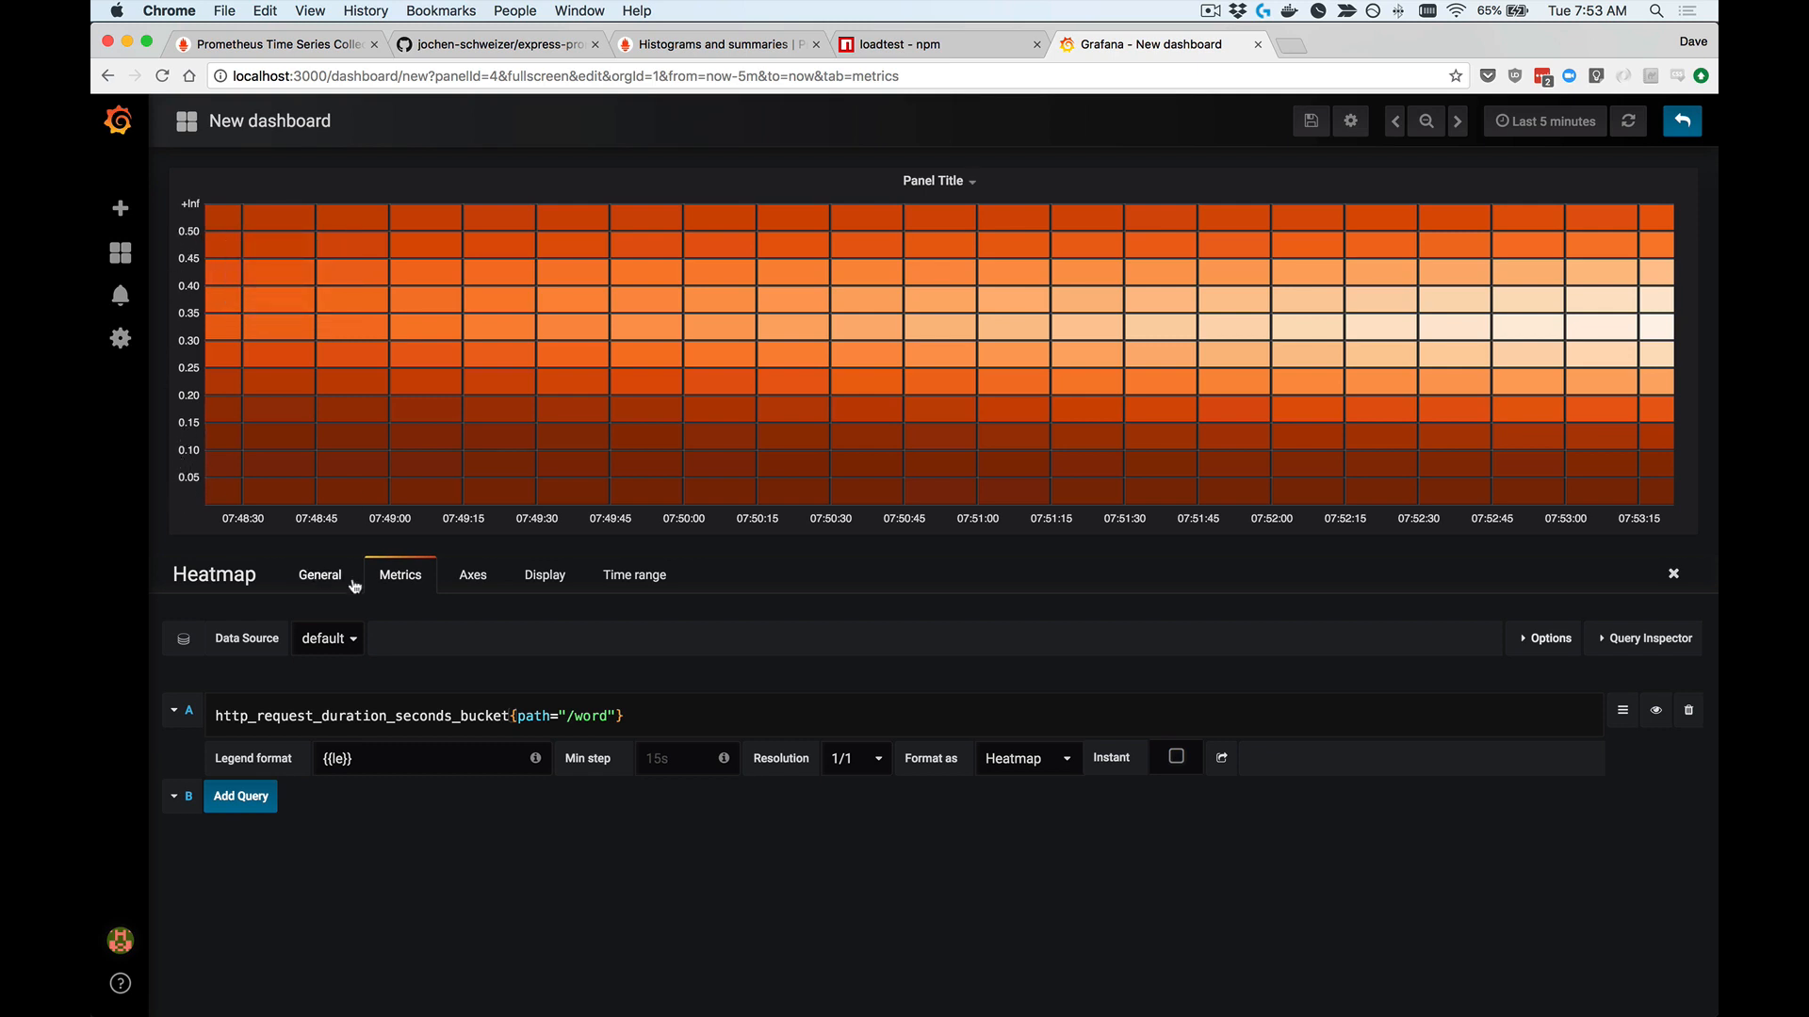
Step: Set the heatmap's Y axis unit to seconds (s) and the dashboard time range to Last 15 minutes
{"action": "left_click", "coordinate": [473, 577]}
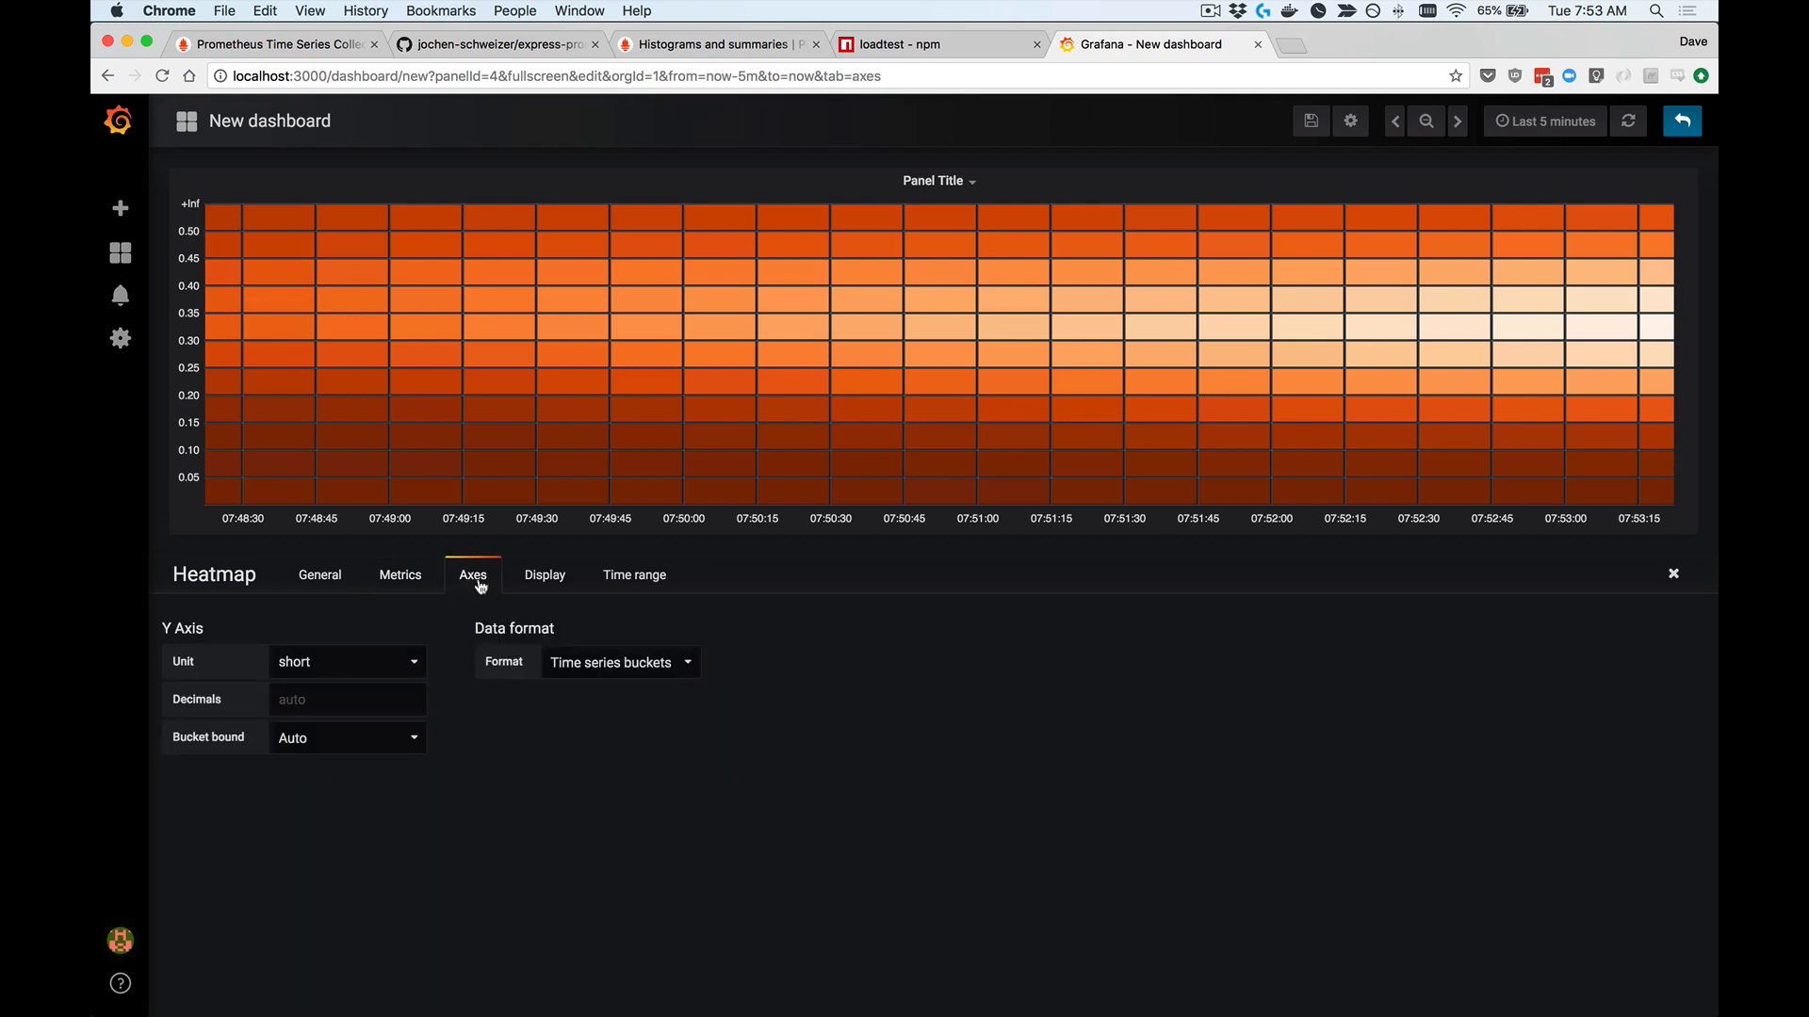
{"action": "left_click", "coordinate": [318, 662]}
{"action": "mouse_move", "coordinate": [339, 749]}
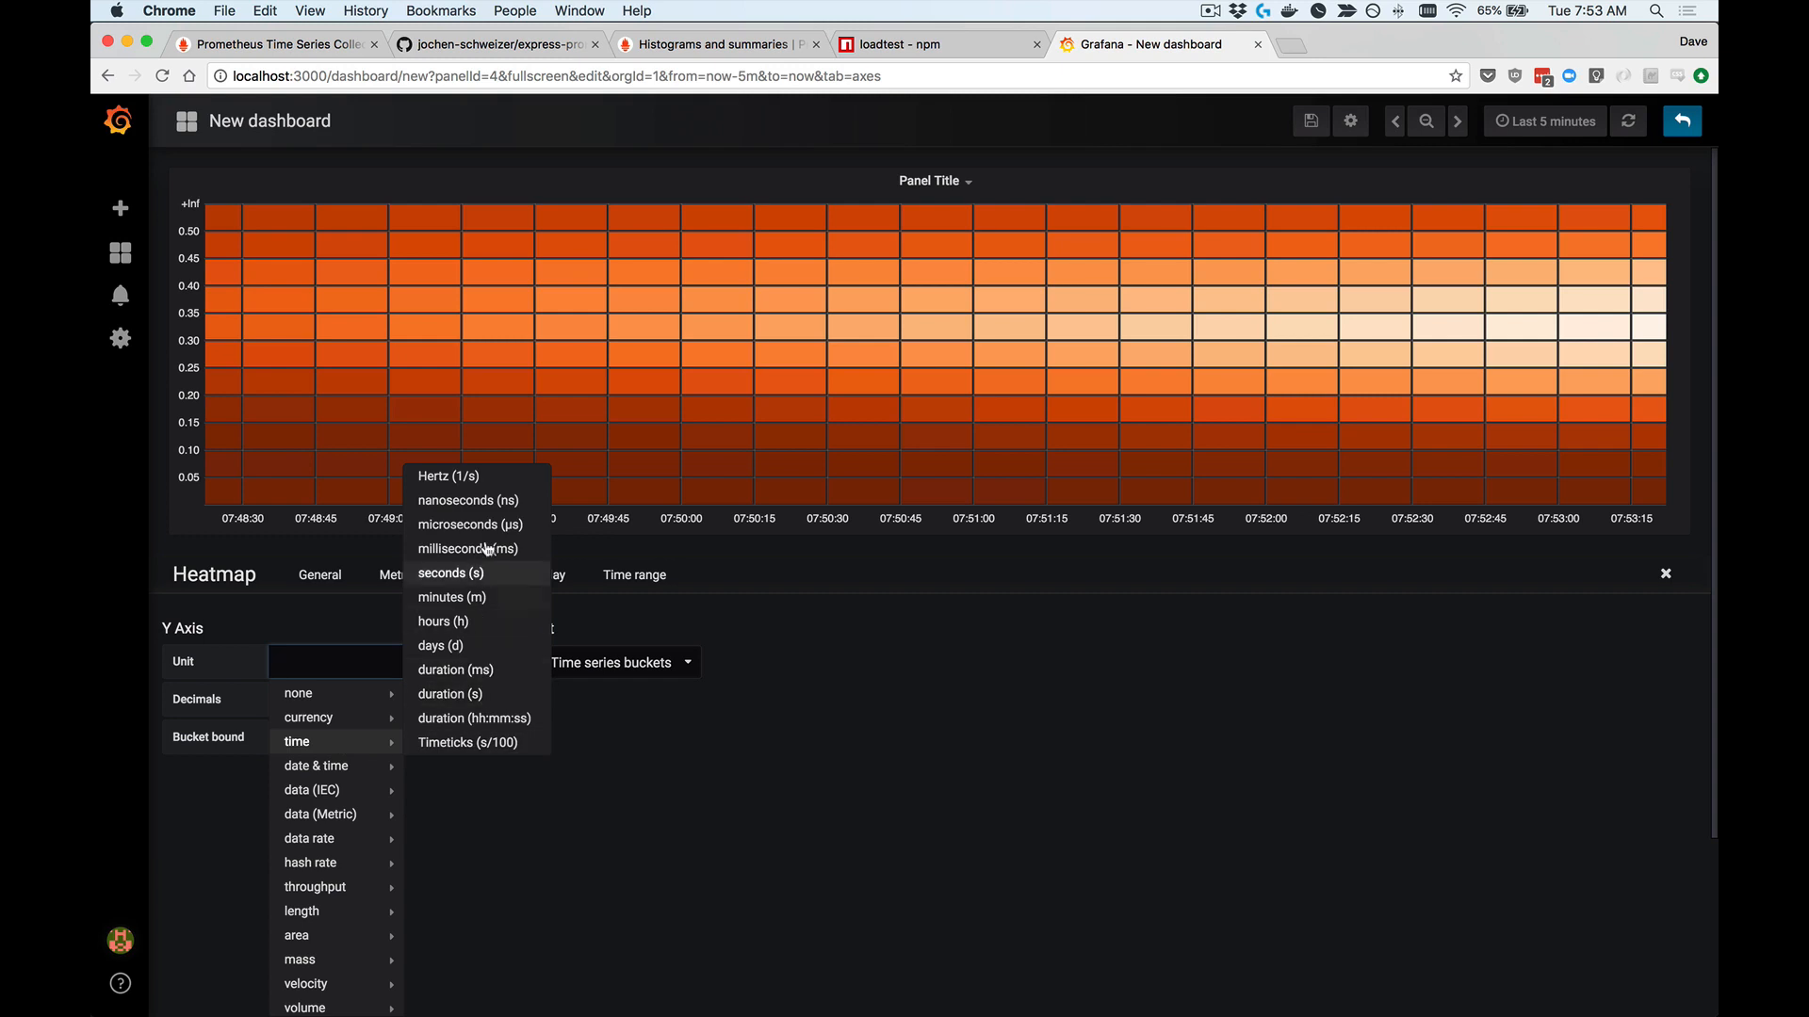
{"action": "left_click", "coordinate": [510, 577]}
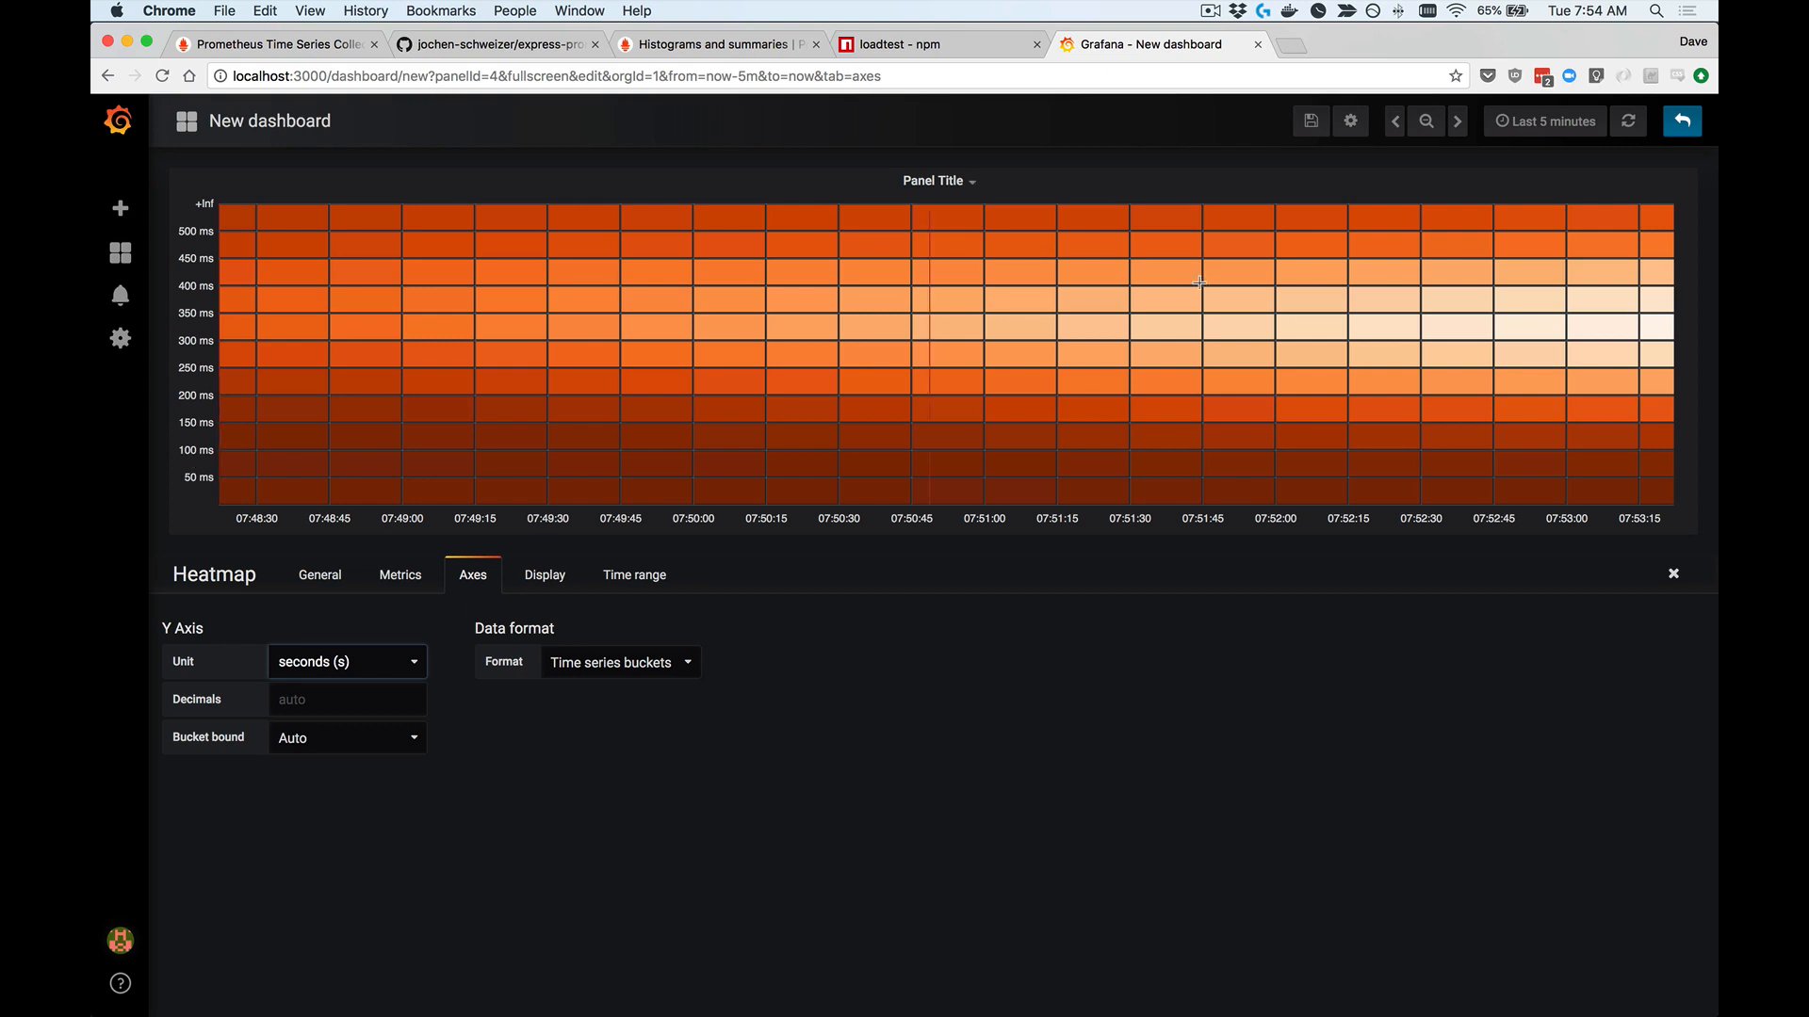
{"action": "left_click", "coordinate": [1533, 119]}
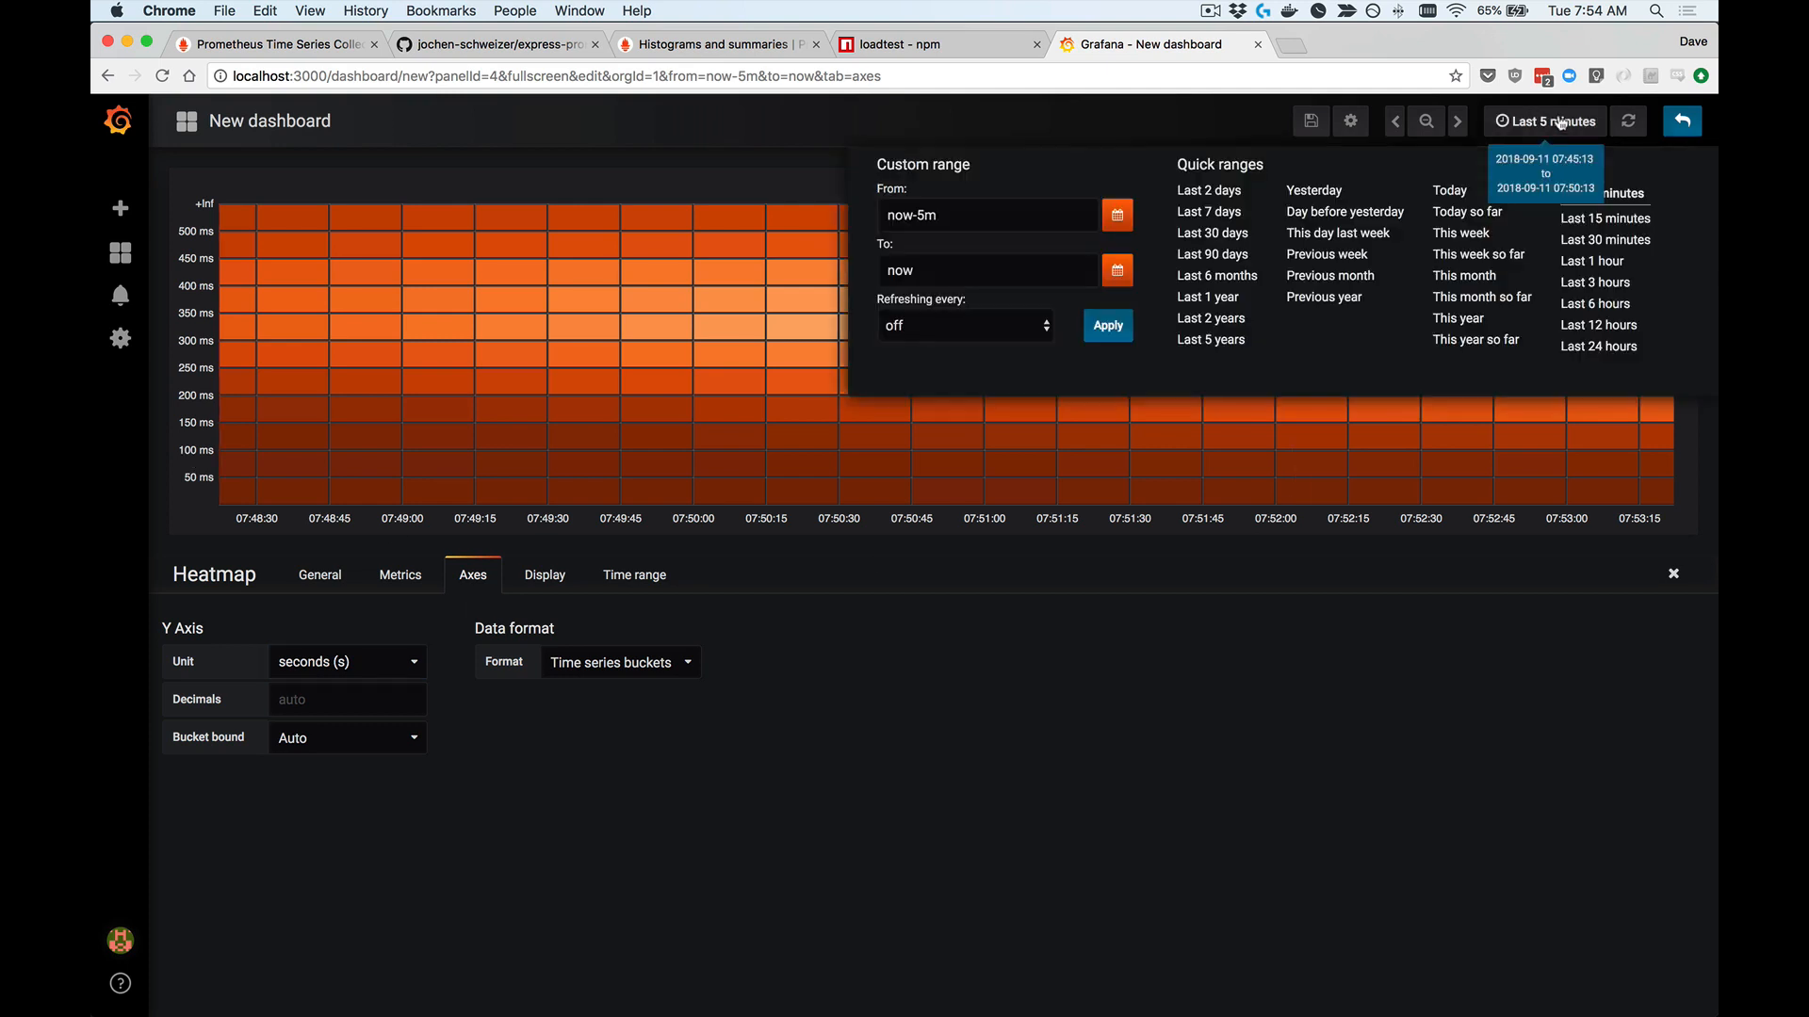
{"action": "left_click", "coordinate": [1604, 220]}
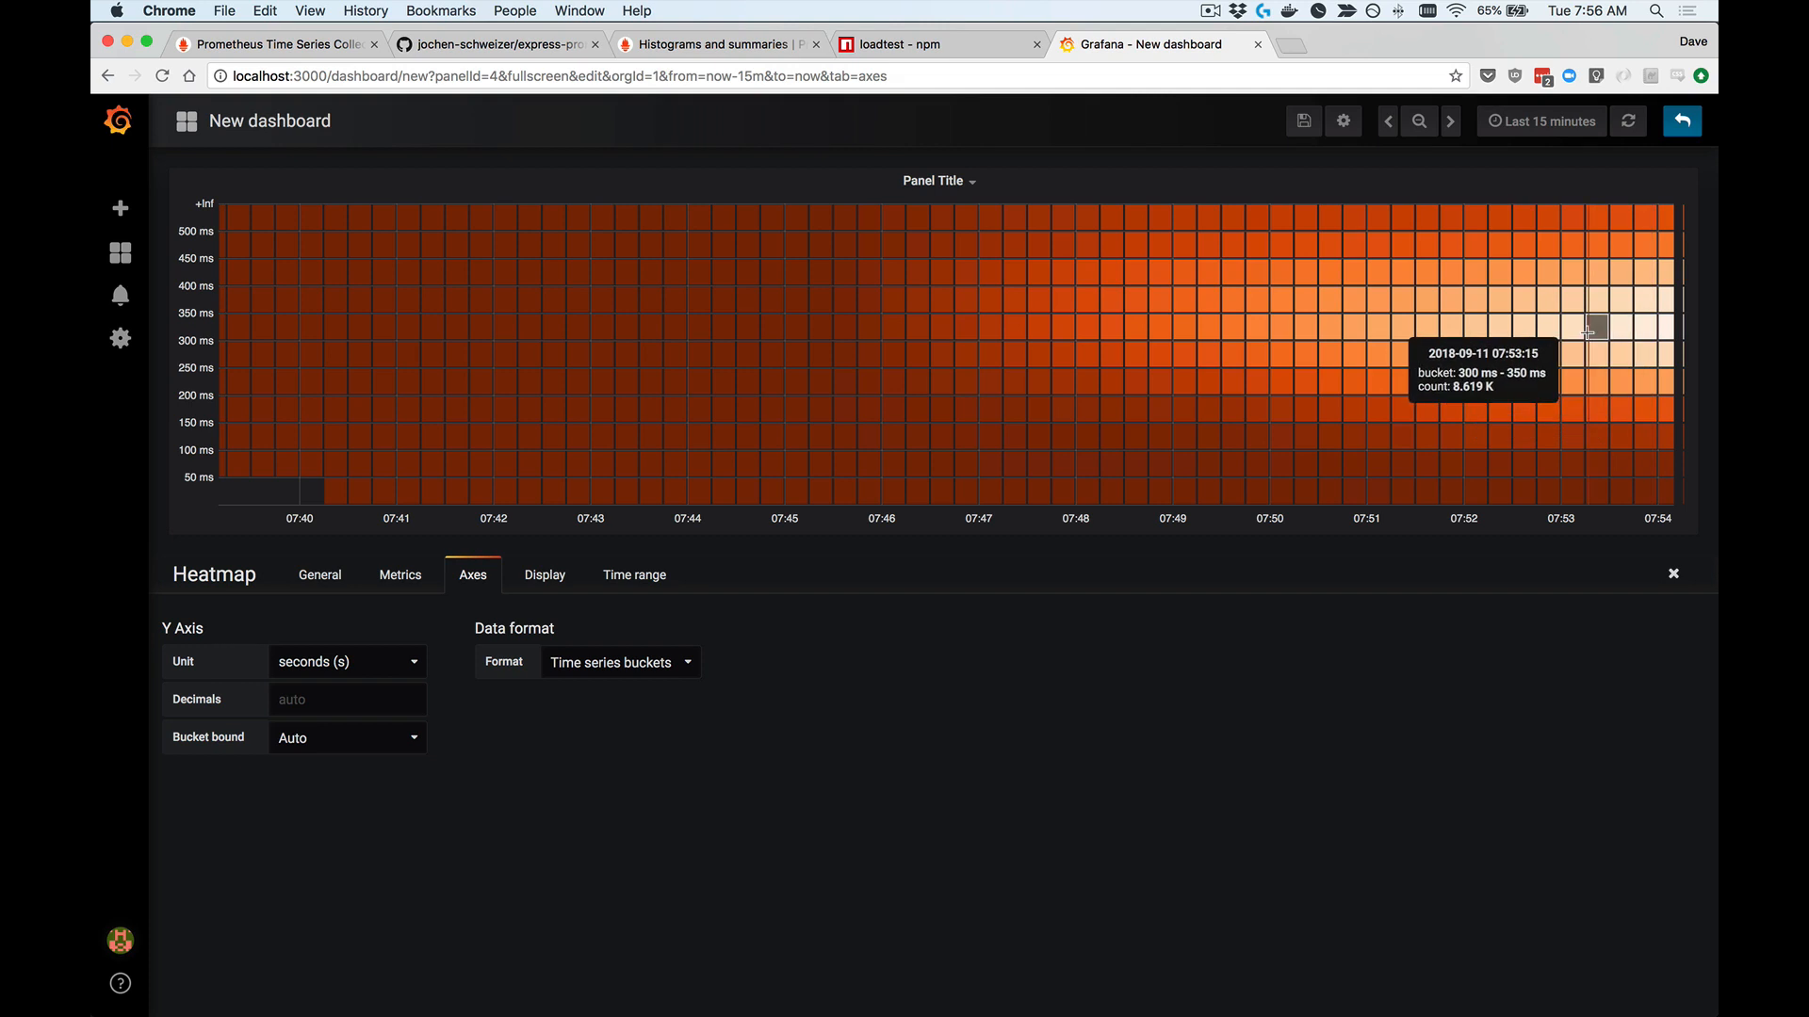
Step: Change query A to increase(http_request_duration_seconds_bucket{path="/word"}[1m]) and run it
{"action": "left_click", "coordinate": [402, 581]}
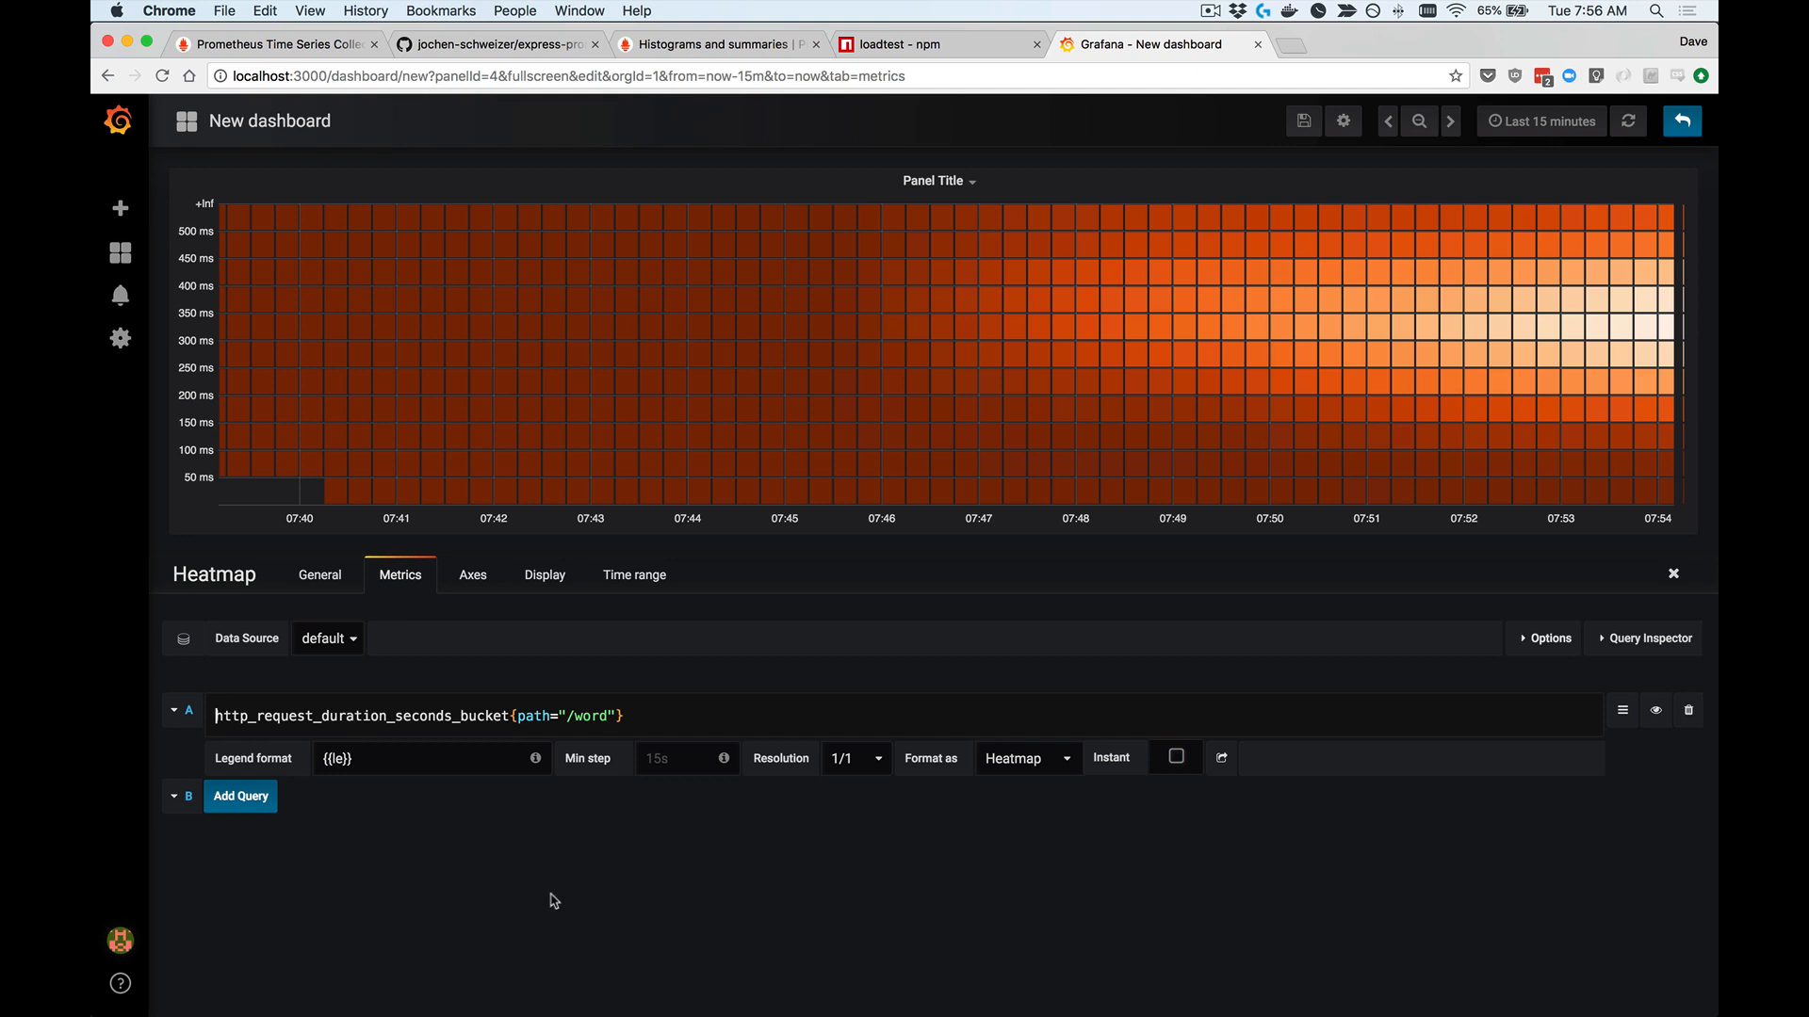
{"action": "type", "text": "in"}
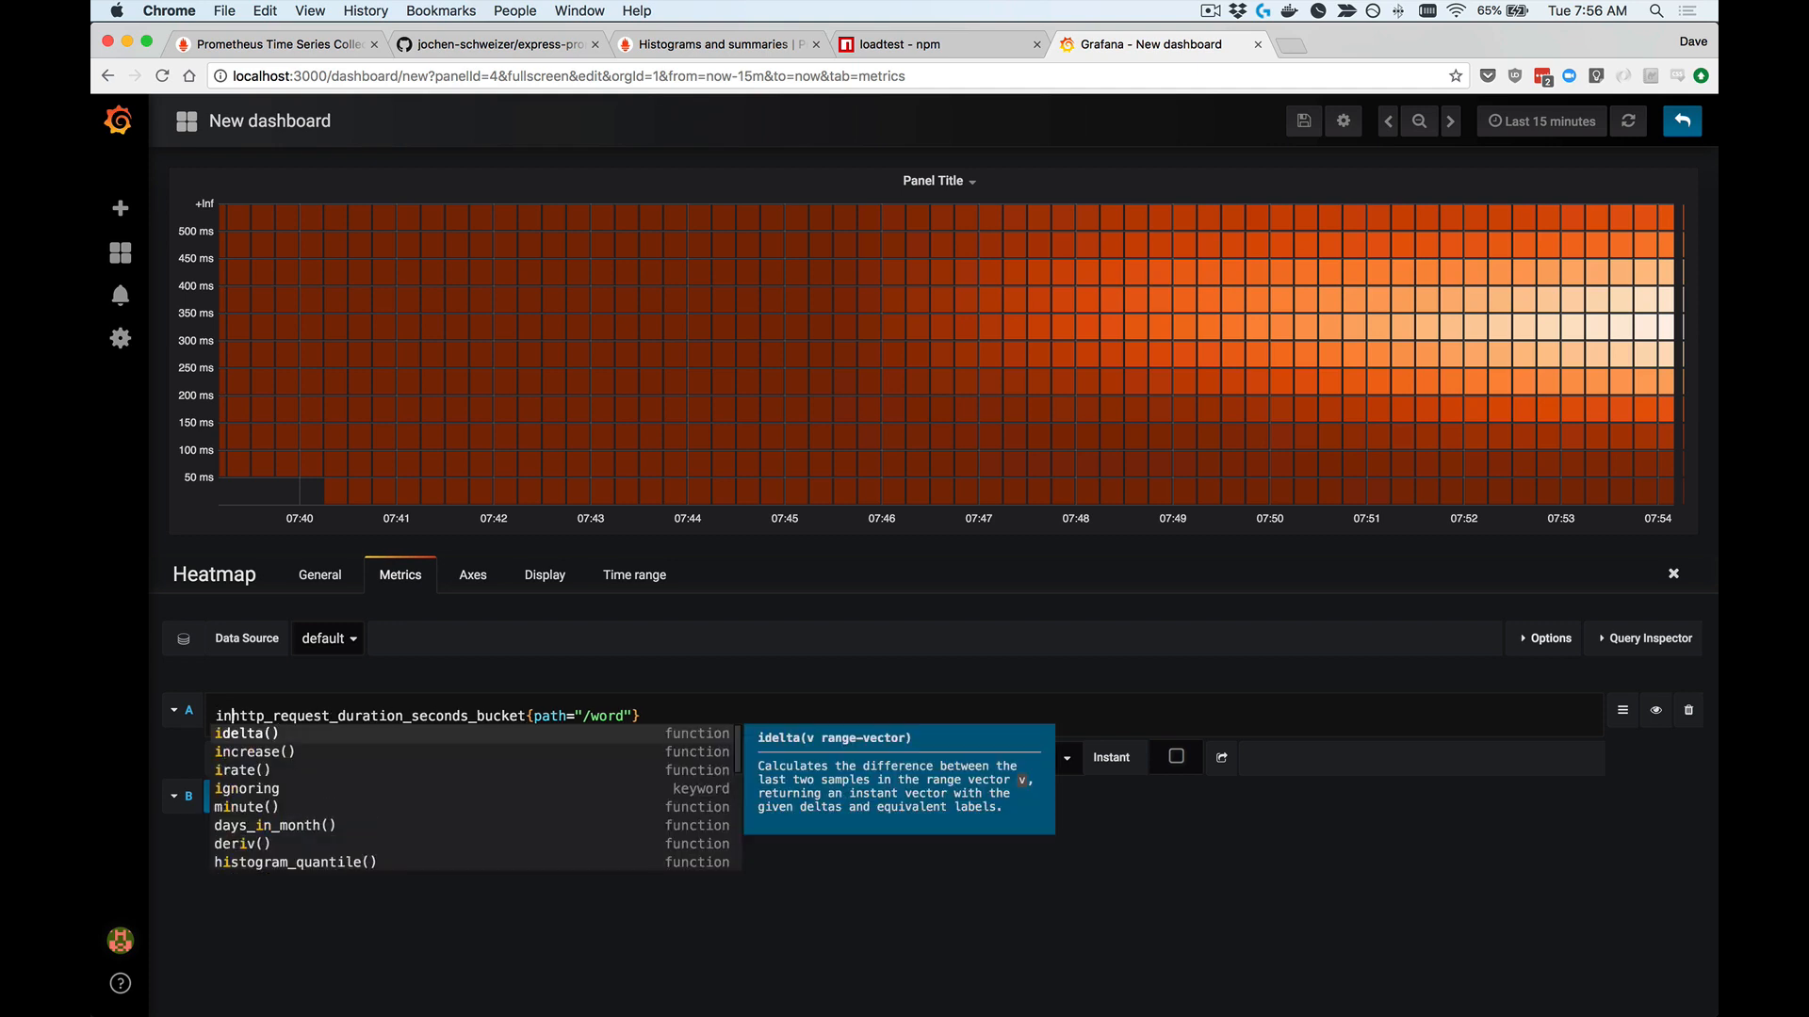
{"action": "type", "text": "crease"}
{"action": "key", "text": "Escape"}
{"action": "type", "text": "("}
{"action": "left_click", "coordinate": [741, 716]}
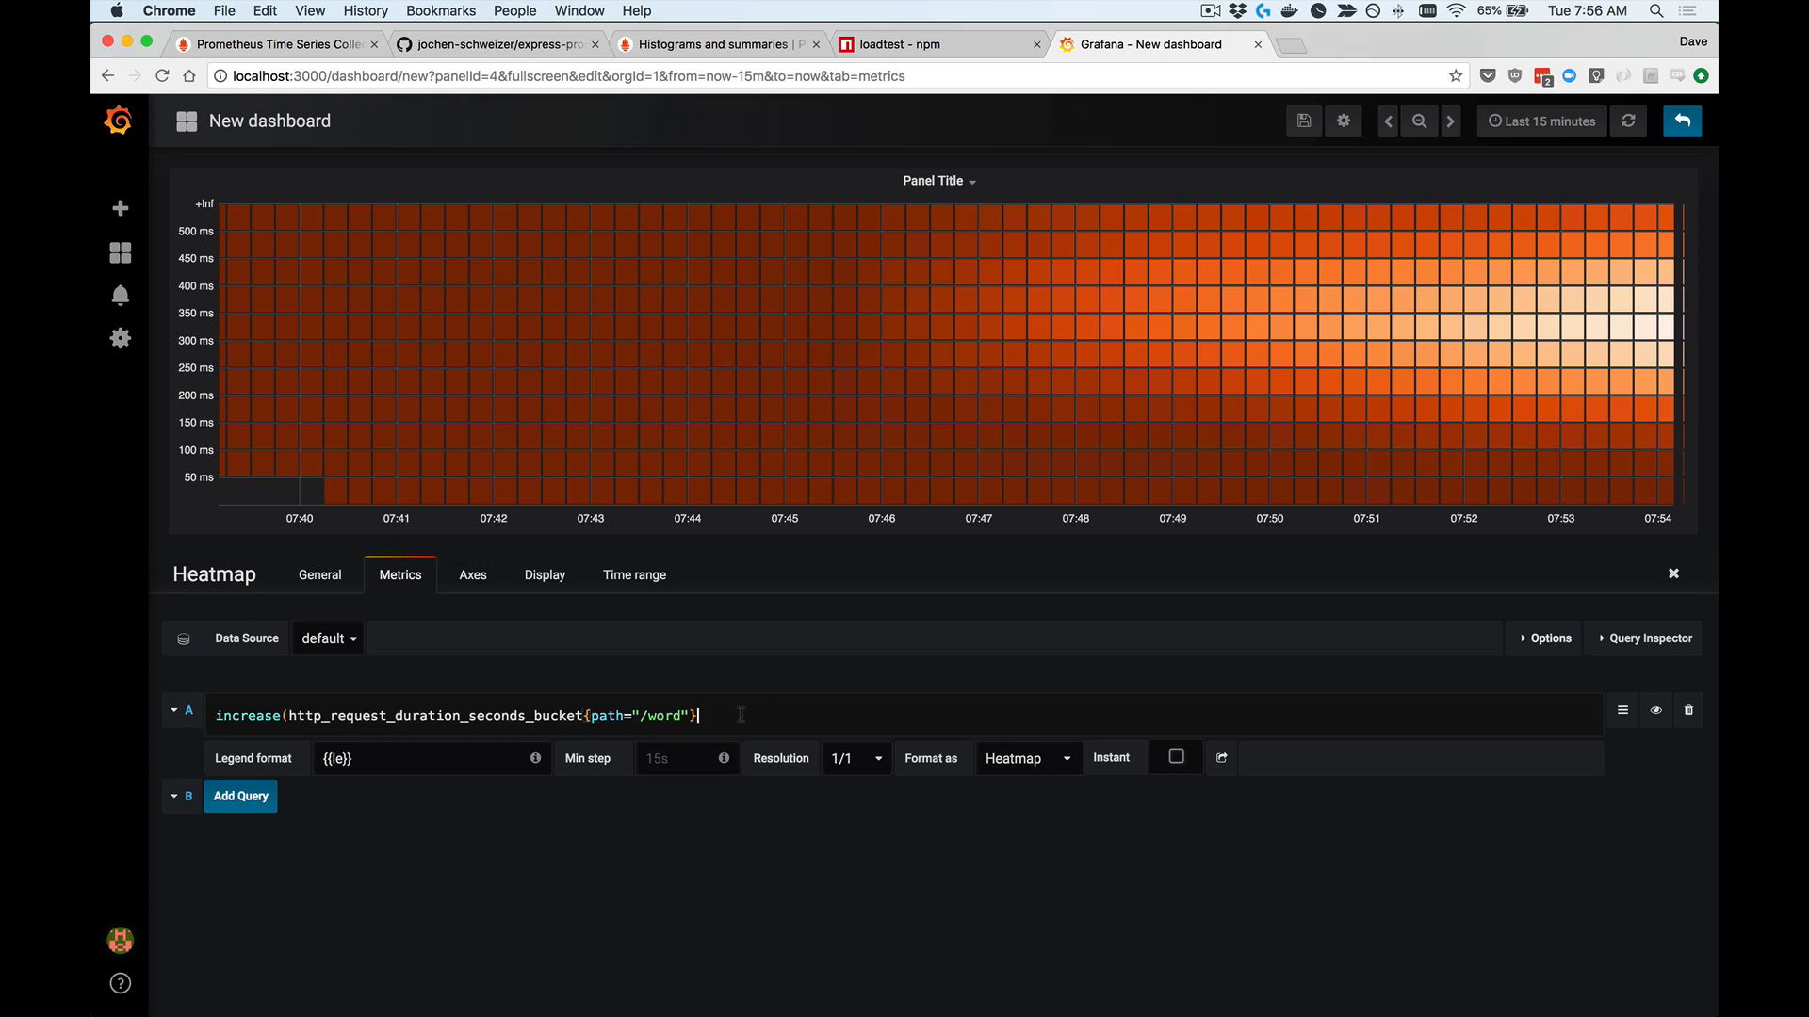
{"action": "type", "text": ")"}
{"action": "type", "text": "["}
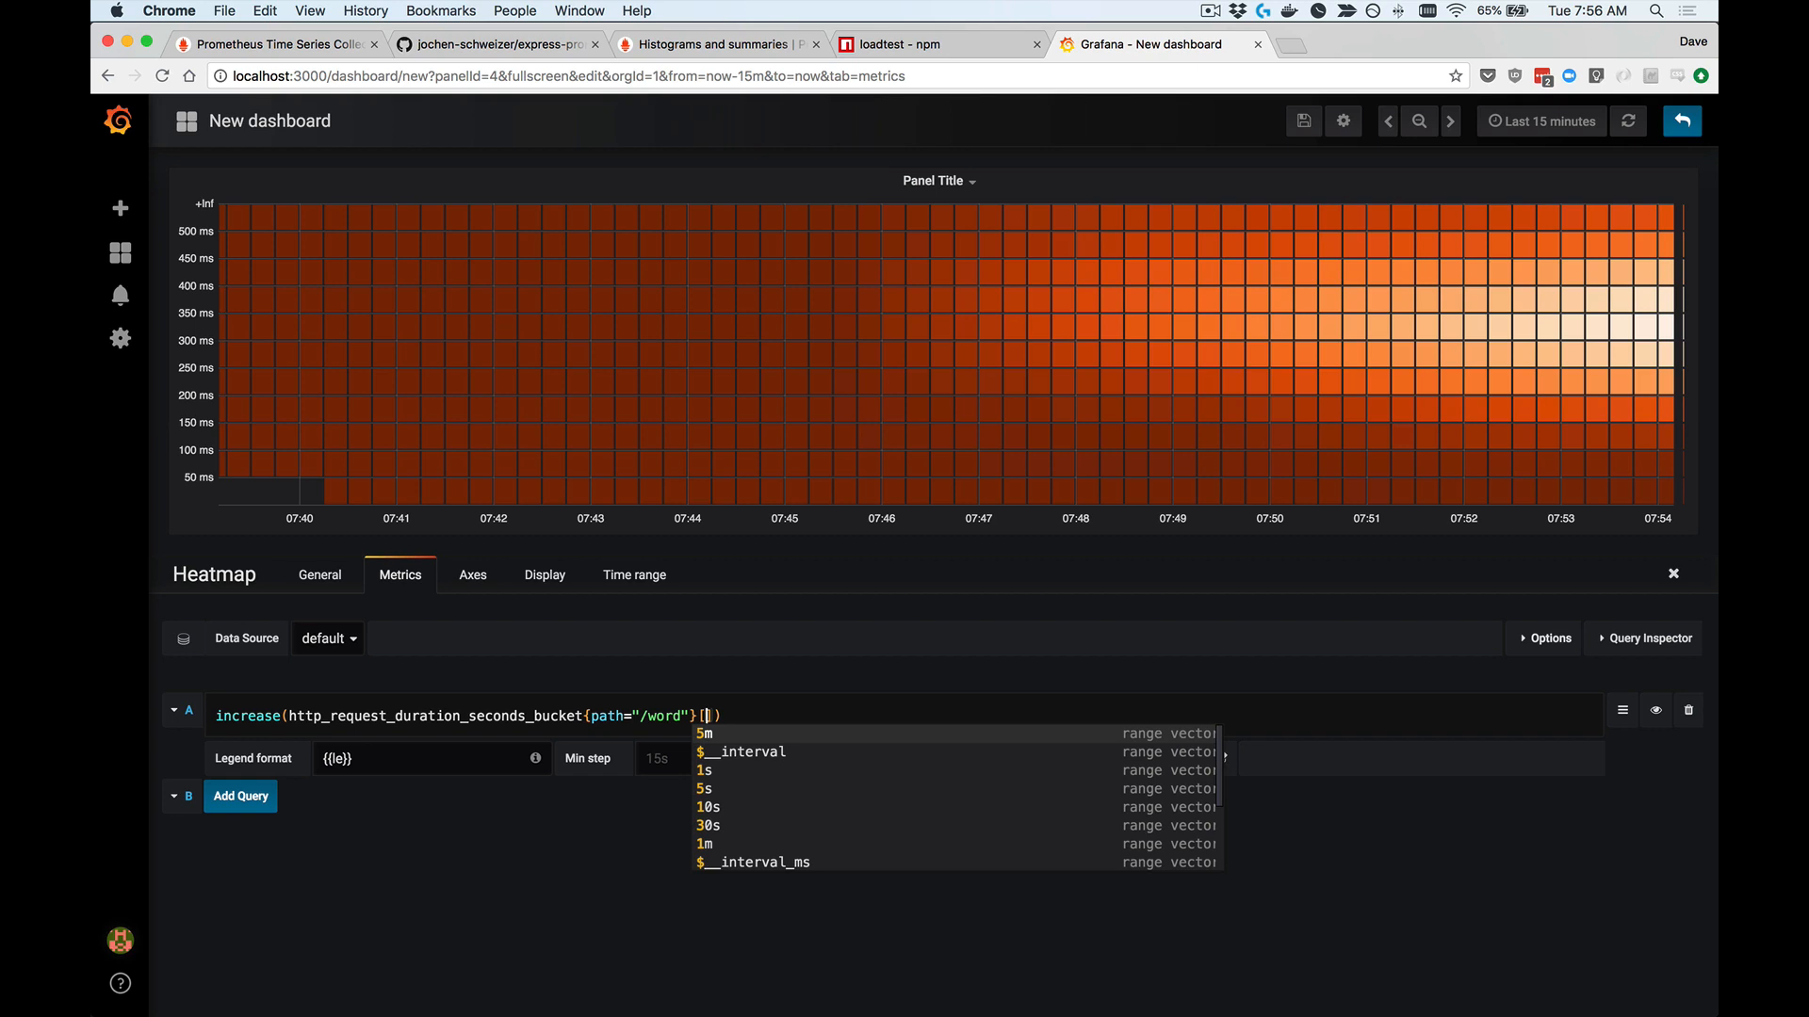
{"action": "type", "text": "1"}
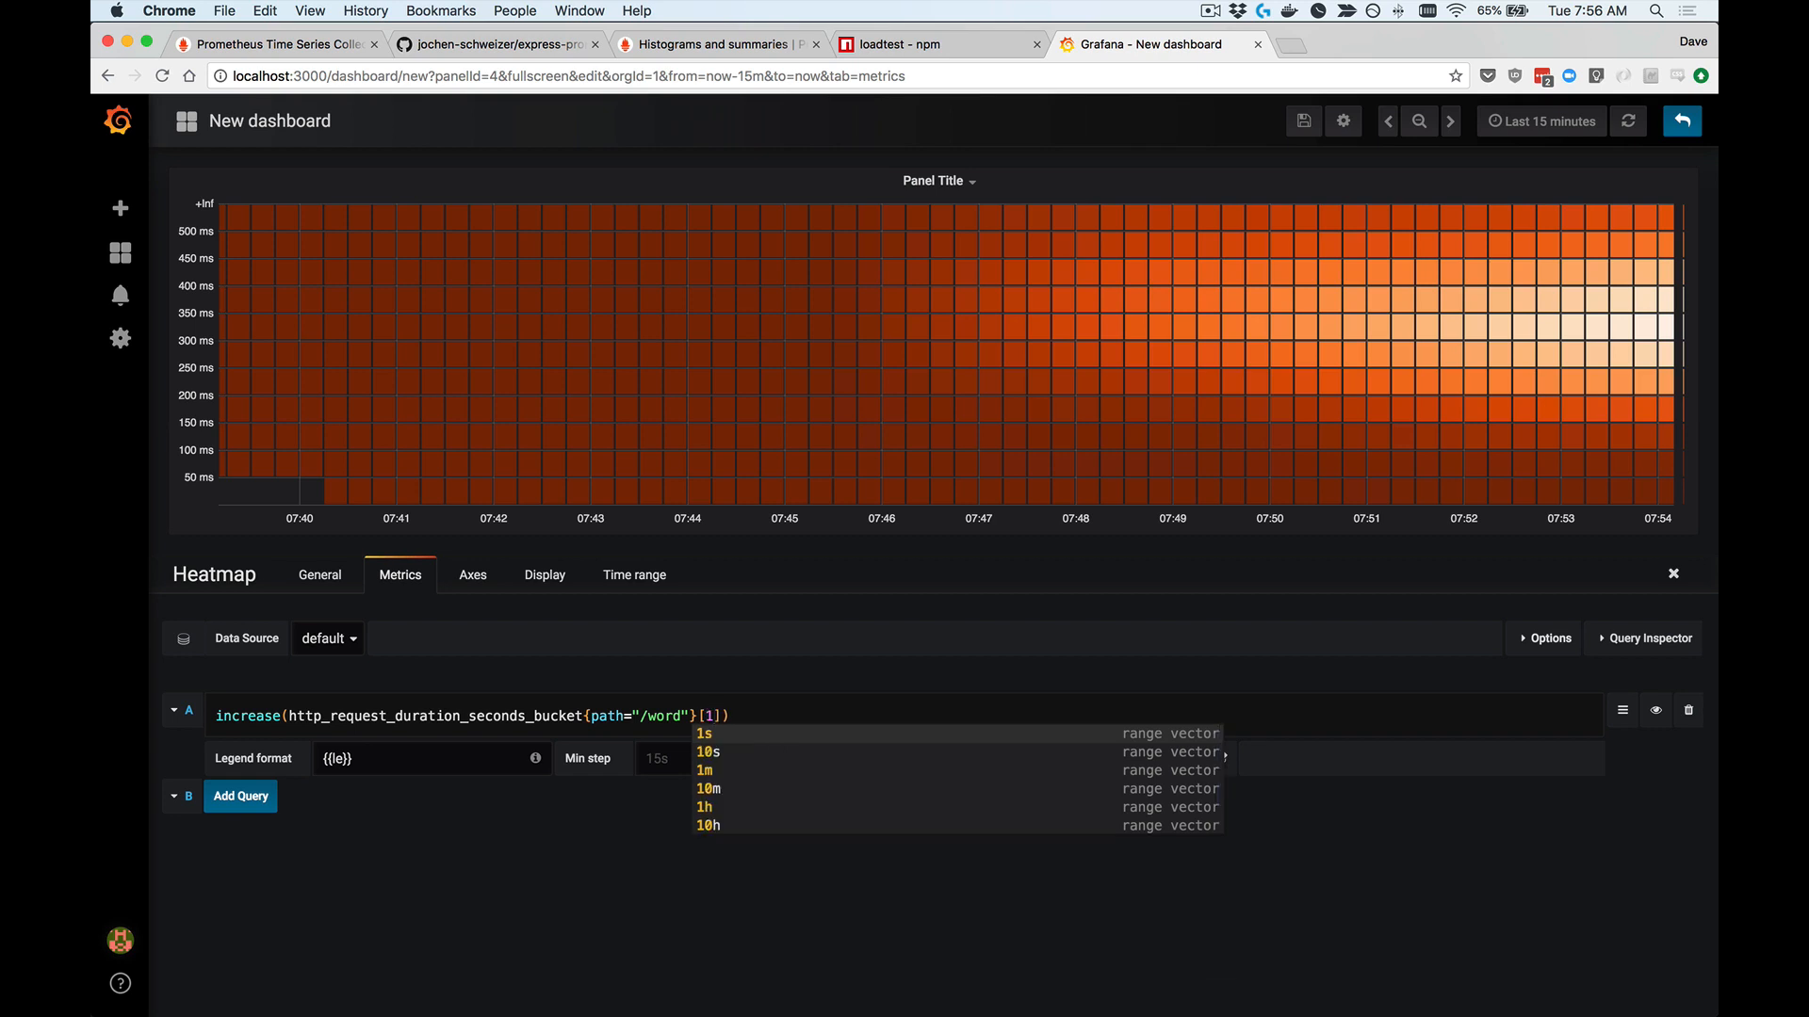
{"action": "type", "text": "m]"}
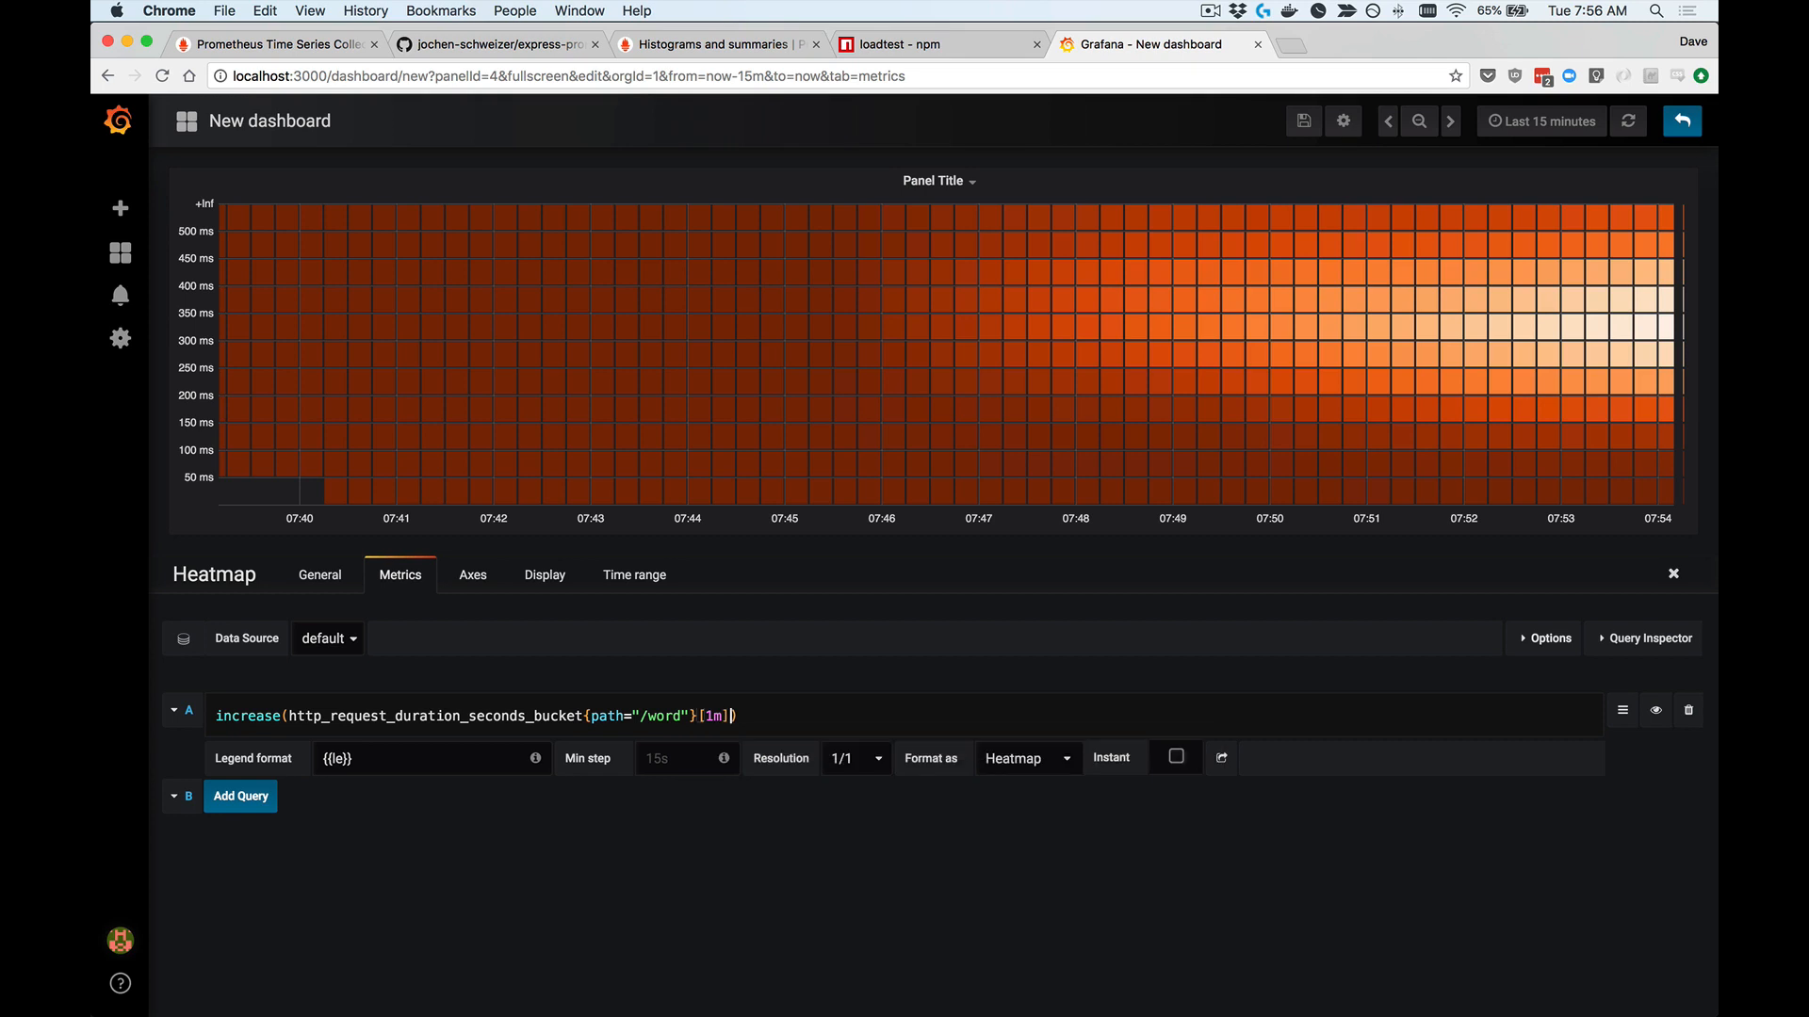
{"action": "left_click", "coordinate": [731, 939]}
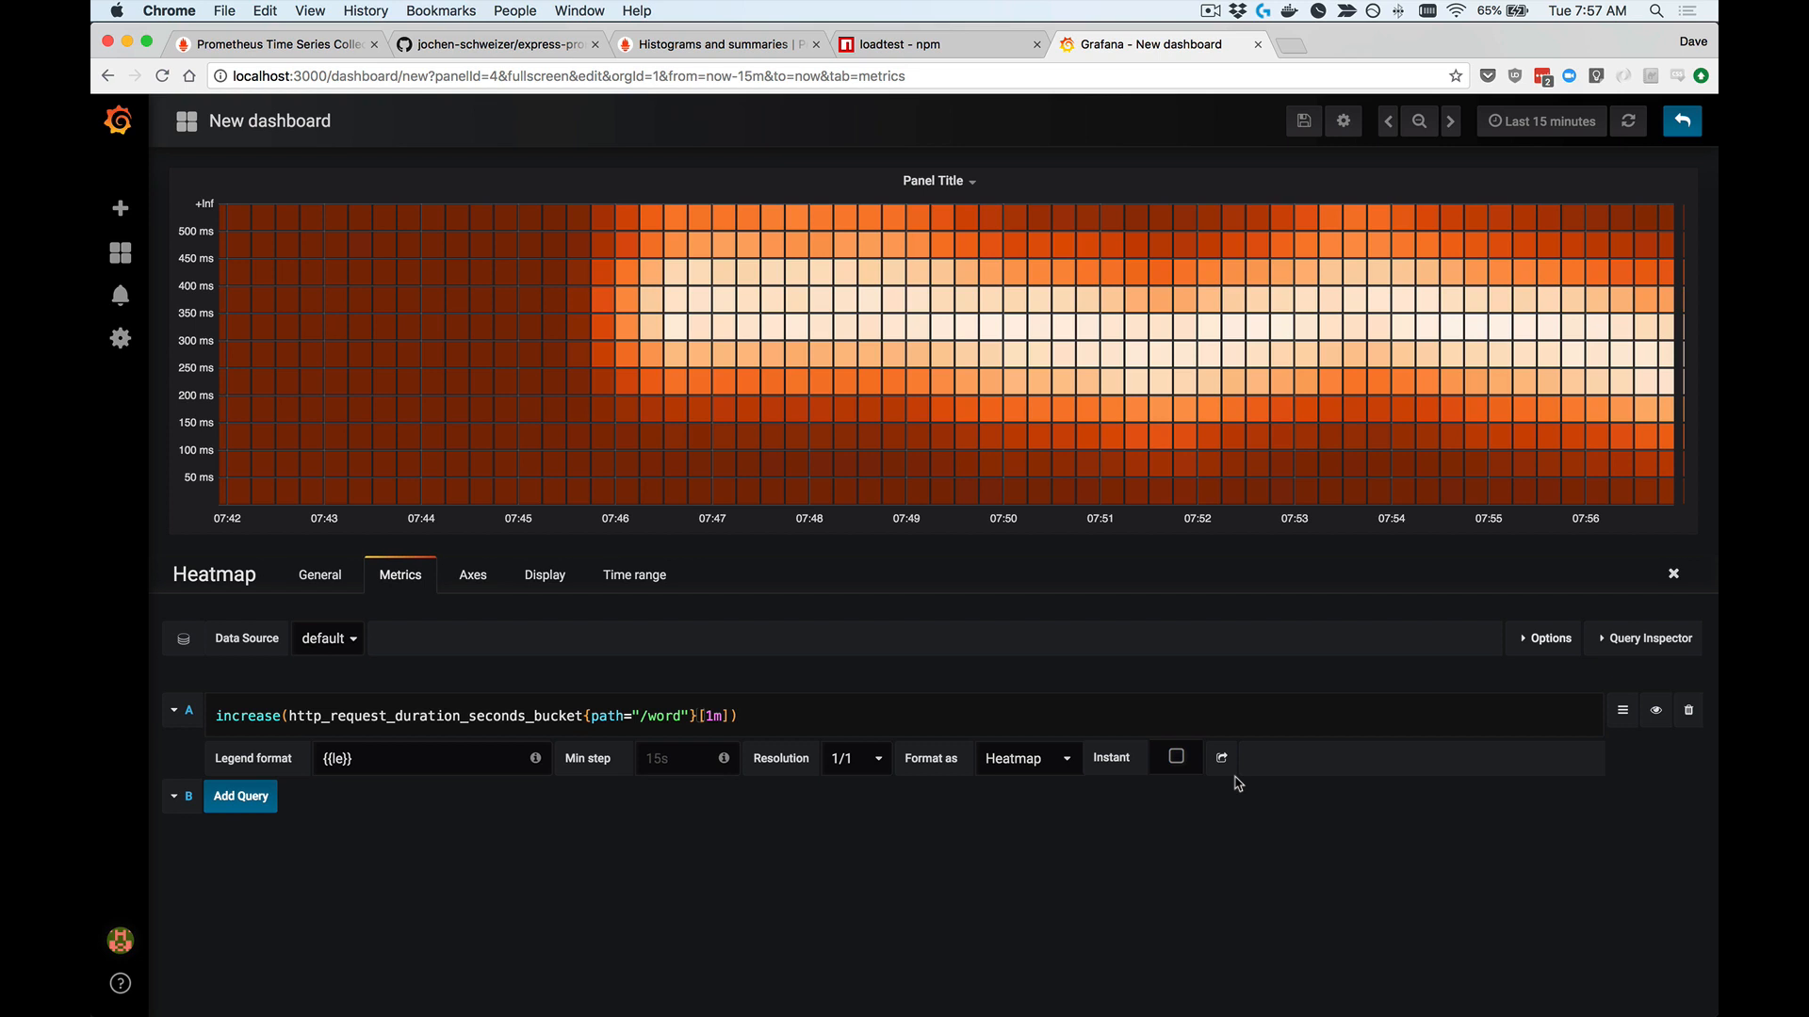
Step: Turn on the color legend in the heatmap's display settings
{"action": "mouse_move", "coordinate": [678, 347]}
{"action": "left_click", "coordinate": [539, 576]}
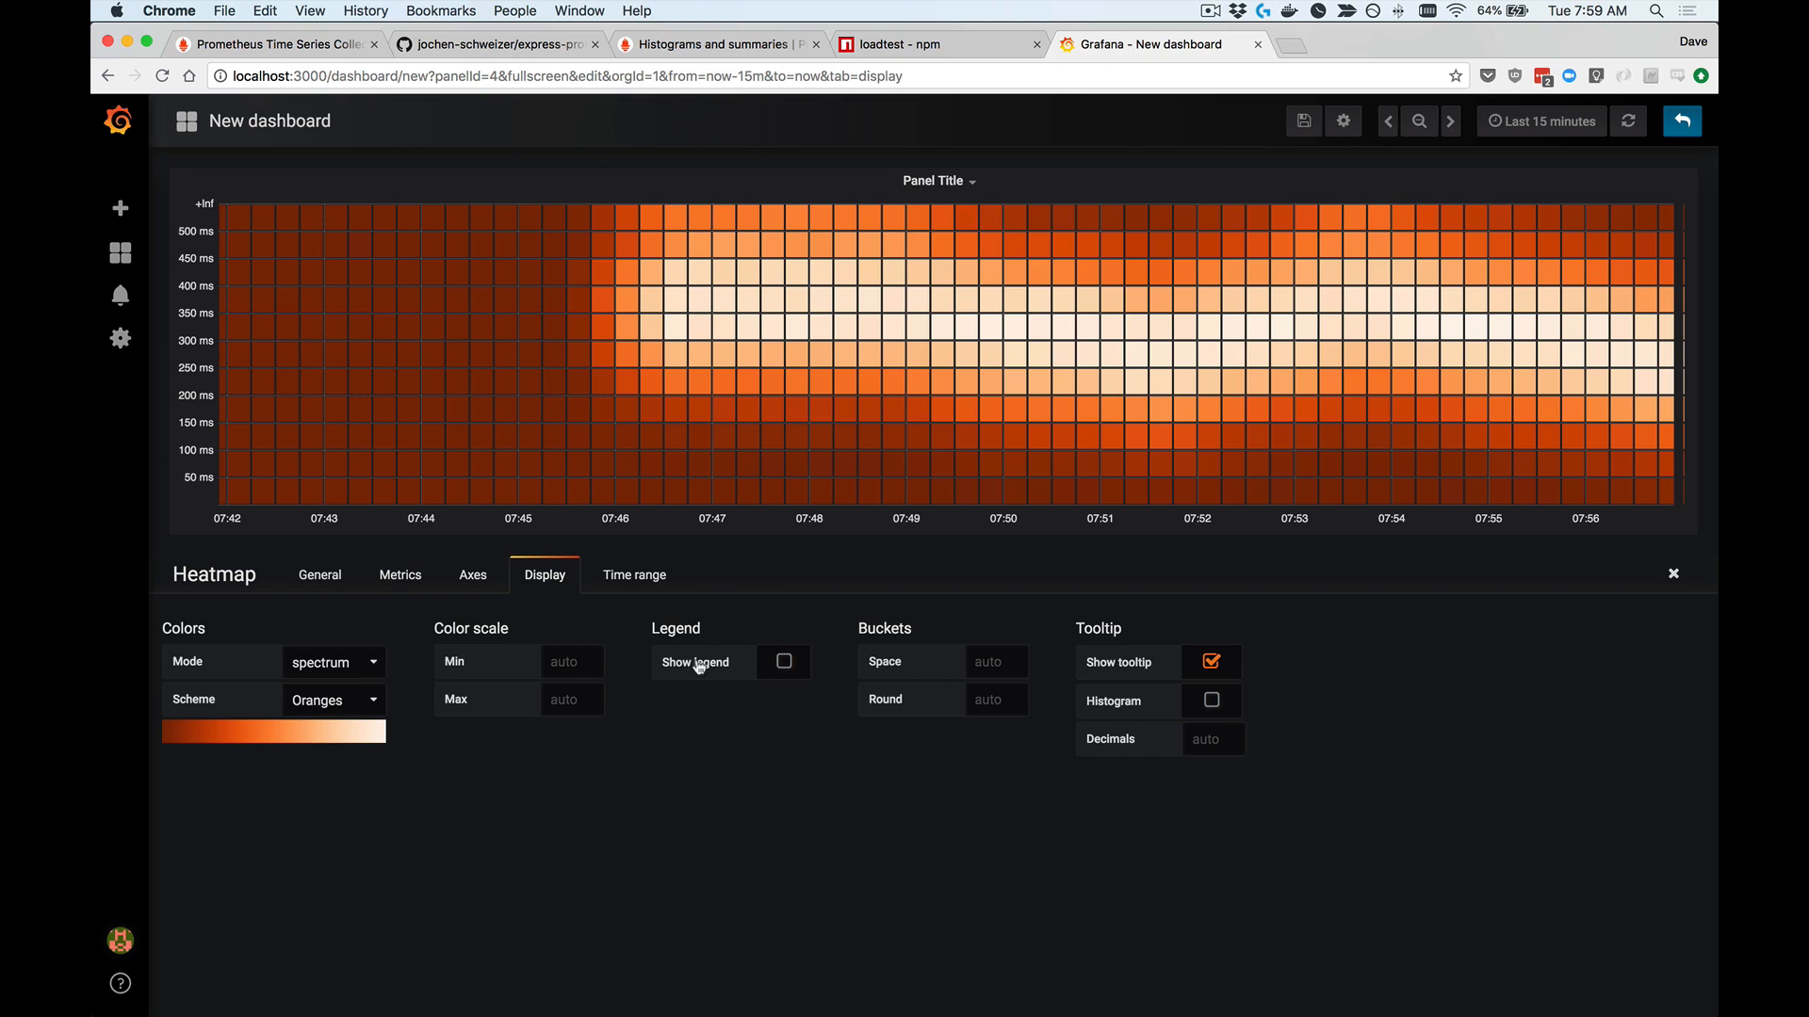
{"action": "left_click", "coordinate": [785, 665]}
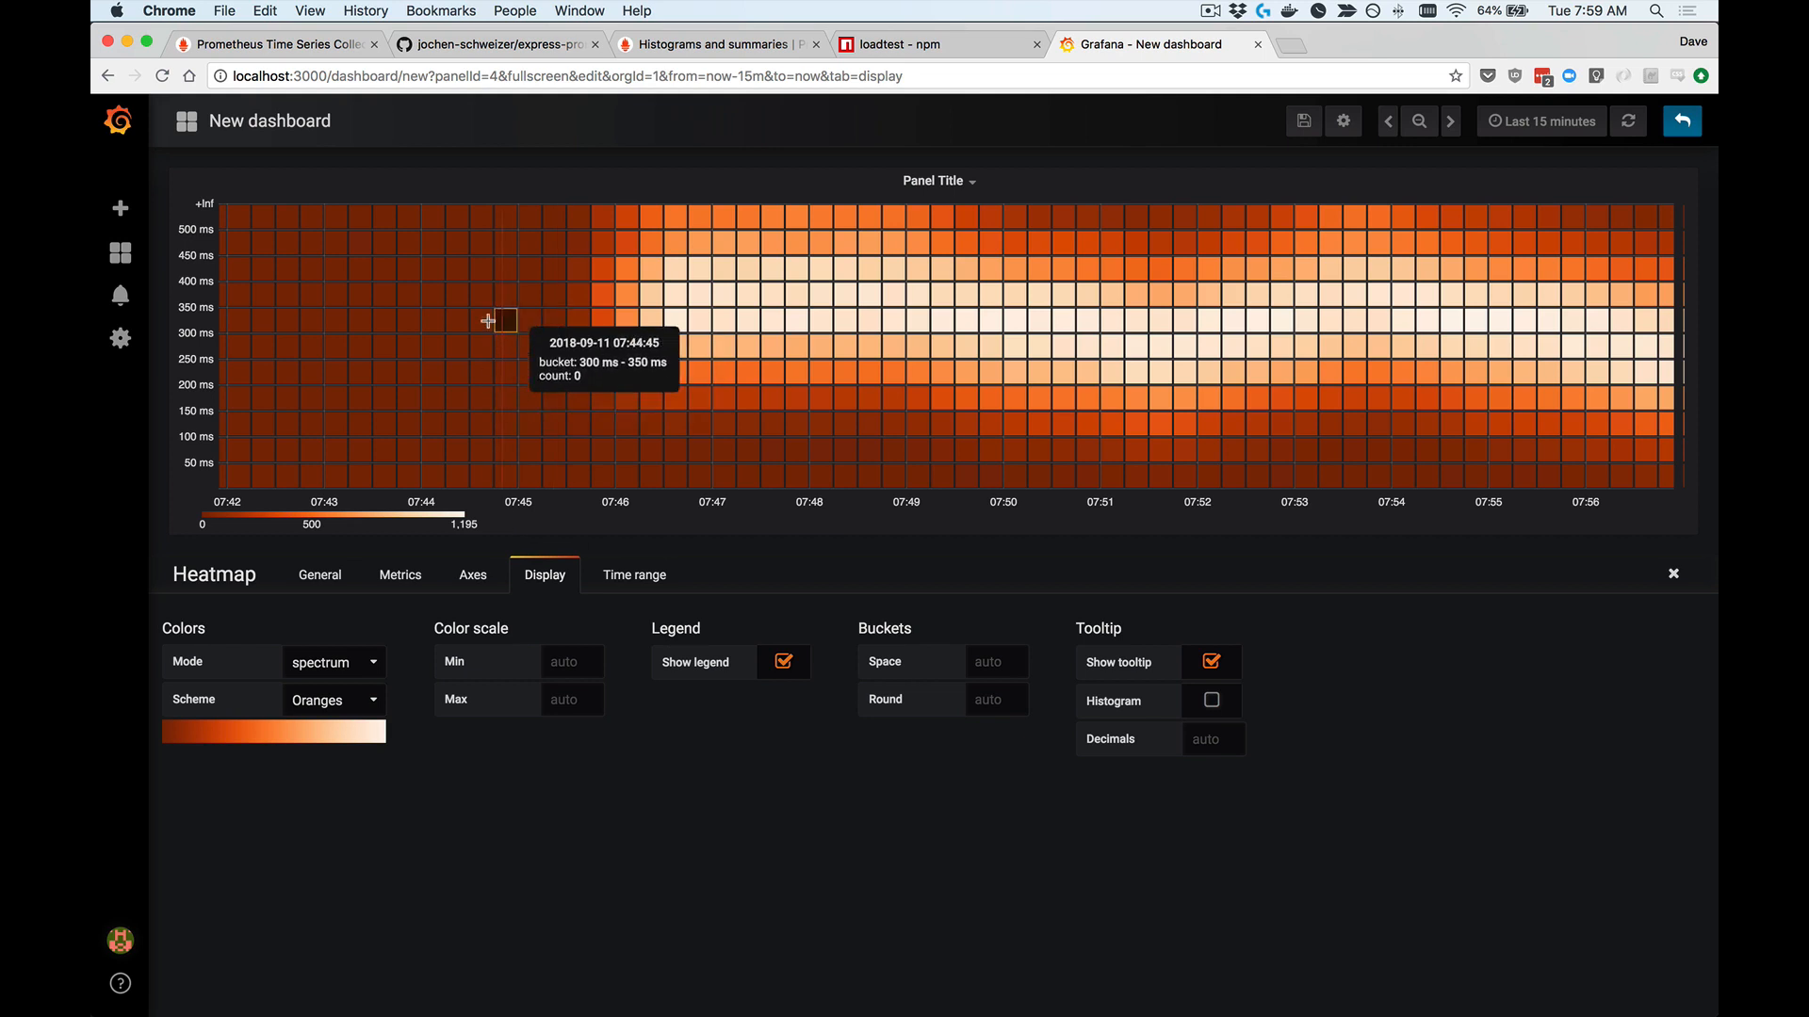
Step: Zoom the heatmap into the period from about 07:44:16 to 07:47:17, and return the time range to Last 15 minutes
{"action": "left_click_drag", "start_coordinate": [448, 286], "coordinate": [740, 280]}
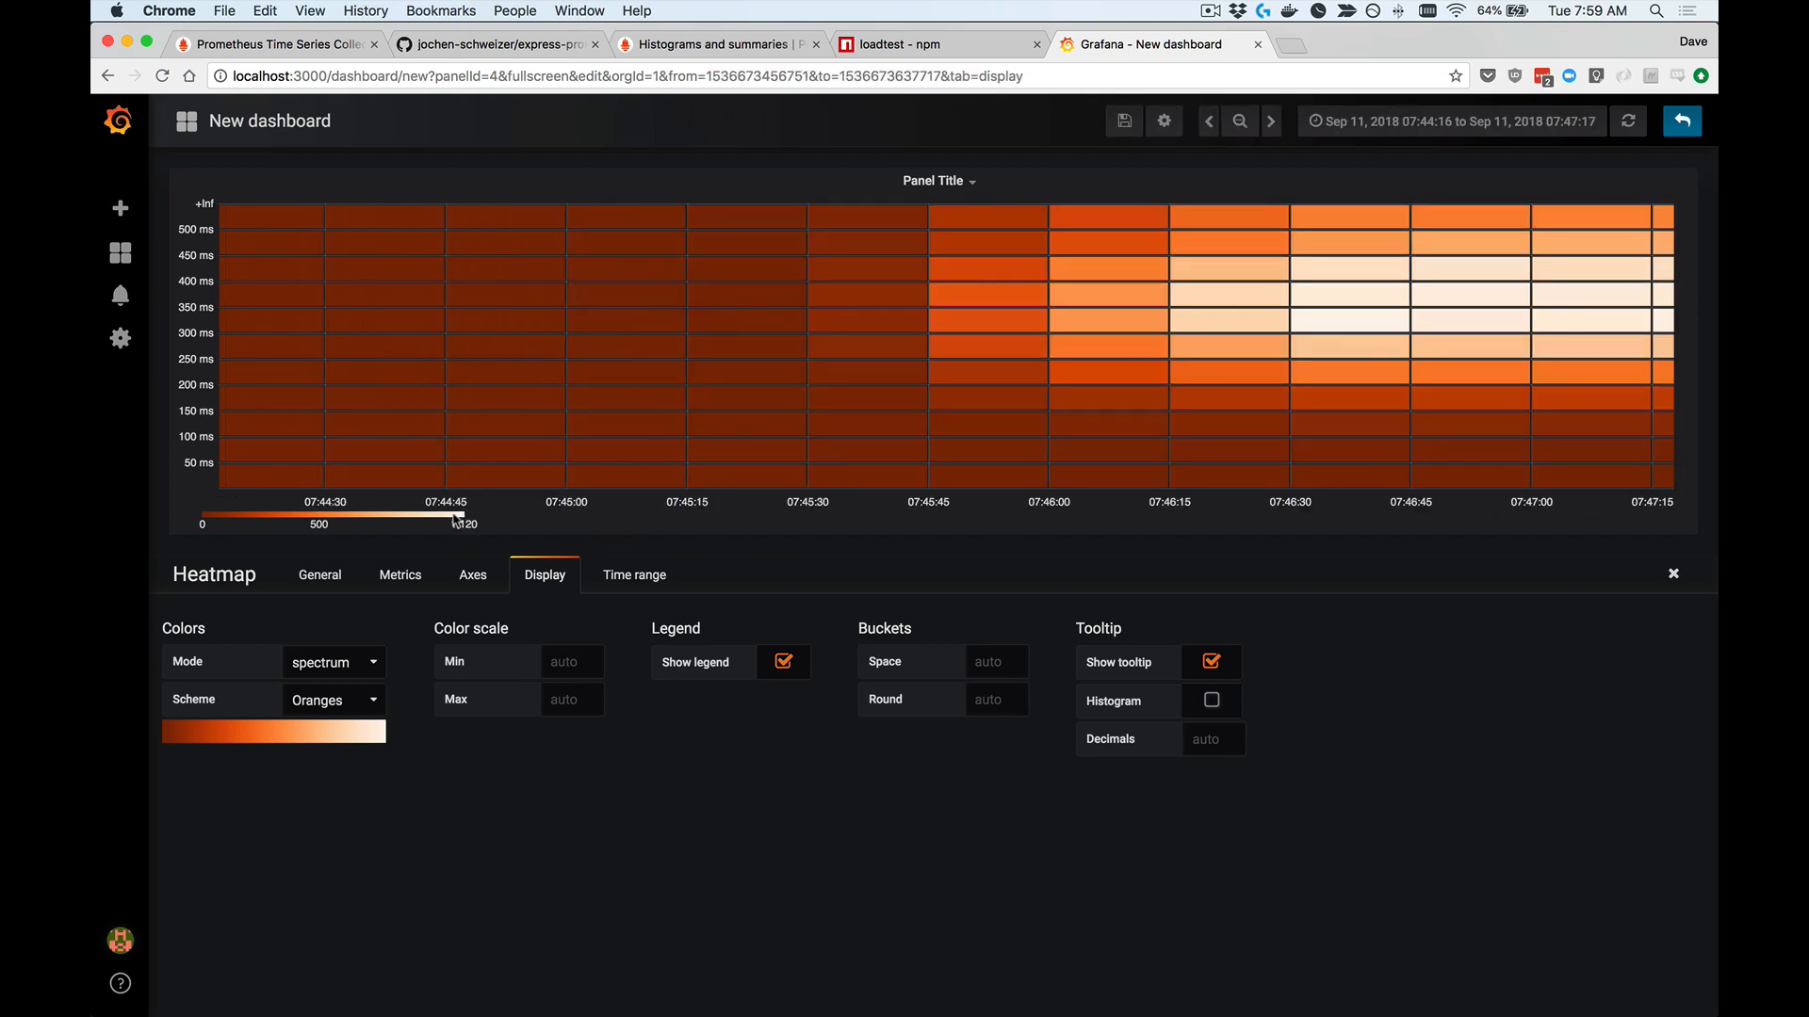
{"action": "left_click", "coordinate": [1507, 124]}
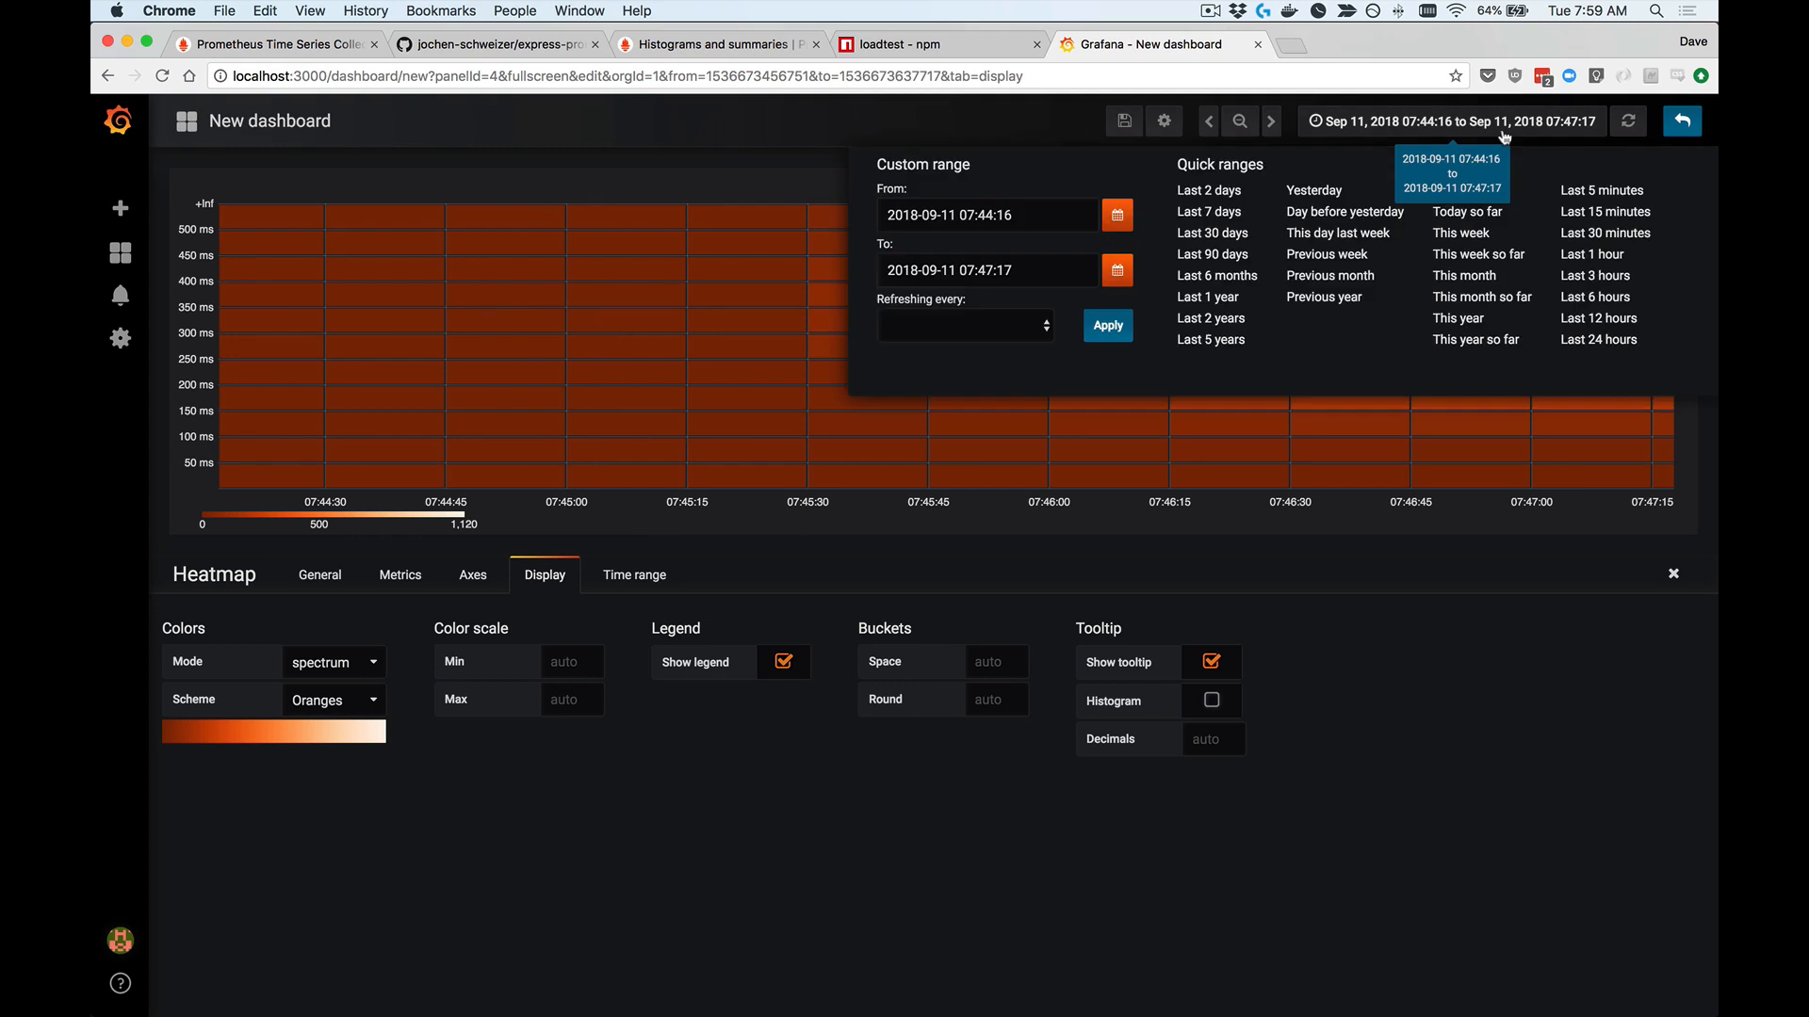
{"action": "left_click", "coordinate": [1606, 213]}
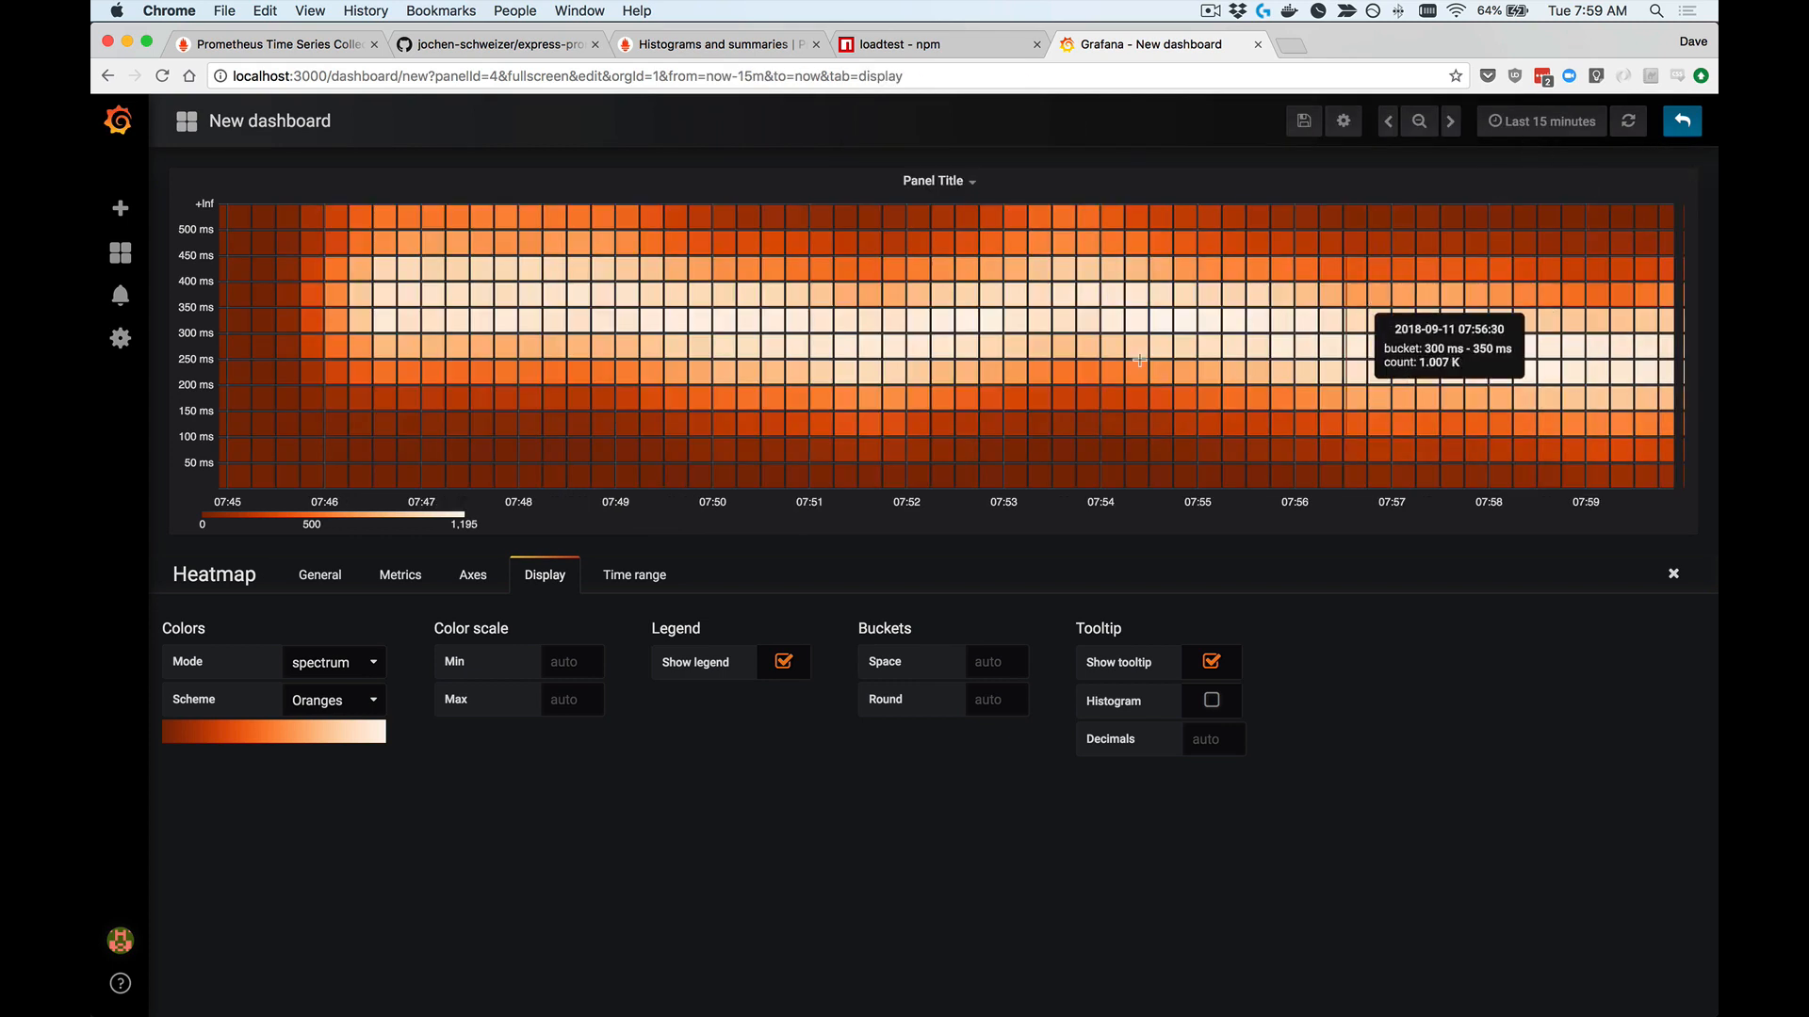
Step: Try the Spectral, RdYlGn and Greys color schemes on the heatmap
{"action": "left_click", "coordinate": [346, 705]}
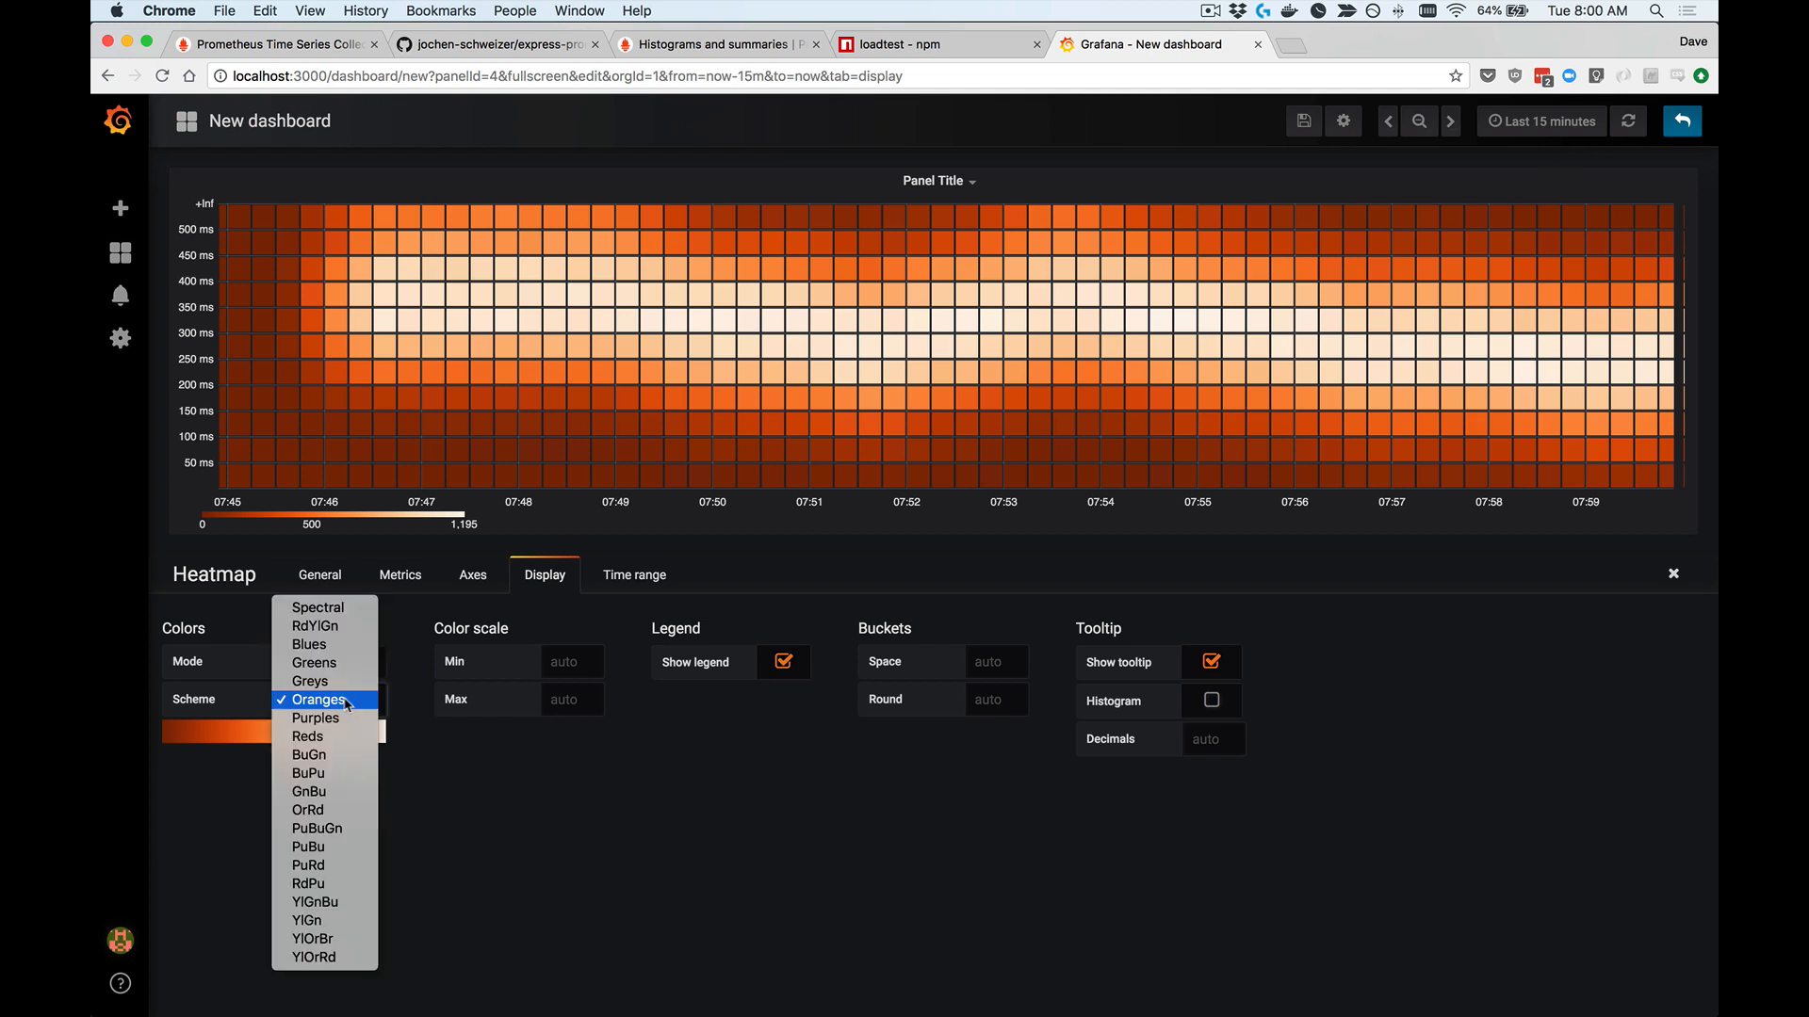
{"action": "left_click", "coordinate": [345, 611]}
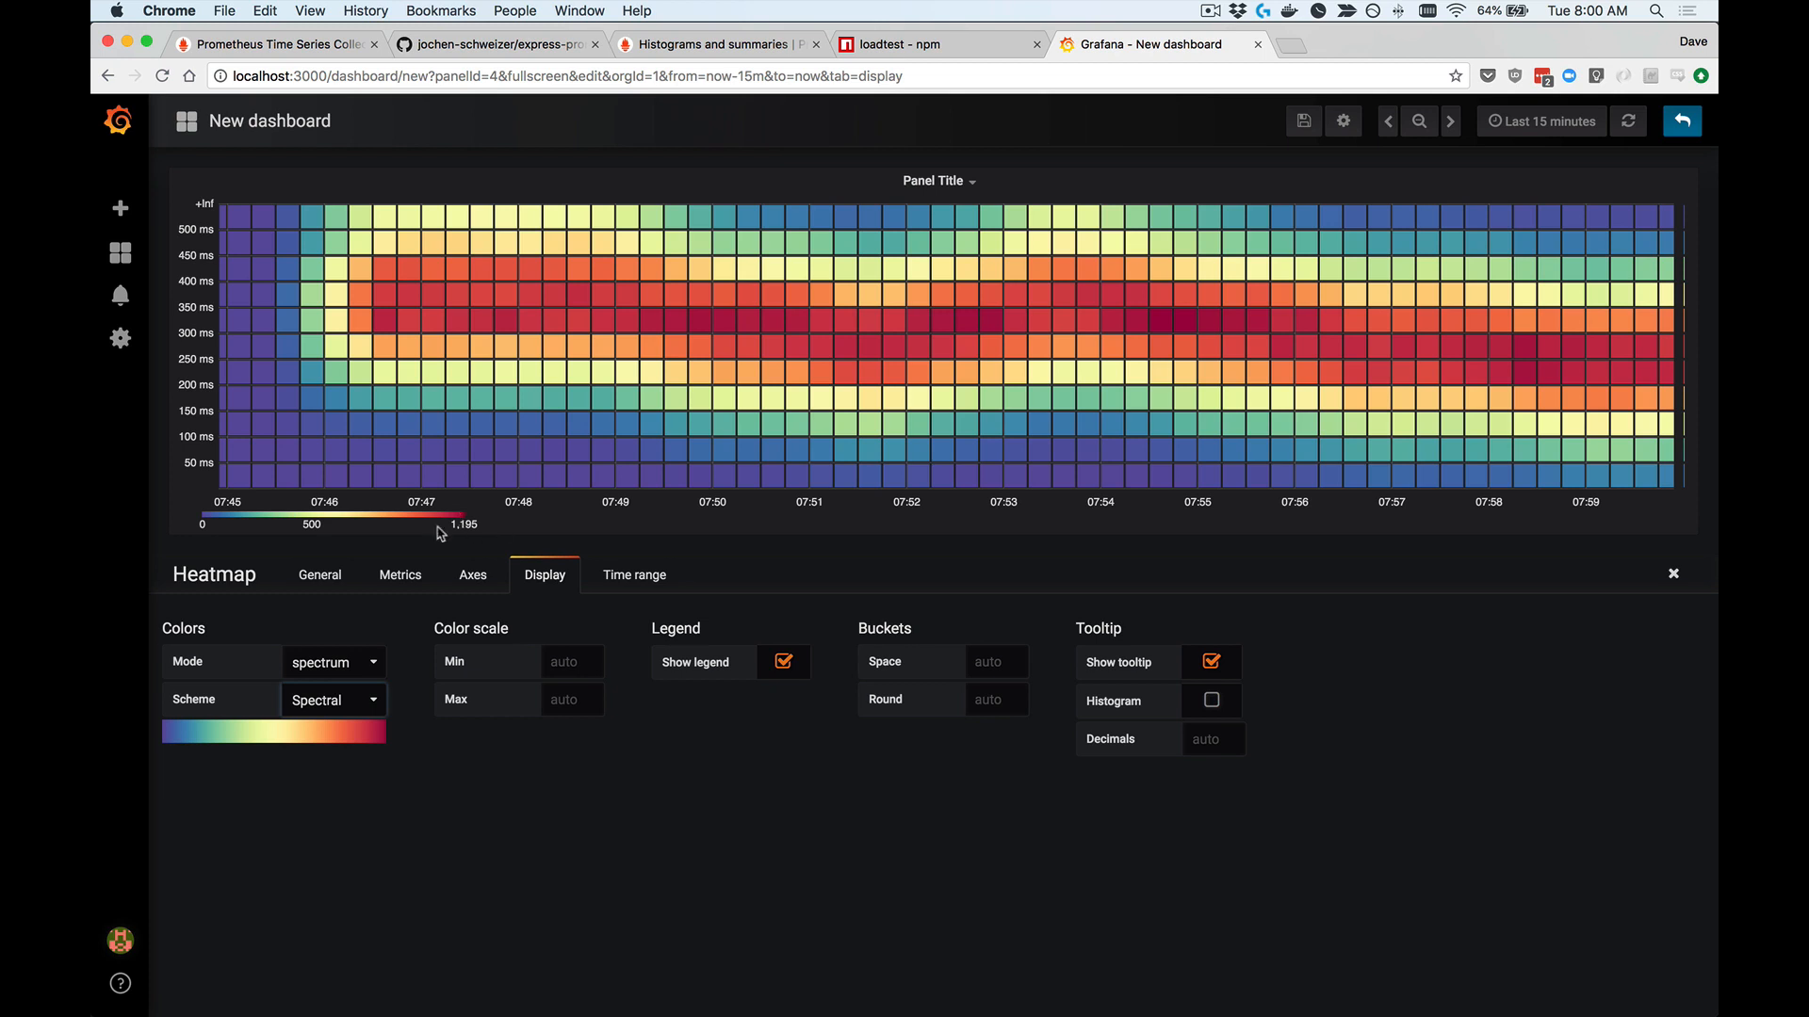
{"action": "left_click", "coordinate": [355, 702]}
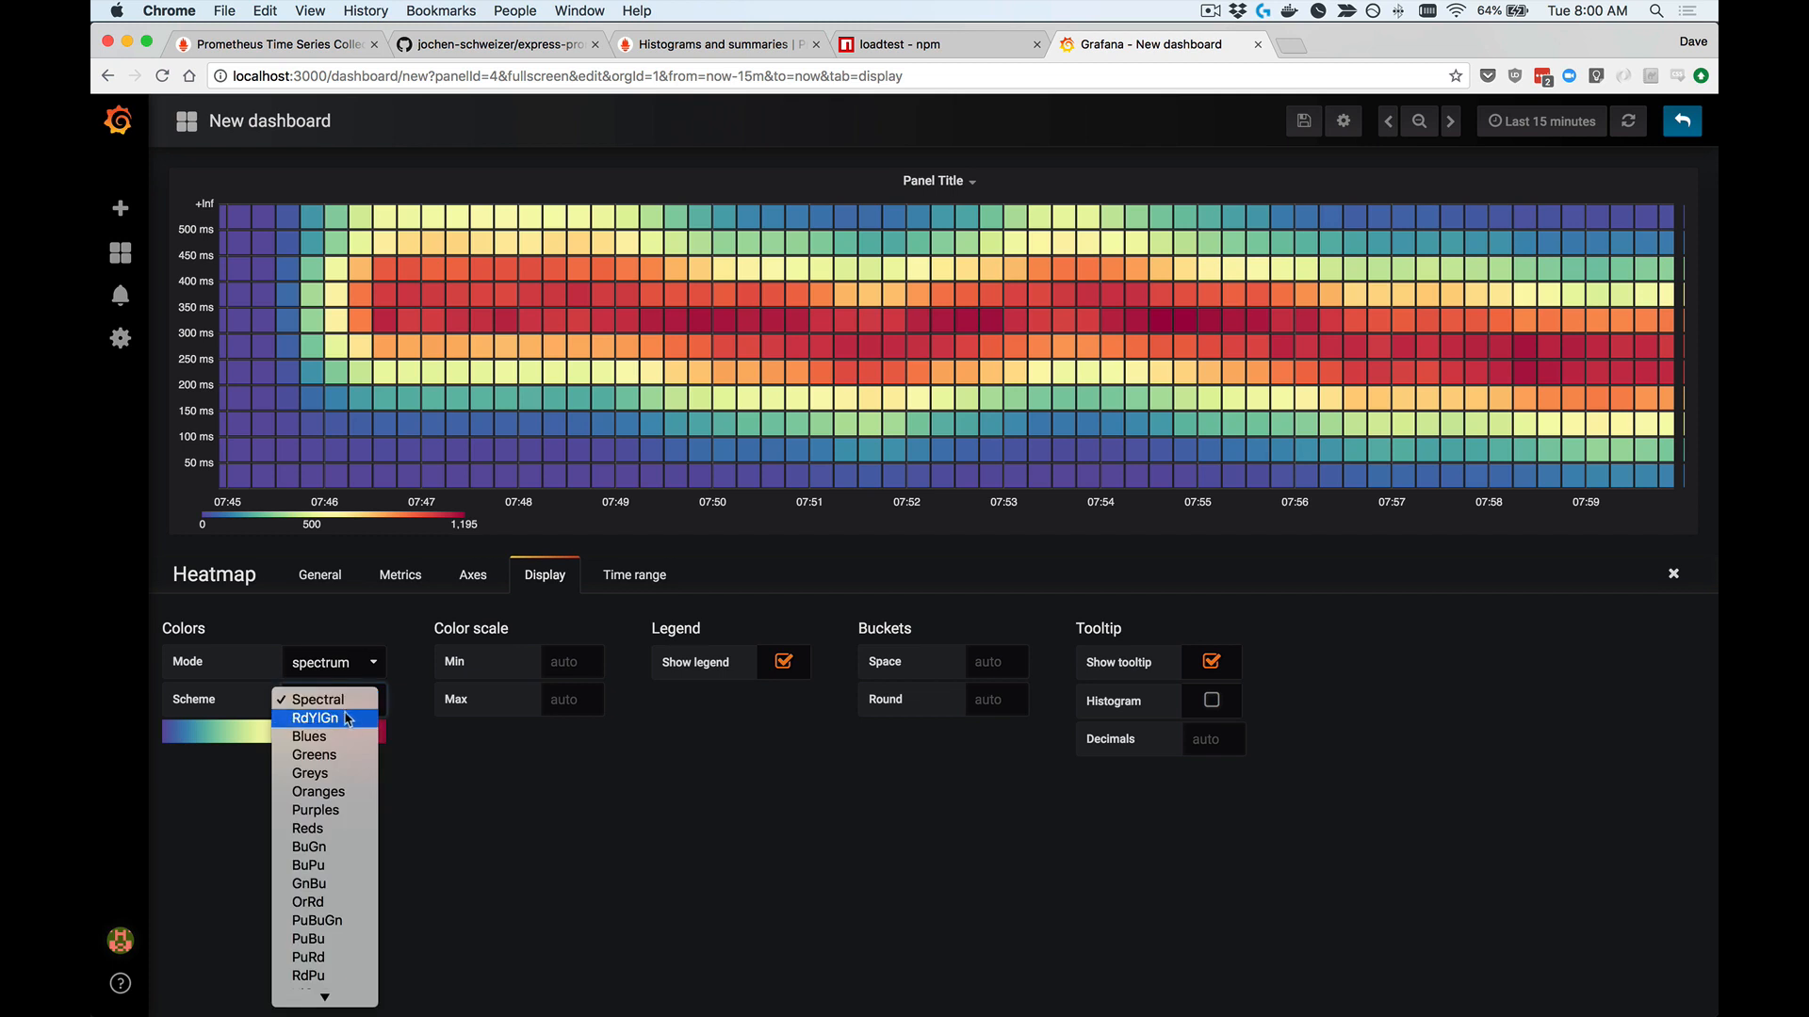
{"action": "left_click", "coordinate": [336, 717]}
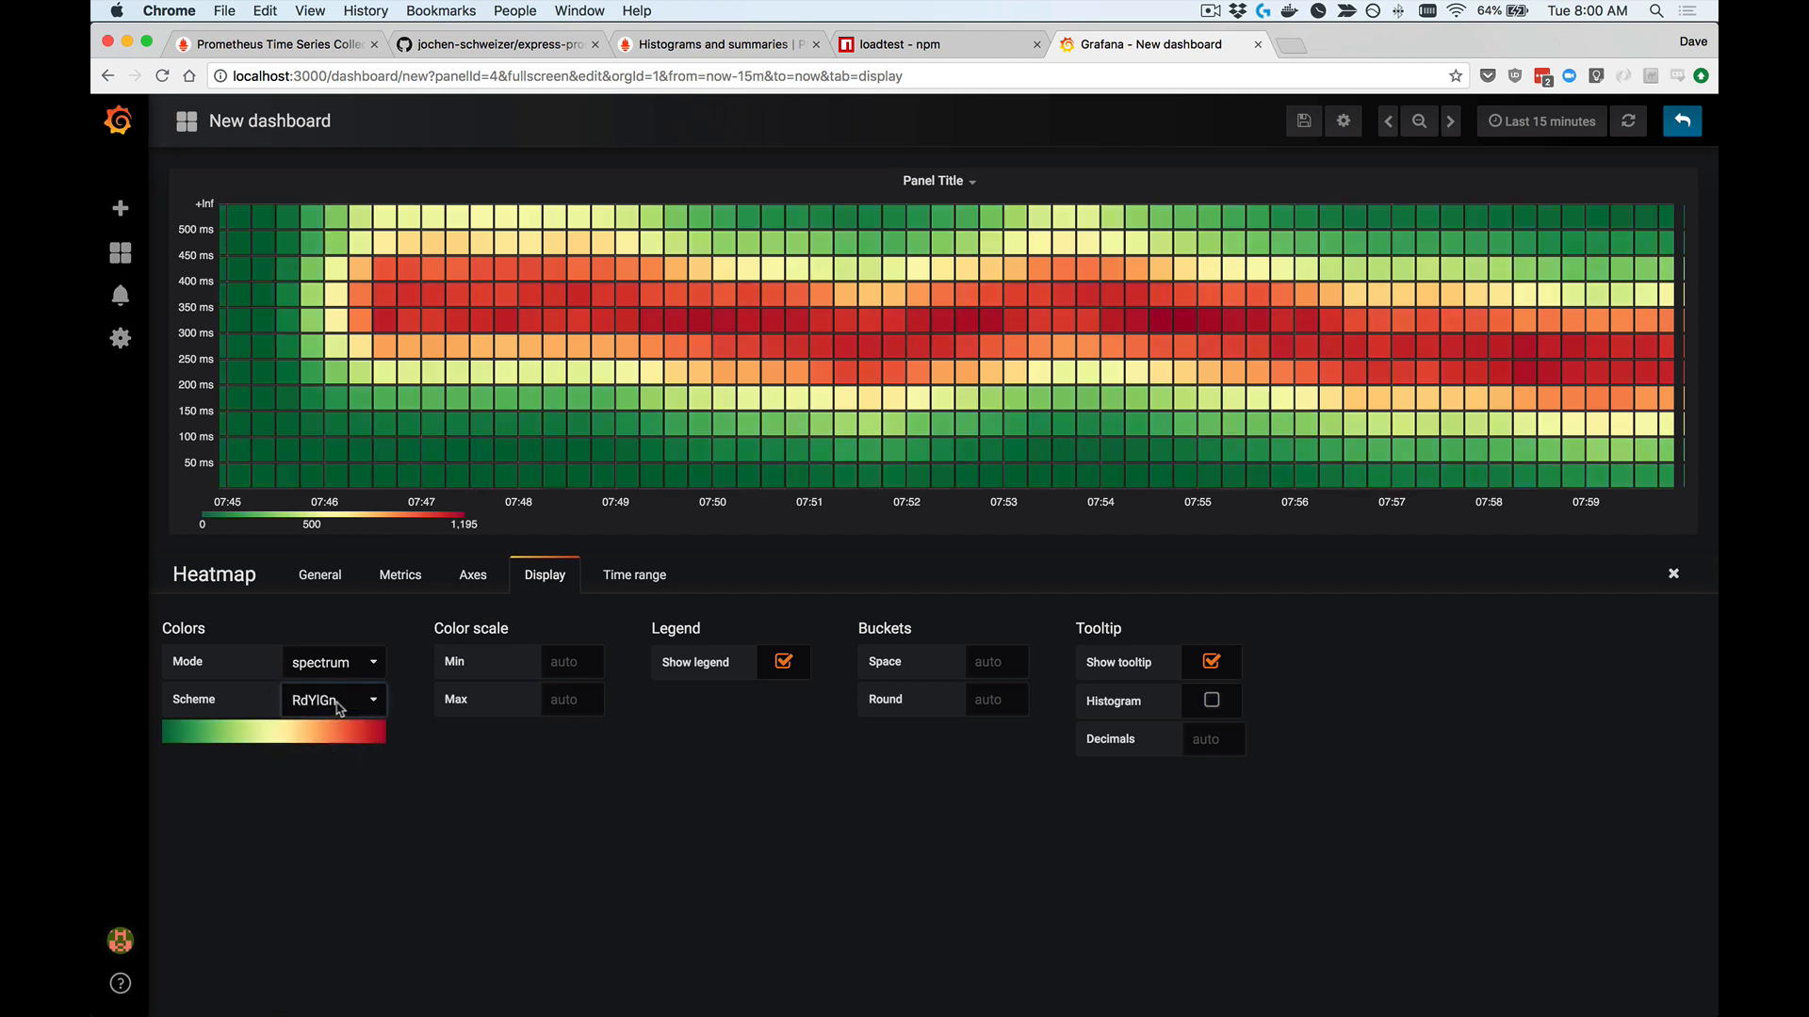
{"action": "left_click", "coordinate": [338, 707]}
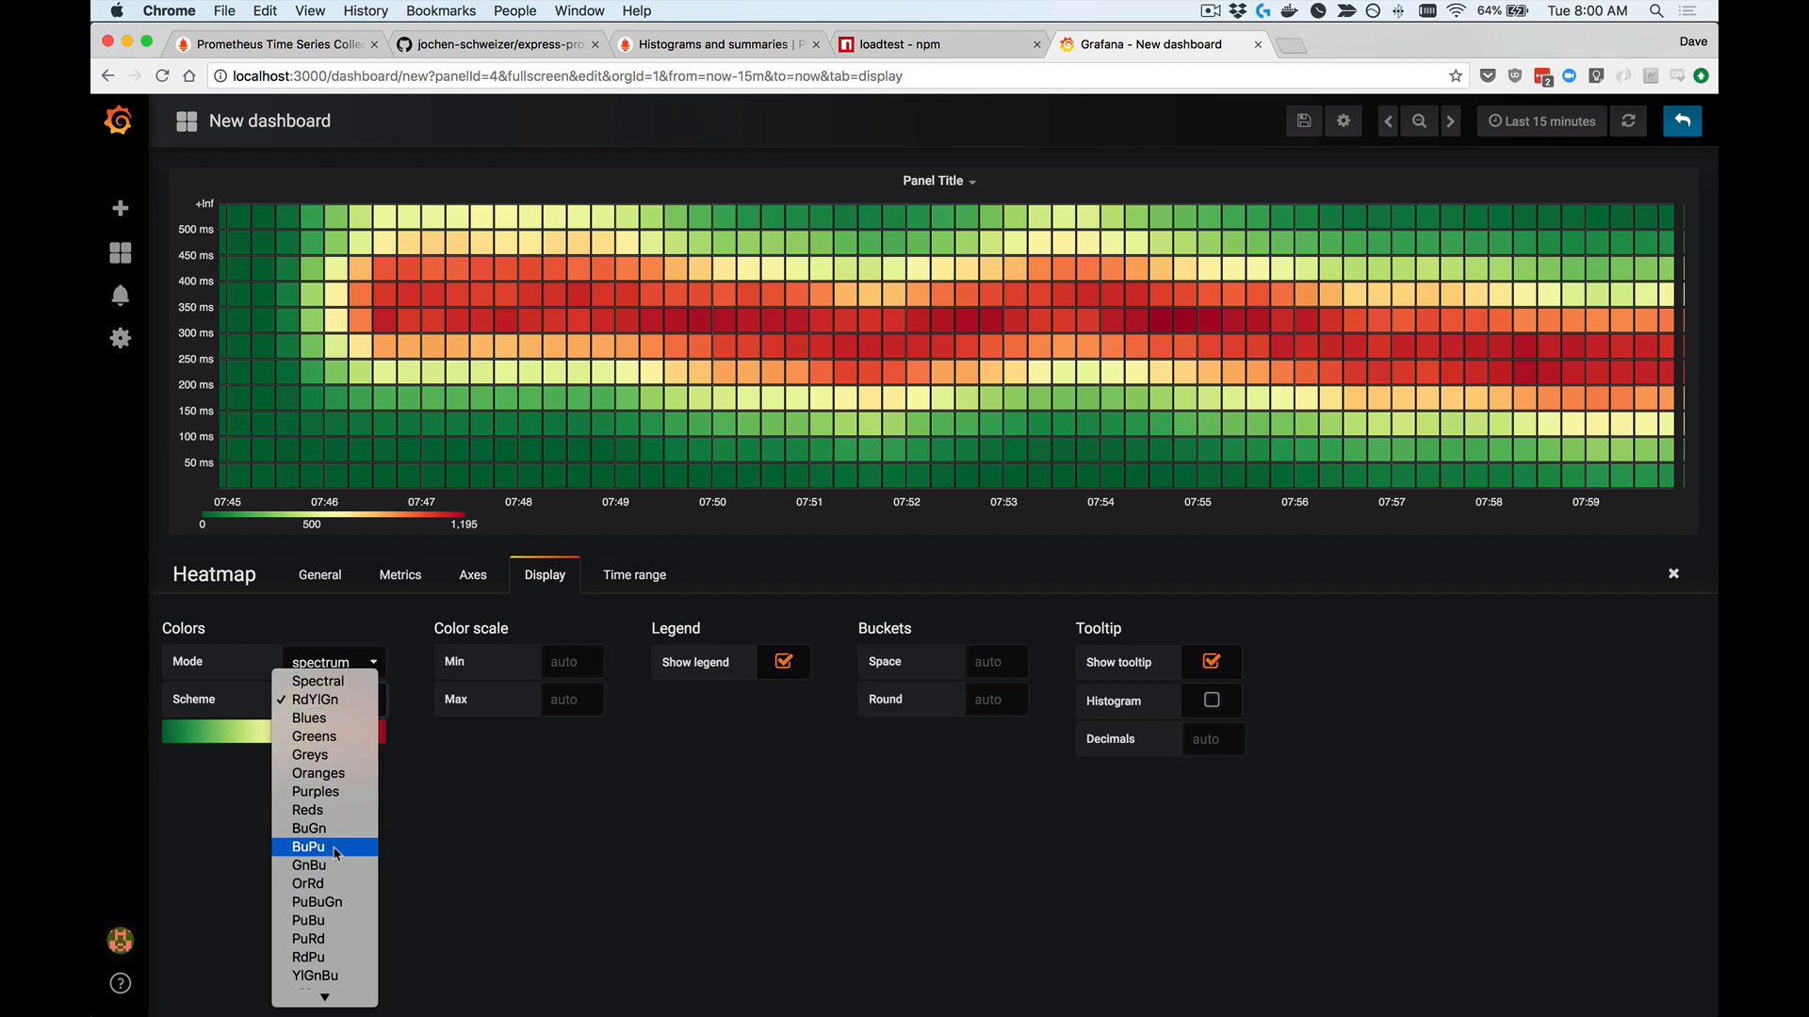
{"action": "scroll", "coordinate": [334, 884], "scroll_direction": "down", "scroll_amount": 2}
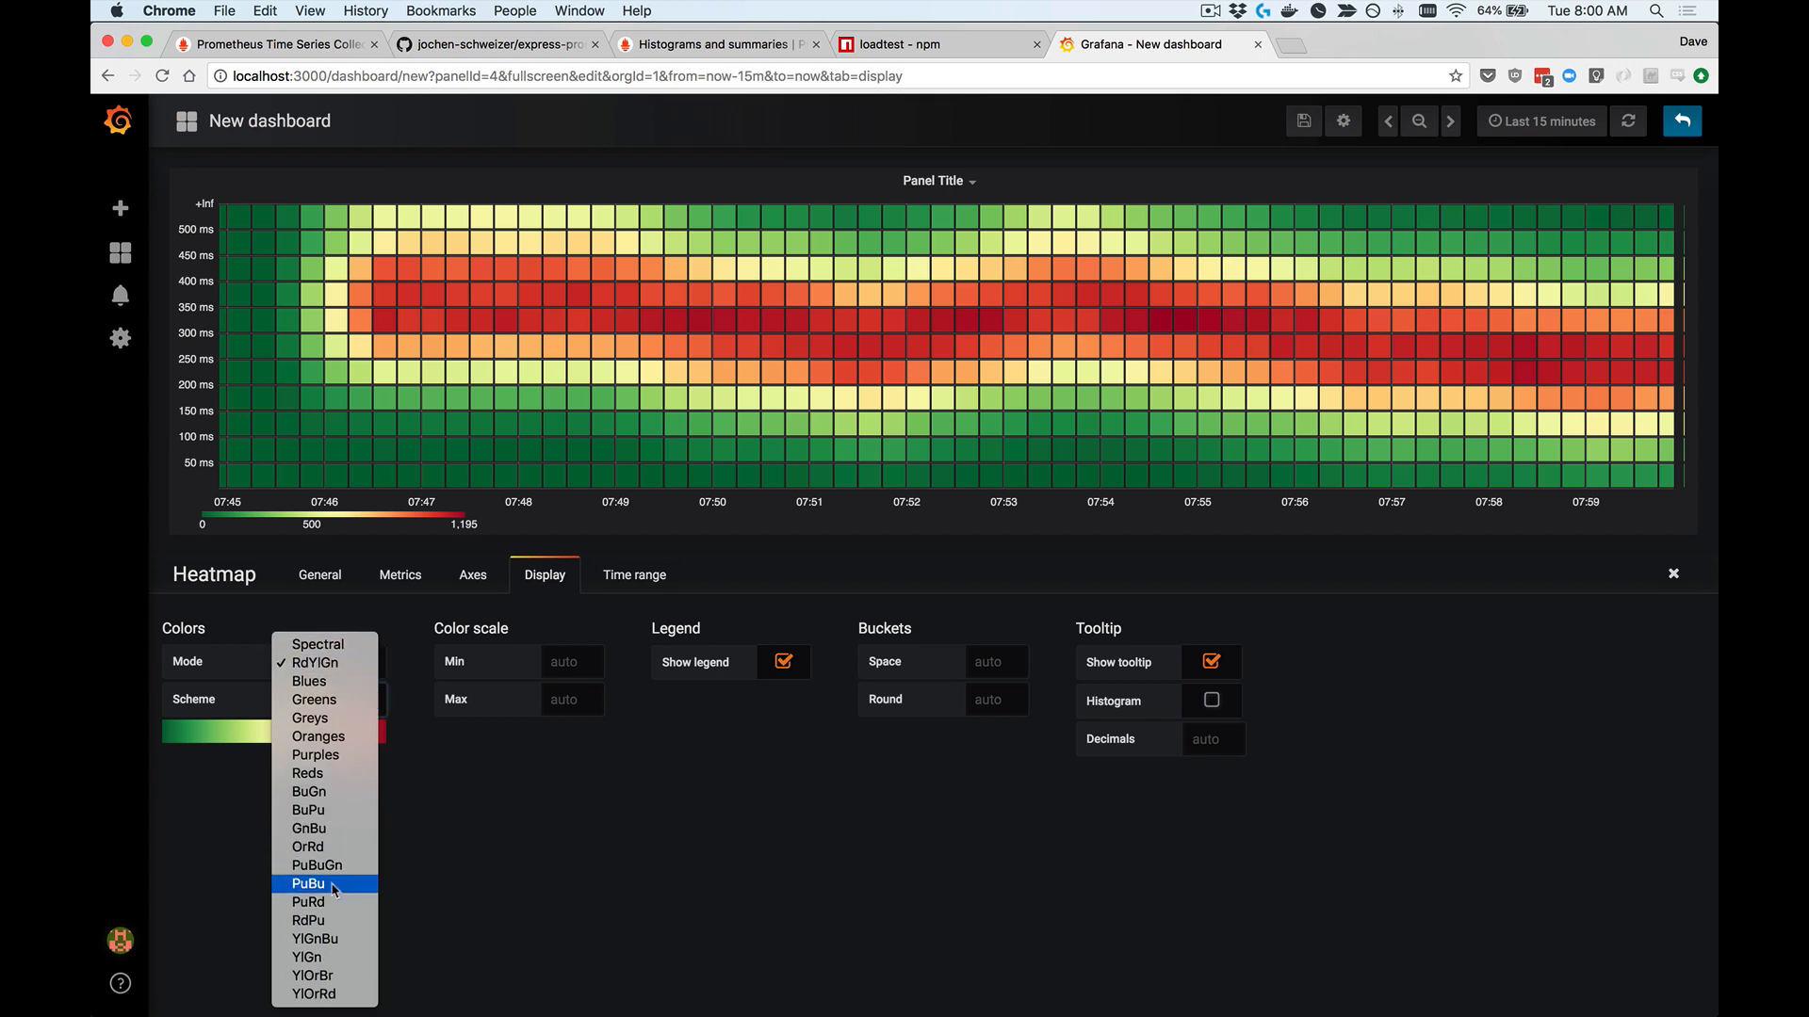
{"action": "left_click", "coordinate": [336, 722]}
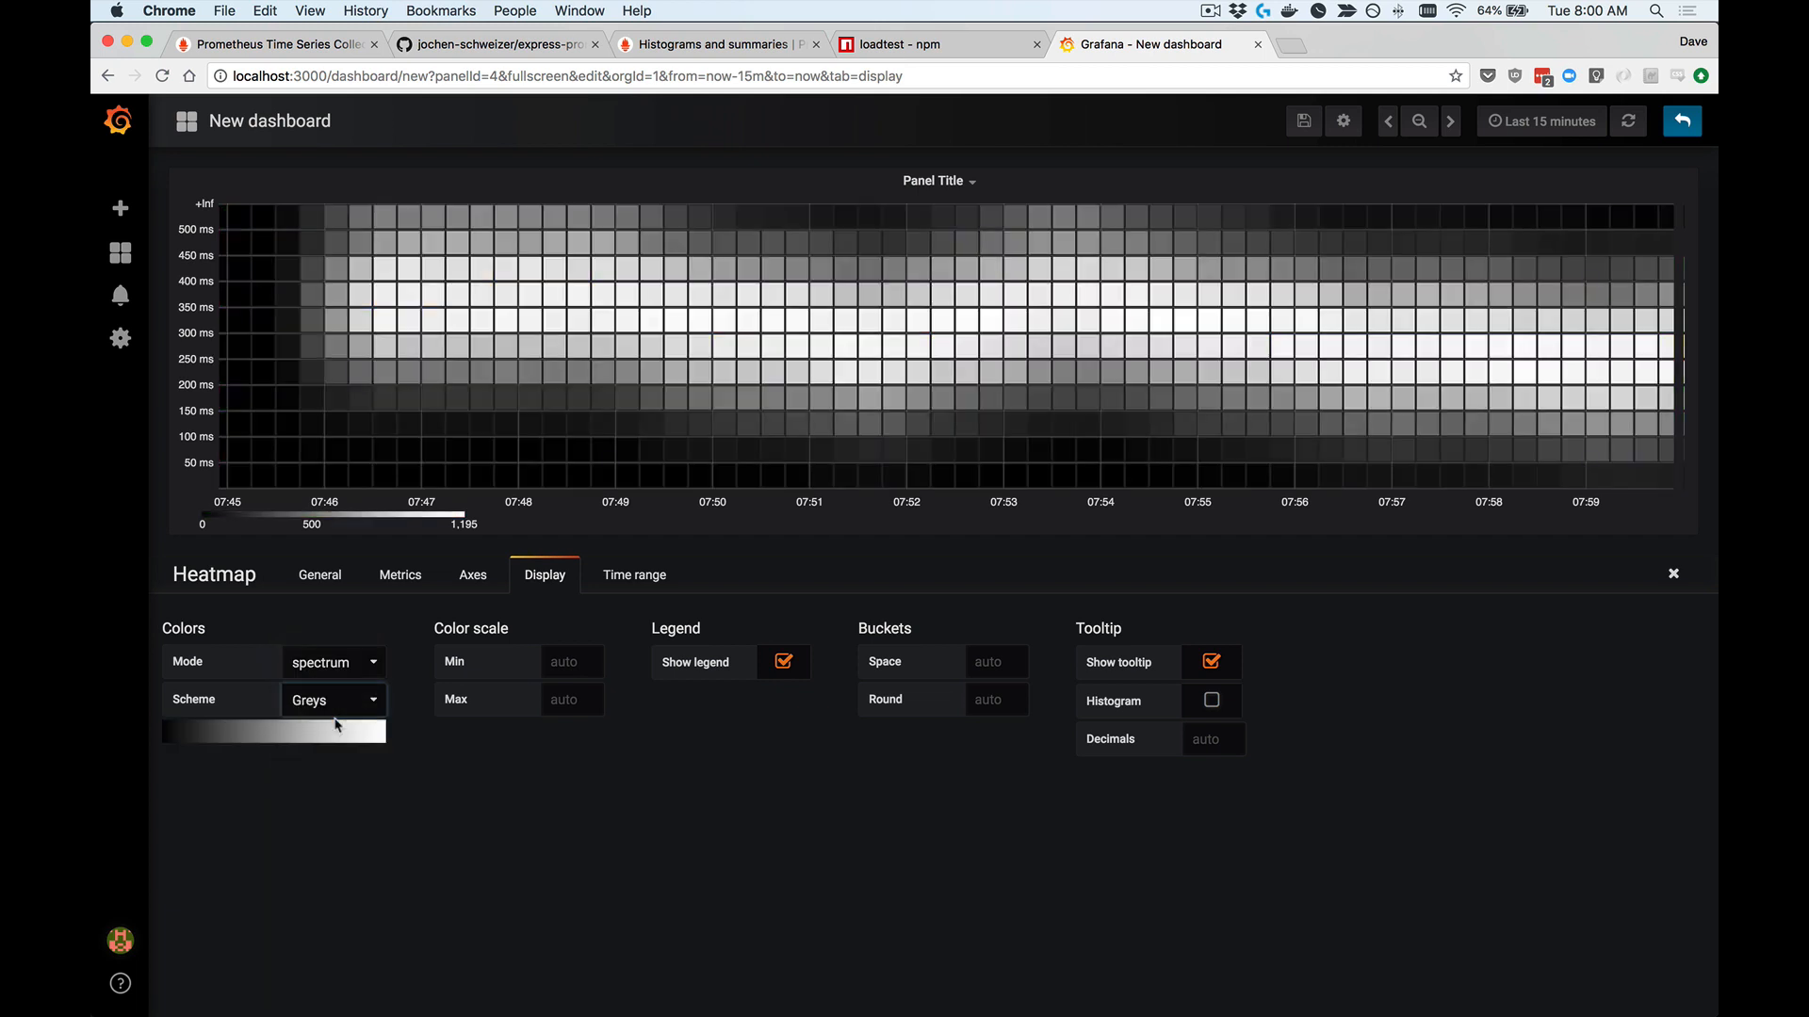
Step: Set the heatmap's color scheme back to Spectral
{"action": "left_click", "coordinate": [321, 697]}
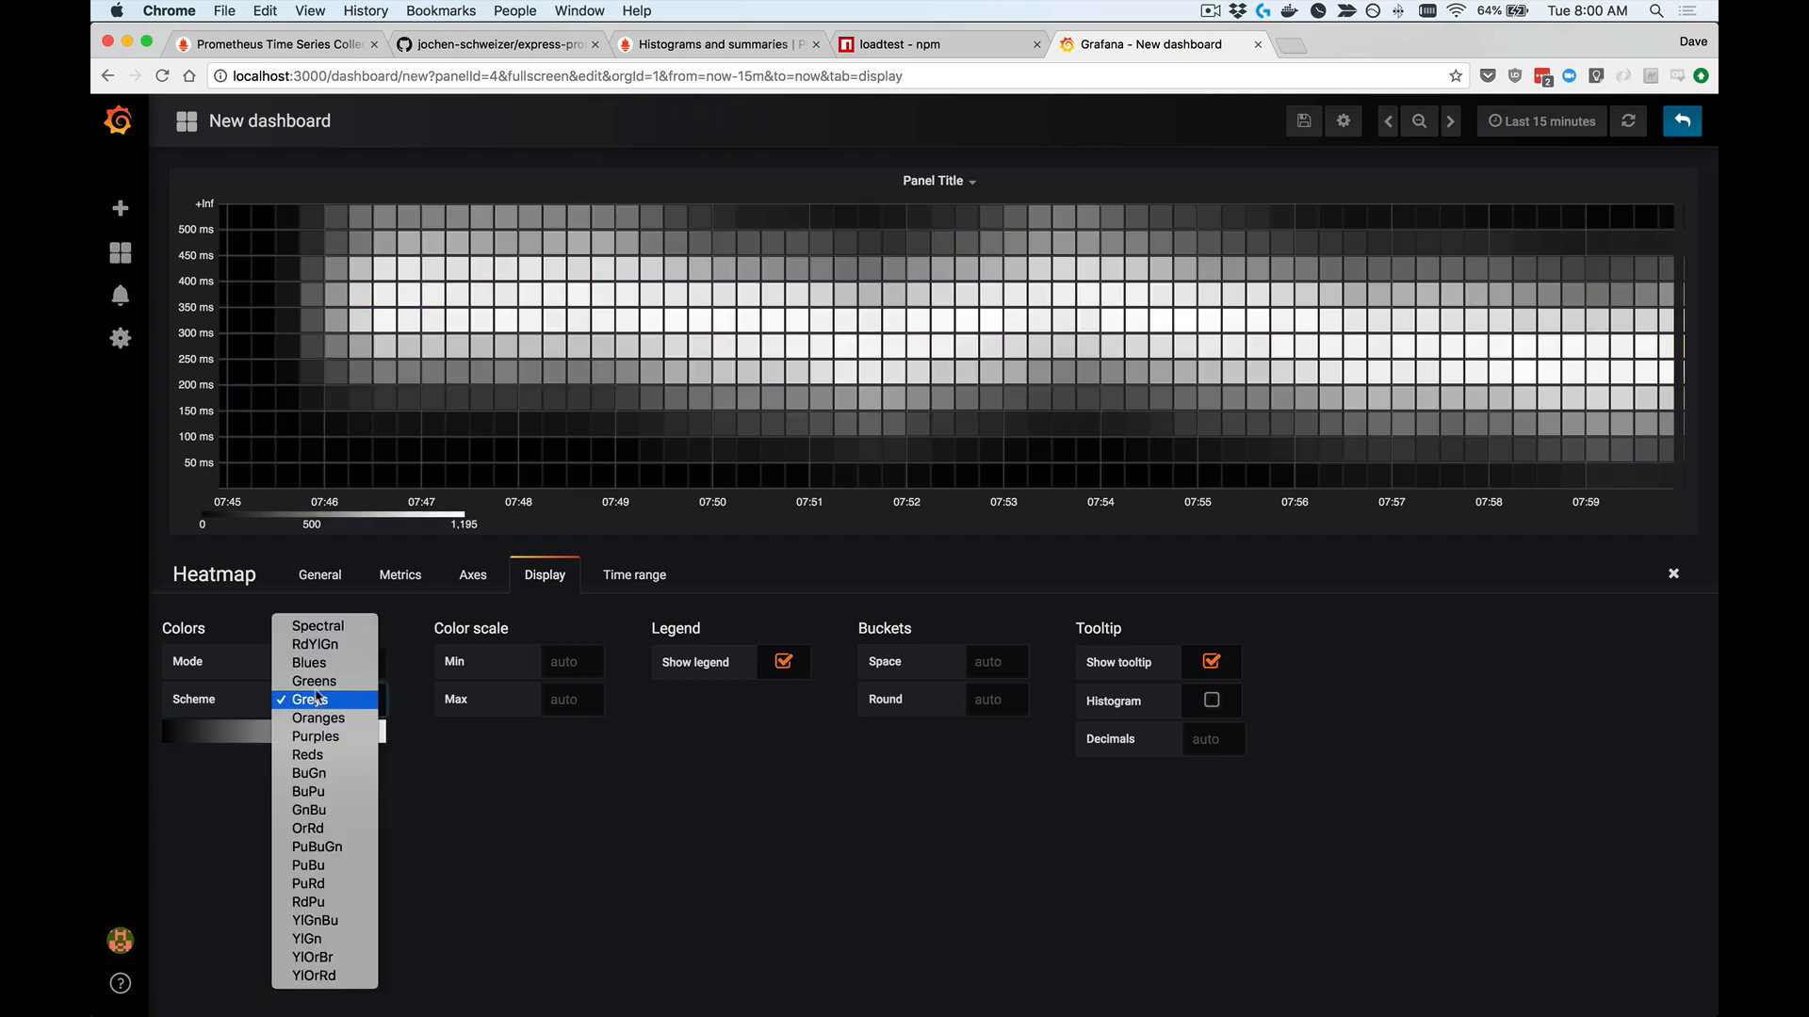
{"action": "left_click", "coordinate": [320, 628]}
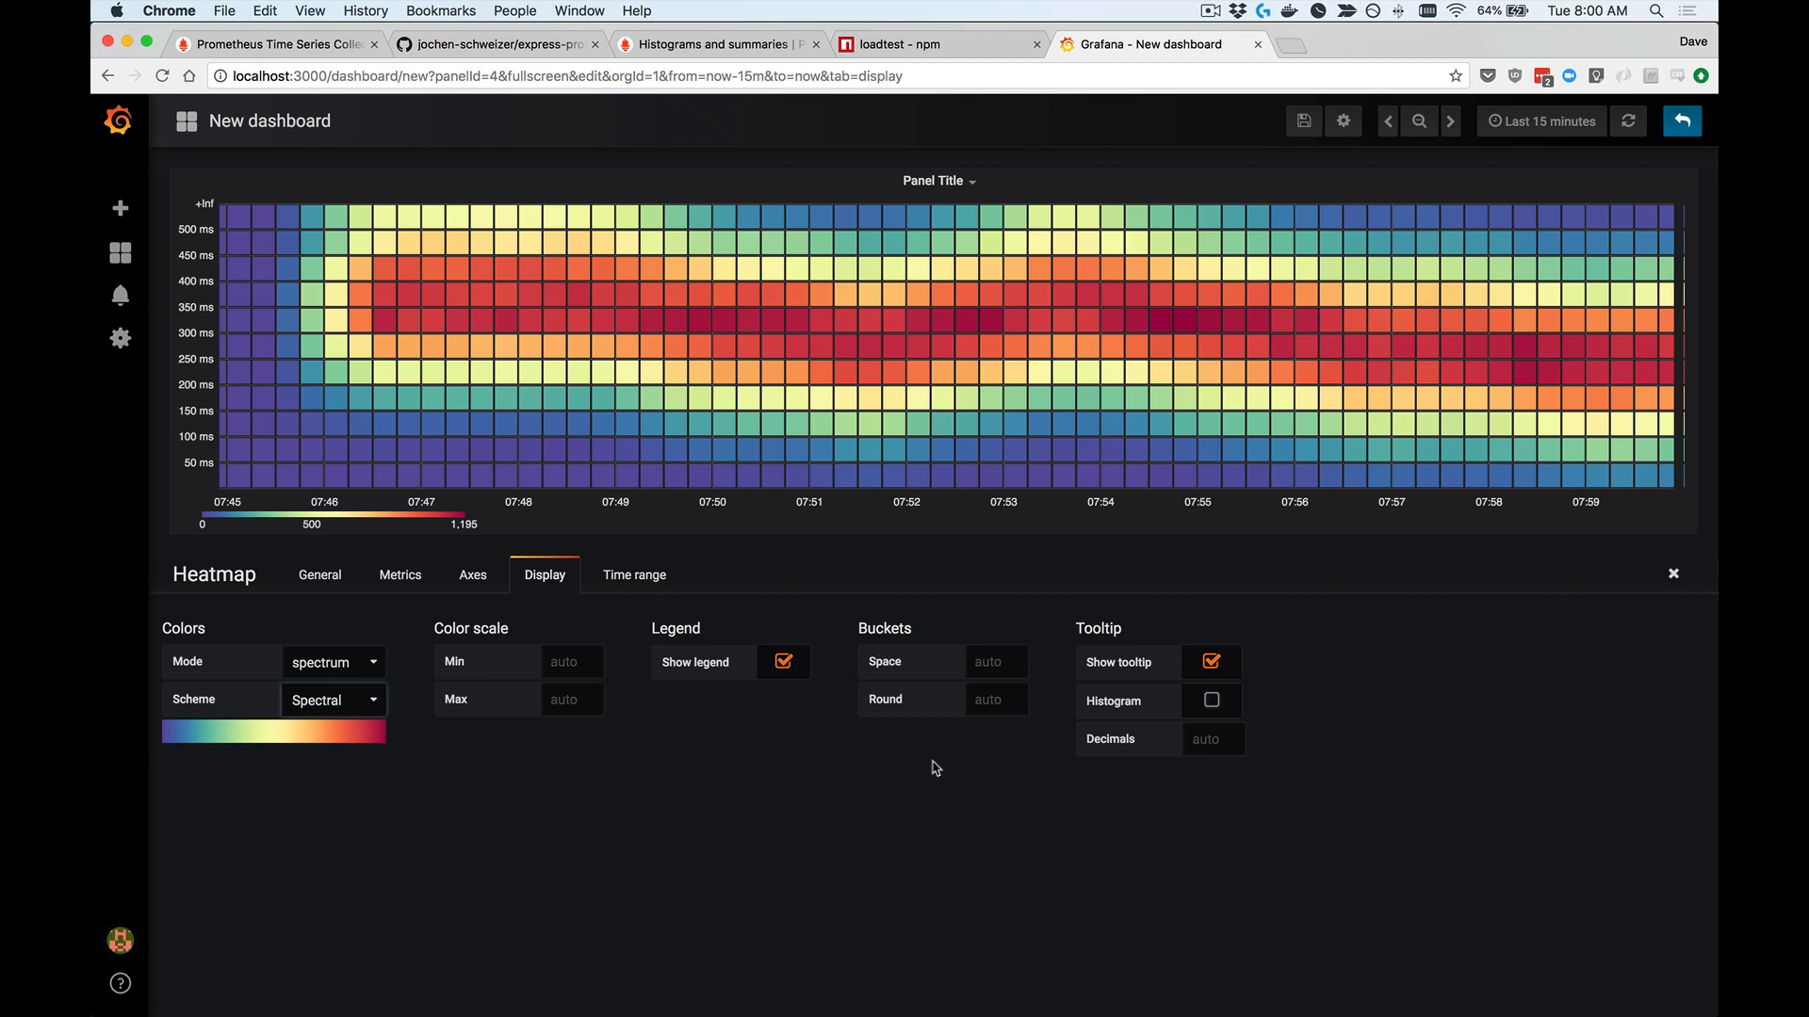
Step: Try a bucket space of 5 on the heatmap, and clear the value back to auto
{"action": "left_click", "coordinate": [980, 667]}
{"action": "type", "text": "5"}
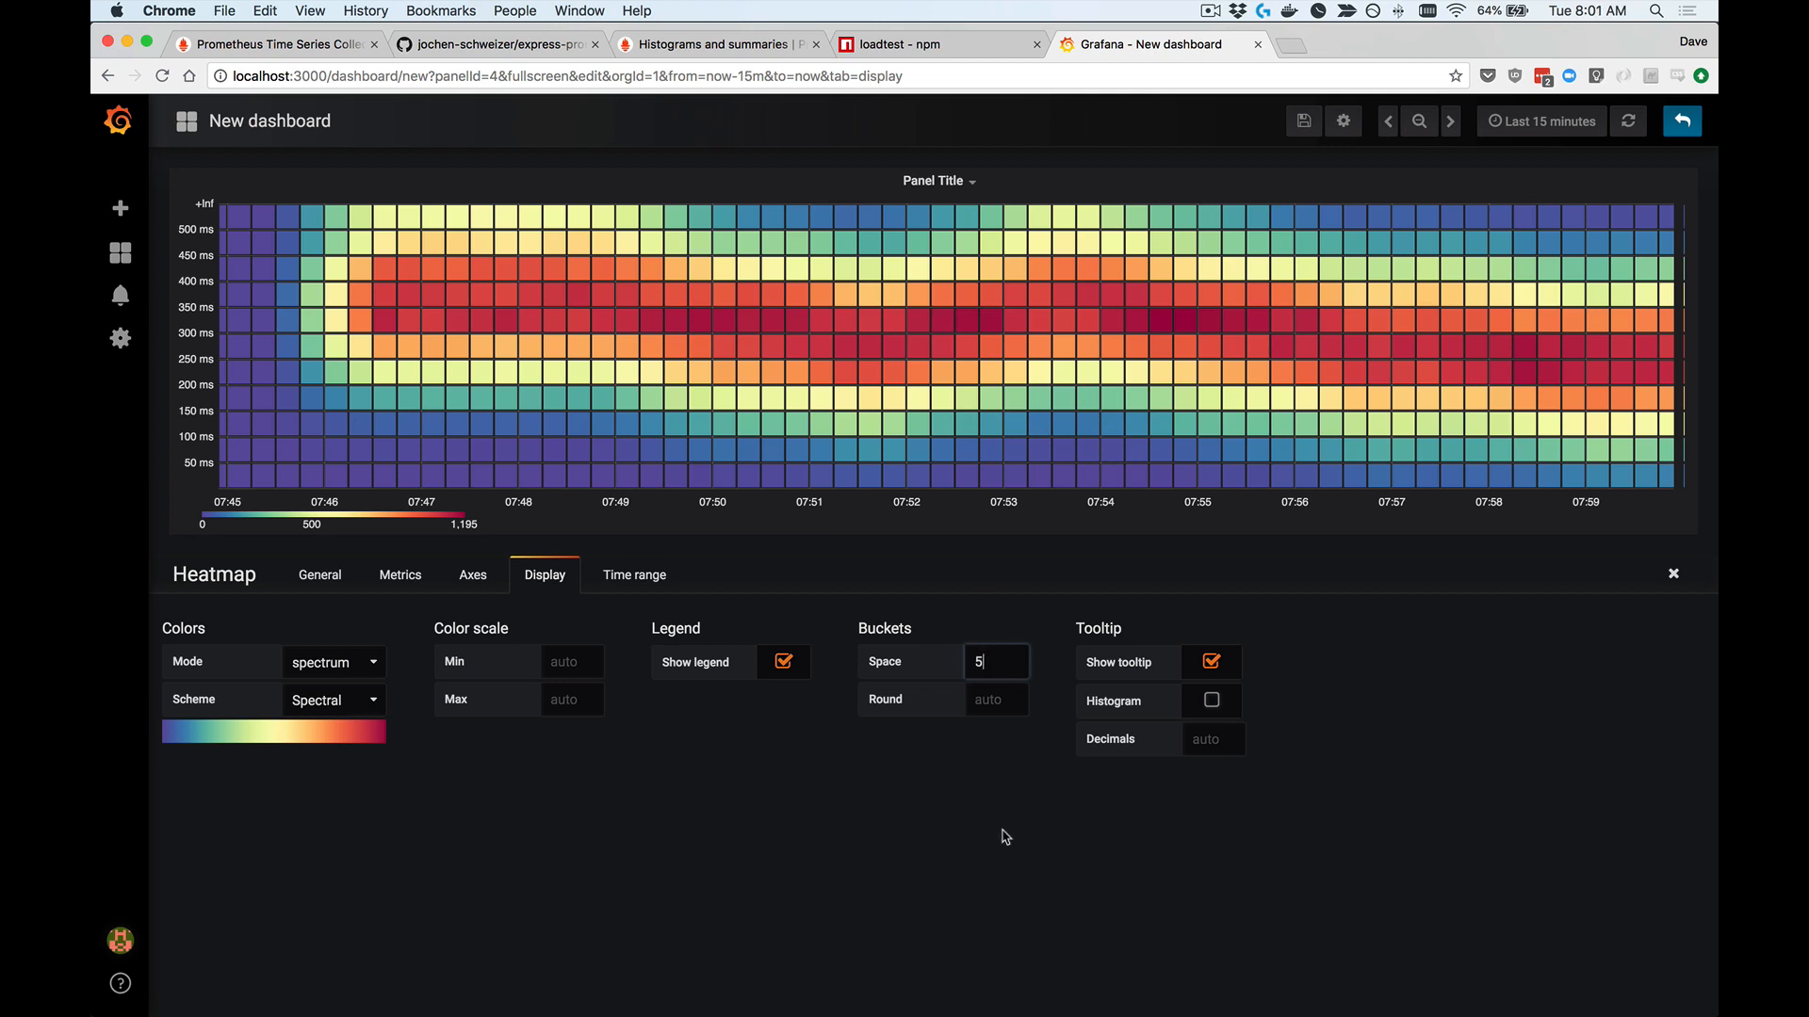
{"action": "left_click", "coordinate": [1005, 837]}
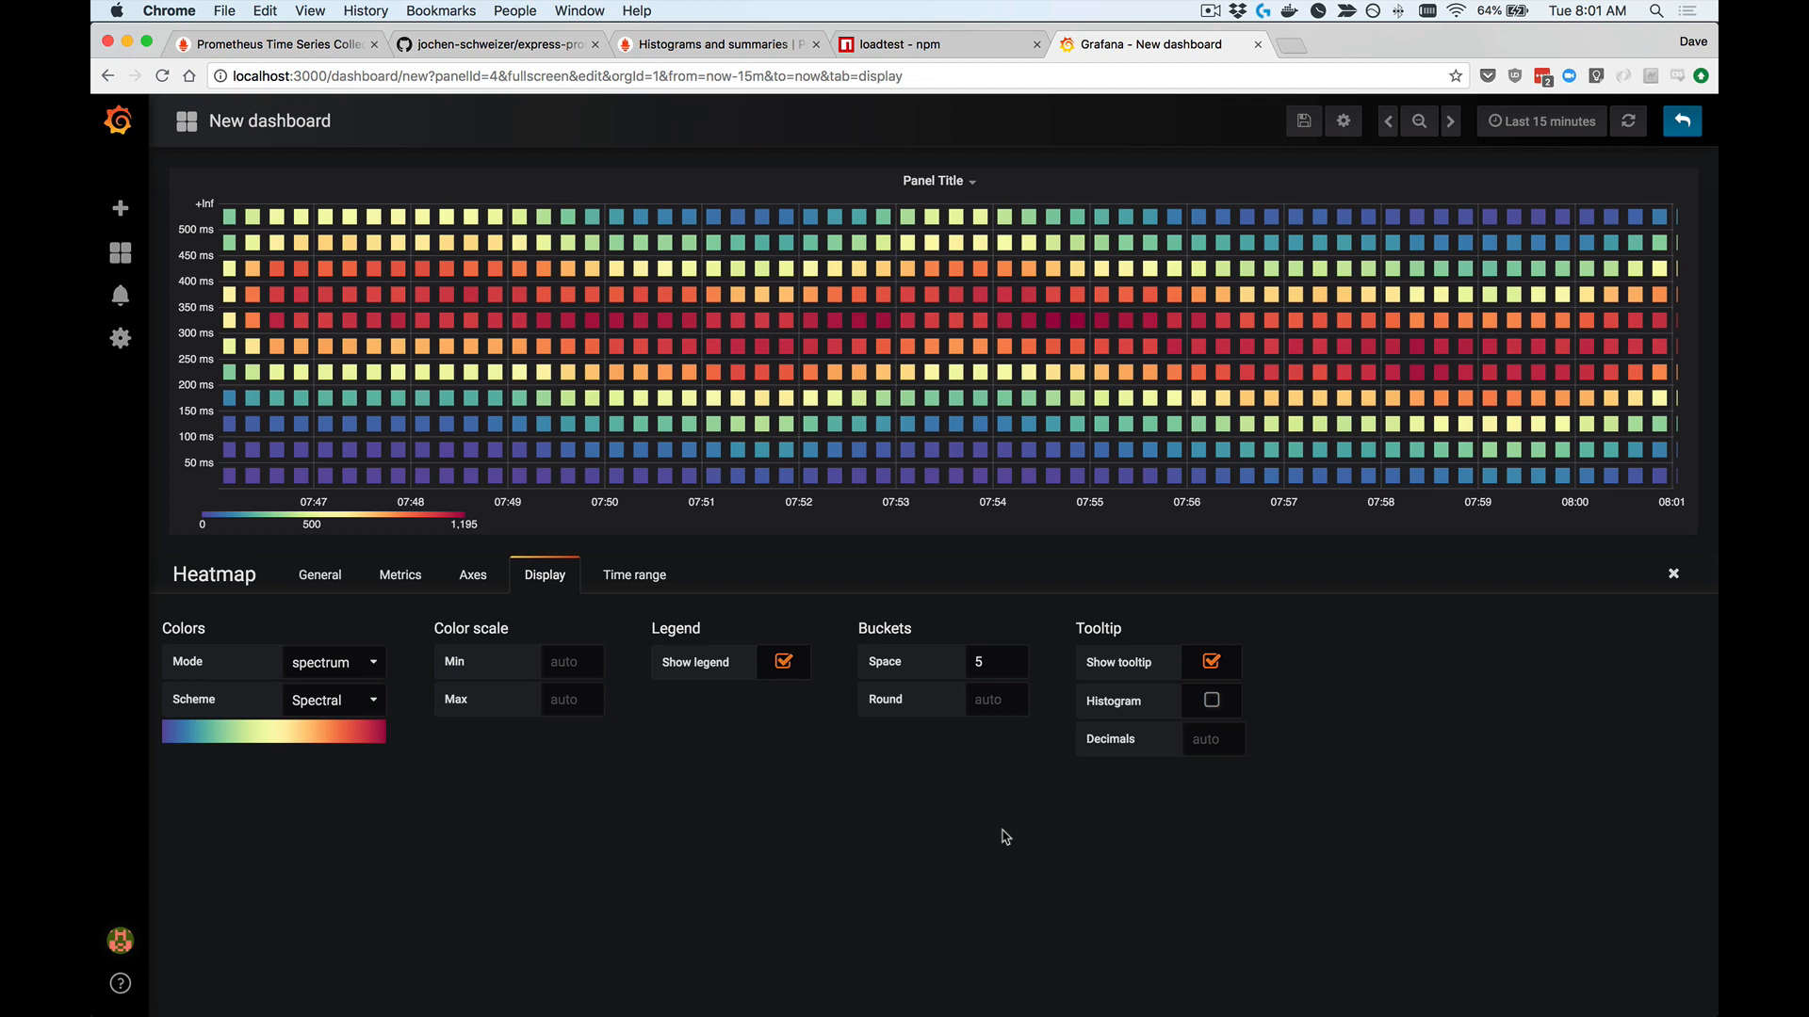
{"action": "double_click", "coordinate": [993, 662]}
{"action": "key", "text": "BackSpace"}
{"action": "left_click", "coordinate": [994, 788]}
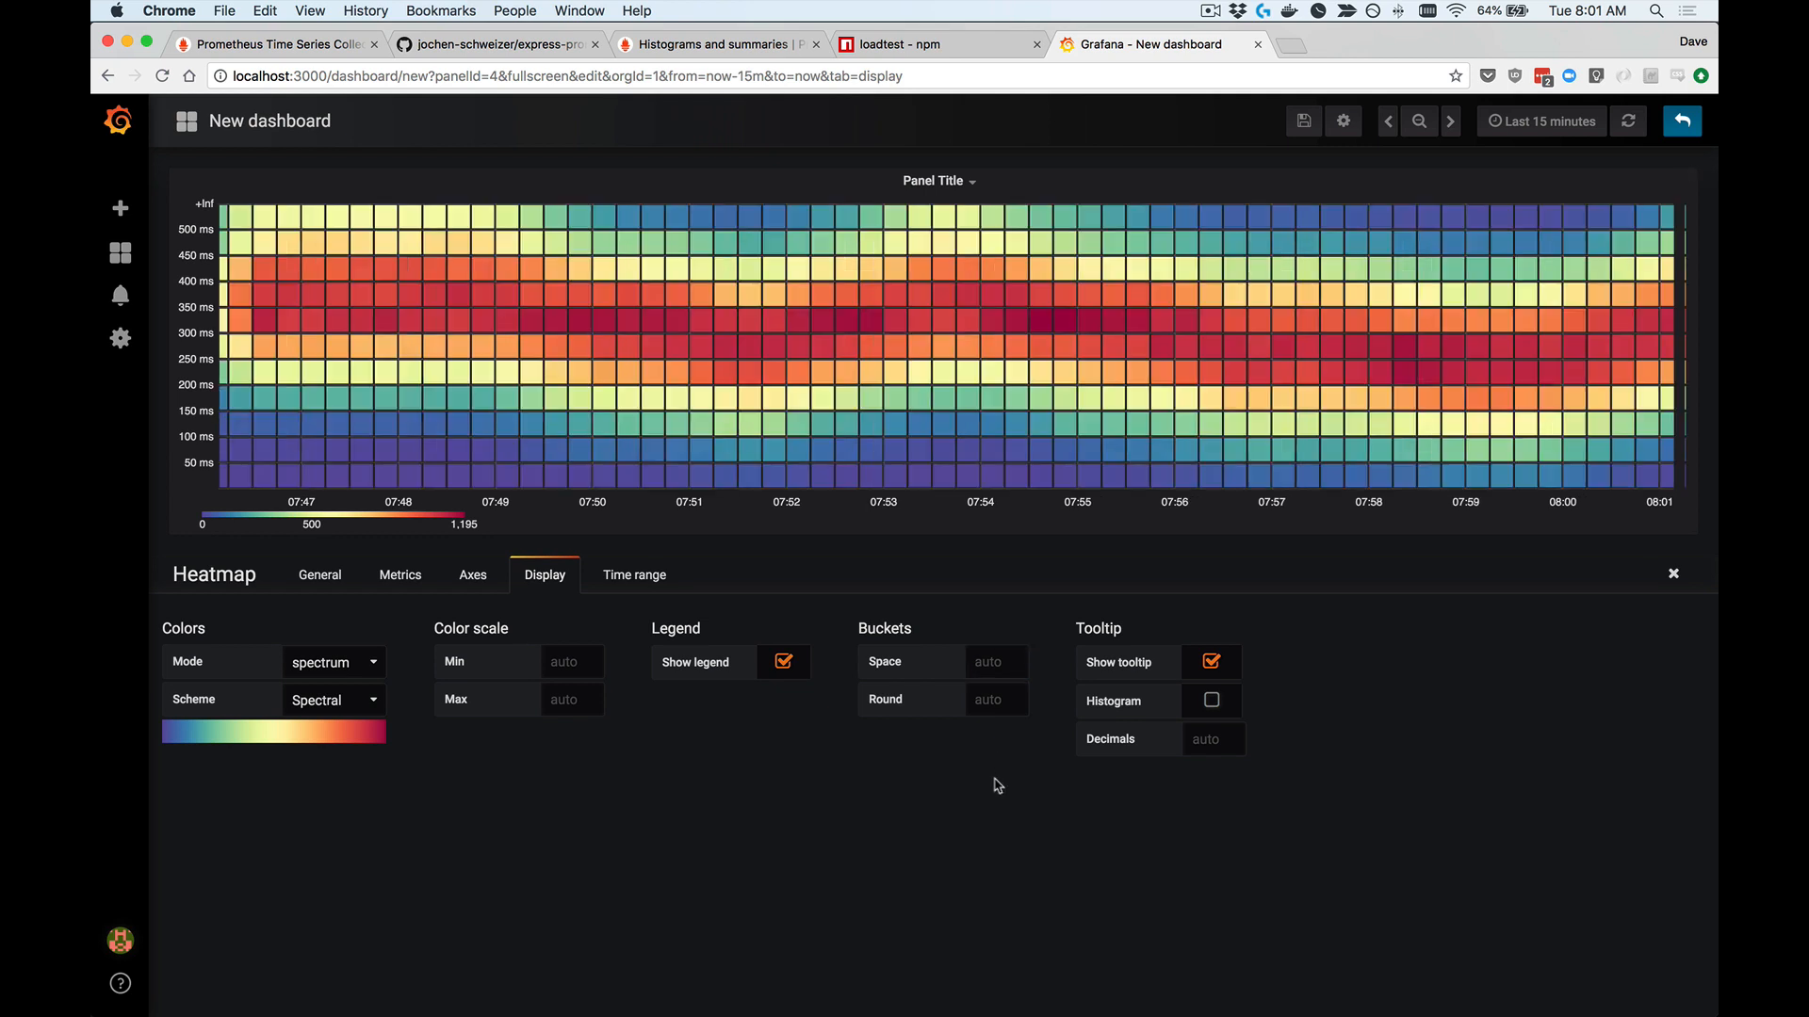
Step: Try removing the gaps between buckets with a space of 0, and restore the automatic spacing
{"action": "left_click", "coordinate": [991, 654]}
{"action": "type", "text": "0"}
{"action": "left_click", "coordinate": [953, 807]}
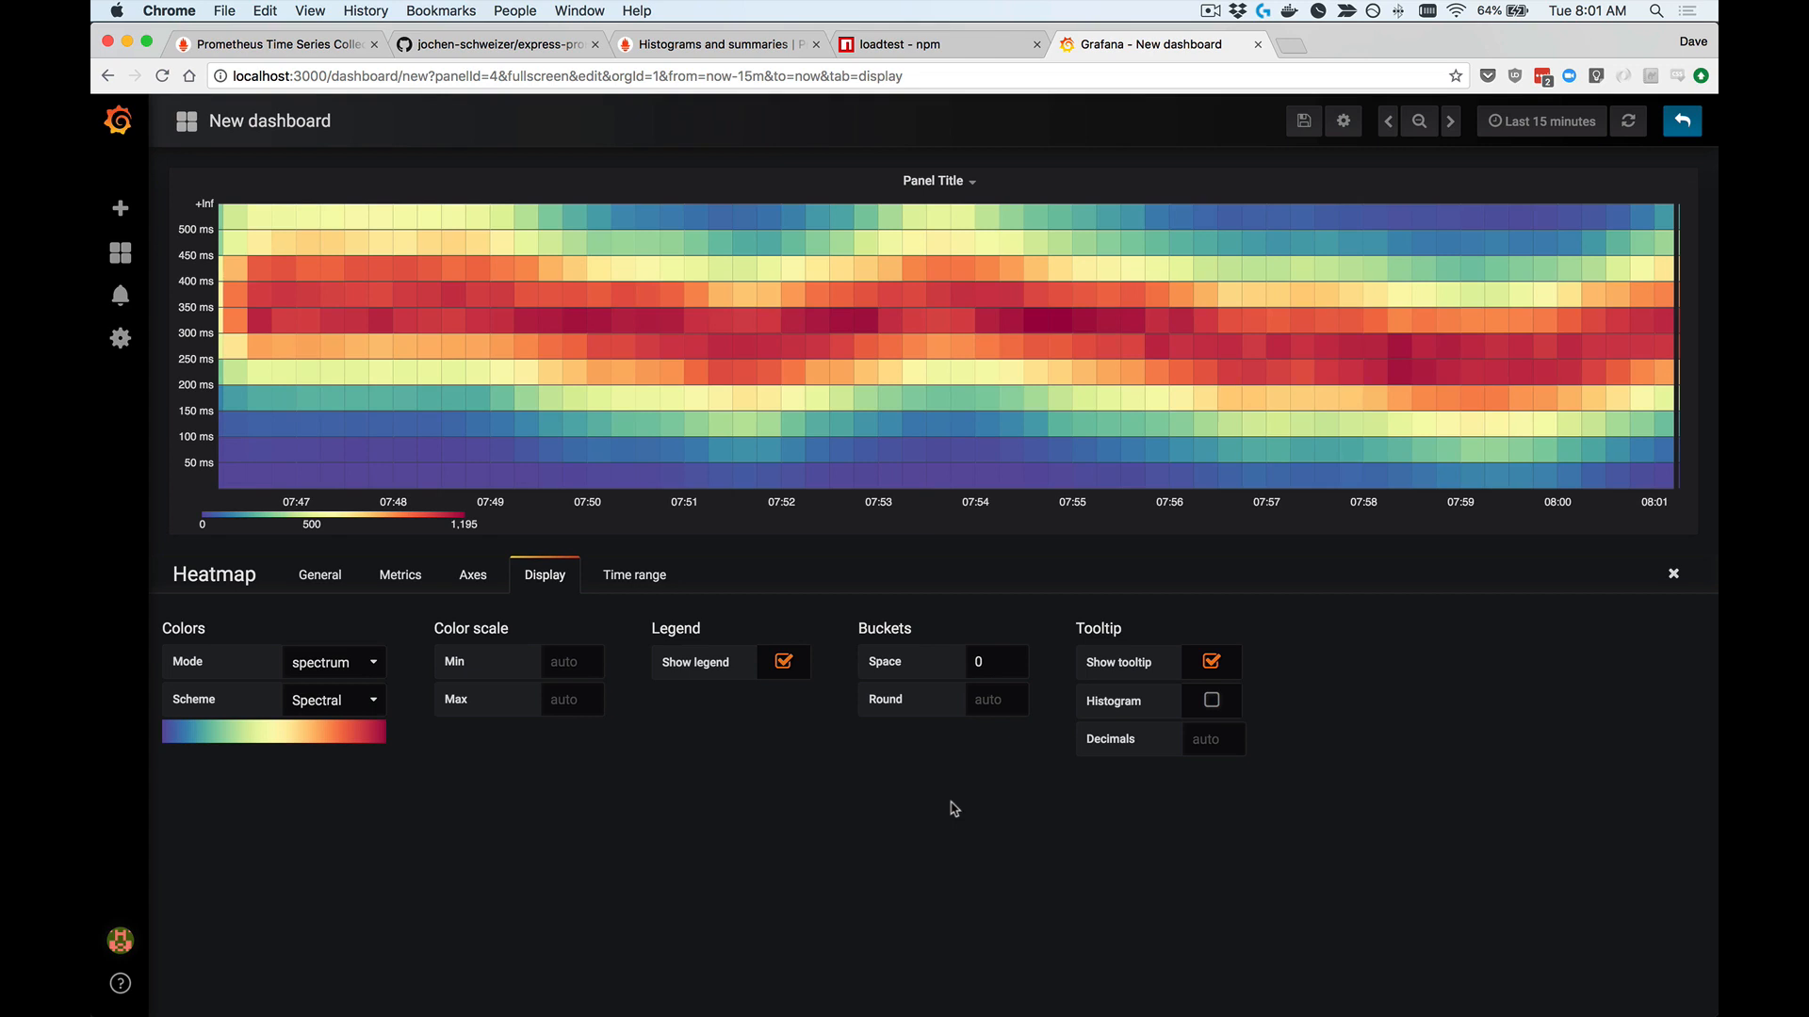
{"action": "double_click", "coordinate": [998, 659]}
{"action": "key", "text": "BackSpace"}
{"action": "left_click", "coordinate": [982, 806]}
Step: Try bucket corner rounding of 2 and 5 on the heatmap, and clear the rounding back to auto
{"action": "left_click", "coordinate": [989, 706]}
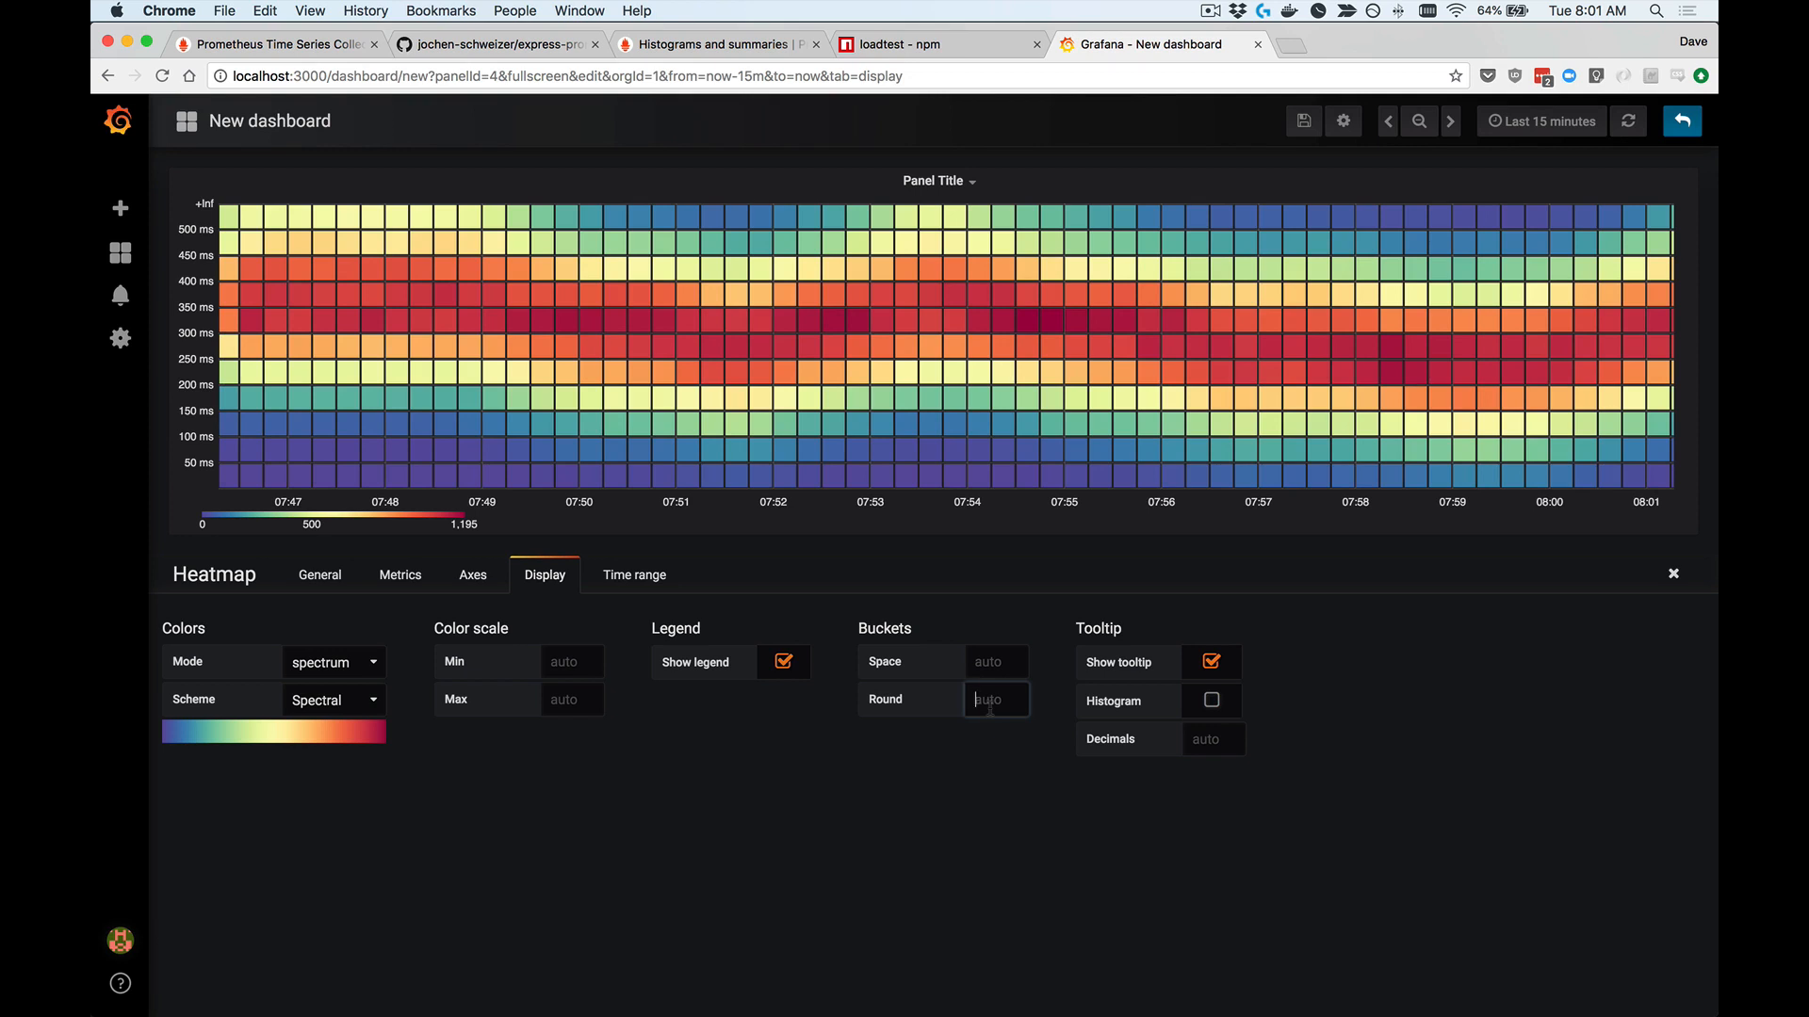
{"action": "type", "text": "2"}
{"action": "left_click", "coordinate": [971, 824]}
{"action": "double_click", "coordinate": [994, 702]}
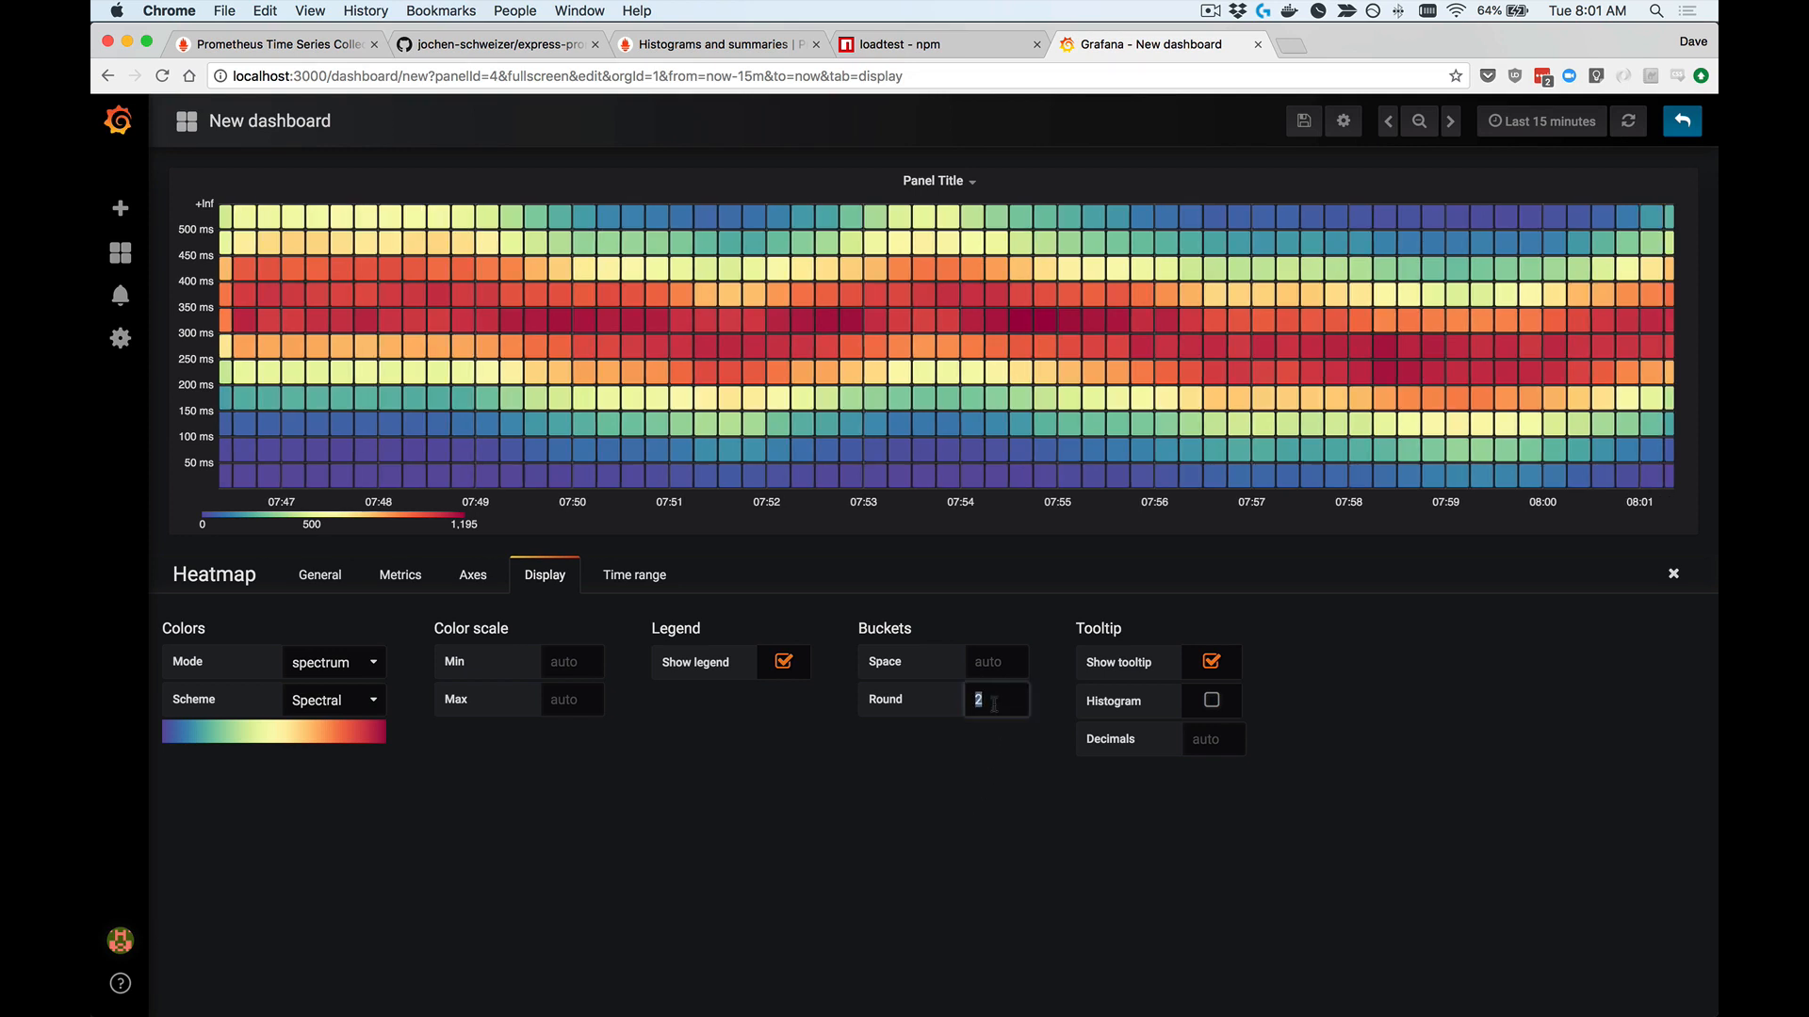
{"action": "type", "text": "5"}
{"action": "left_click", "coordinate": [966, 811]}
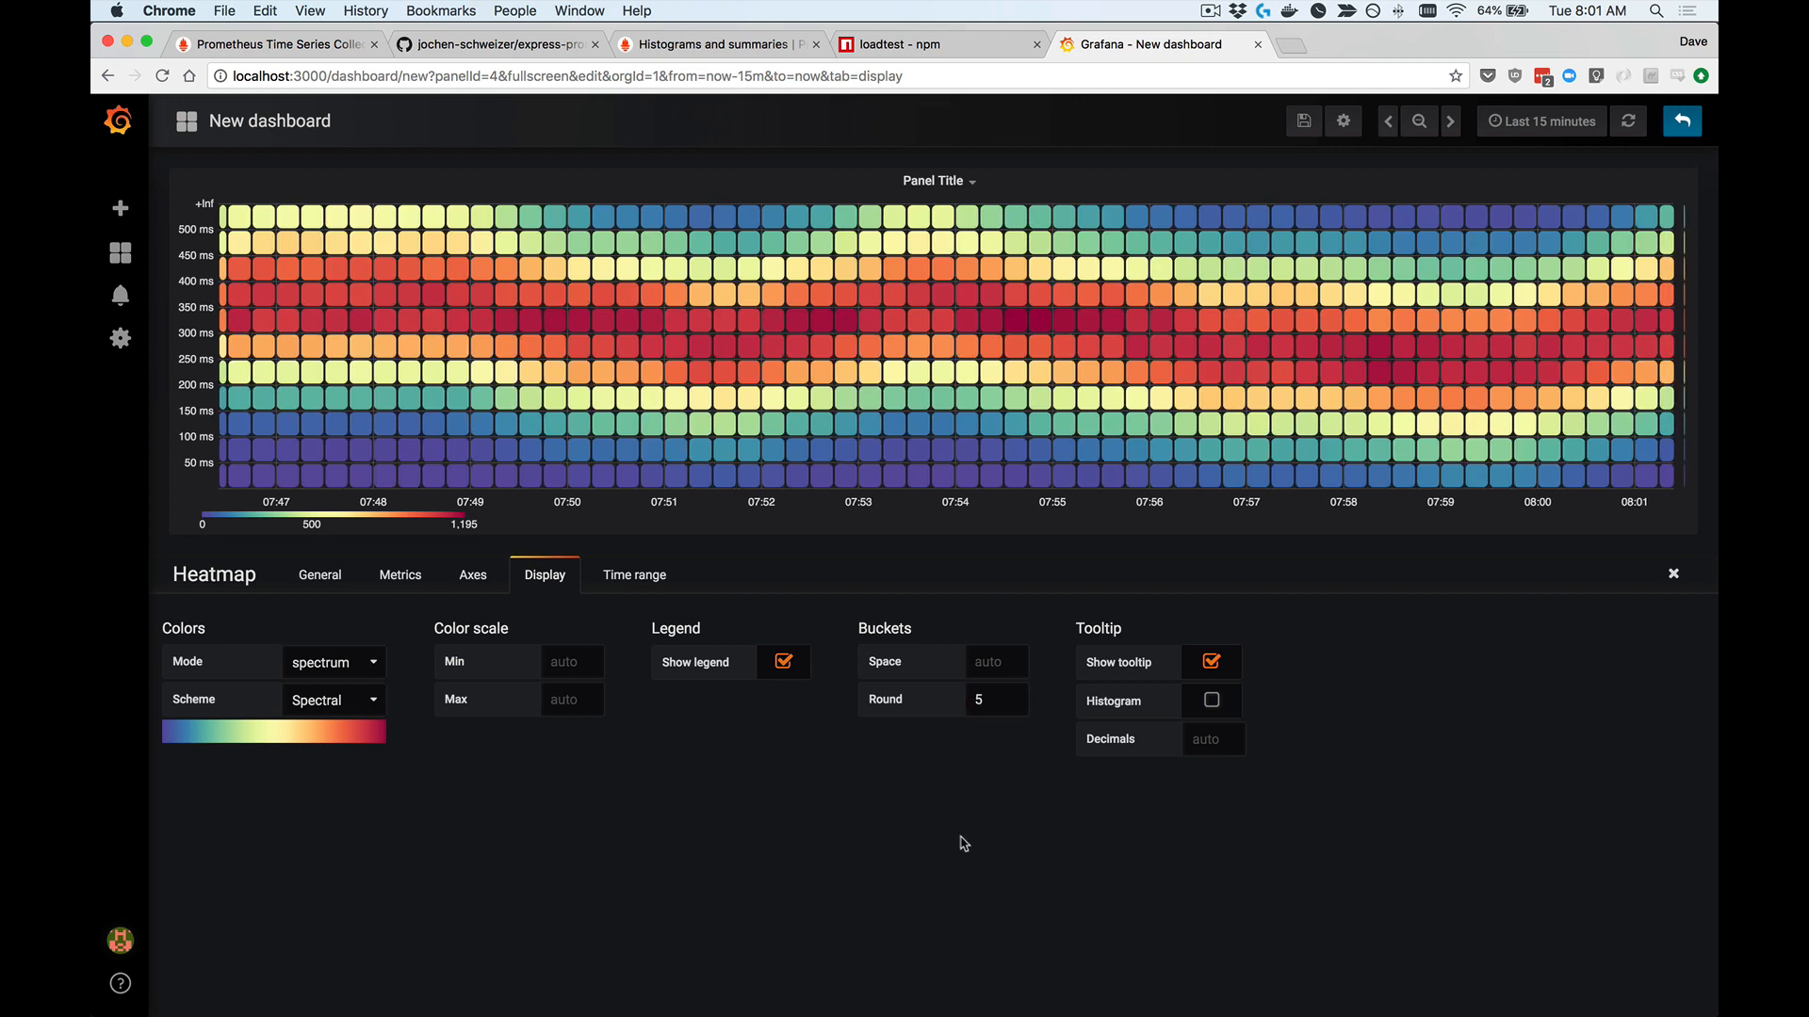
{"action": "double_click", "coordinate": [993, 711]}
{"action": "key", "text": "BackSpace"}
{"action": "left_click", "coordinate": [959, 793]}
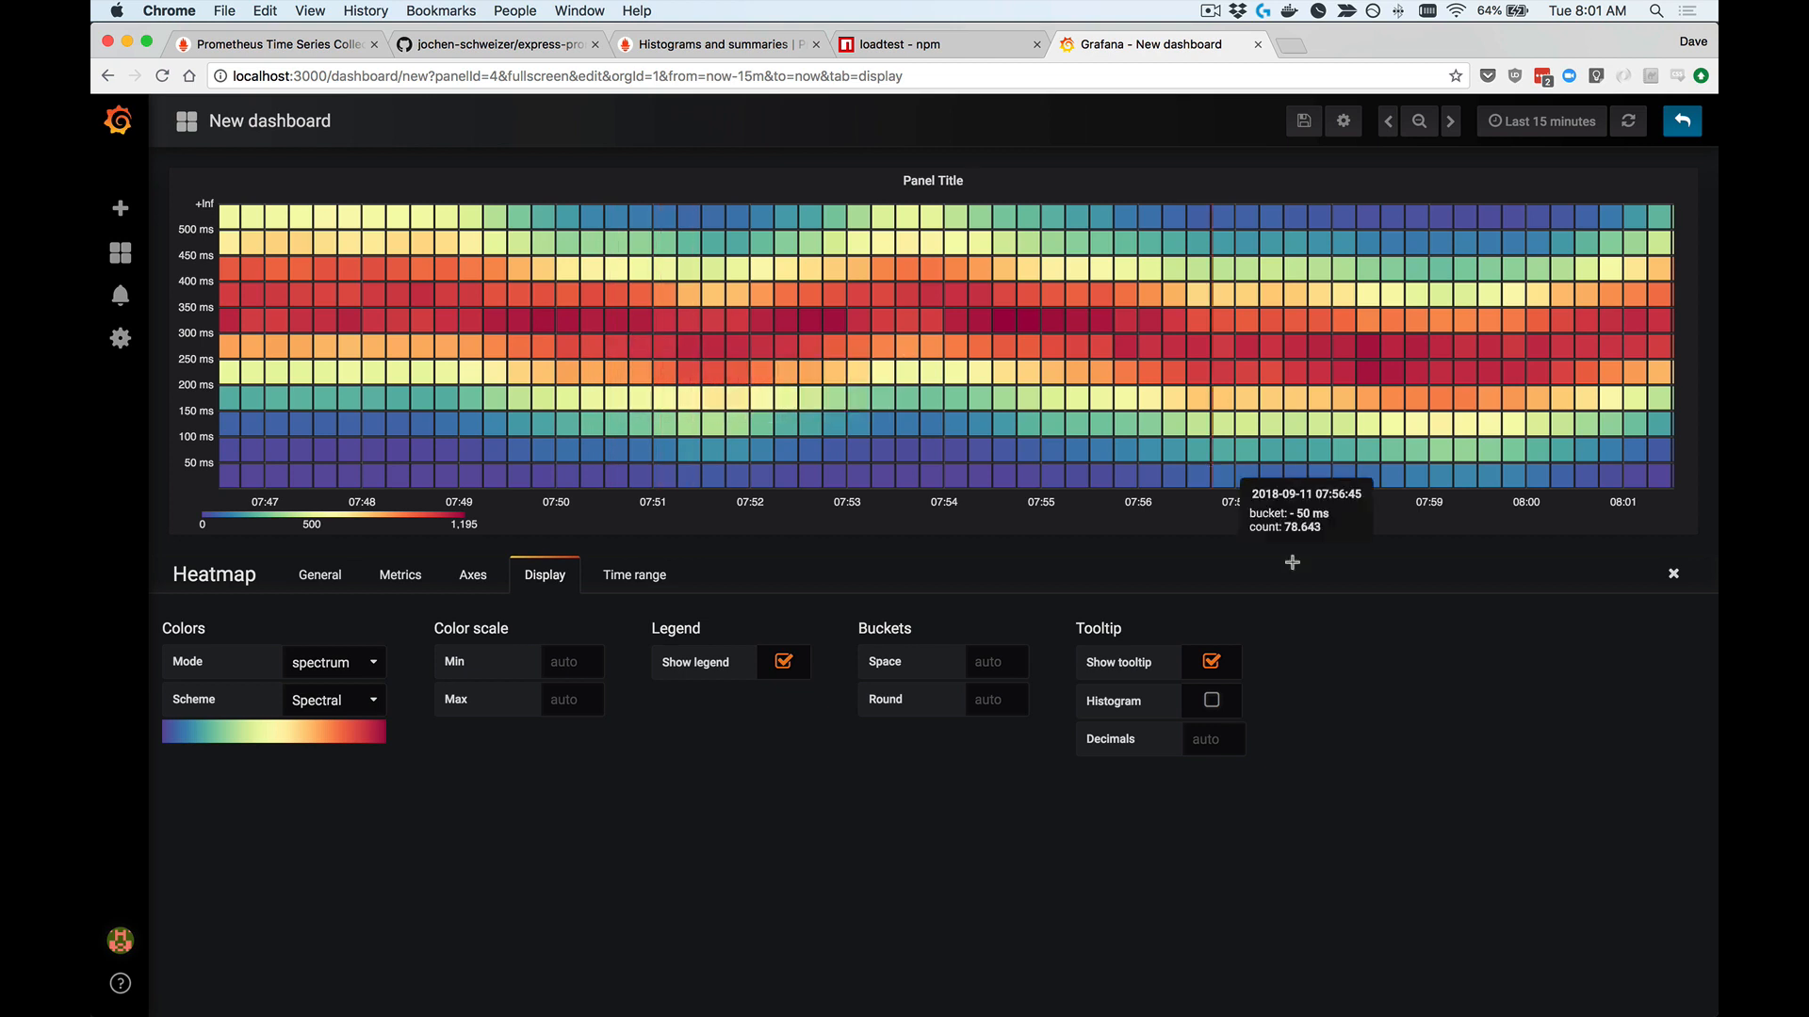
Step: Turn on the histogram in the heatmap's tooltip
{"action": "left_click", "coordinate": [1212, 702]}
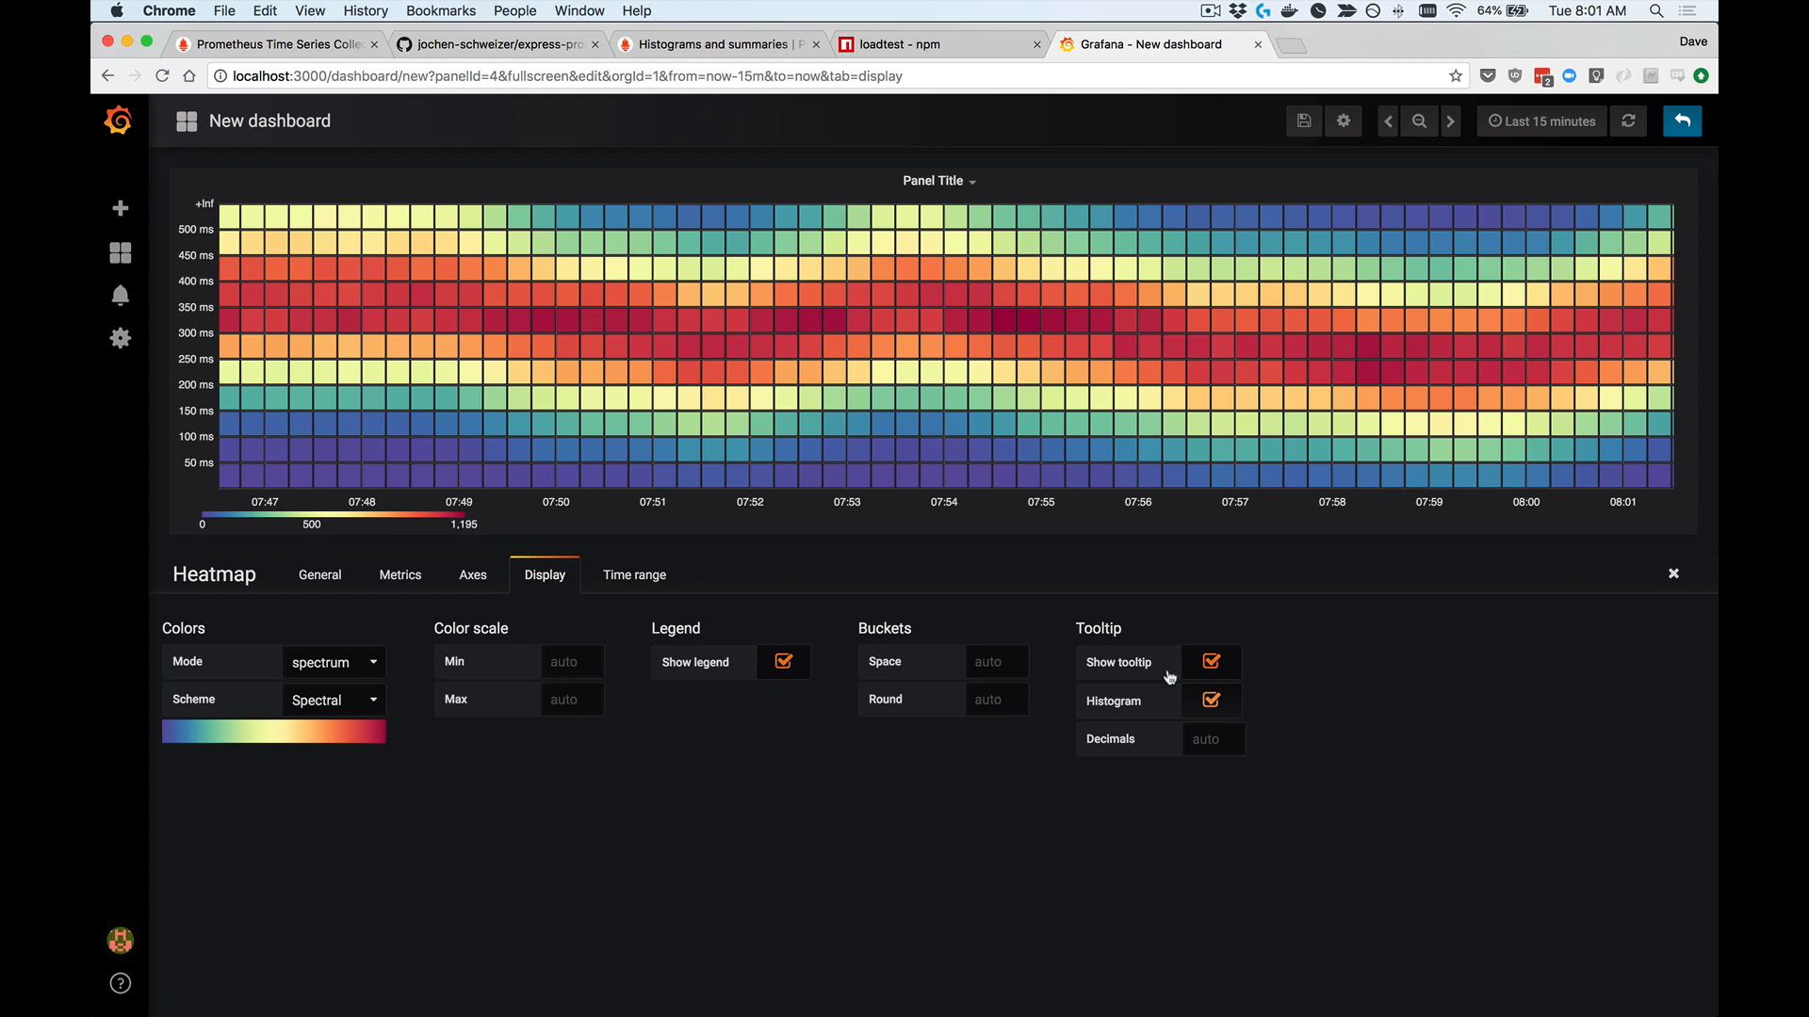